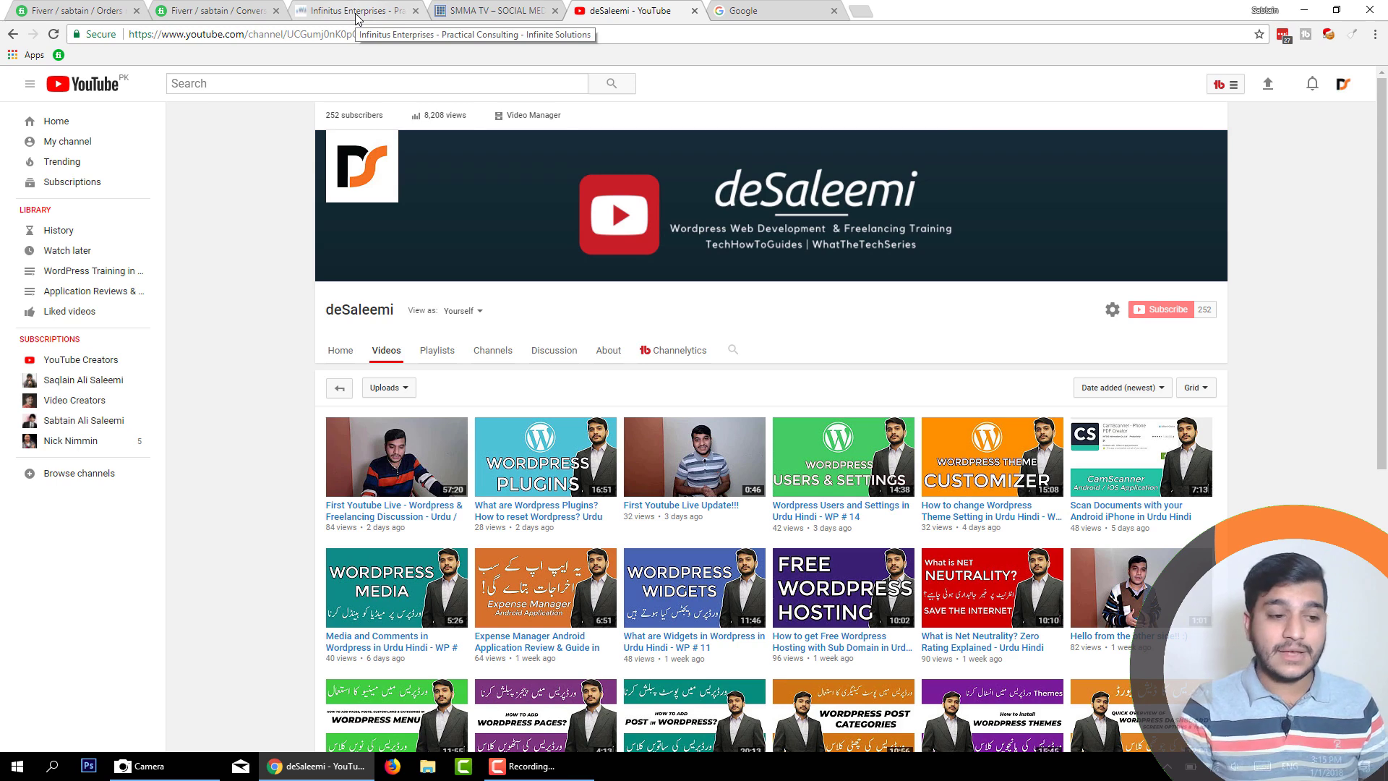
Switch to the Infinitus Enterprises website and examine the homepage header's logo, contact details, navigation items and search field
left_click(357, 18)
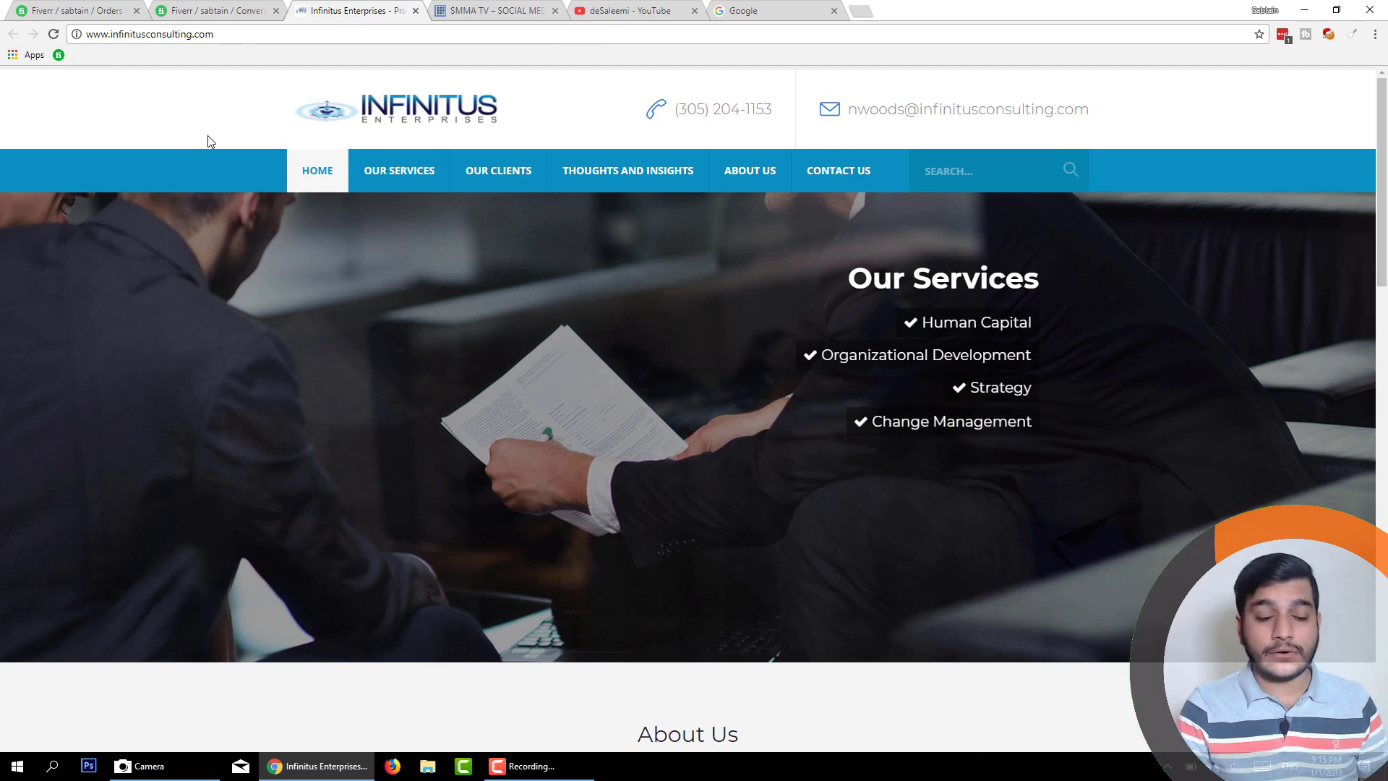
scroll(210, 141, "down", 1)
scroll(1362, 153, "down", 1)
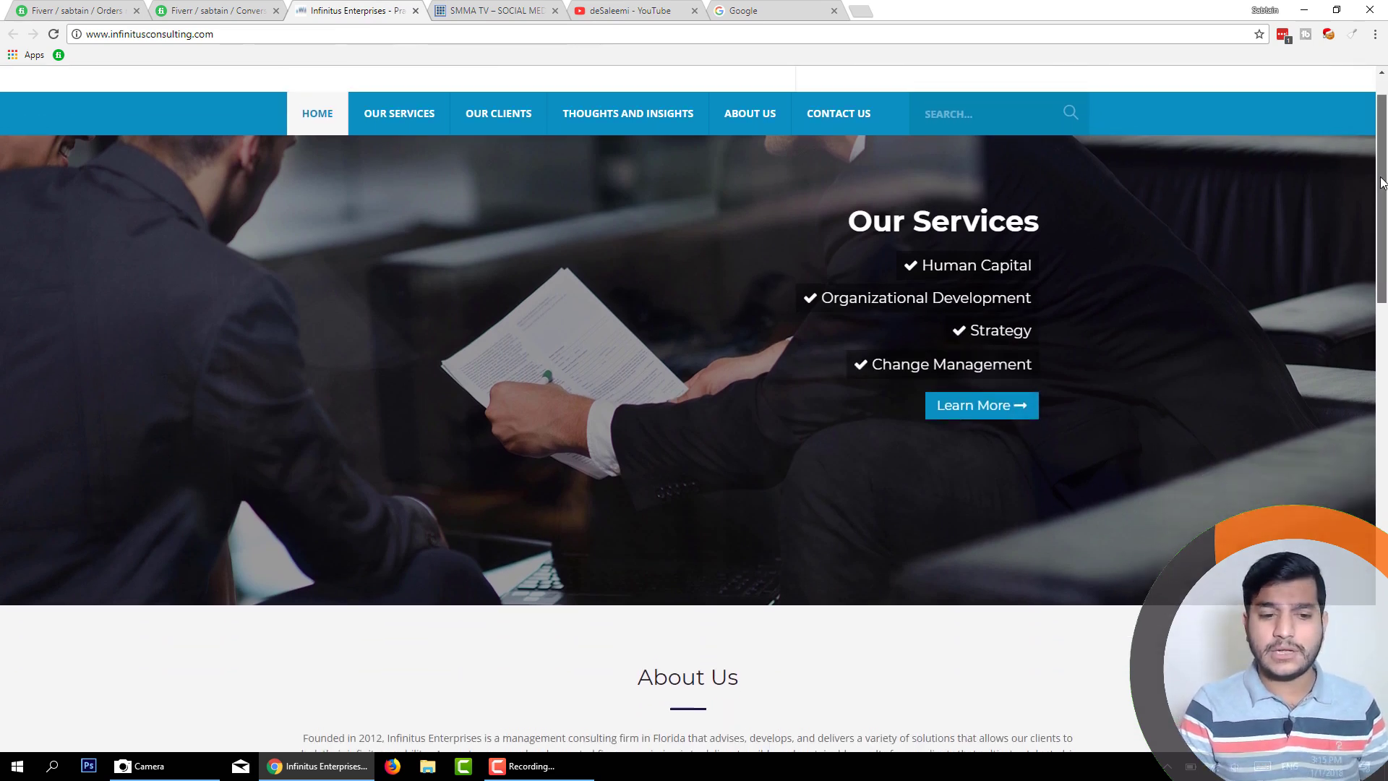
scroll(1361, 154, "up", 2)
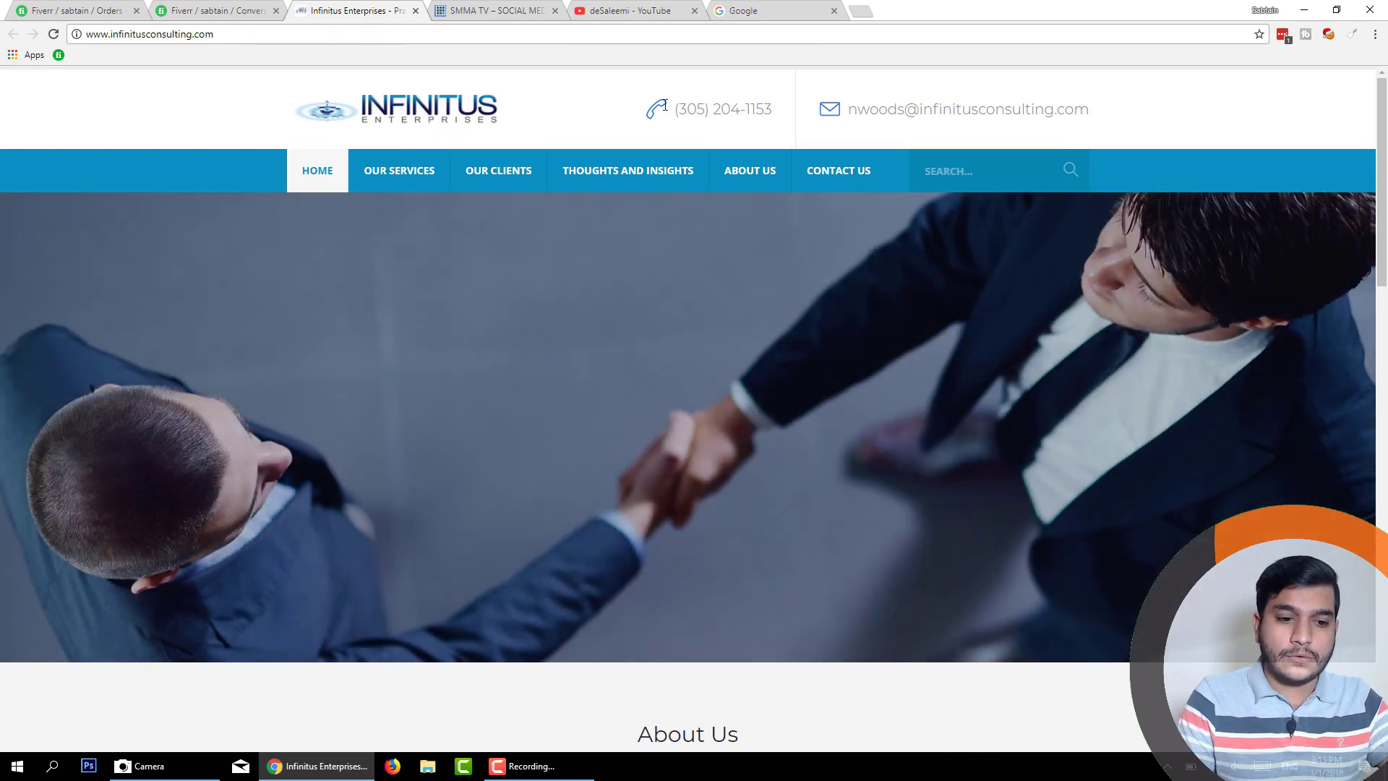
left_click_drag(673, 109, 764, 108)
left_click(765, 108)
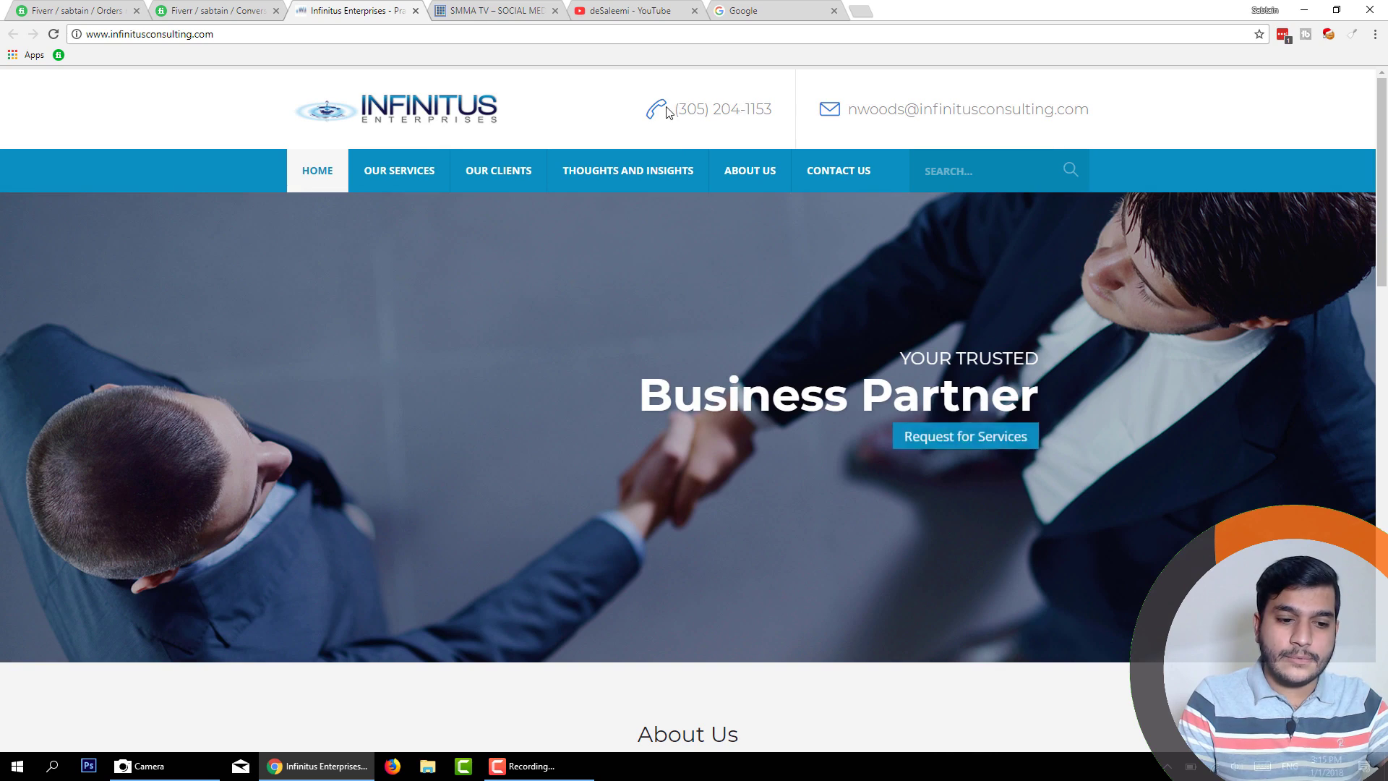
left_click_drag(670, 109, 1190, 116)
left_click(787, 112)
left_click(1189, 116)
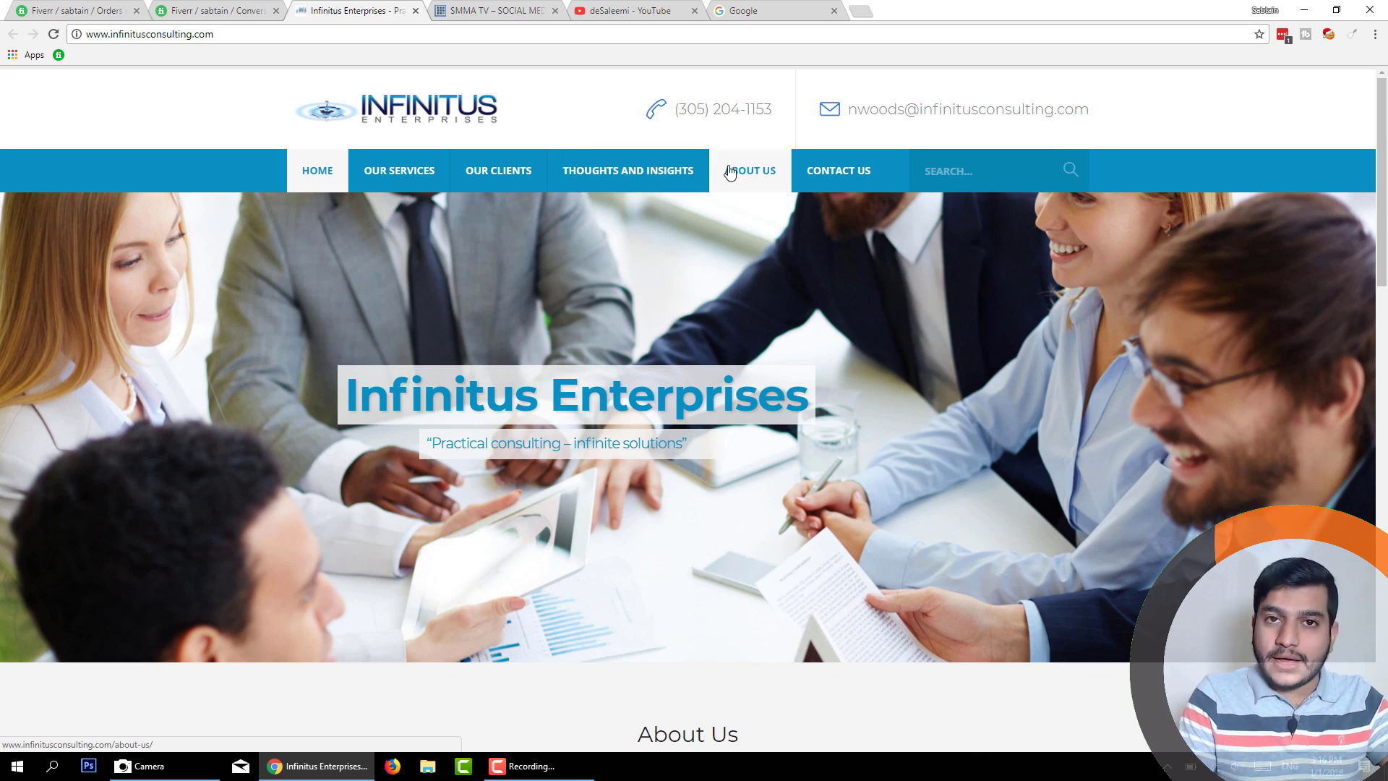
left_click(937, 170)
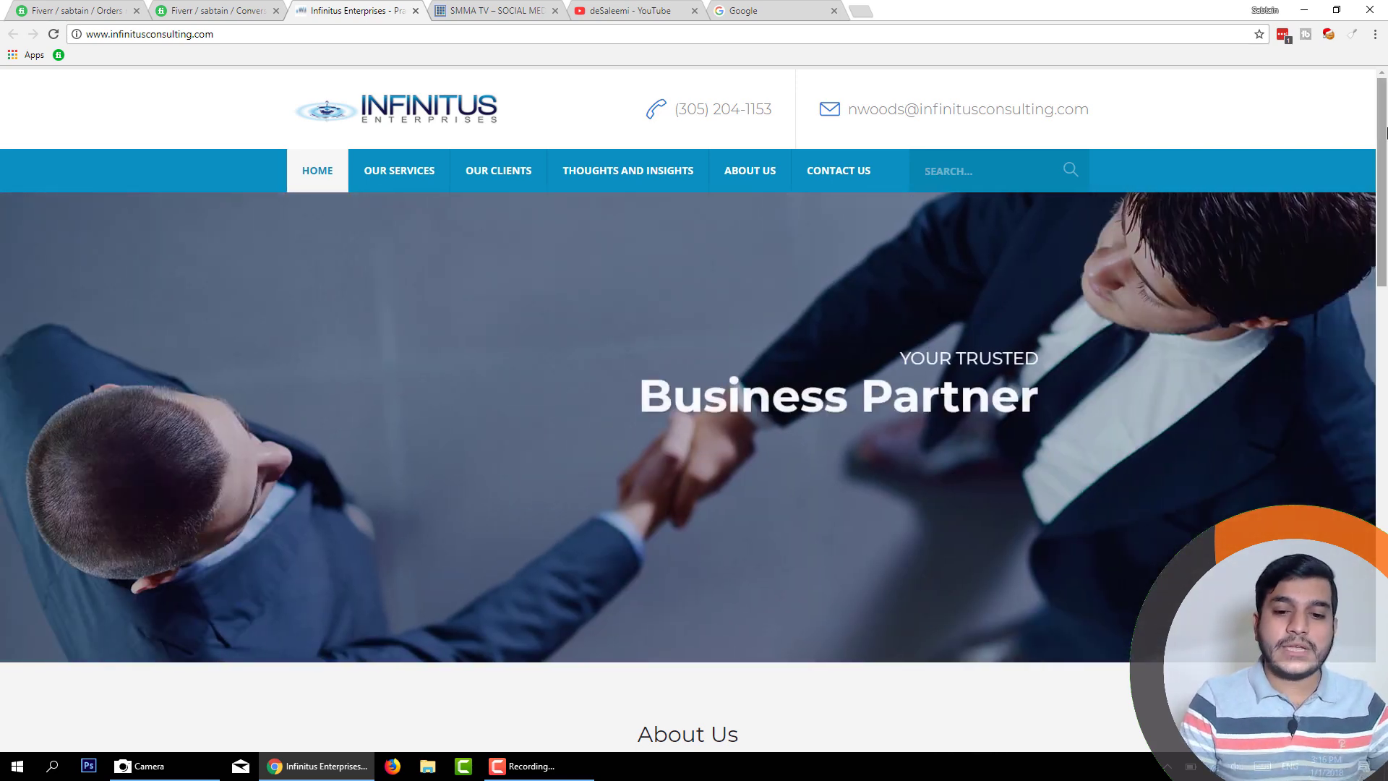
Advance through the homepage banner slides of the Infinitus Enterprises site to review the images used
scroll(926, 89, "down", 1)
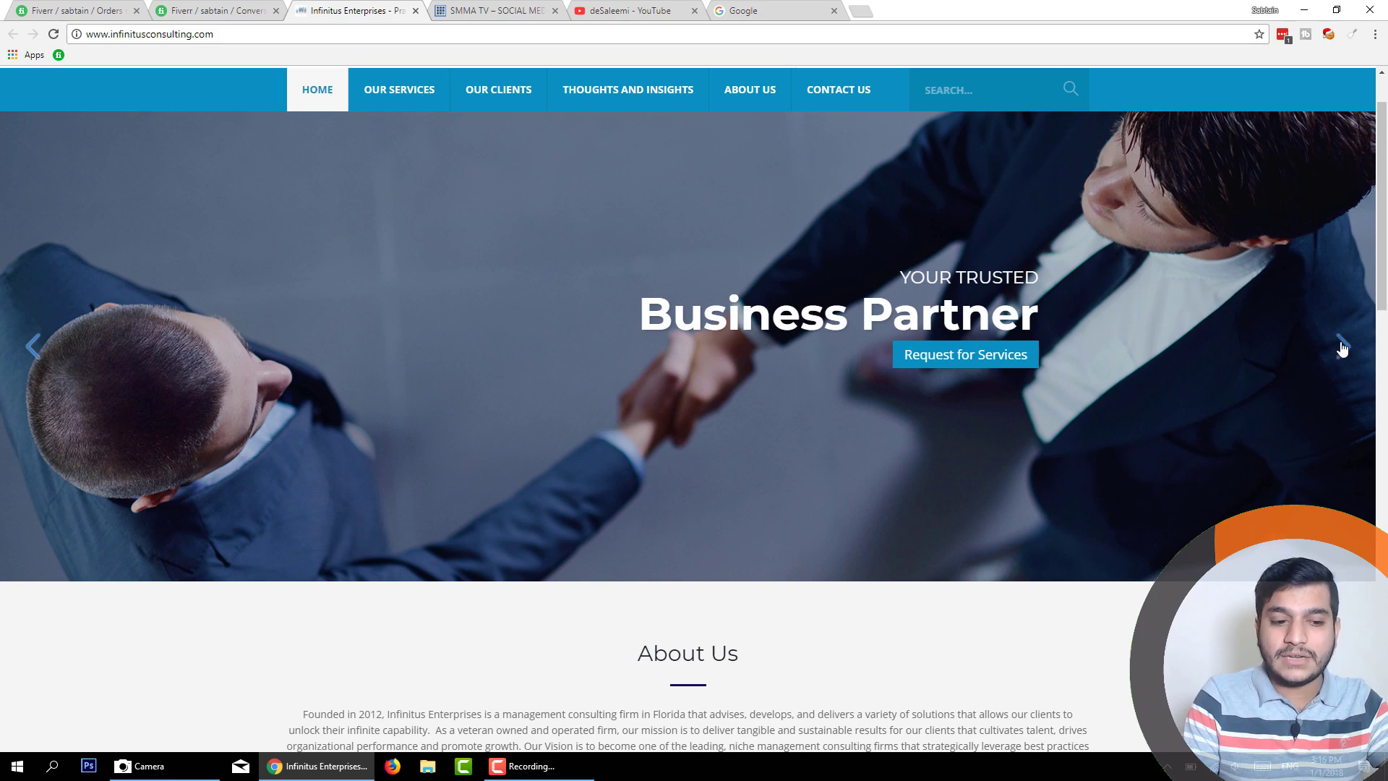
left_click(1342, 347)
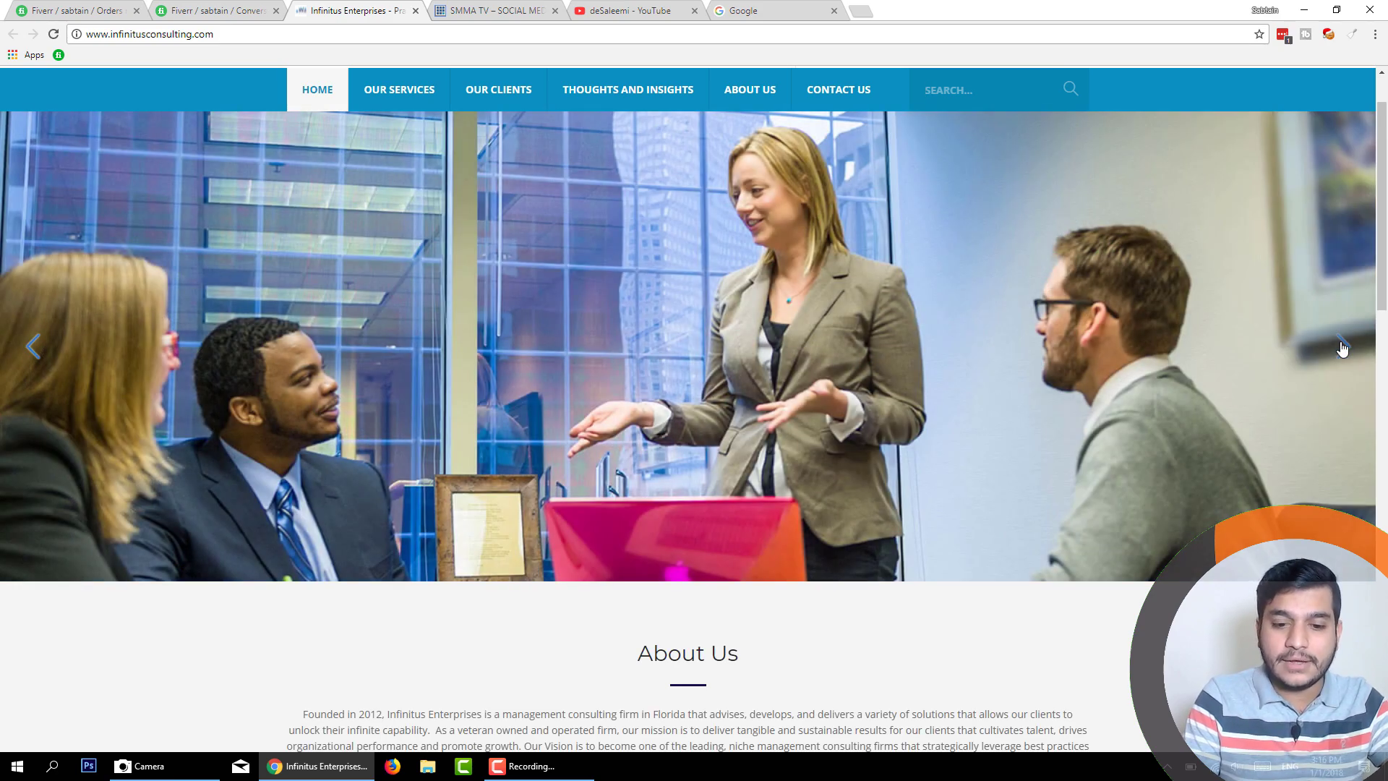
left_click(1342, 347)
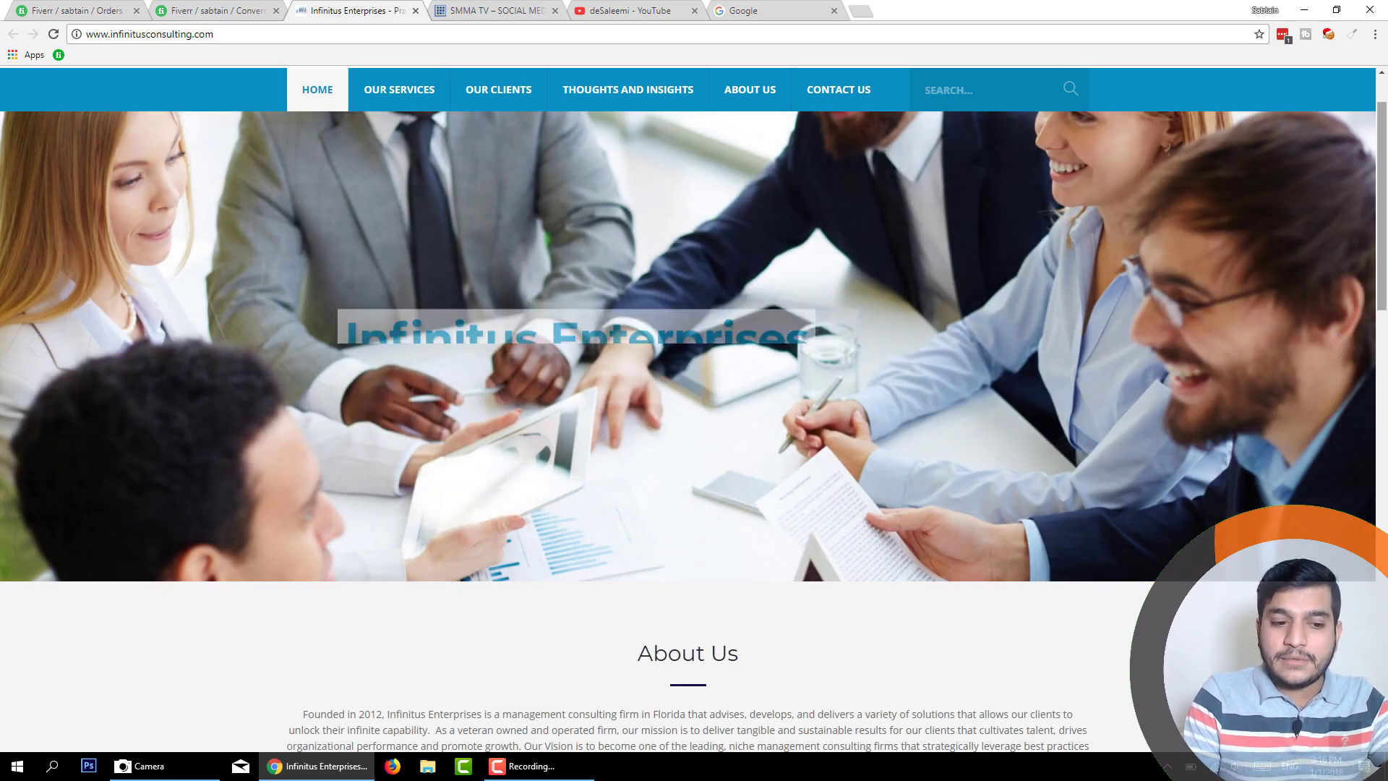
scroll(694, 409, "up", 1)
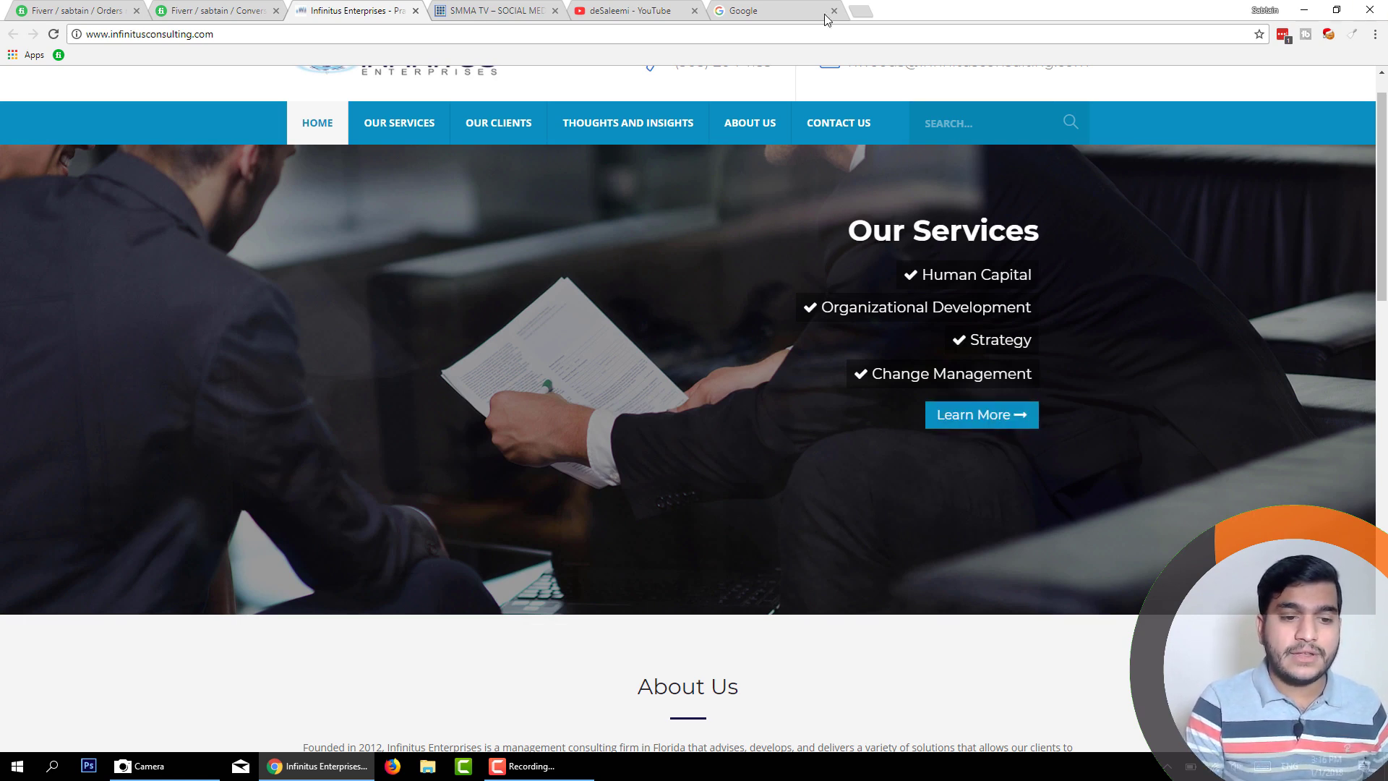
Search Google for "pexels" and open the Pexels free stock photos site
left_click(765, 19)
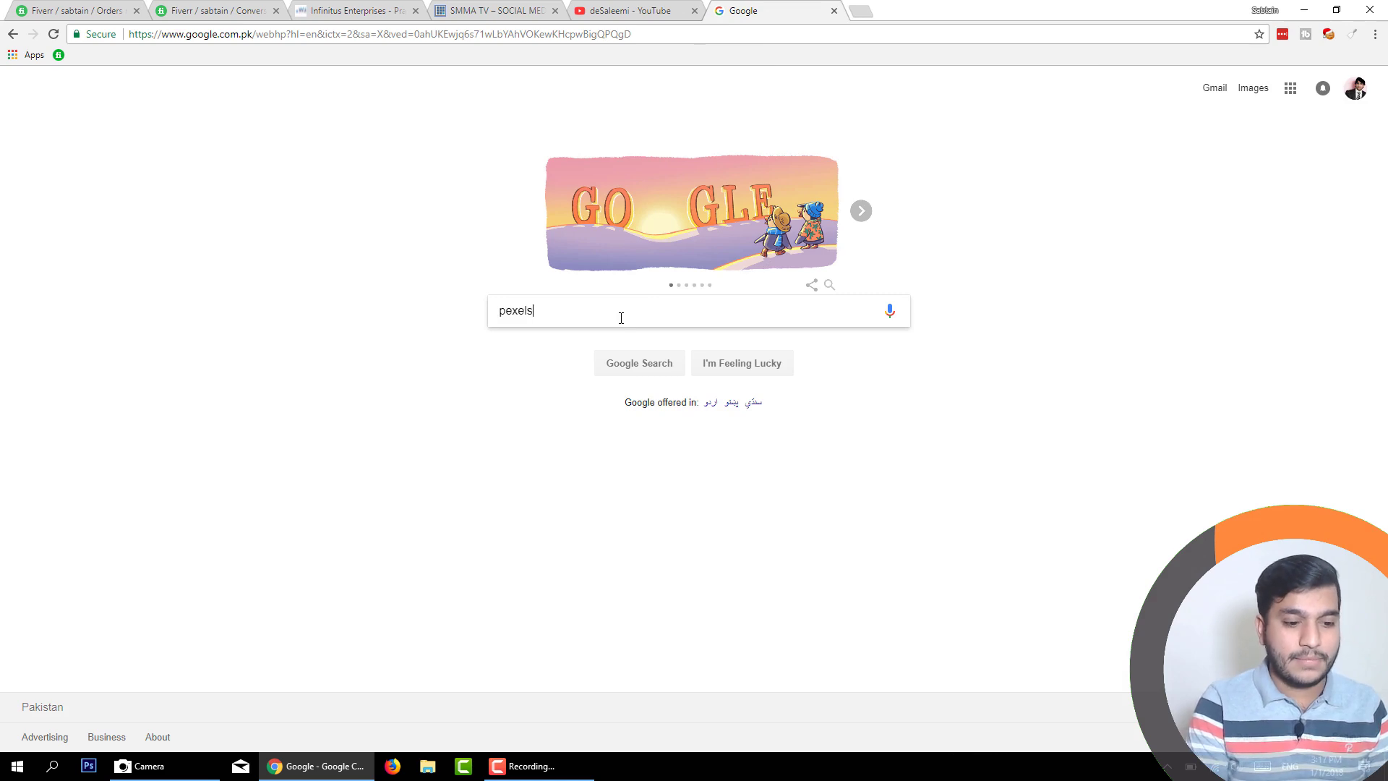
key("Return")
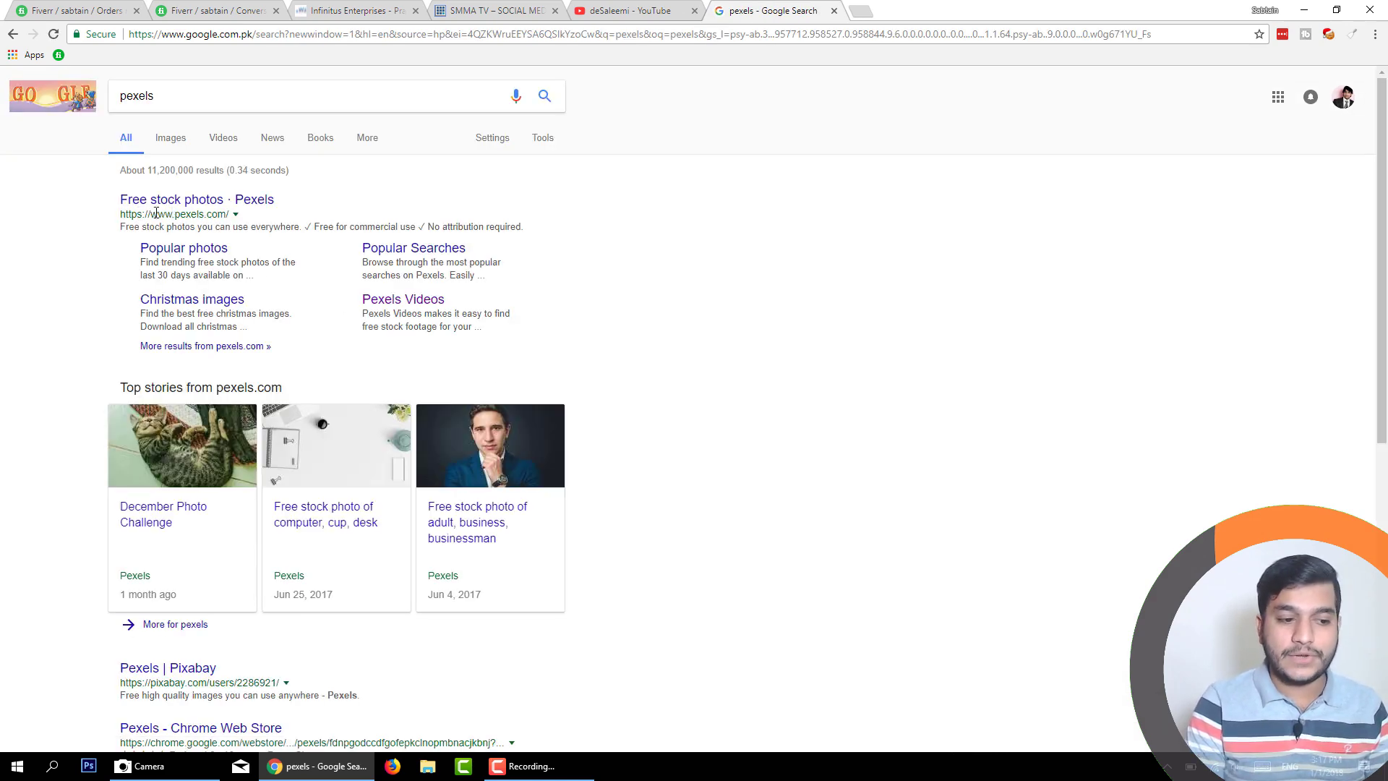
left_click(206, 201)
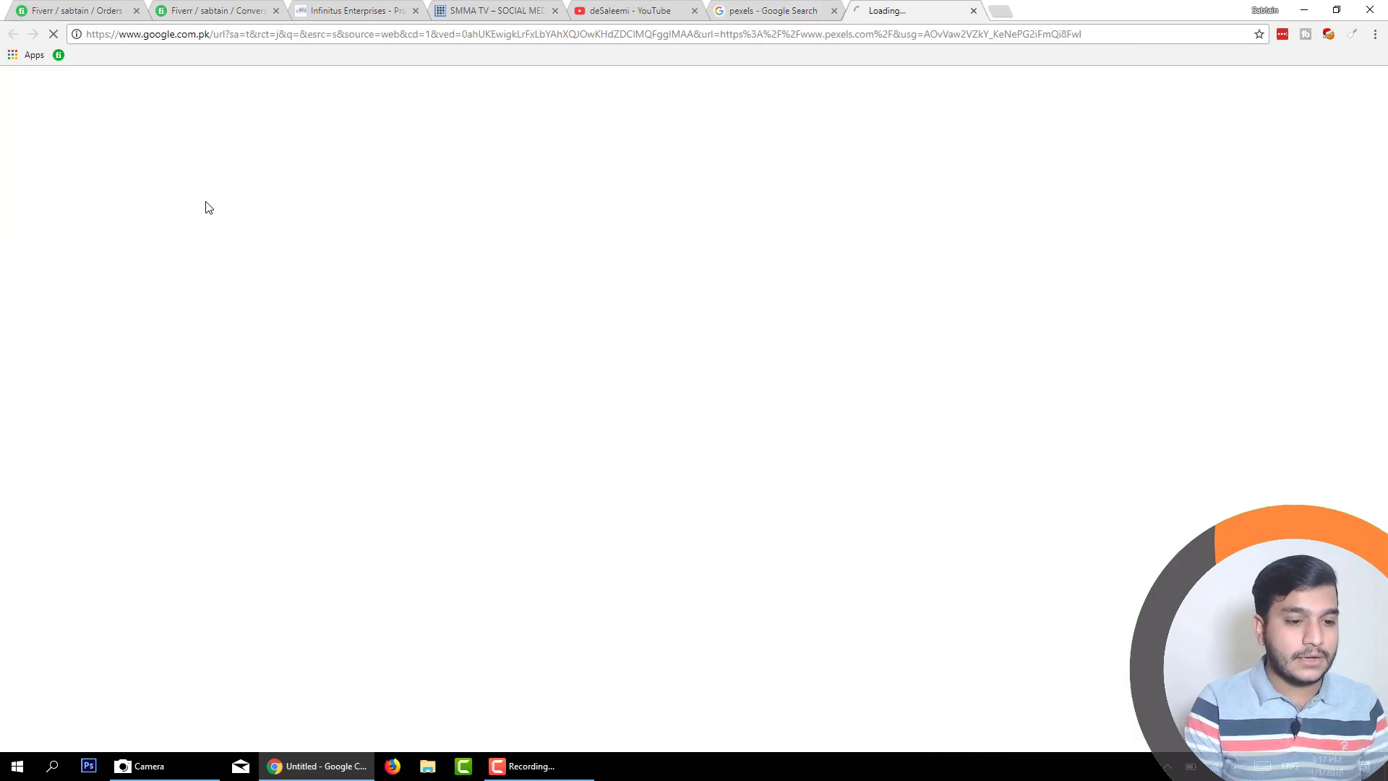
scroll(1106, 476, "down", 5)
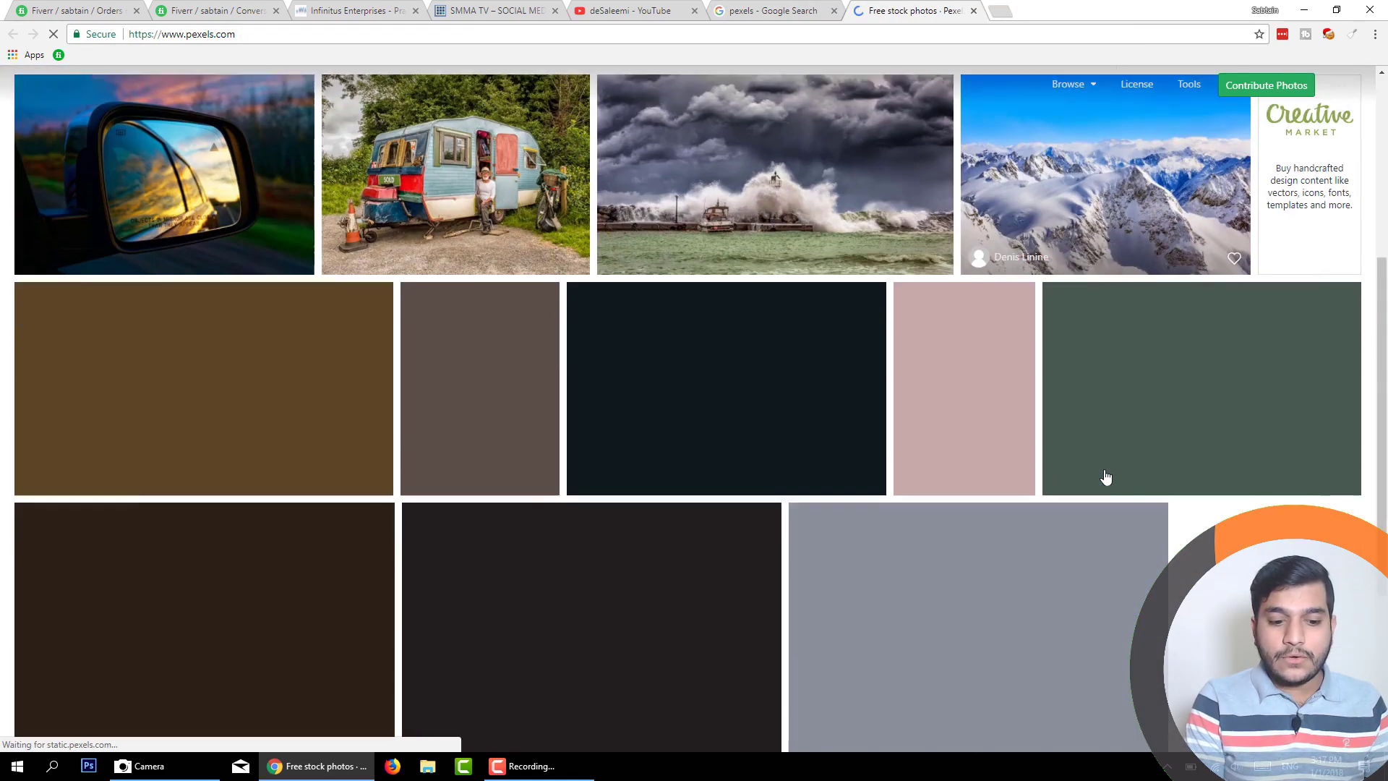
scroll(1106, 471, "down", 2)
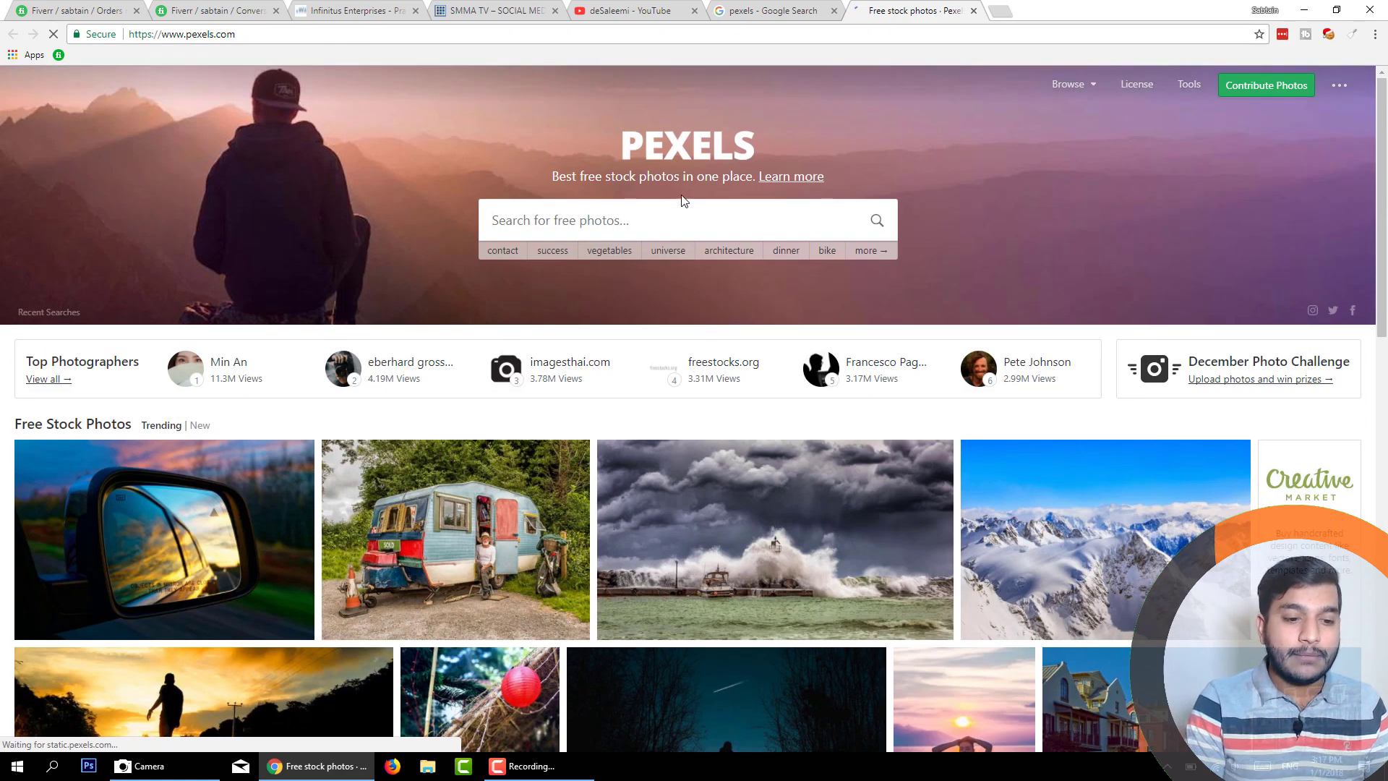
Search Pexels for "business" photos
type("busine")
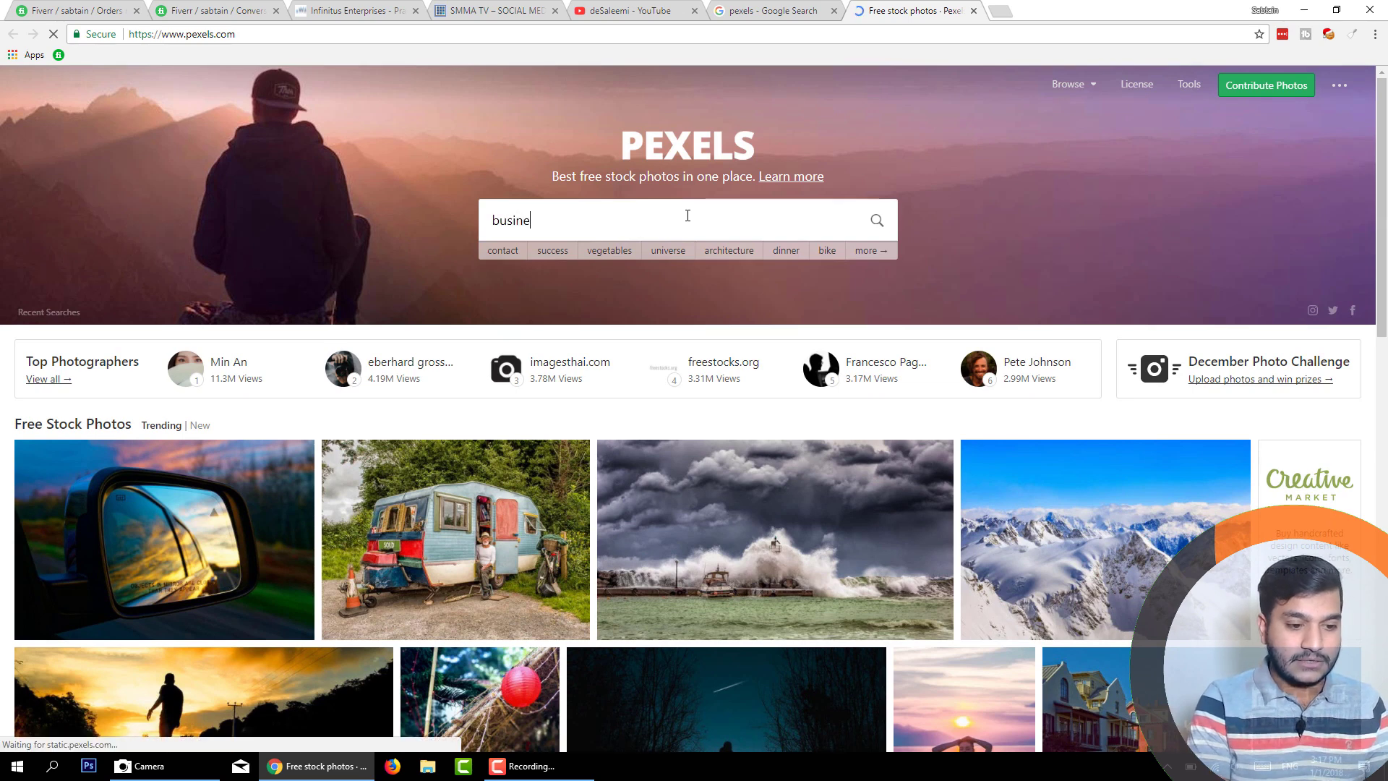
type("ss")
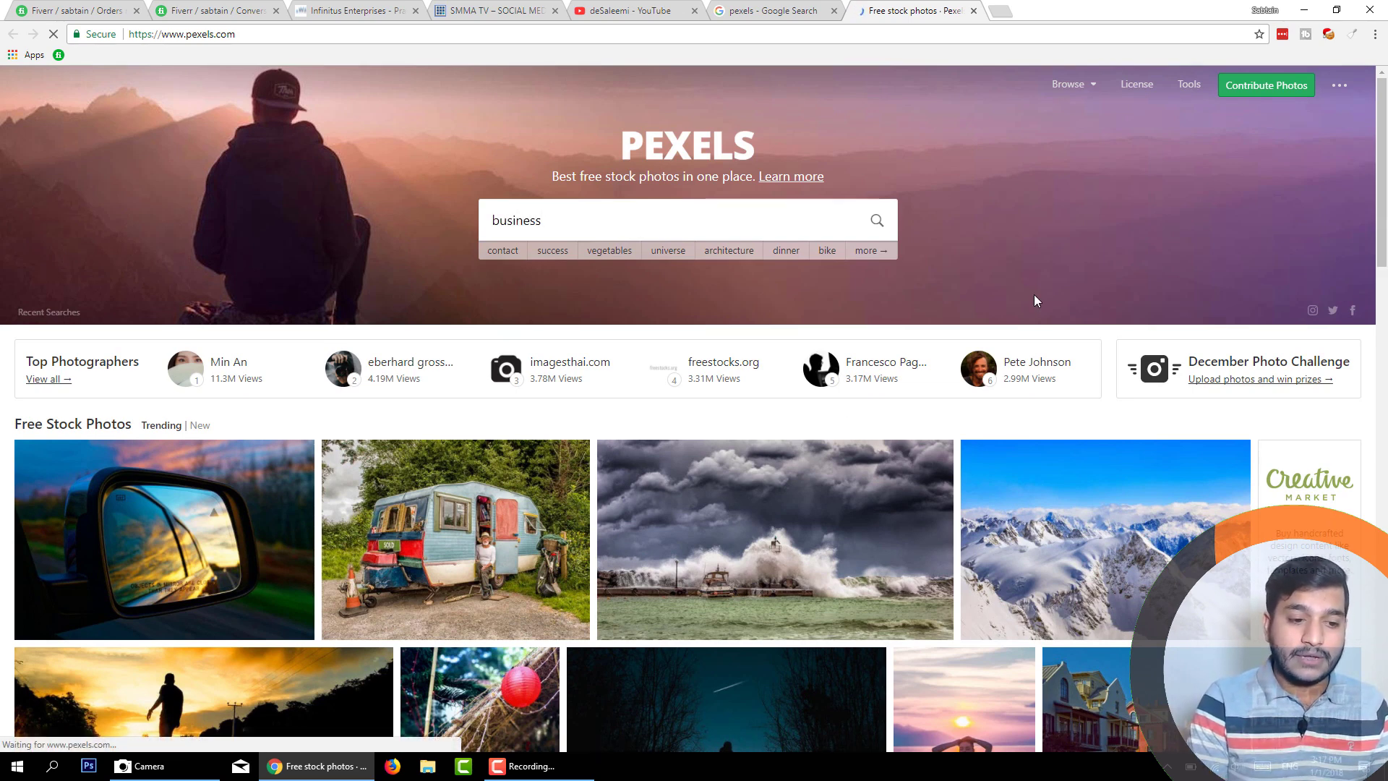
key("Return")
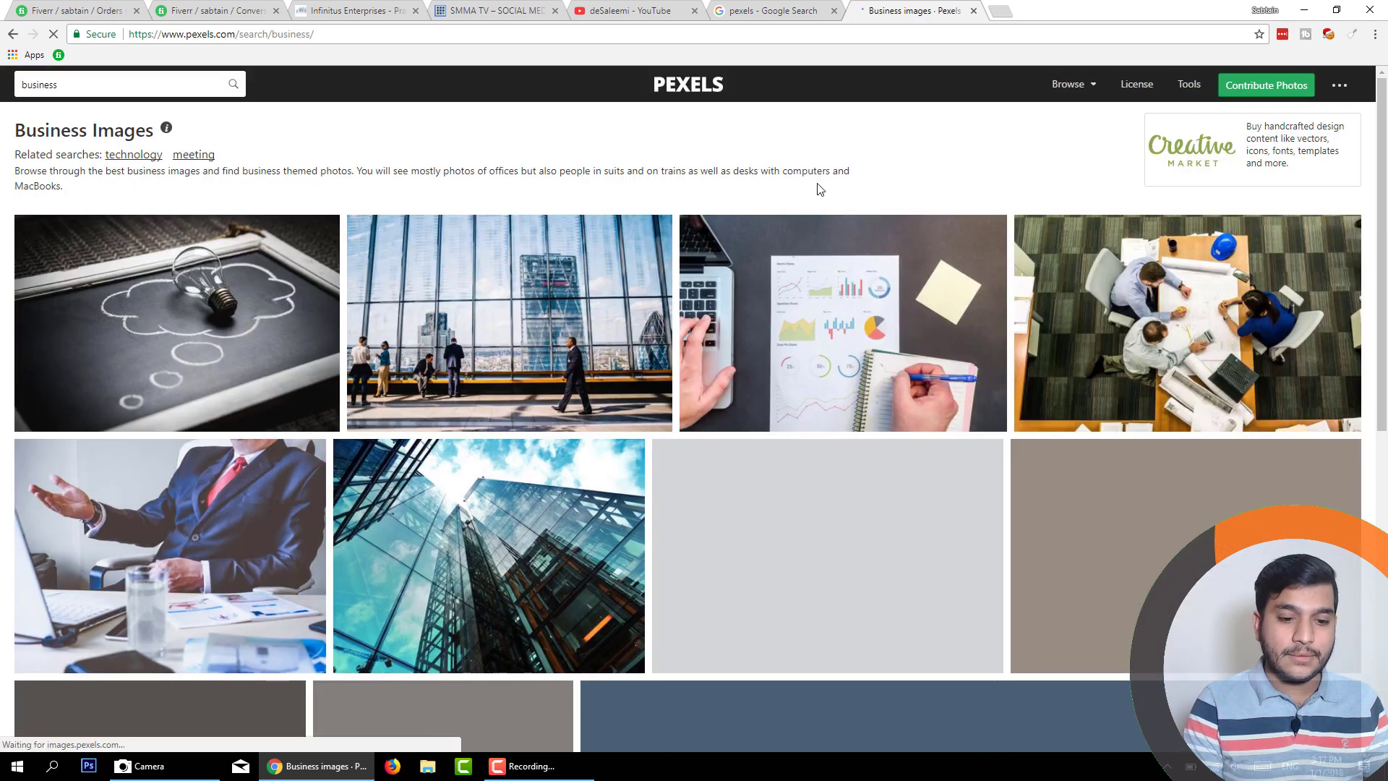
Examine the range of free business images in the Pexels search results
scroll(706, 444, "down", 3)
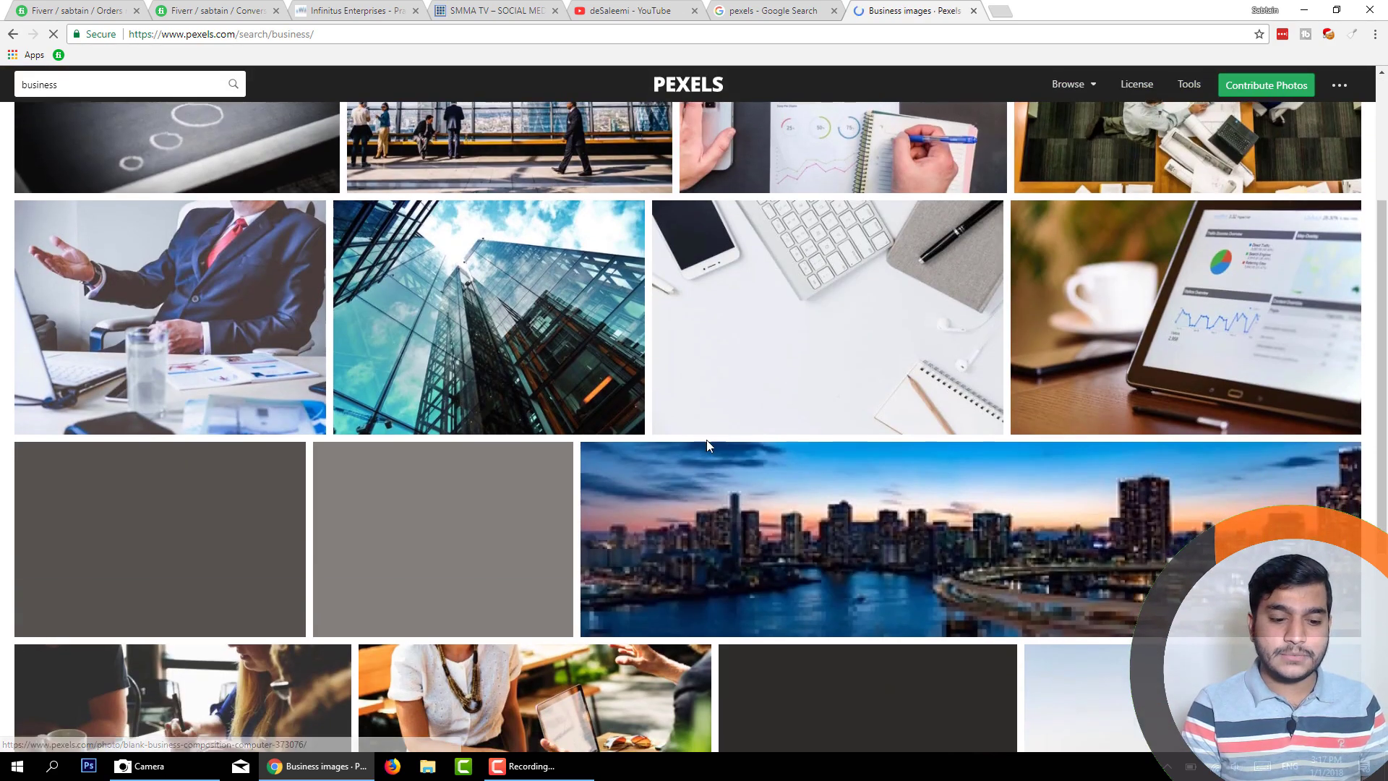
scroll(706, 444, "down", 4)
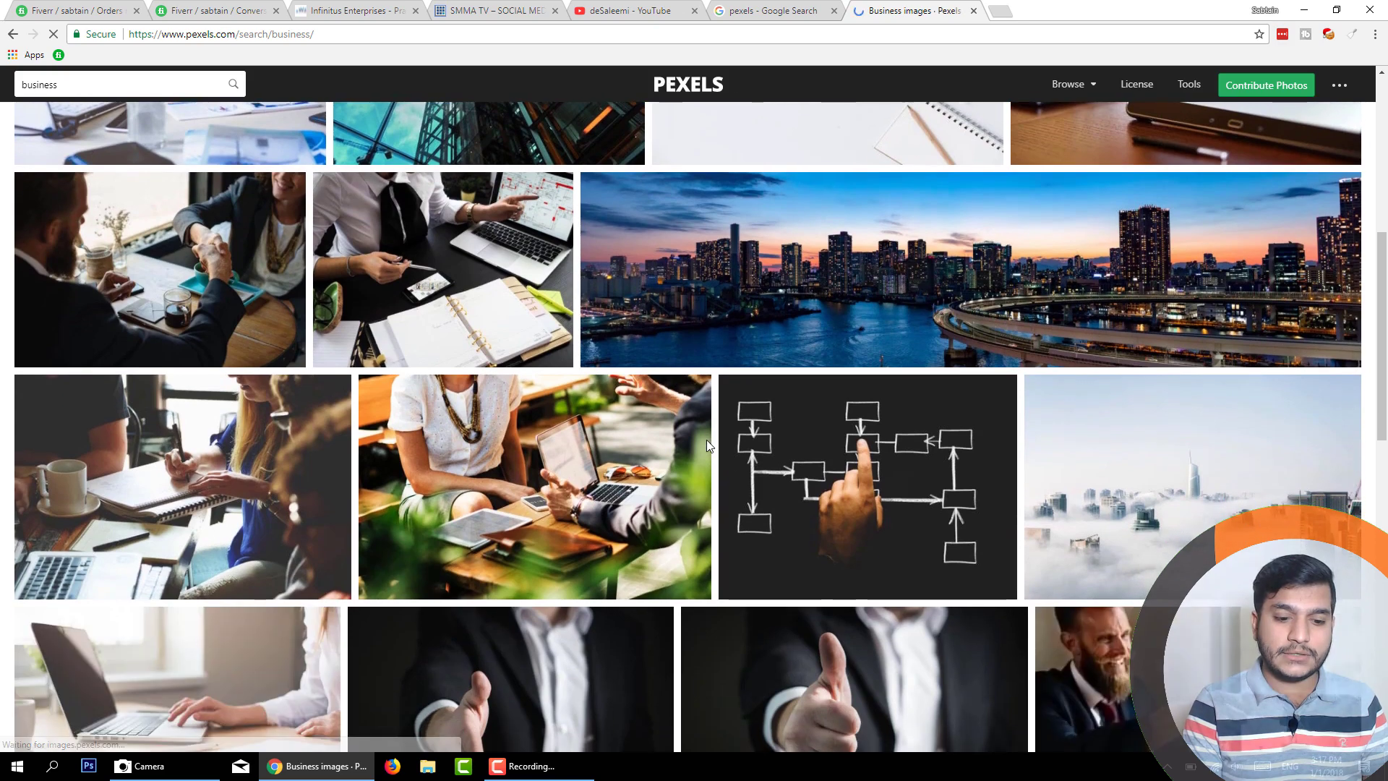
scroll(730, 346, "down", 2)
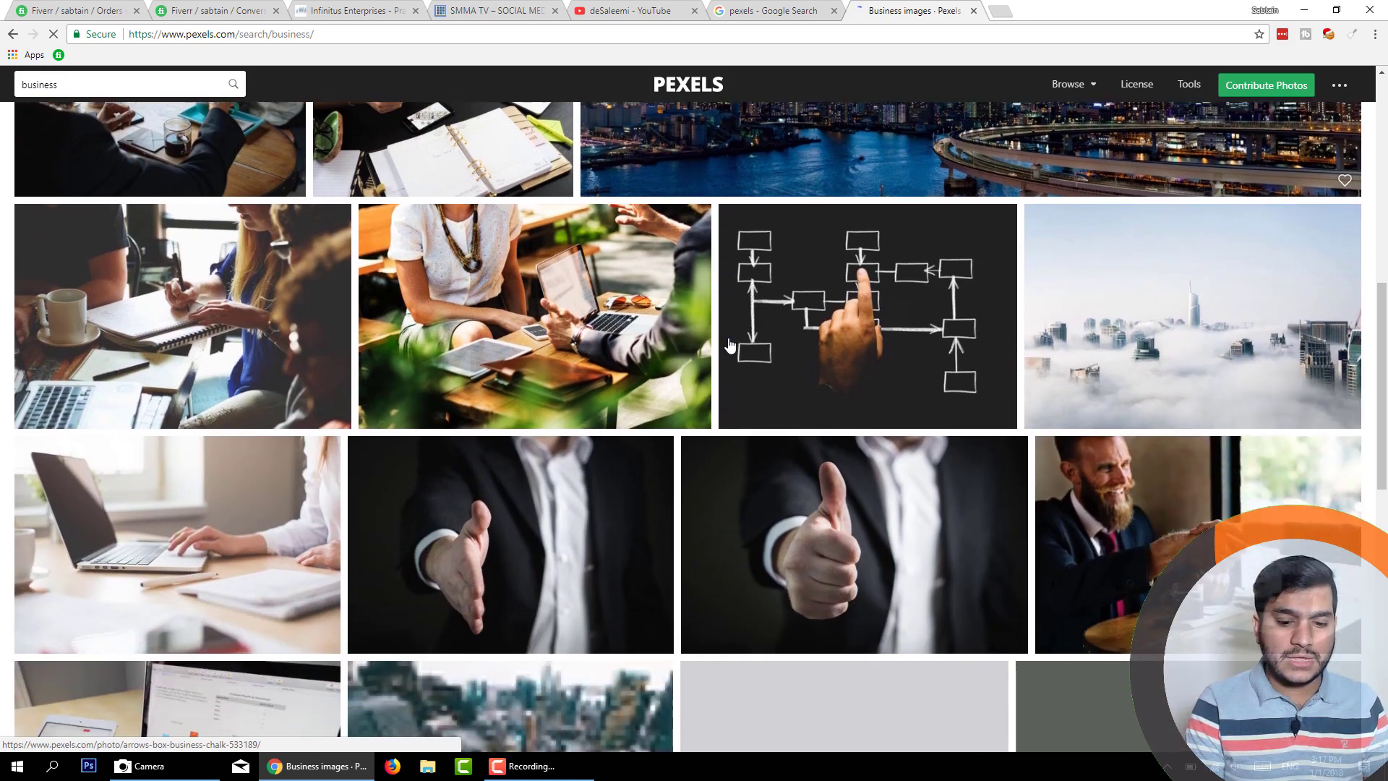
scroll(729, 345, "down", 3)
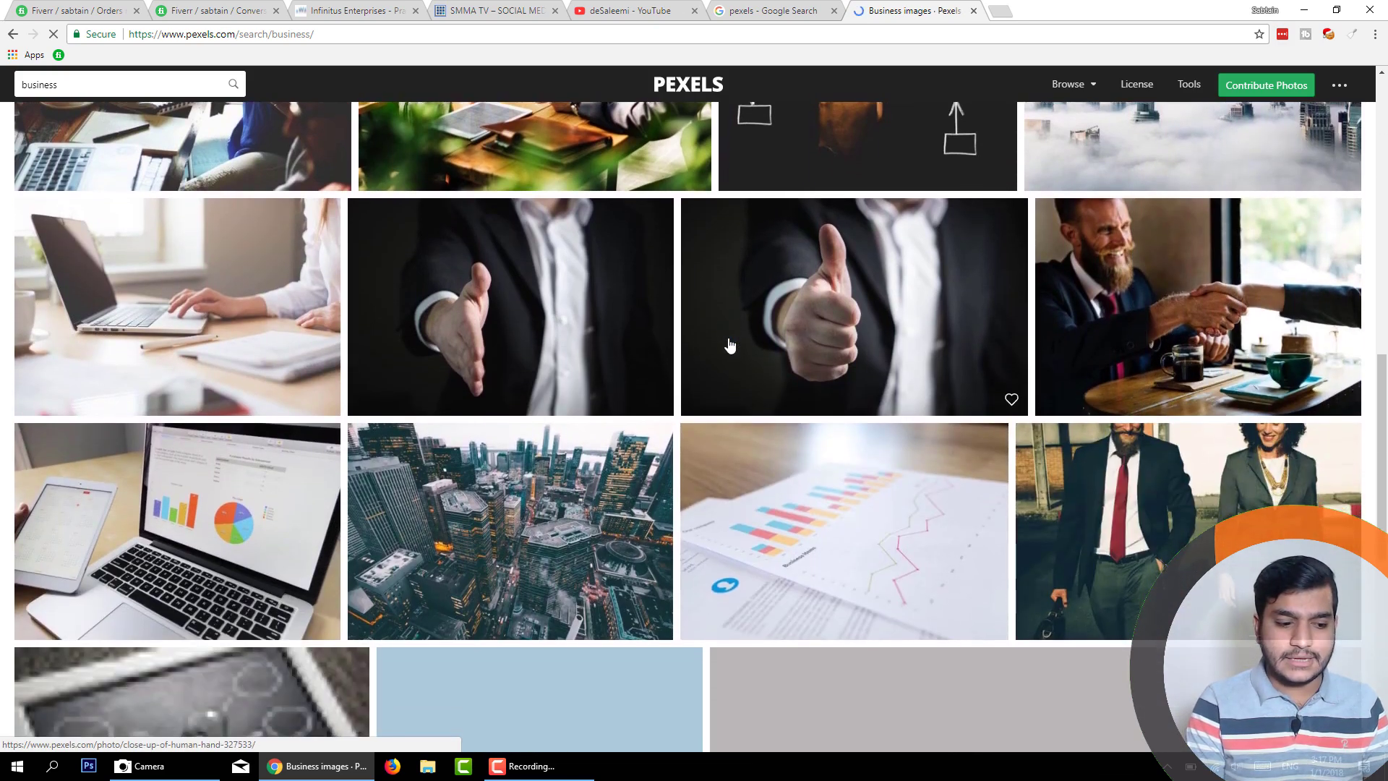
scroll(730, 345, "down", 6)
scroll(729, 344, "down", 2)
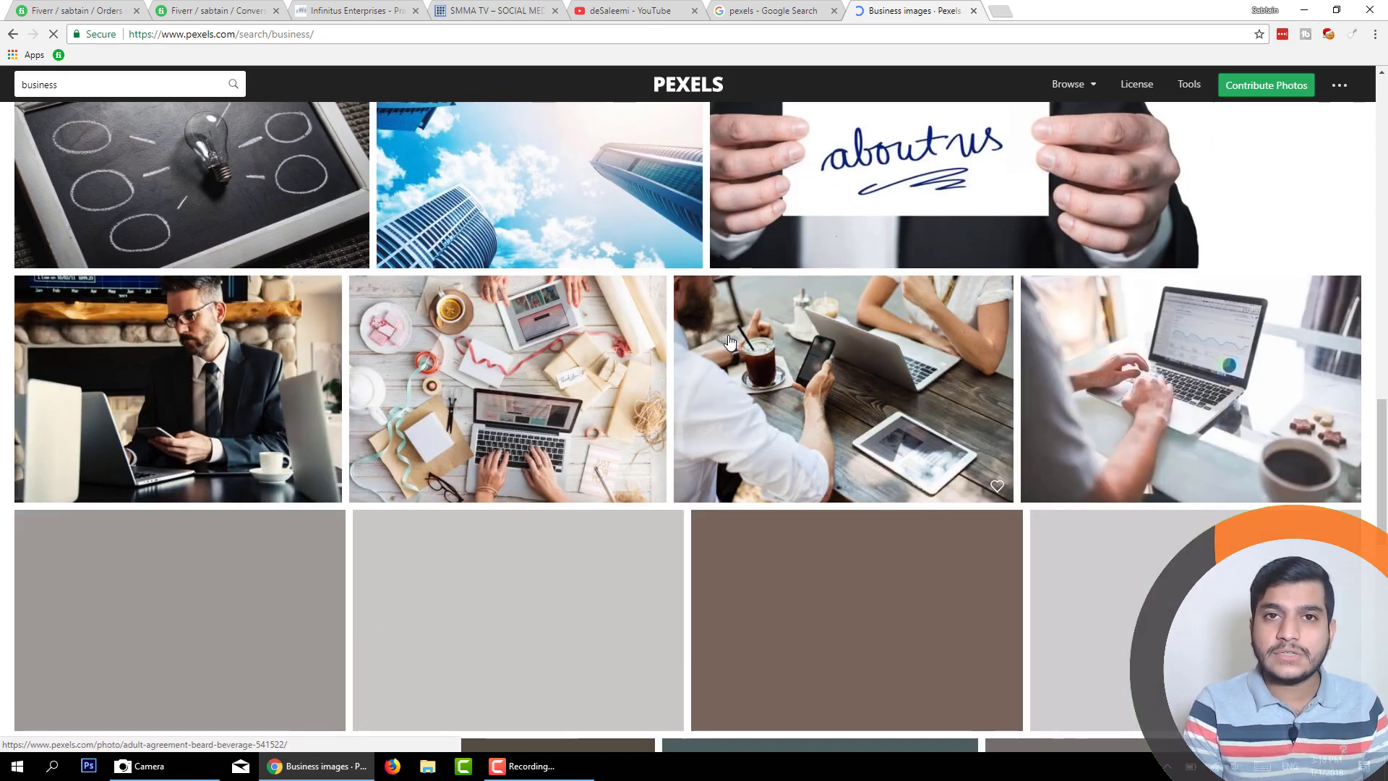
scroll(844, 435, "down", 8)
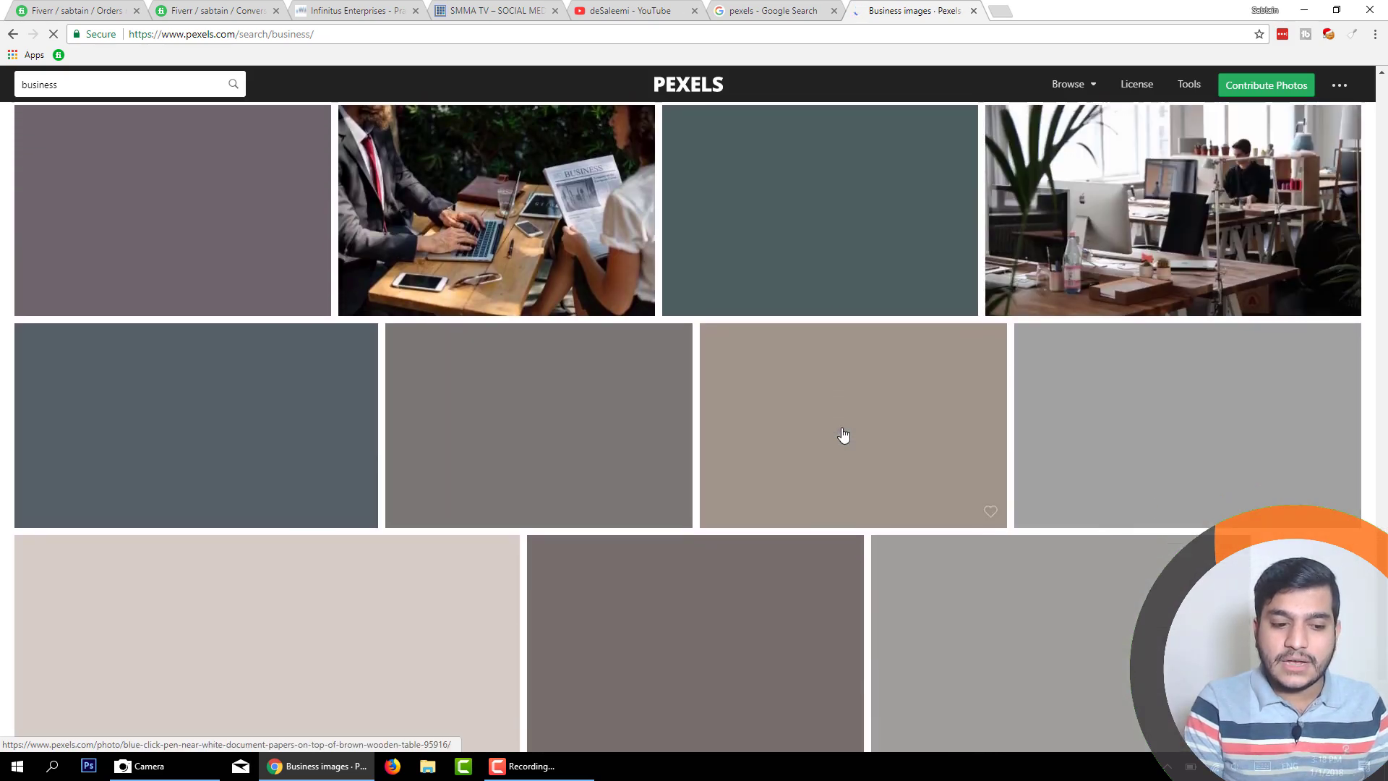
scroll(844, 435, "down", 2)
scroll(843, 435, "up", 20)
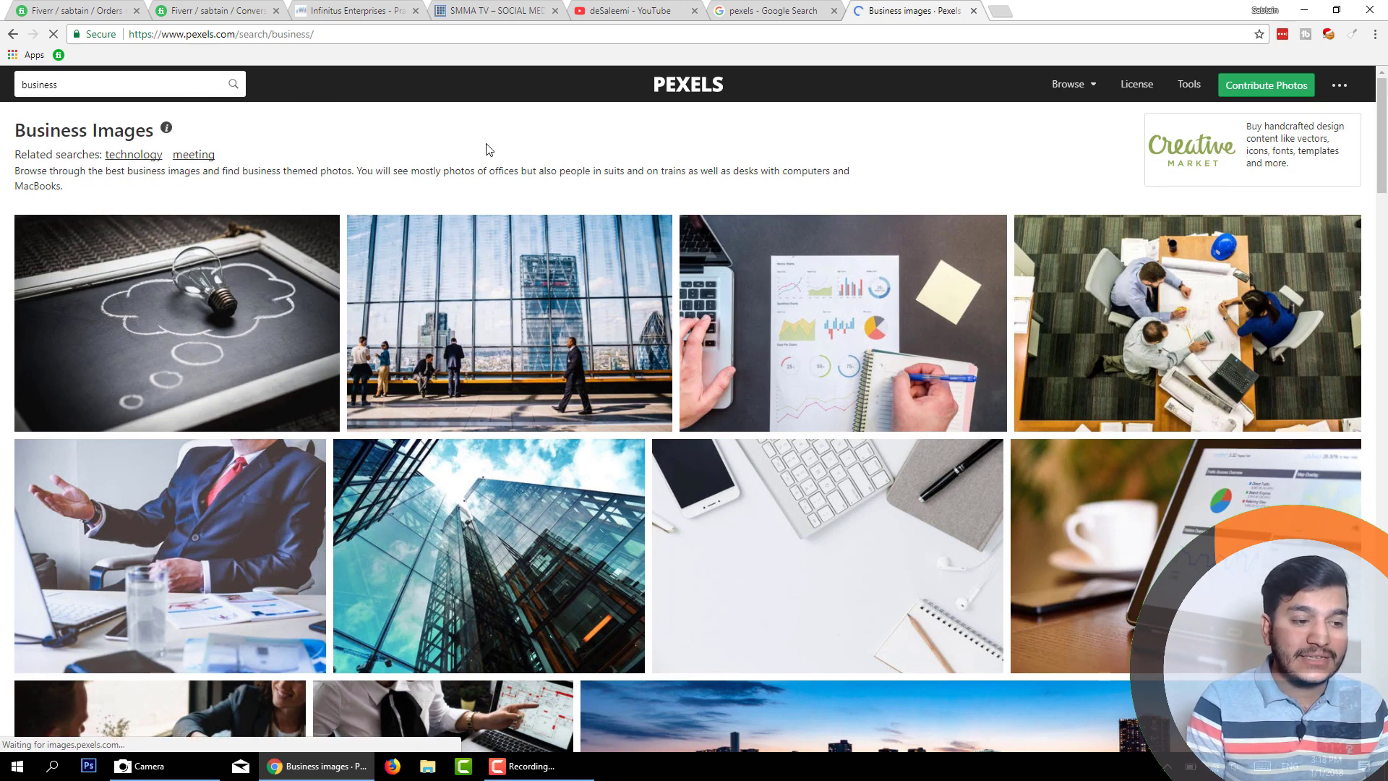
Search the web for "pixabay" in a new browser tab and open the Pixabay free images site
left_click(1002, 12)
type("pixabay")
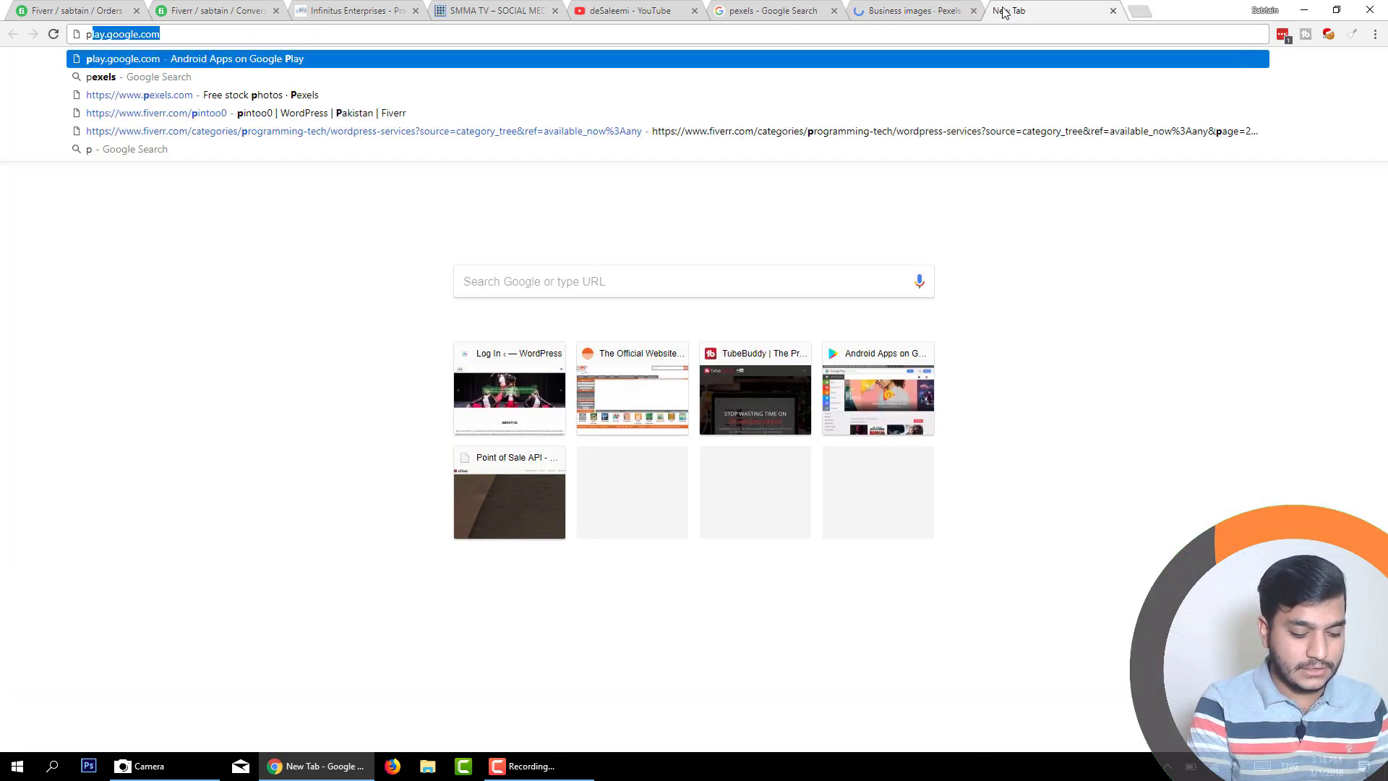
key("Return")
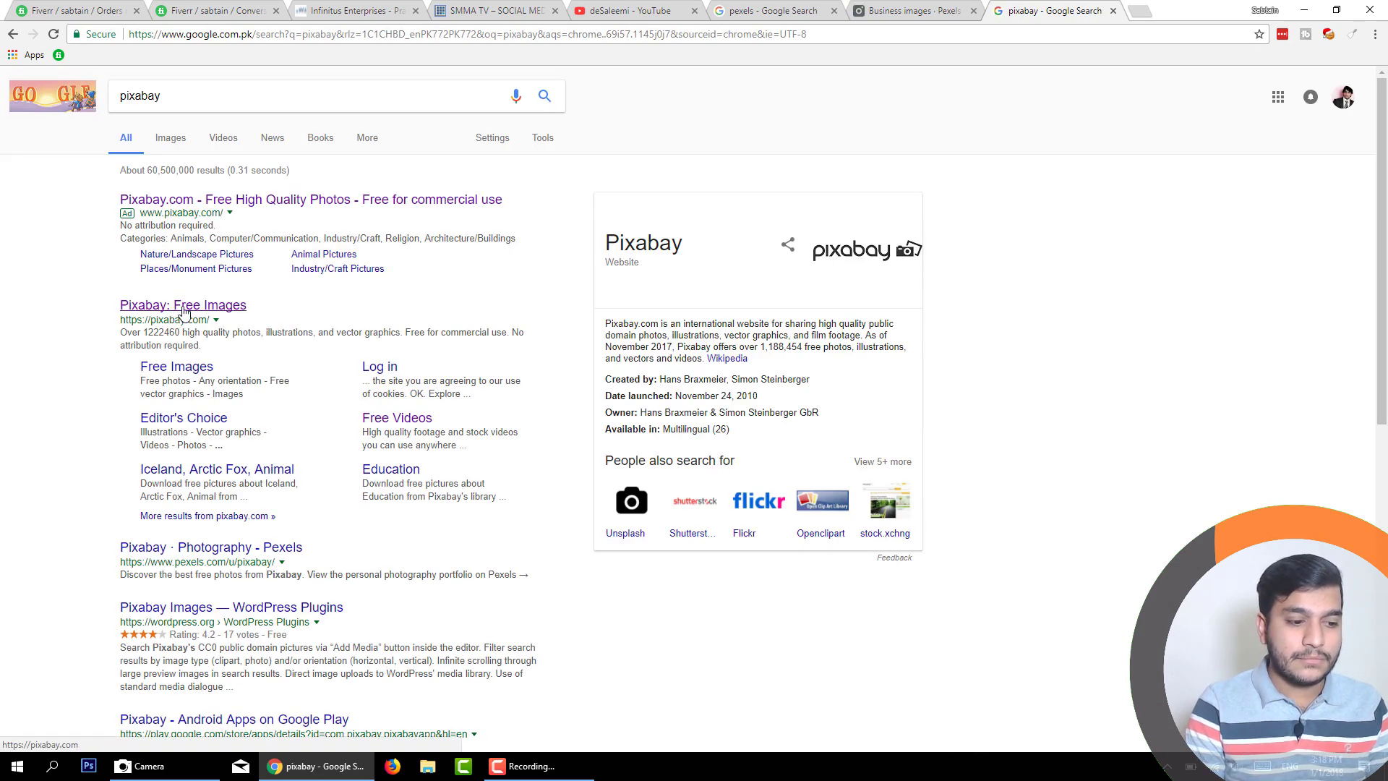
left_click(210, 313)
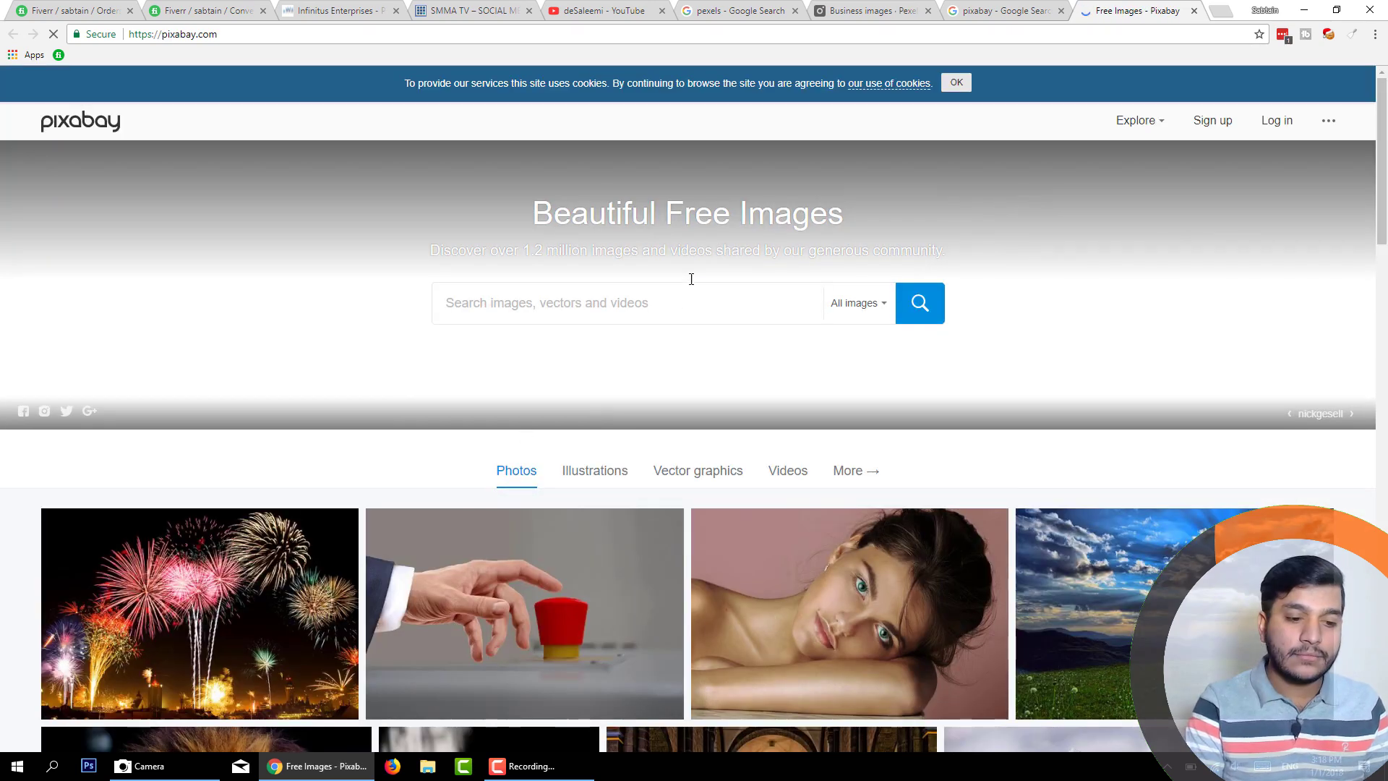
Search Pixabay for "business" images and look over the results
left_click(656, 301)
type("busine")
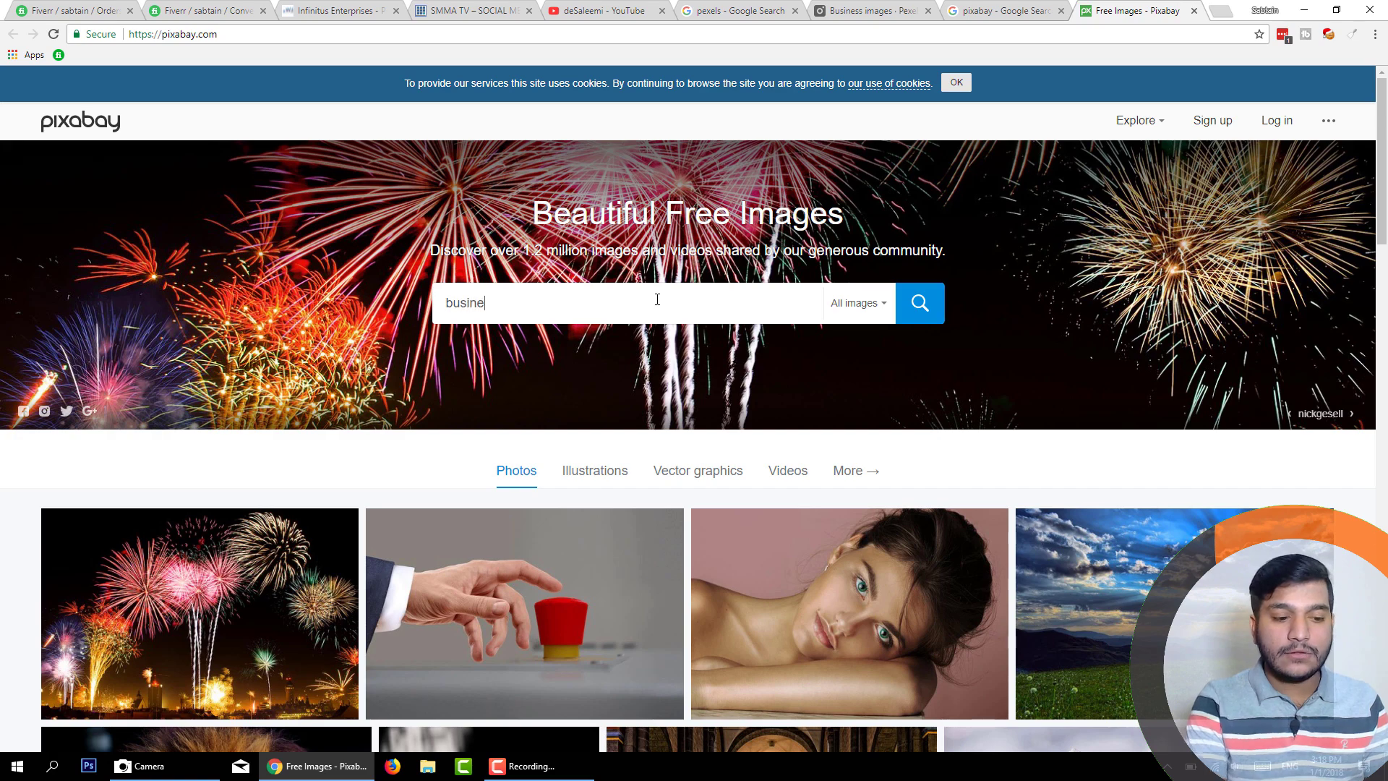
type("ss")
key("Return")
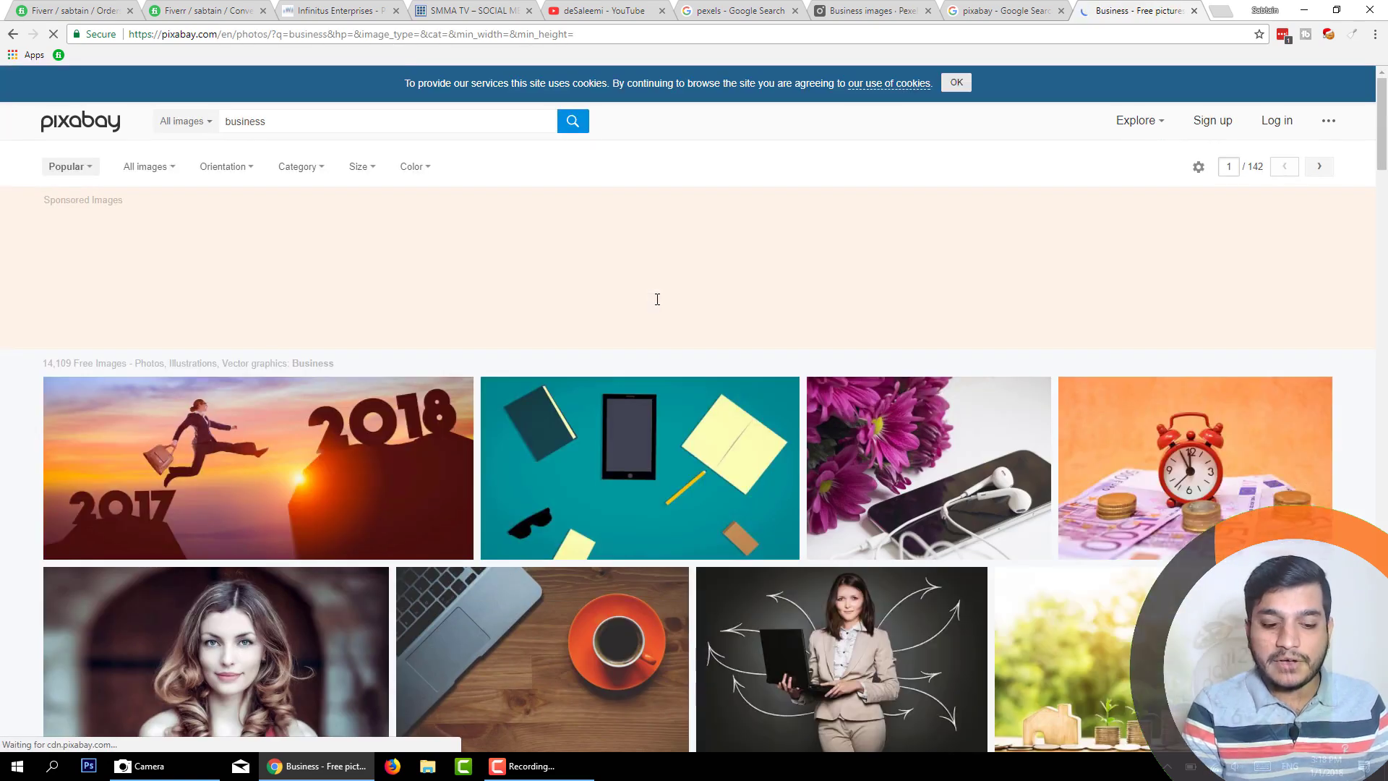
scroll(752, 587, "down", 15)
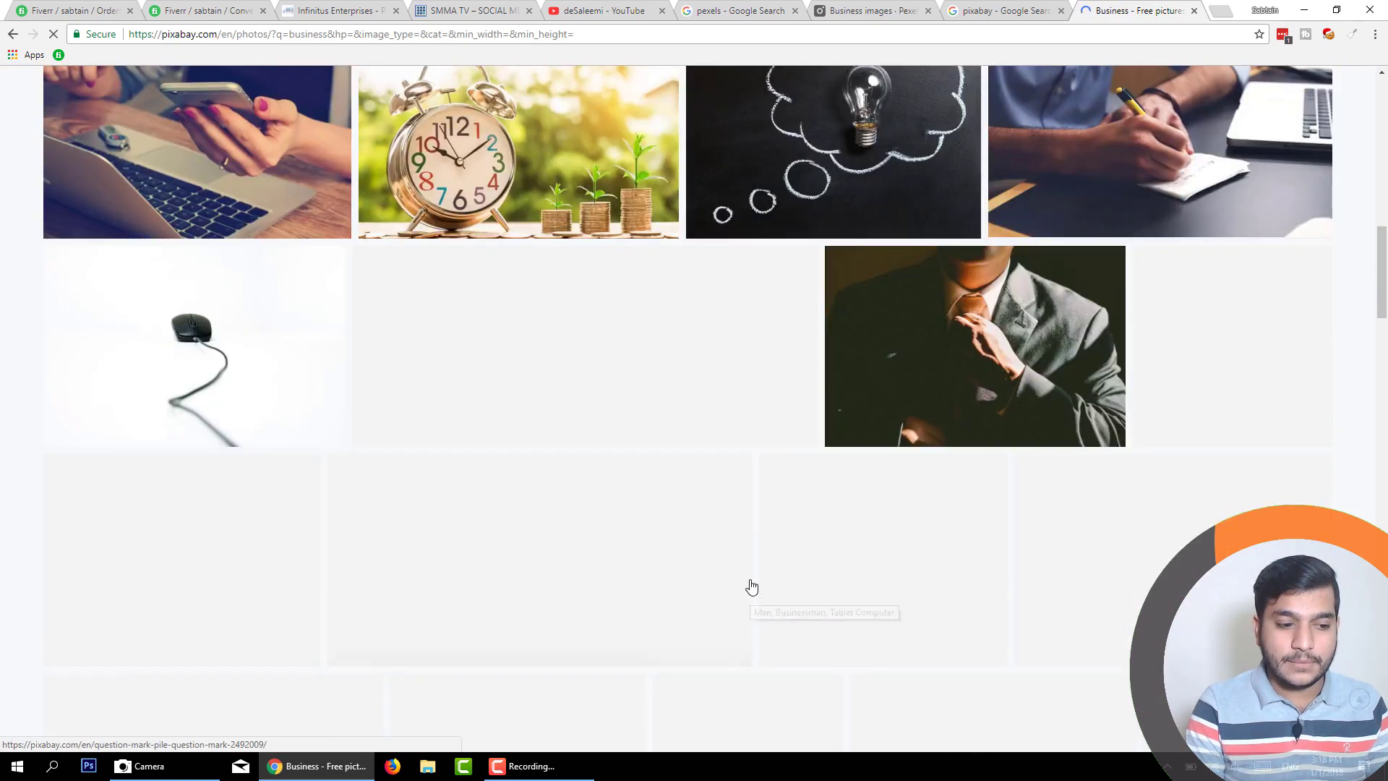
scroll(752, 587, "up", 15)
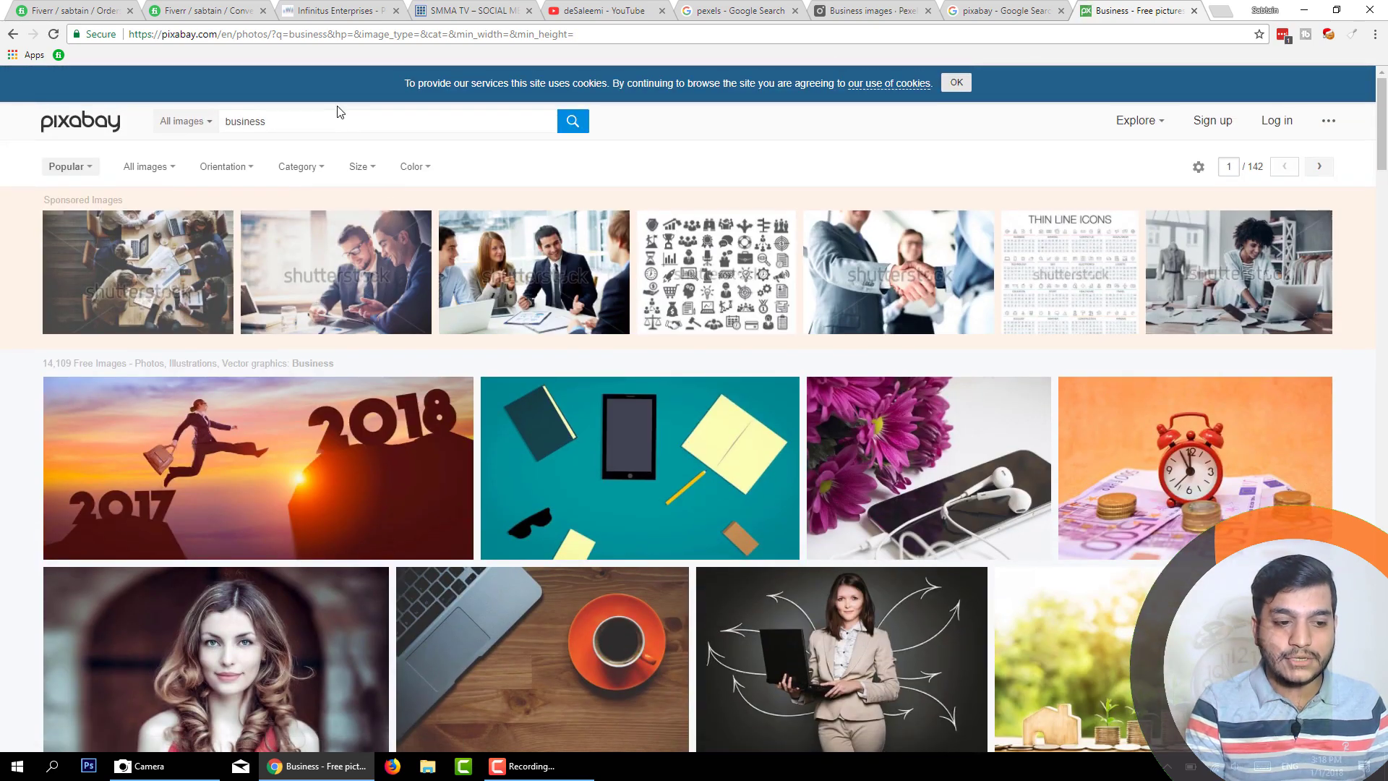
Replace the Pixabay search term with "technology" and run the search
left_click_drag(289, 133, 96, 160)
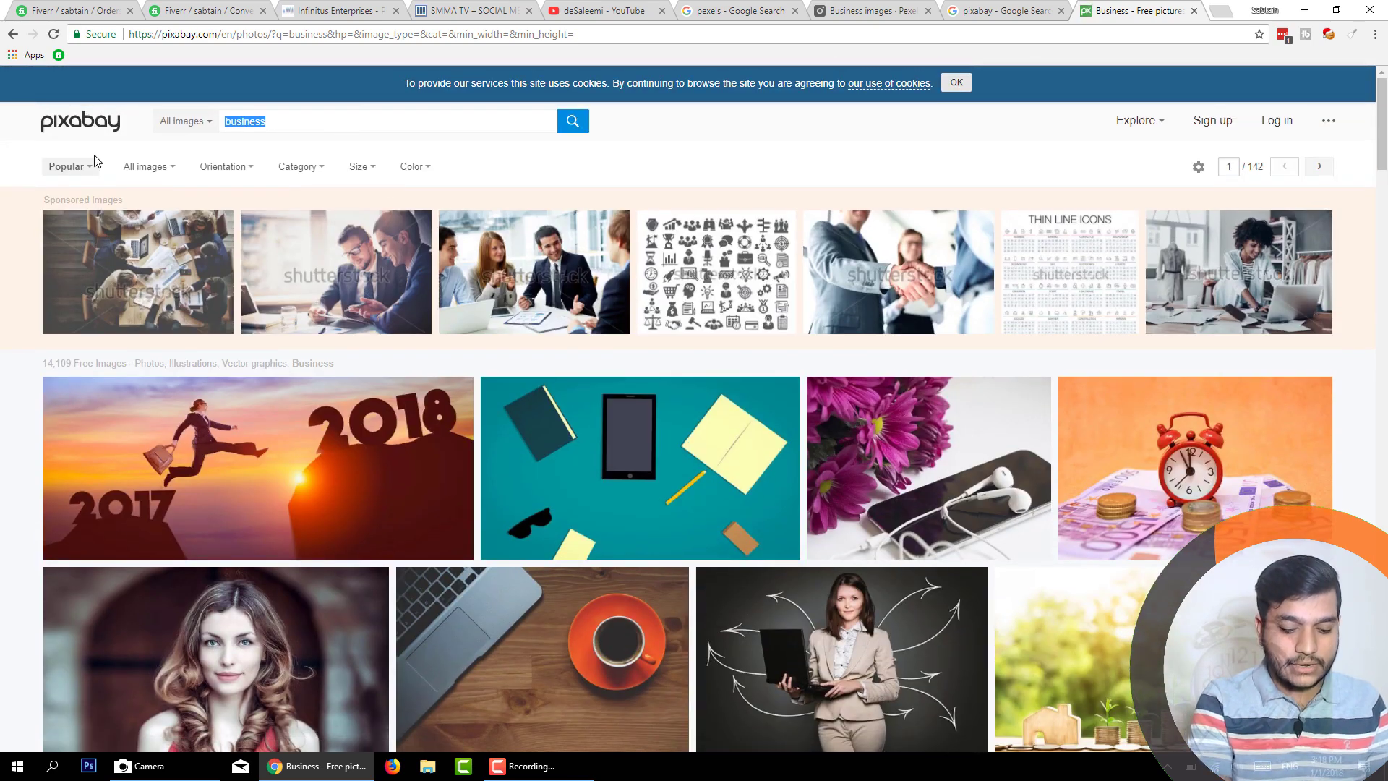
type("techno")
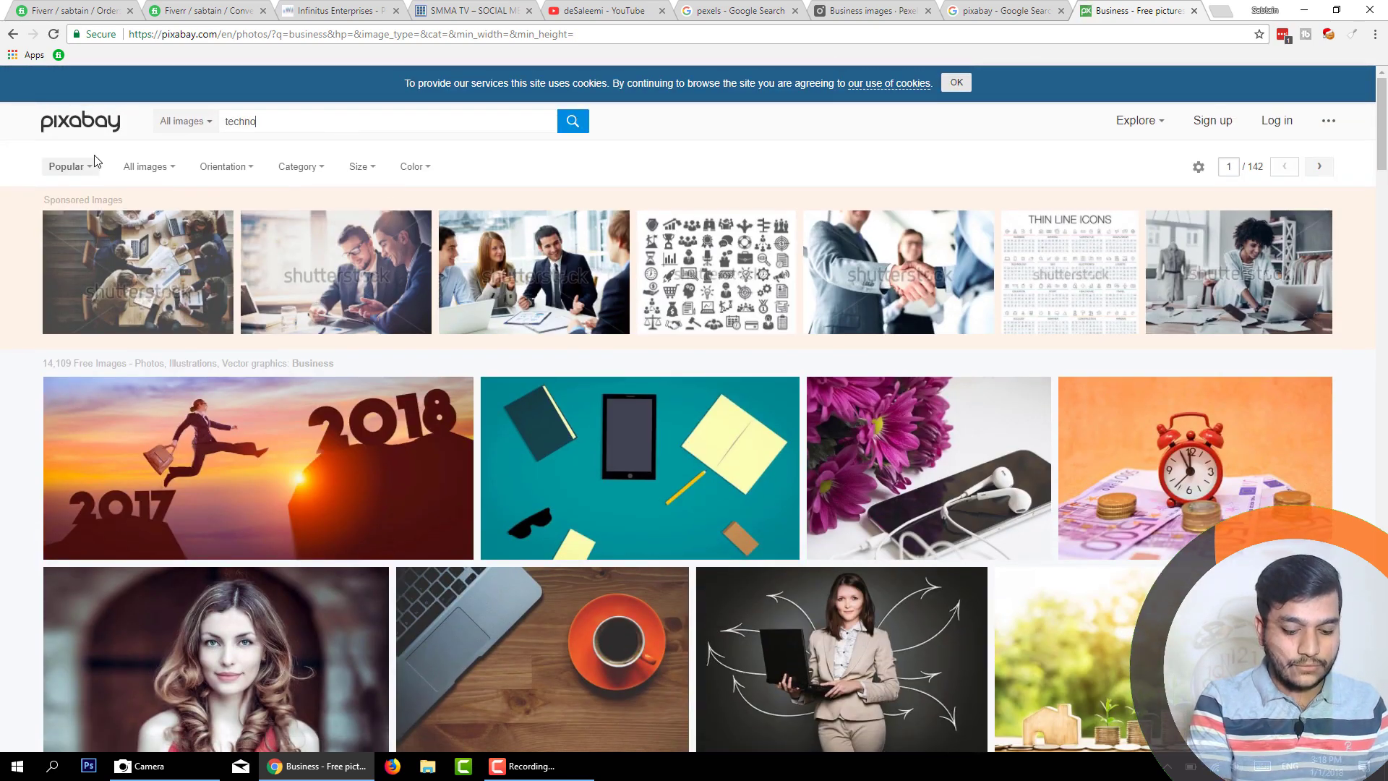
type("logy")
key("Return")
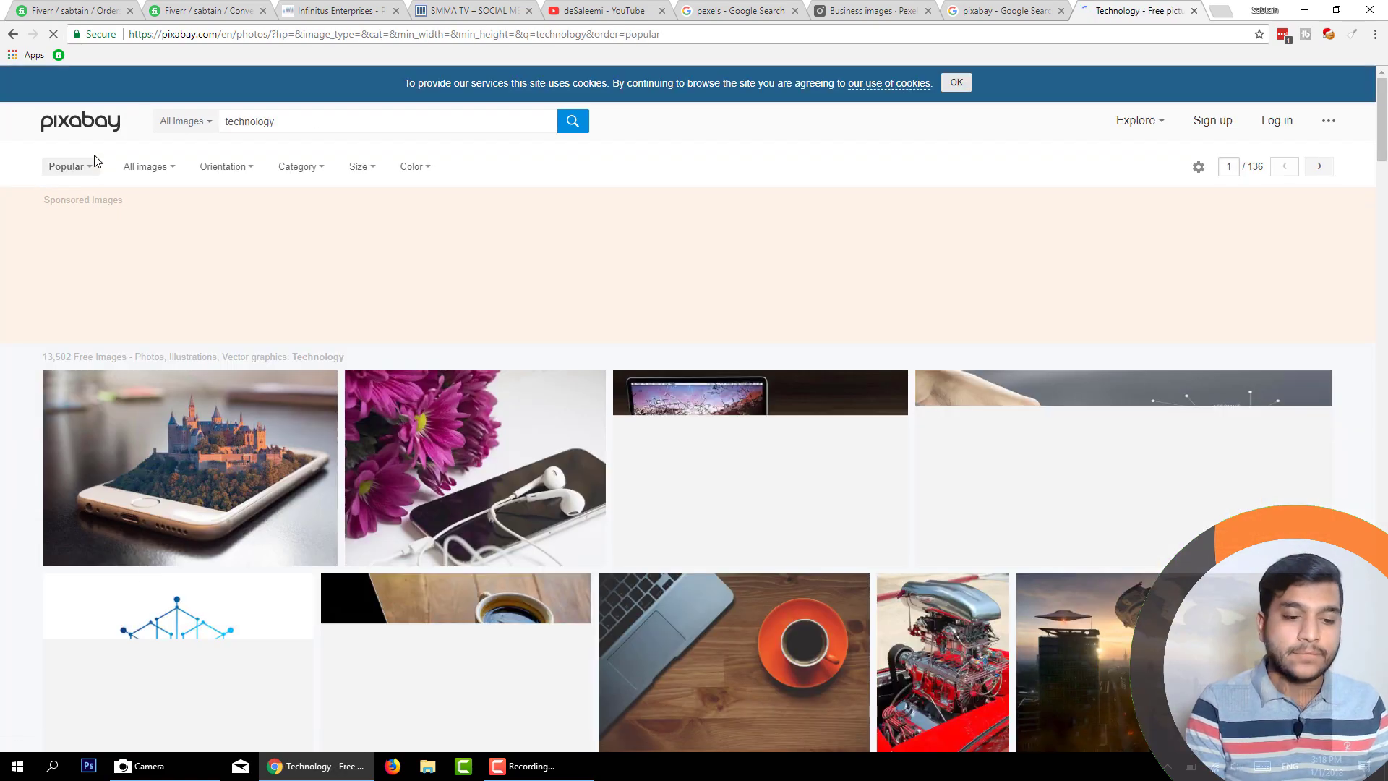
Look over the technology images in the Pixabay search results
scroll(450, 599, "down", 10)
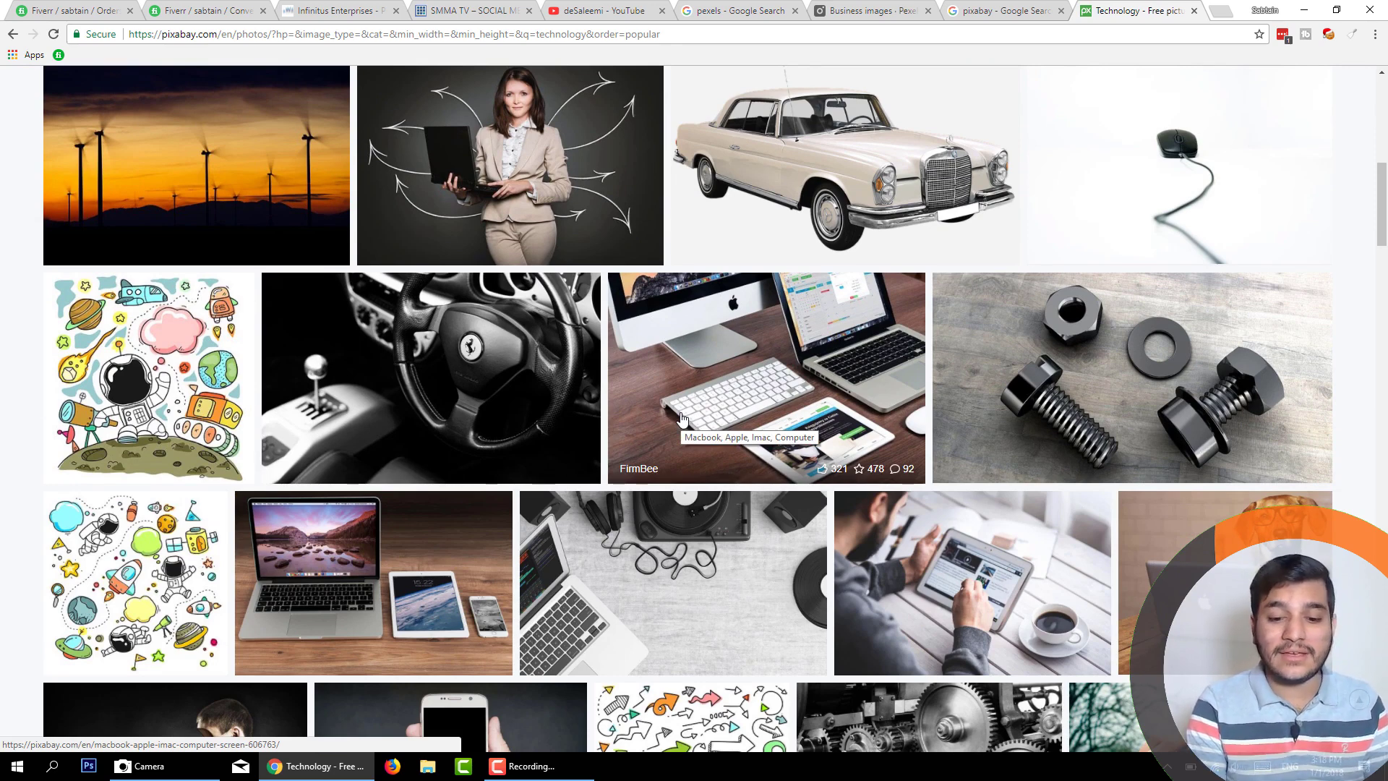
scroll(830, 170, "up", 10)
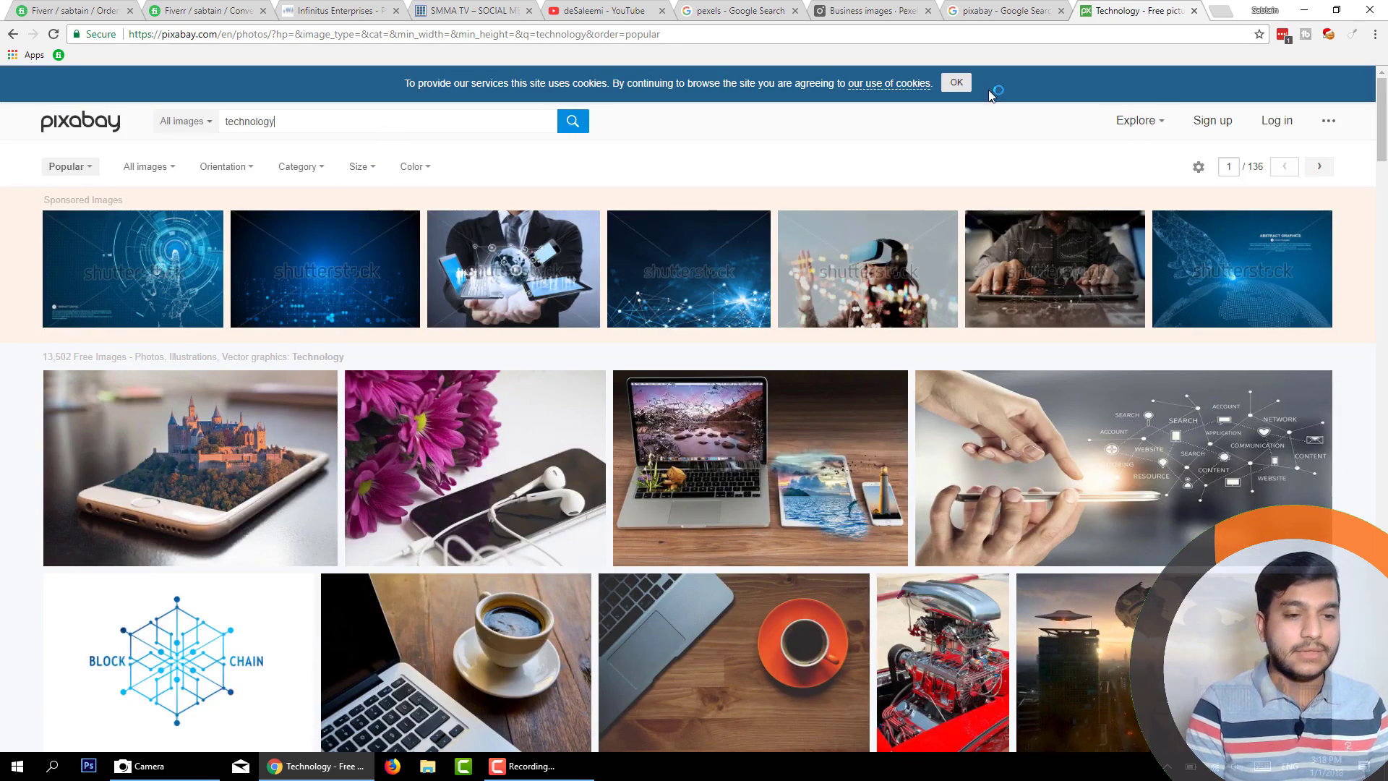
Switch back to the Infinitus Enterprises website and advance its homepage banner through the next slides
left_click(320, 8)
left_click(1341, 378)
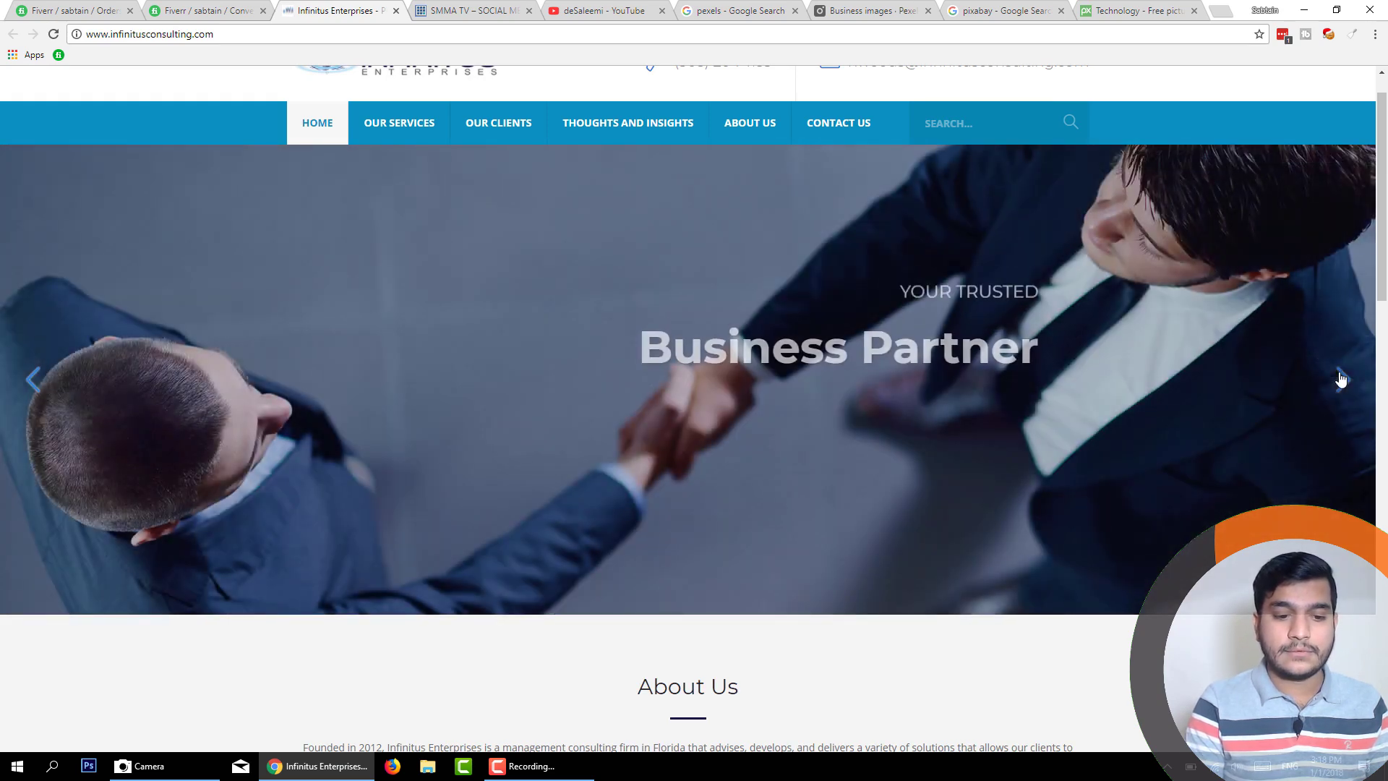
left_click(1341, 378)
Examine the About Us section below the banner, highlighting its heading and its company description paragraph
scroll(1234, 336, "down", 3)
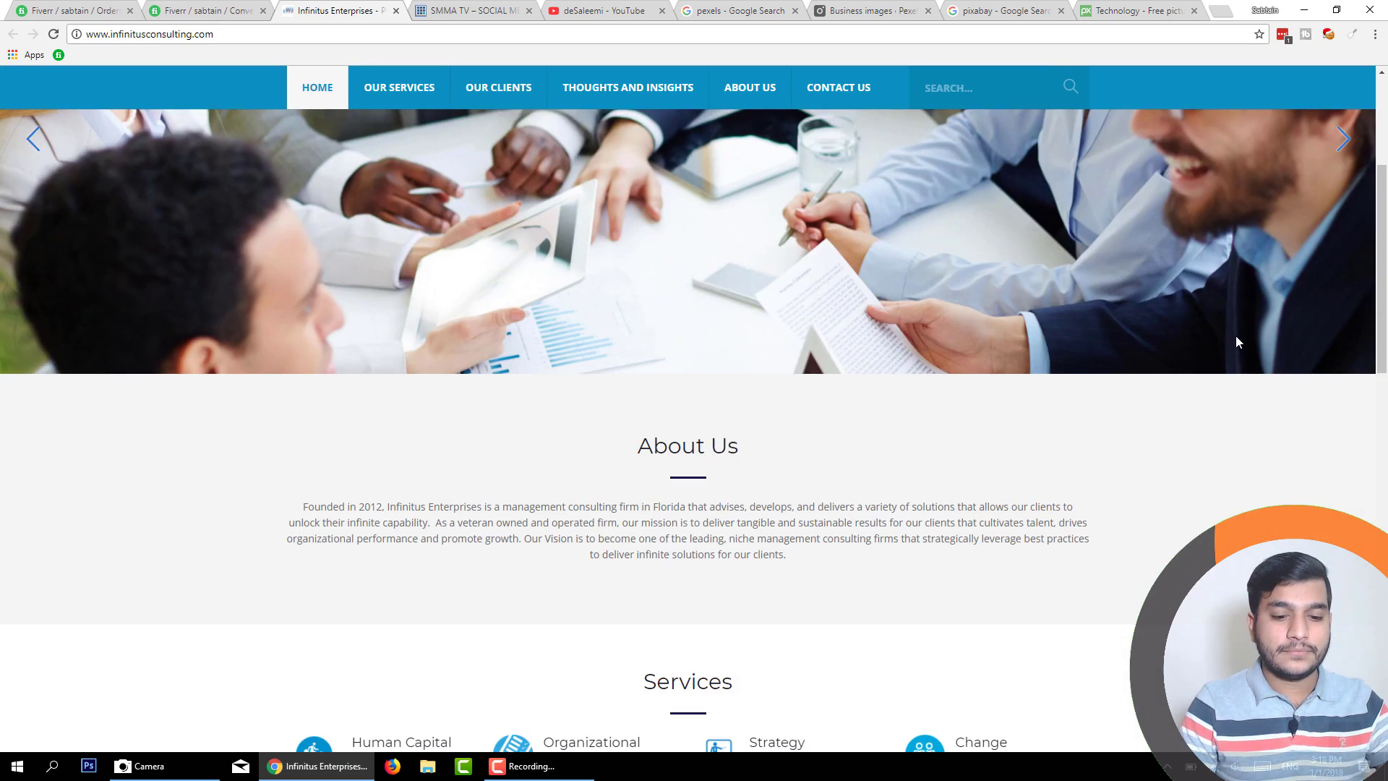
left_click_drag(1385, 301, 1387, 323)
scroll(671, 192, "down", 3)
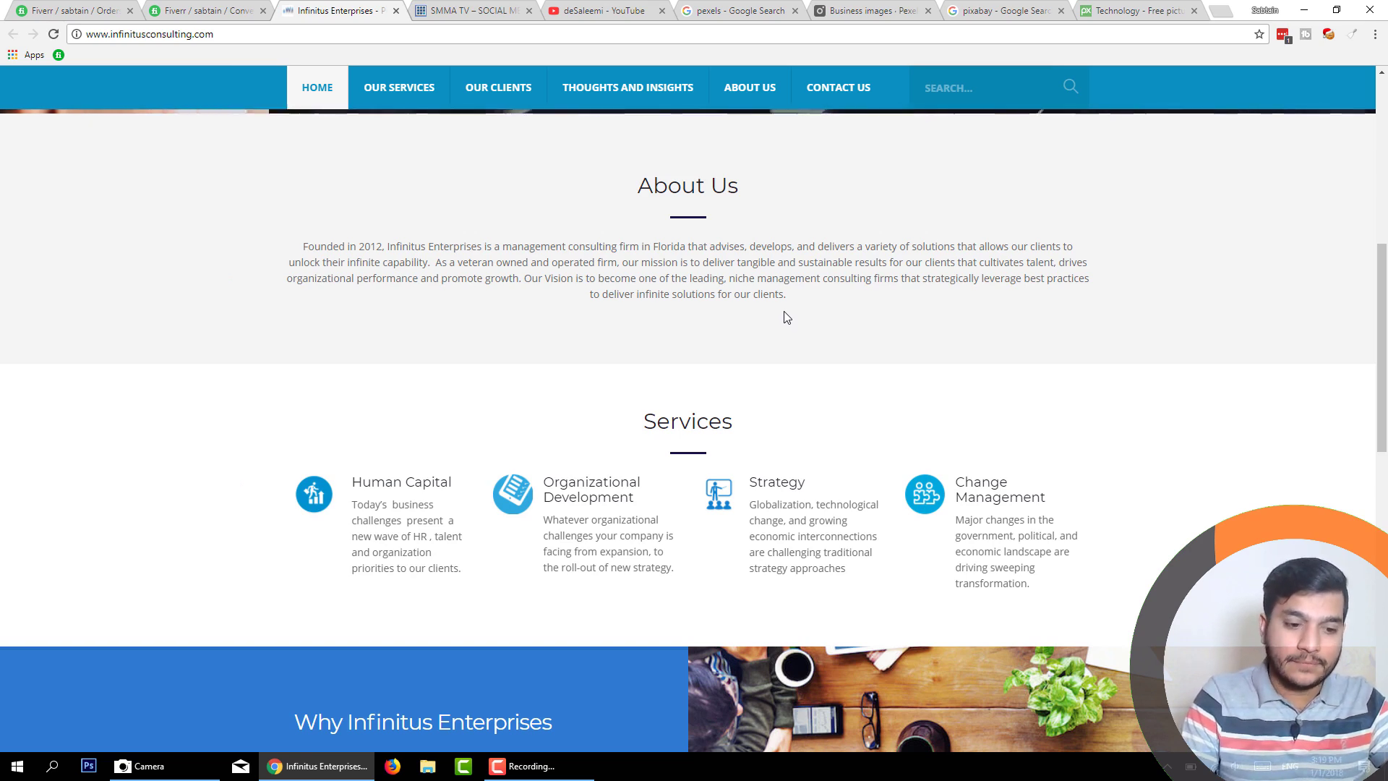
left_click_drag(636, 188, 761, 189)
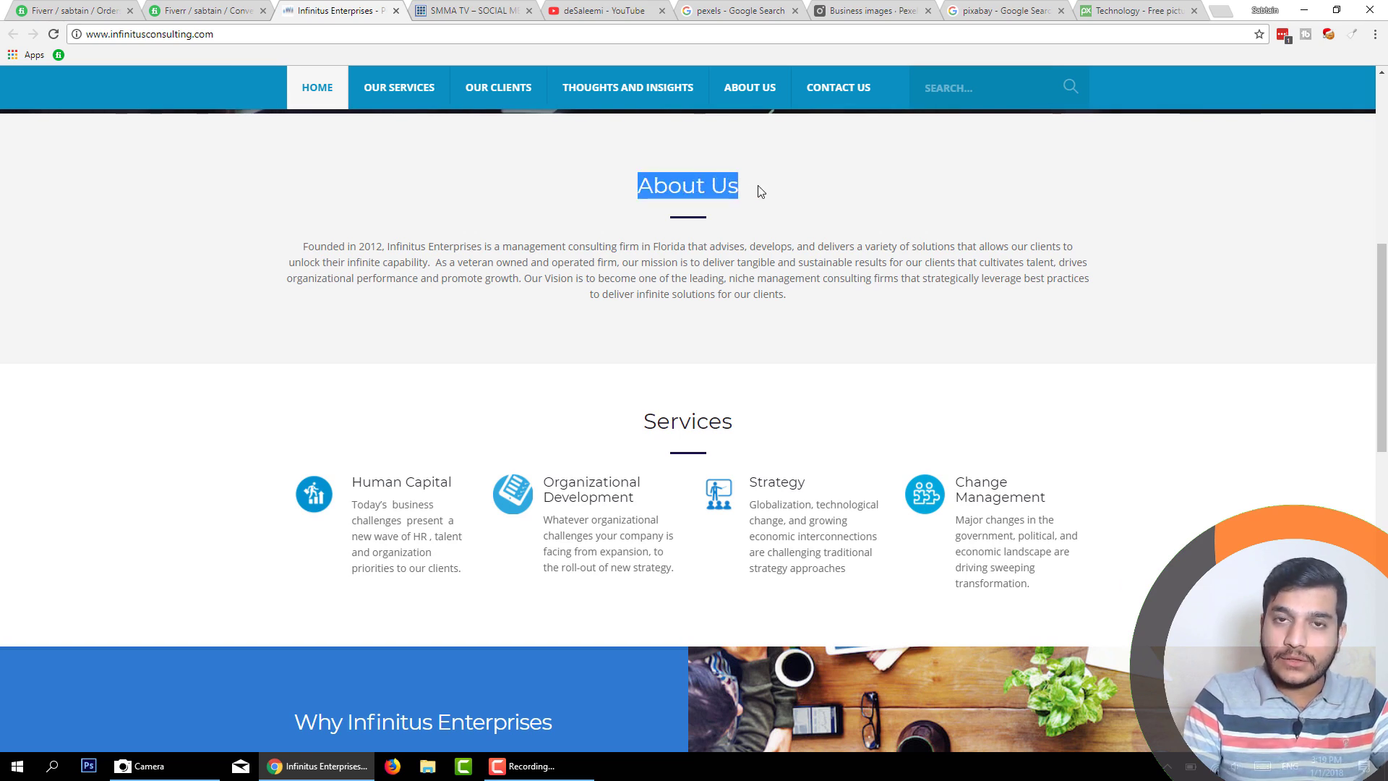
left_click(287, 166)
left_click_drag(646, 196, 753, 205)
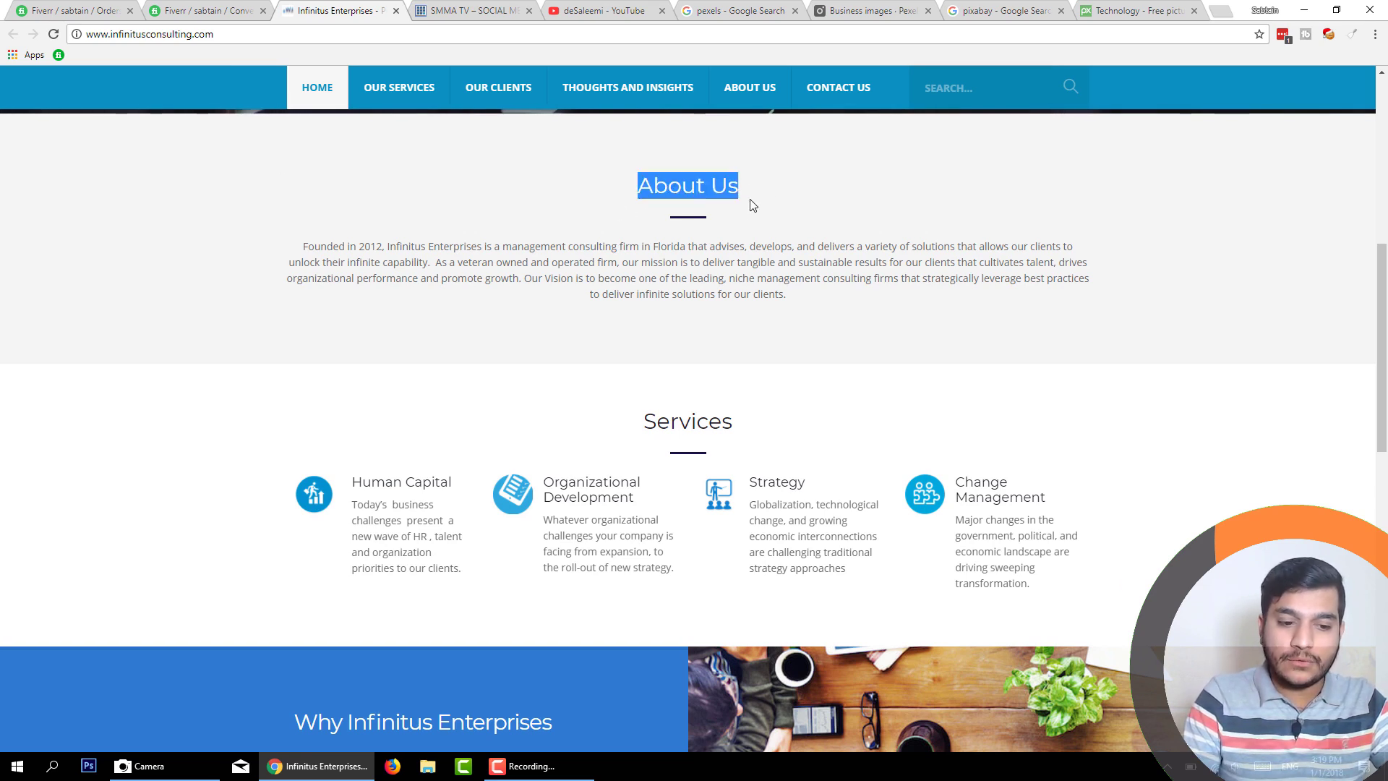
left_click(678, 219)
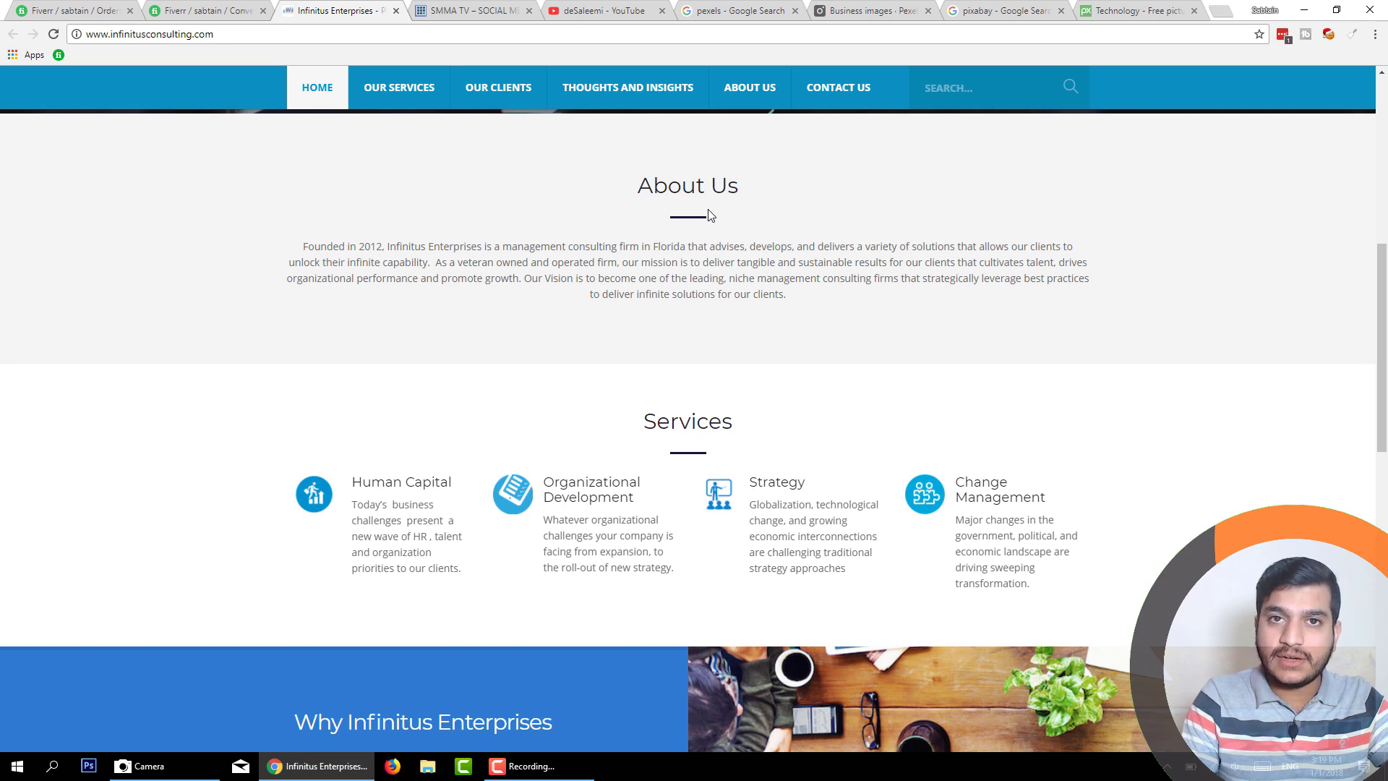
left_click_drag(784, 293, 298, 257)
left_click_drag(801, 305, 307, 250)
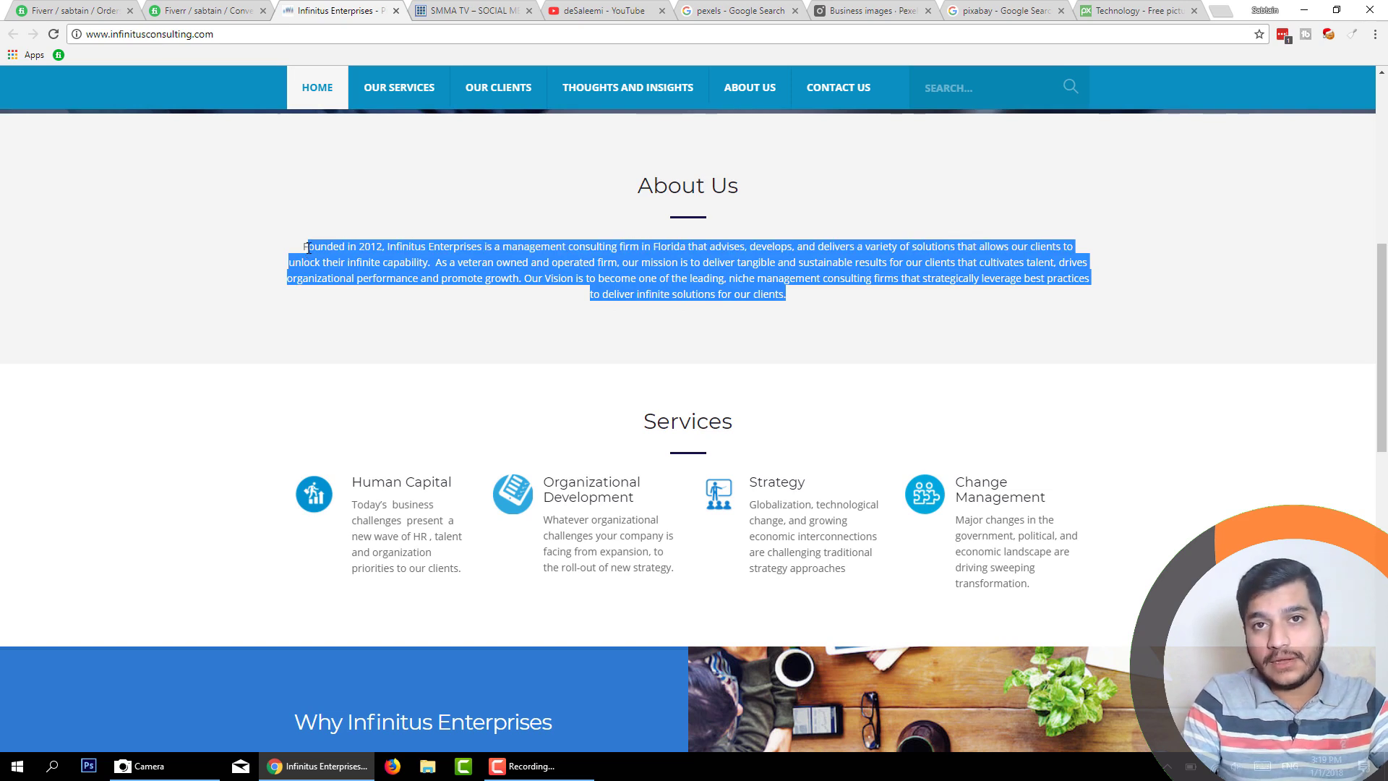
left_click(300, 250)
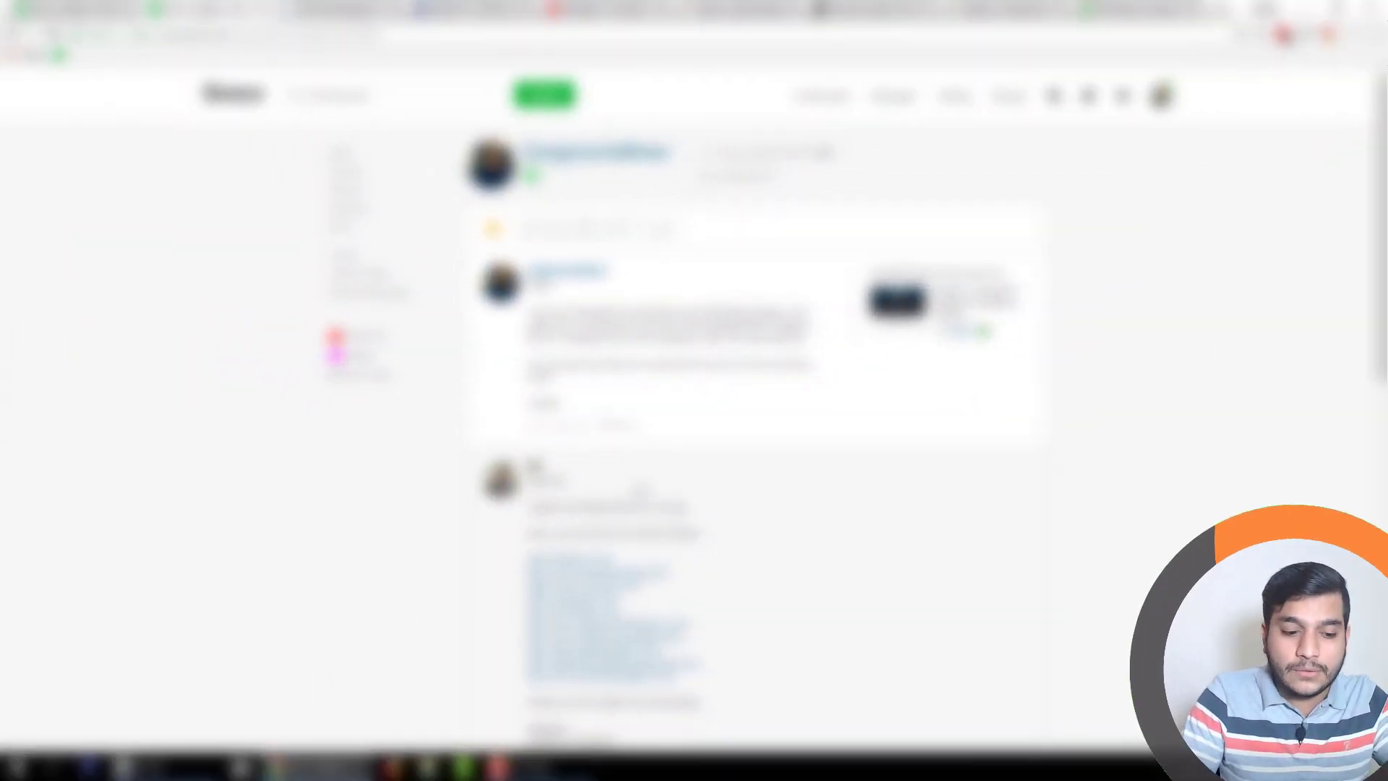
Review the client messages and website links in the Fiverr conversation and the related order page
mouse_move(1381, 374)
left_mouse_down()
mouse_move(1382, 409)
mouse_move(1385, 387)
left_mouse_up()
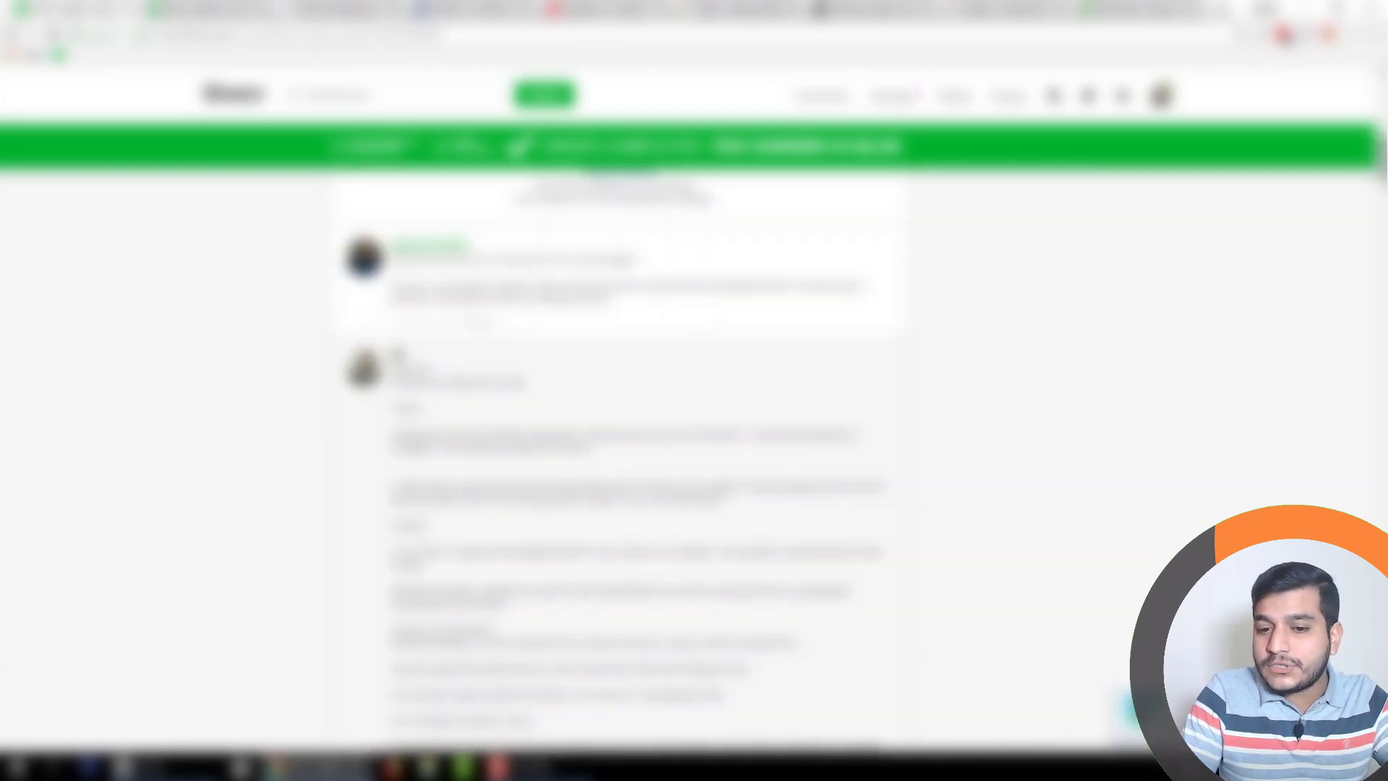
scroll(614, 448, "down", 2)
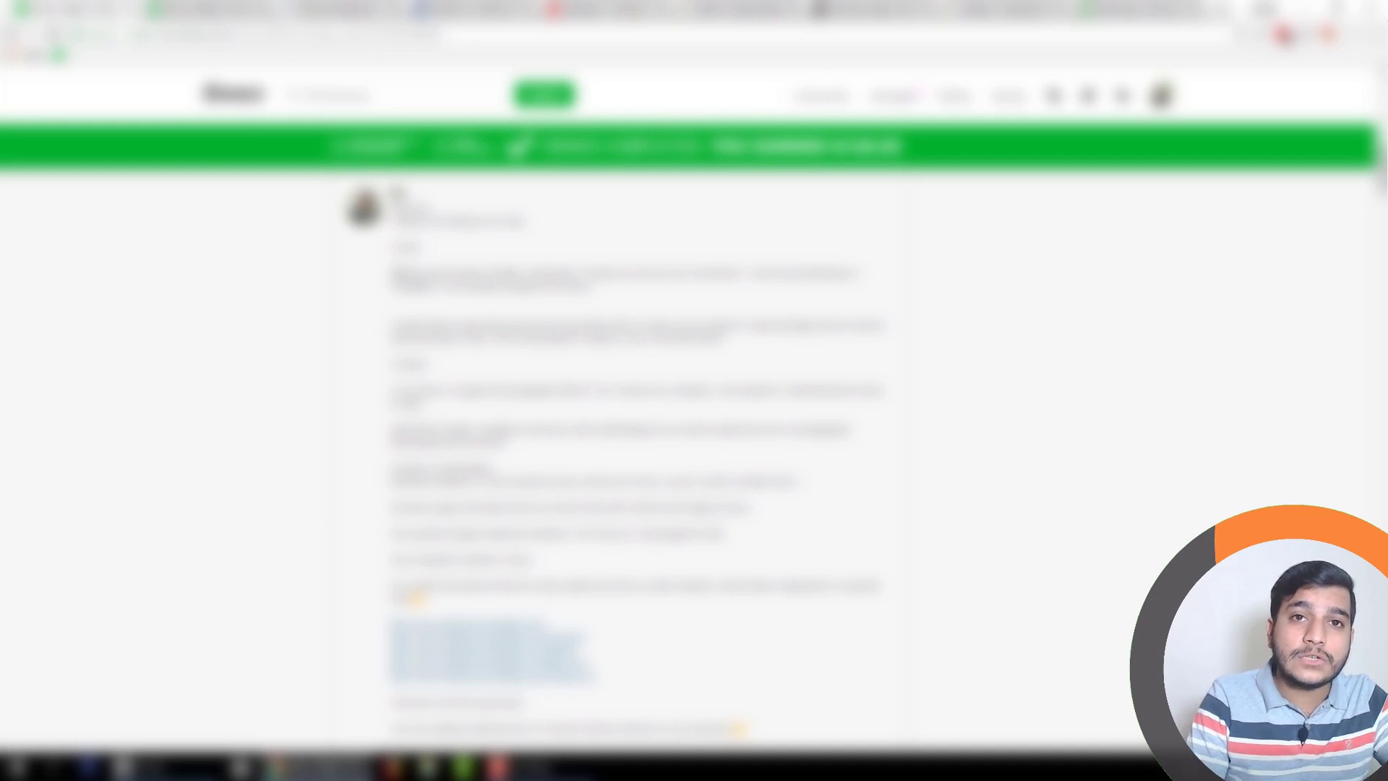
scroll(637, 434, "down", 2)
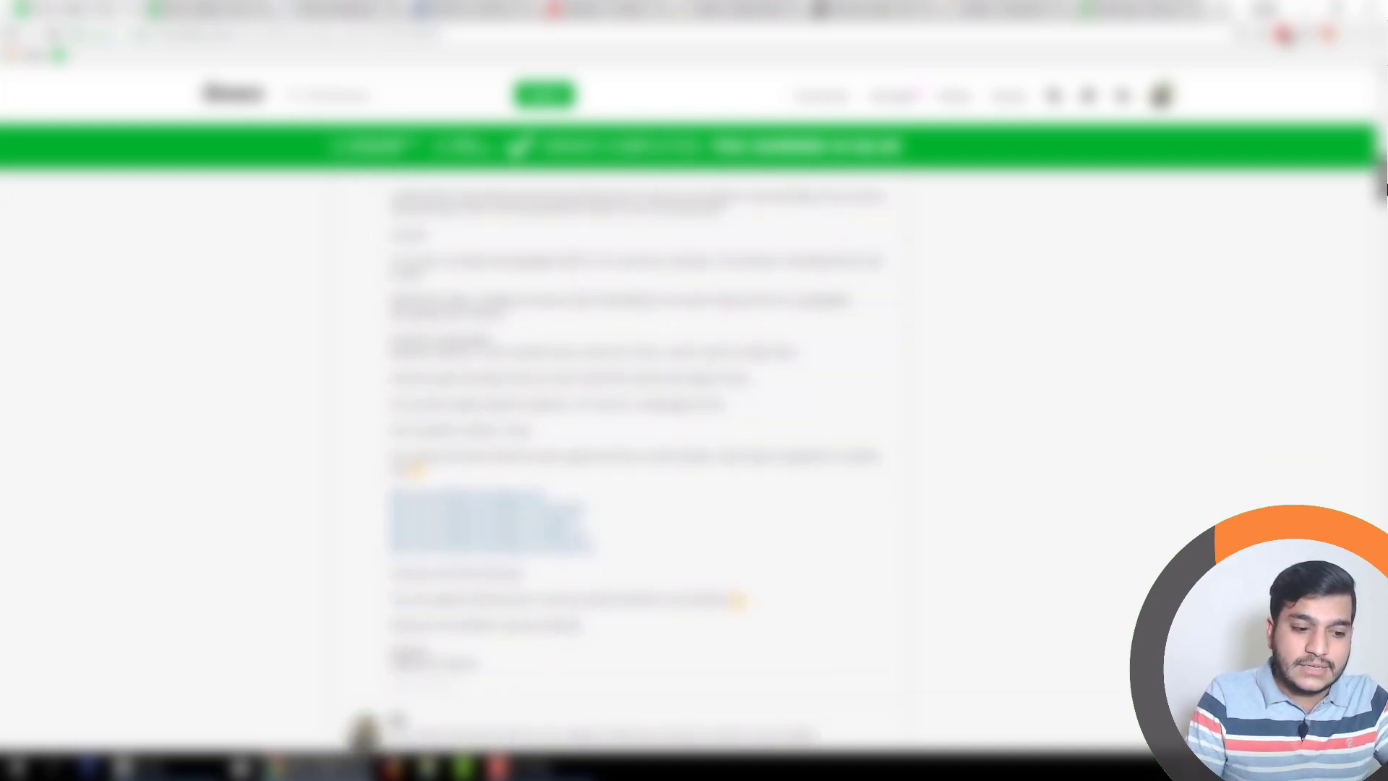
scroll(636, 434, "up", 1)
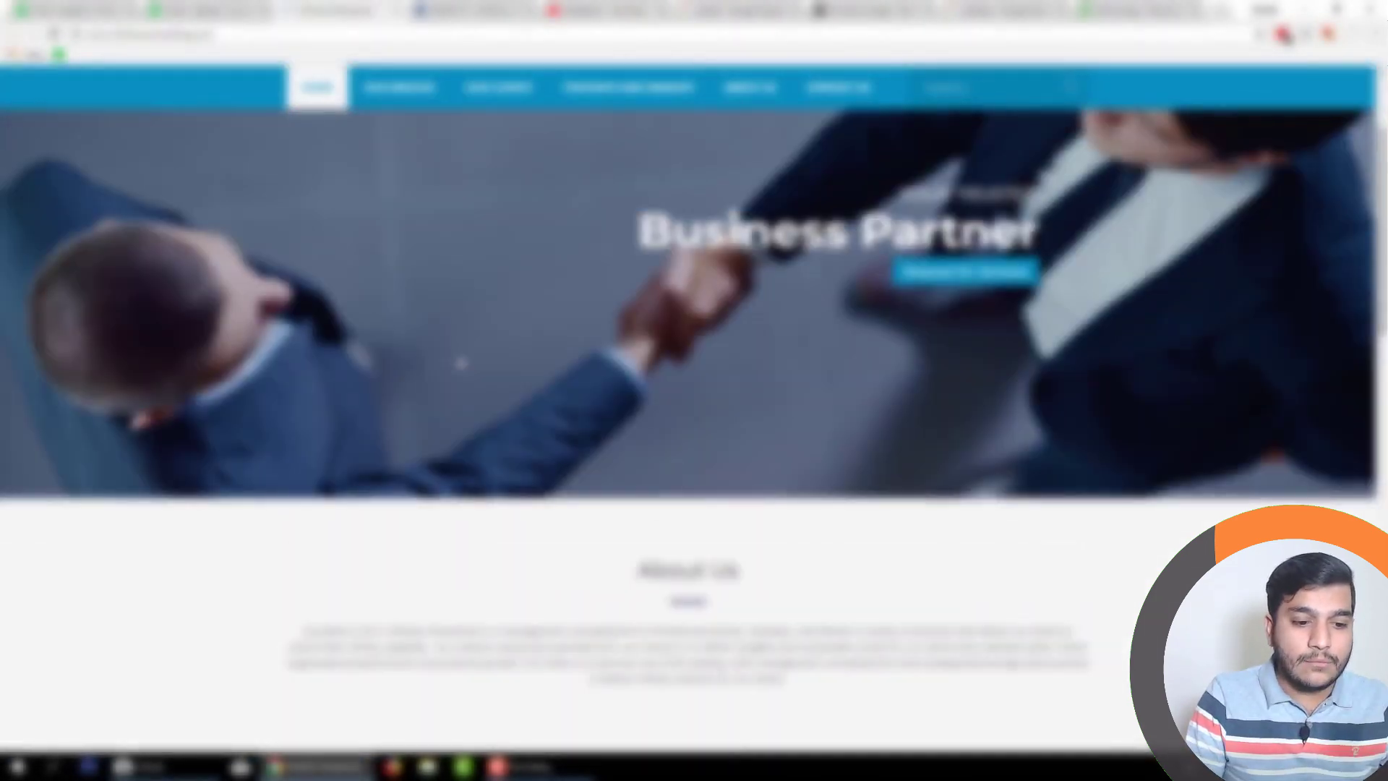
Return to the Infinitus homepage and revisit the About Us text, highlighting the description paragraph
scroll(461, 361, "up", 1)
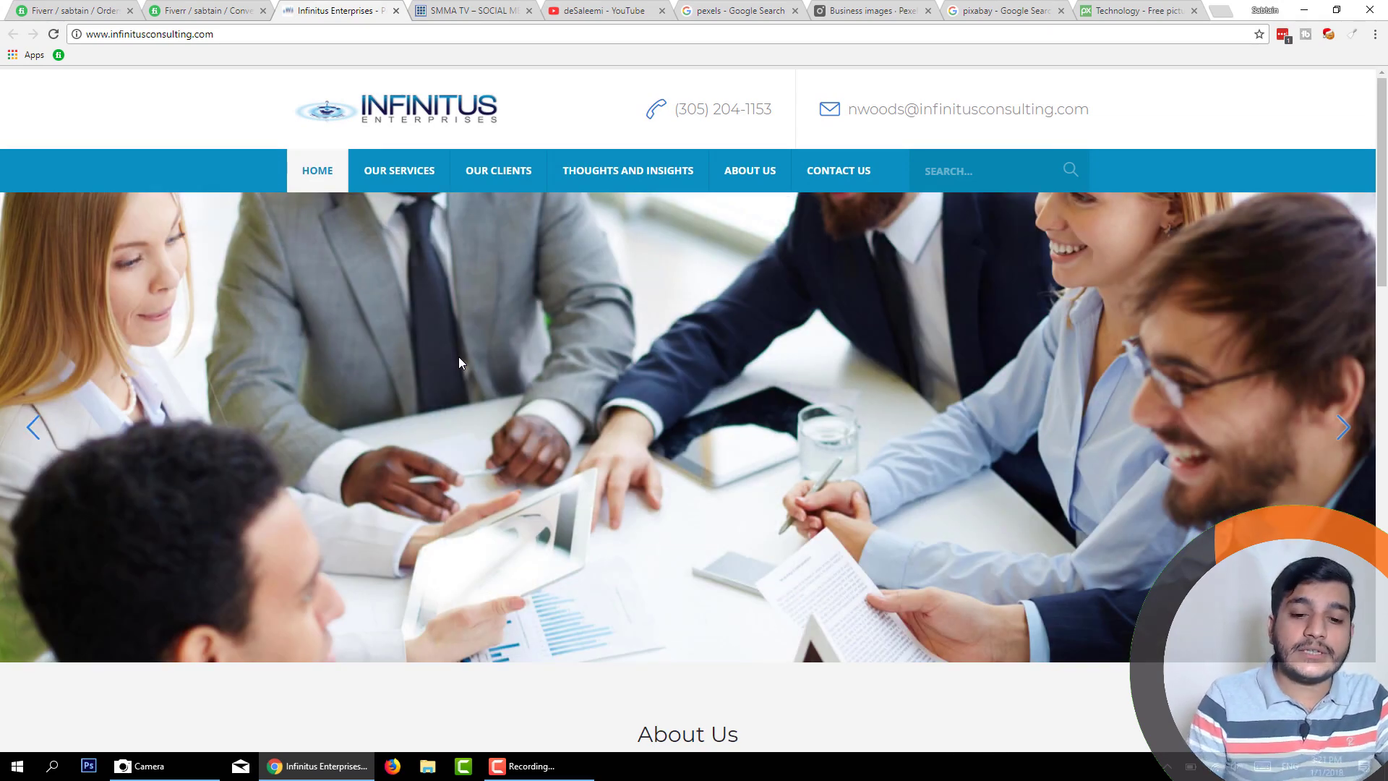
scroll(852, 492, "down", 5)
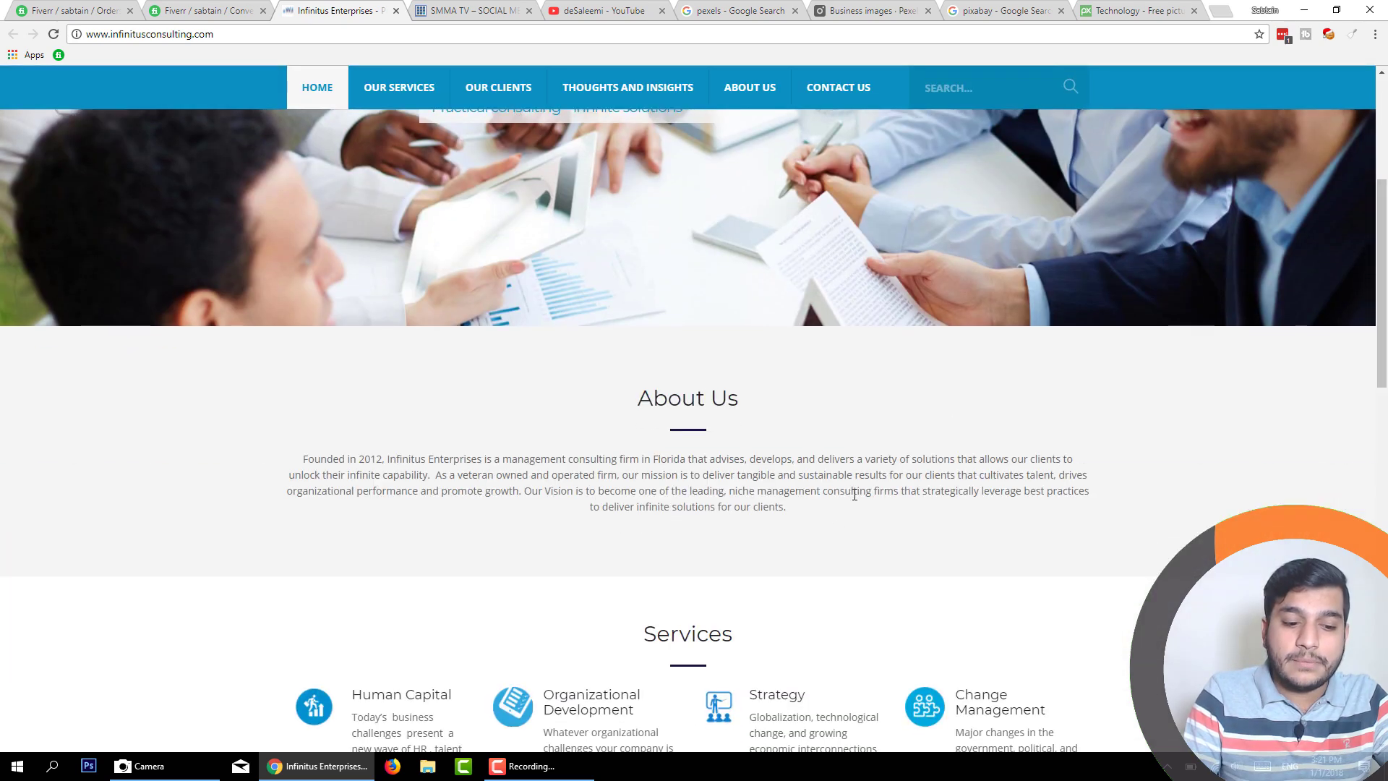
left_click_drag(817, 522, 291, 477)
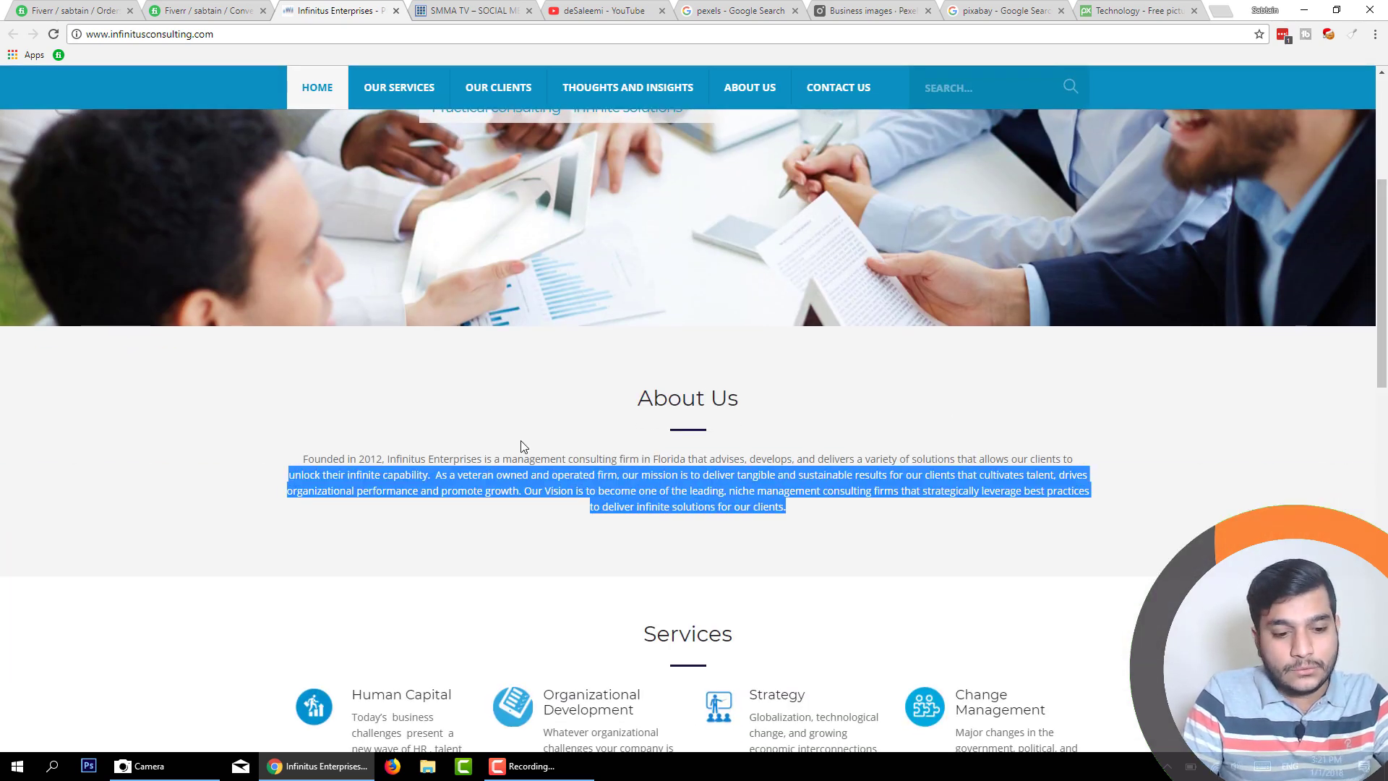
left_click_drag(629, 403, 795, 516)
left_click(796, 516)
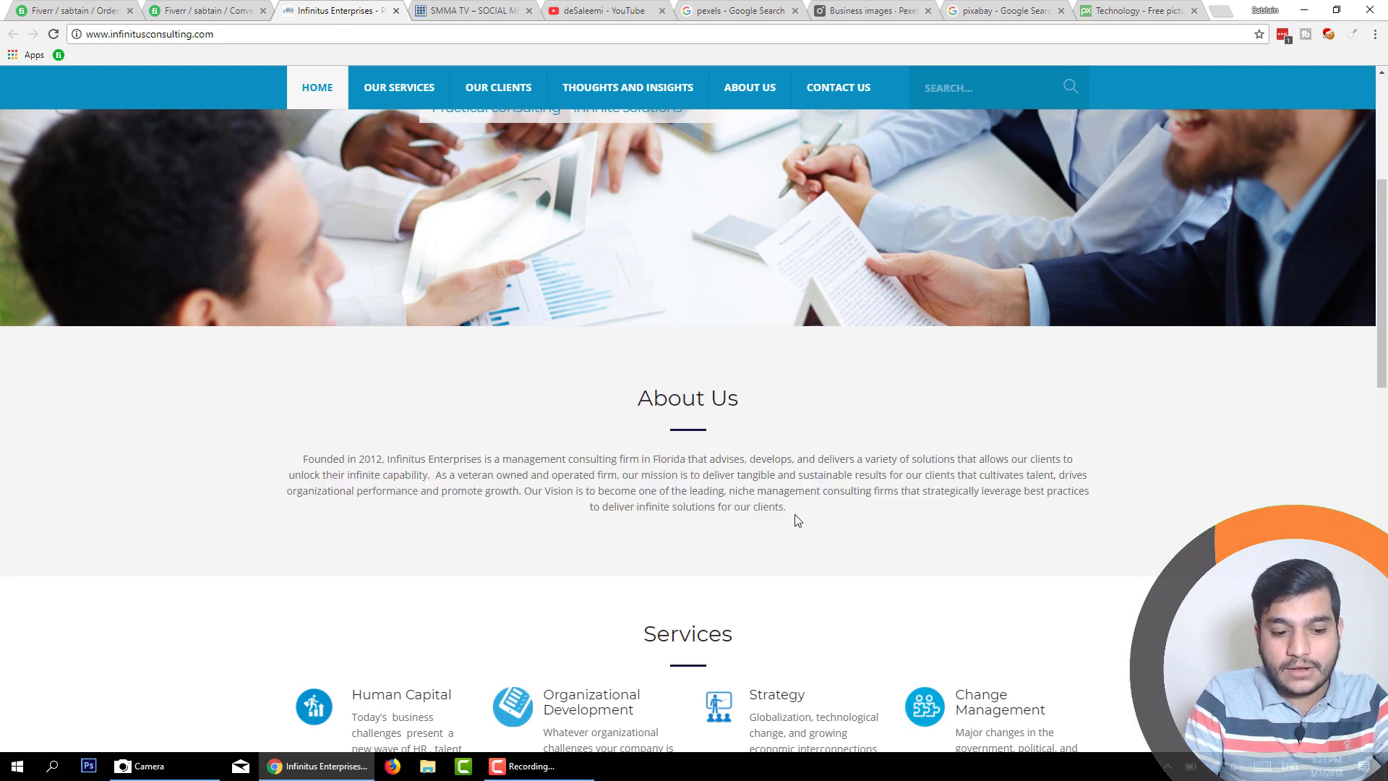
Examine the Services section with its Human Capital, Organizational Development, Strategy and Change Management blocks, and return to the page header
left_click_drag(1383, 257, 1385, 375)
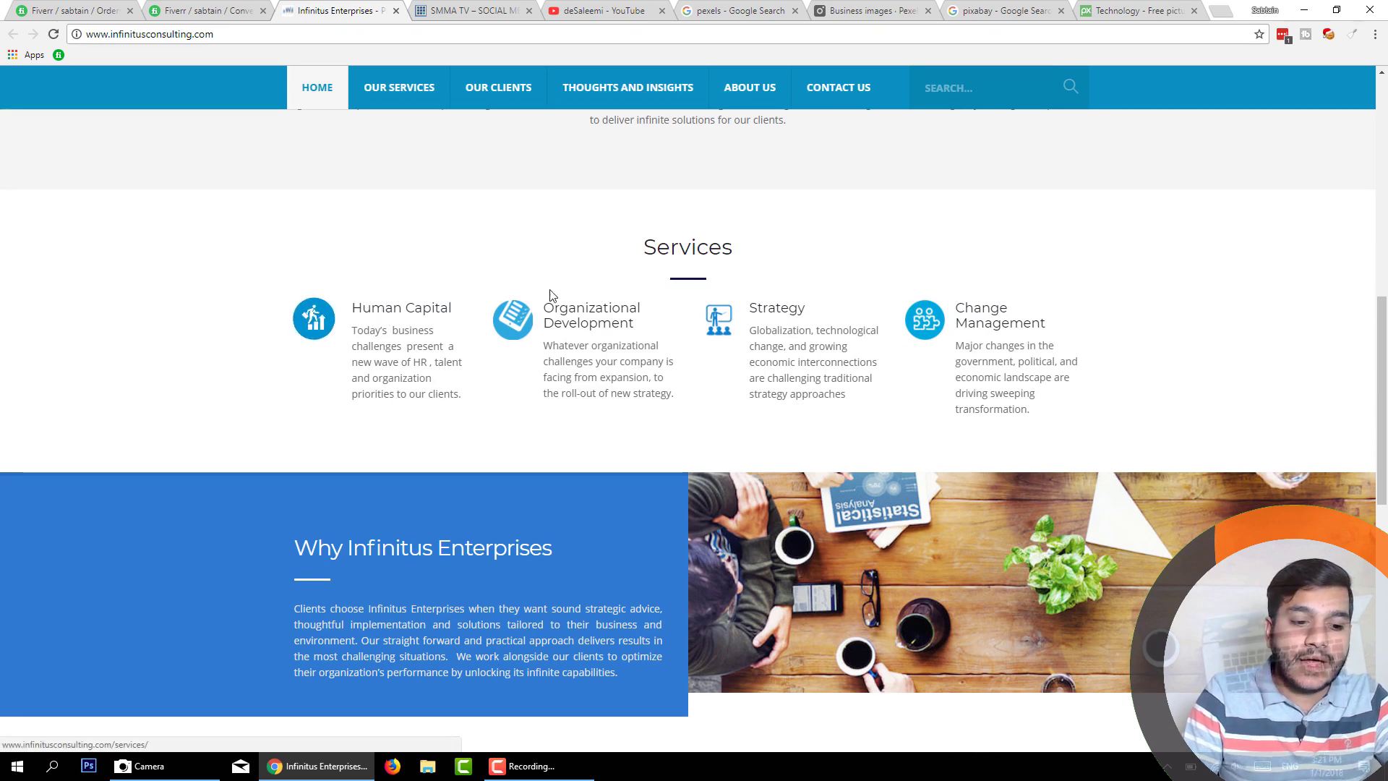
scroll(626, 303, "up", 10)
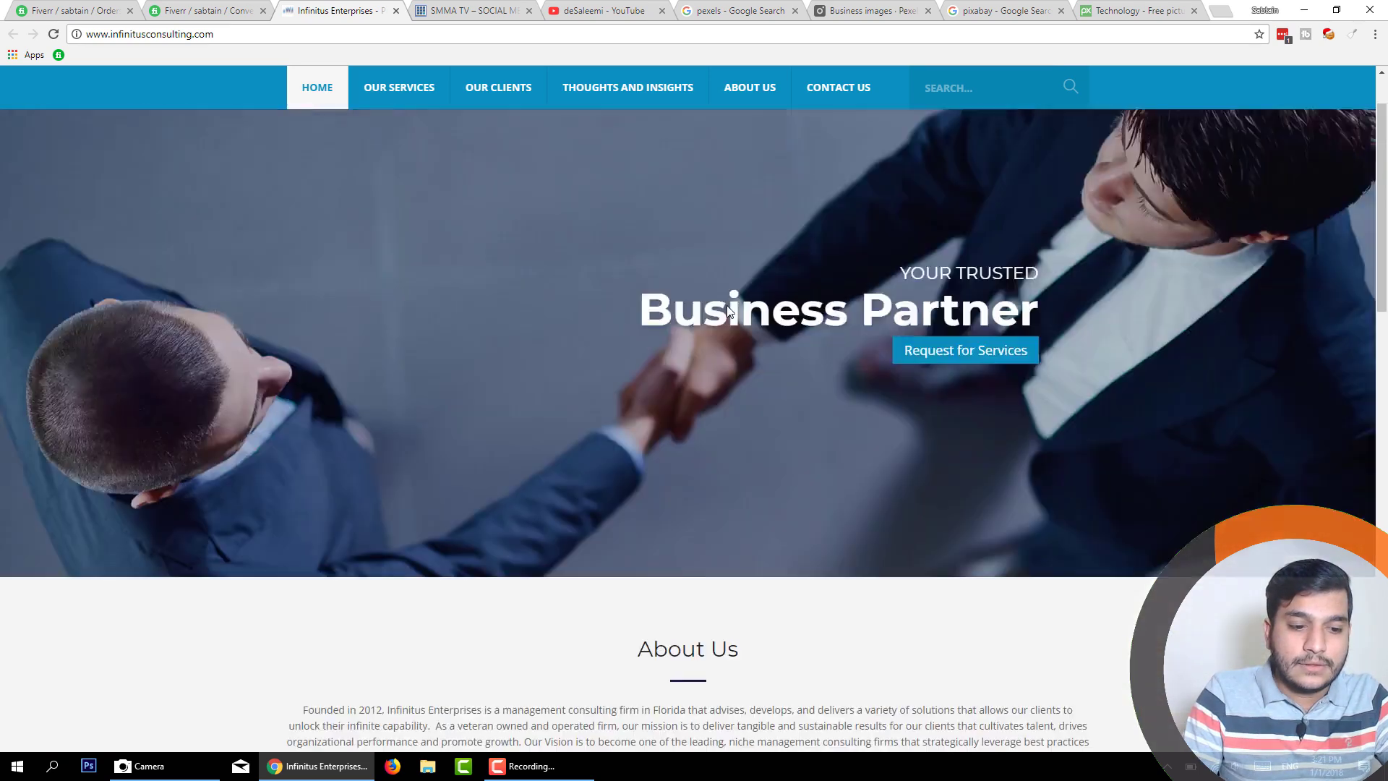
scroll(663, 298, "down", 1)
scroll(664, 298, "down", 5)
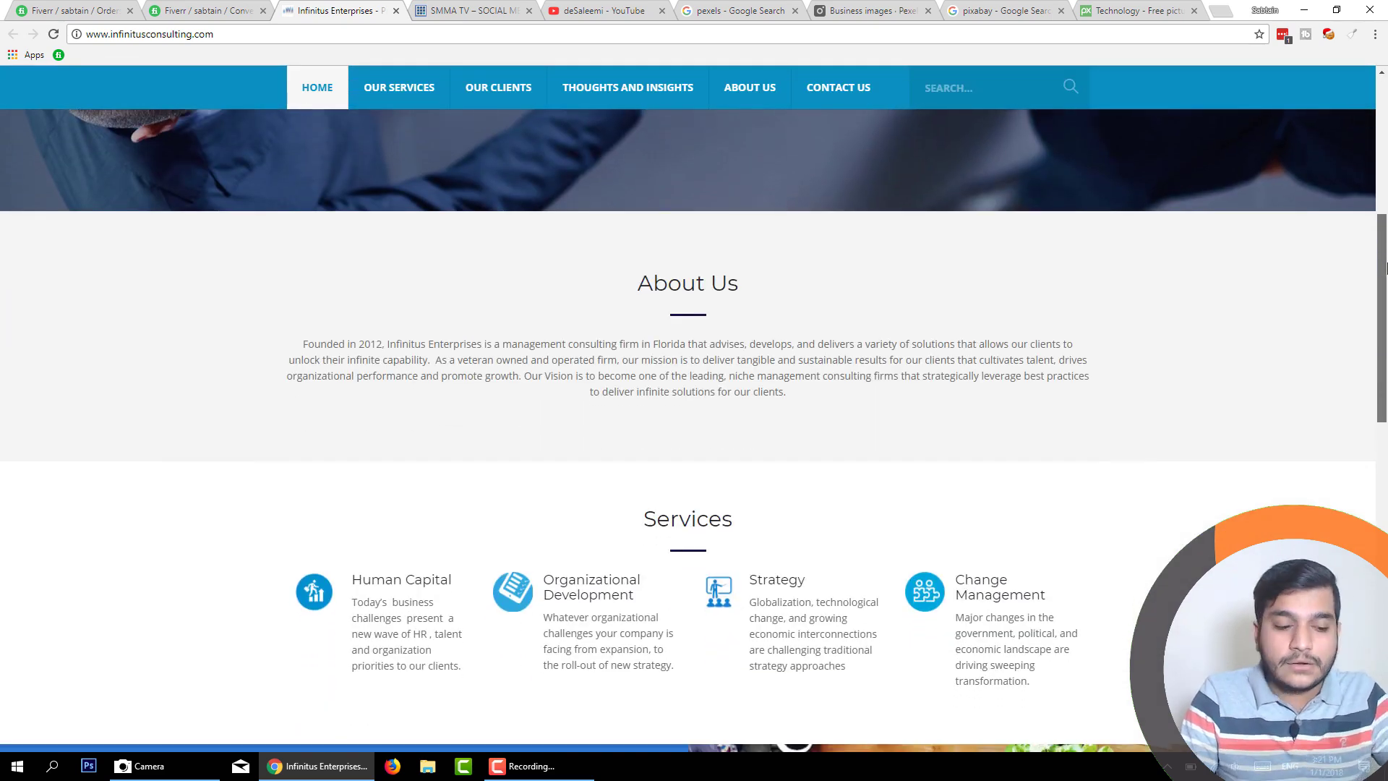
left_click_drag(1386, 268, 1339, 321)
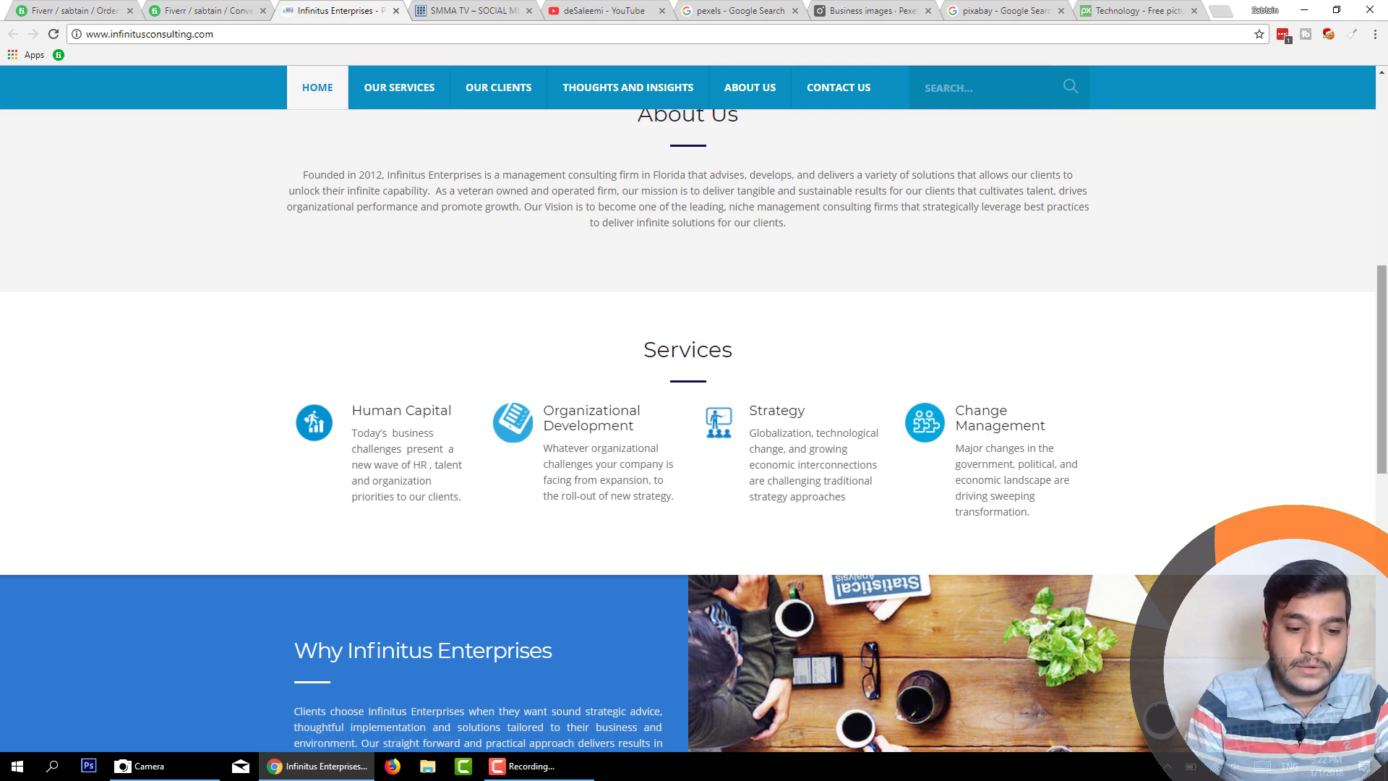
scroll(1385, 364, "down", 1)
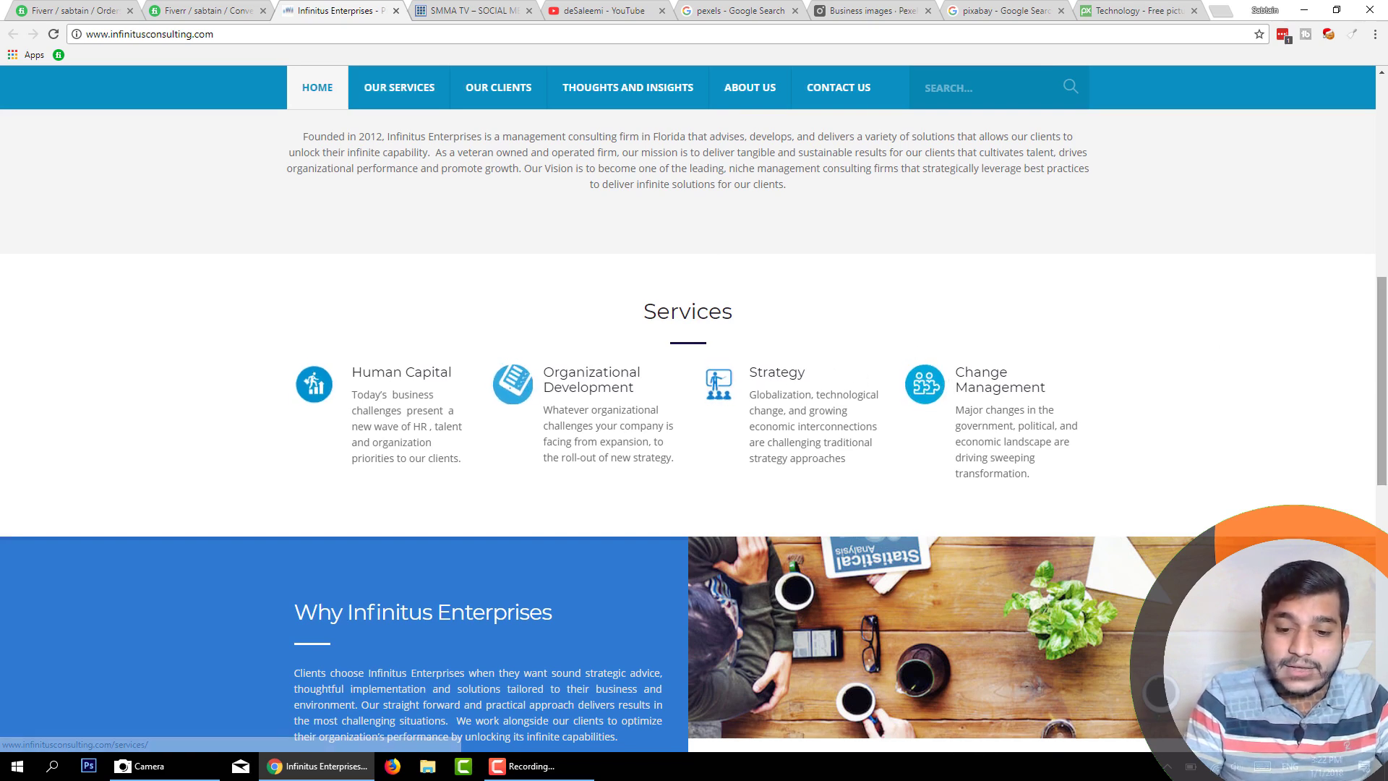
scroll(694, 434, "down", 2)
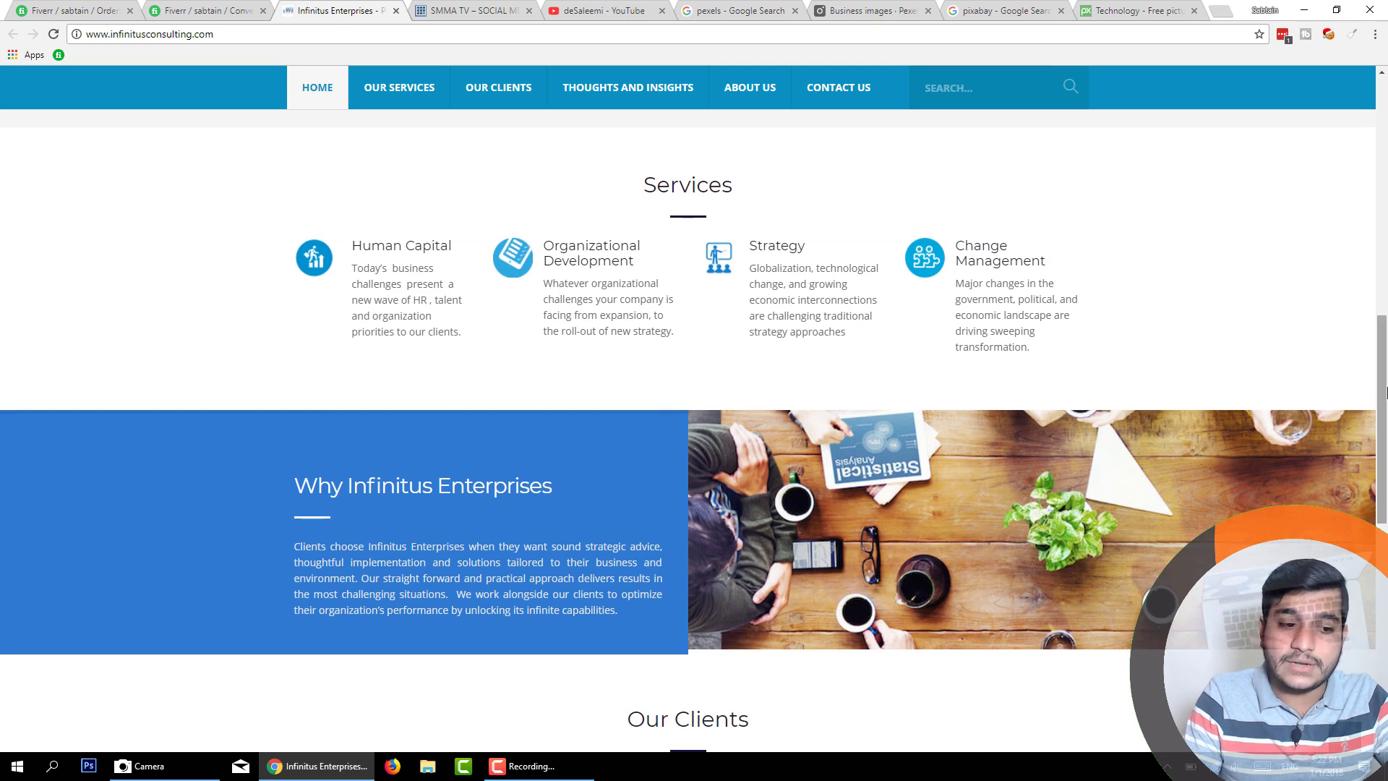
left_click_drag(1386, 393, 1386, 394)
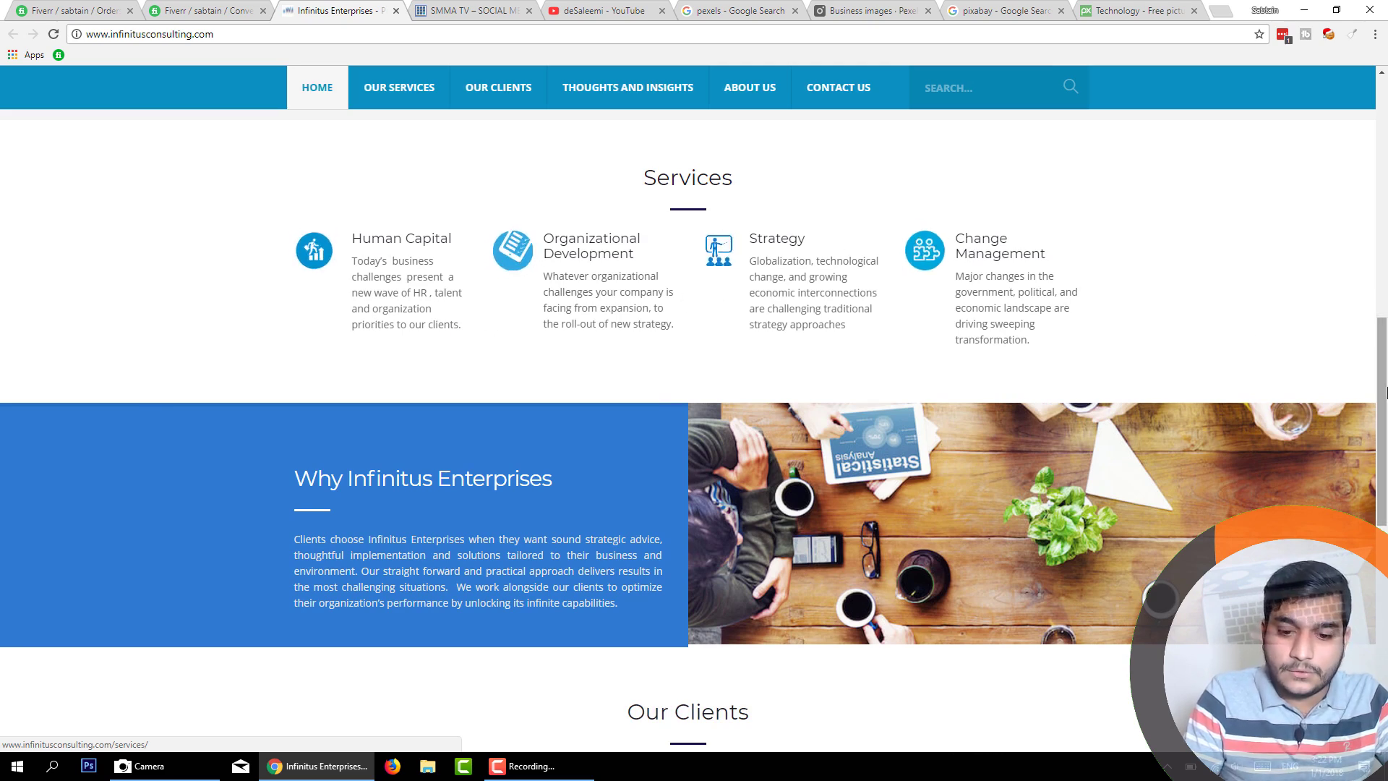
left_click_drag(1383, 393, 1383, 301)
scroll(766, 284, "up", 7)
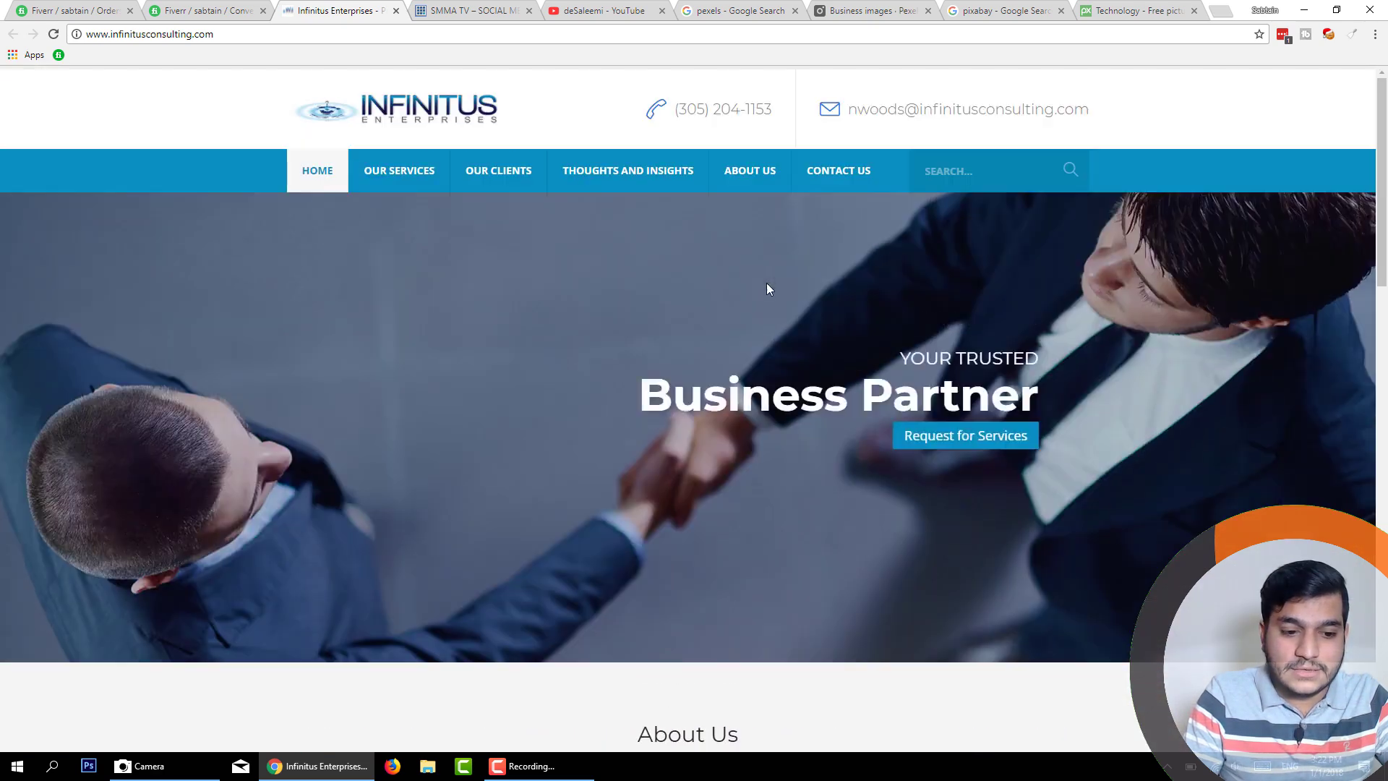
Examine the Why Infinitus Enterprises section beside the desk photo, highlighting its heading and its paragraph
scroll(755, 315, "down", 10)
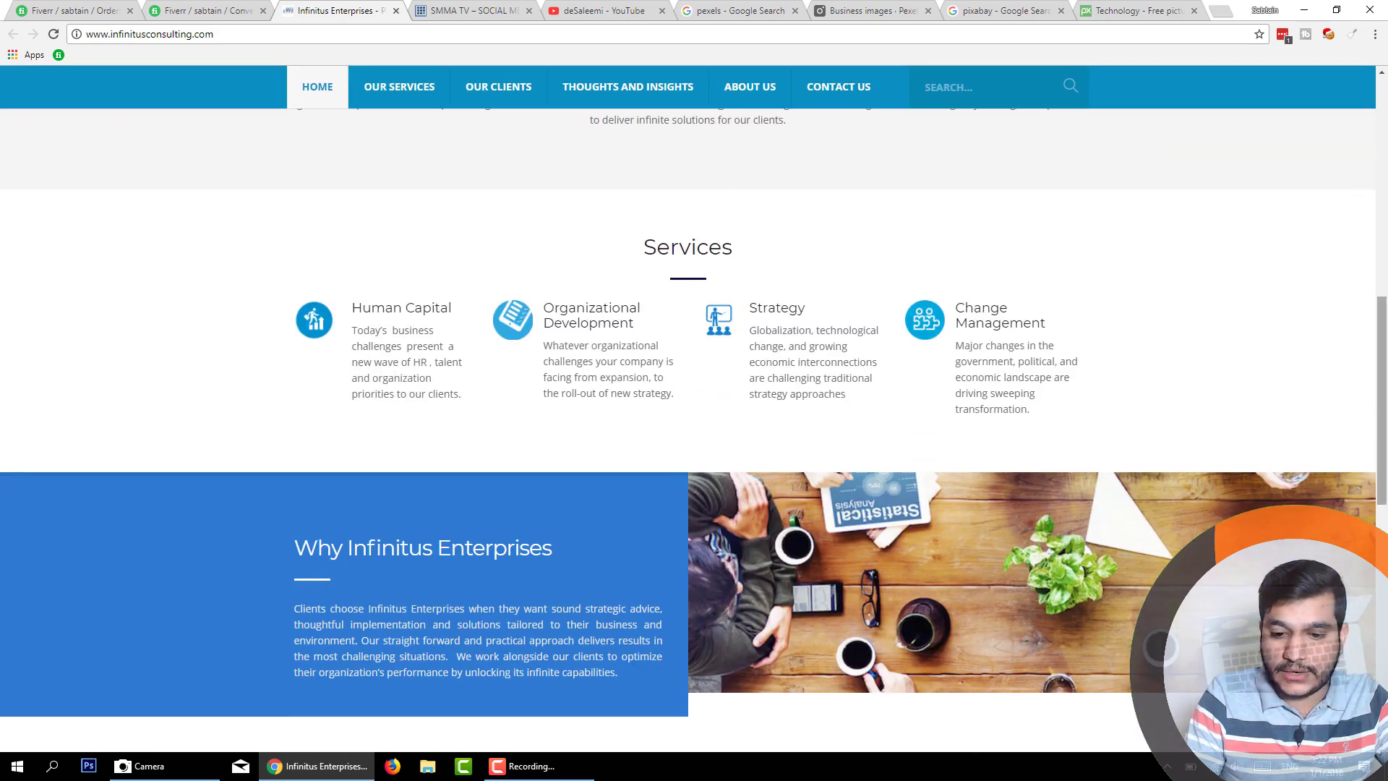
left_click_drag(1383, 391, 1383, 470)
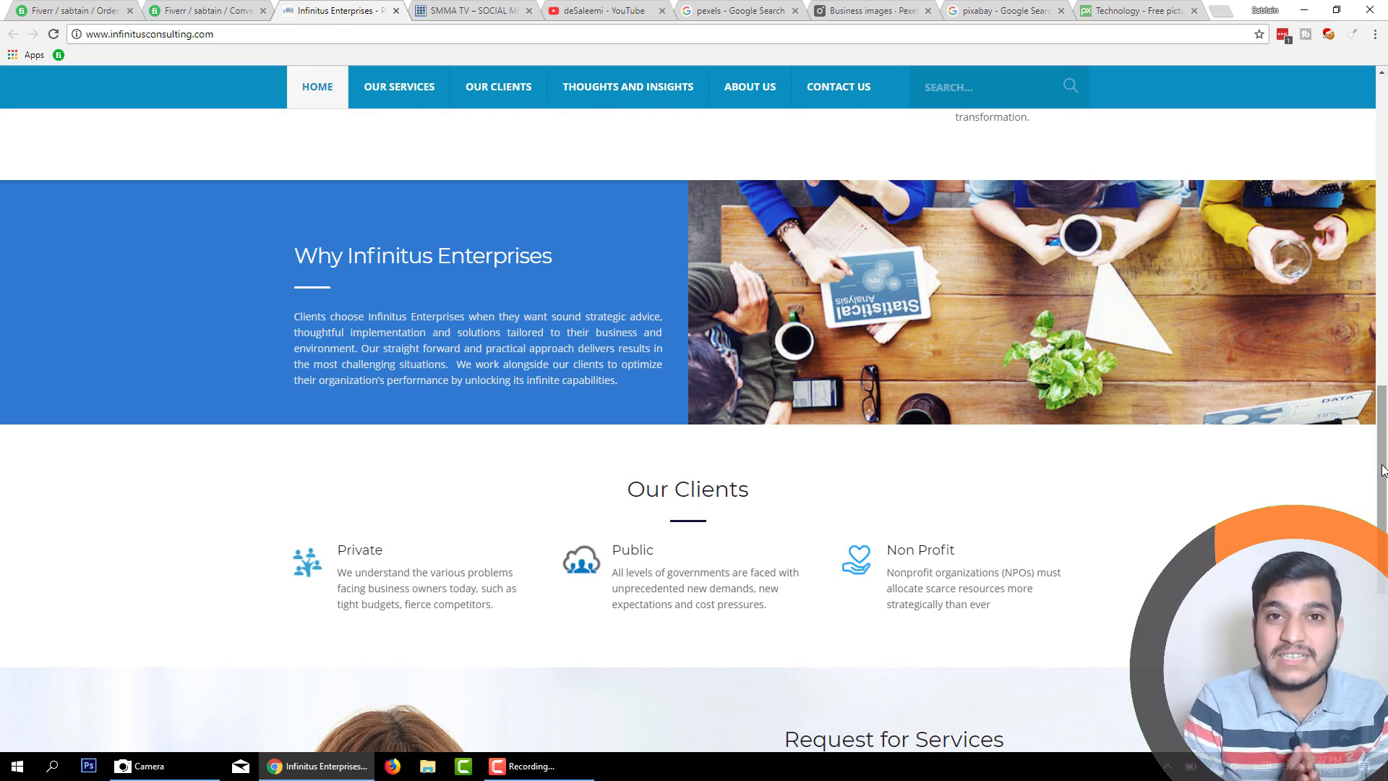
scroll(1383, 470, "up", 1)
scroll(1383, 470, "up", 3)
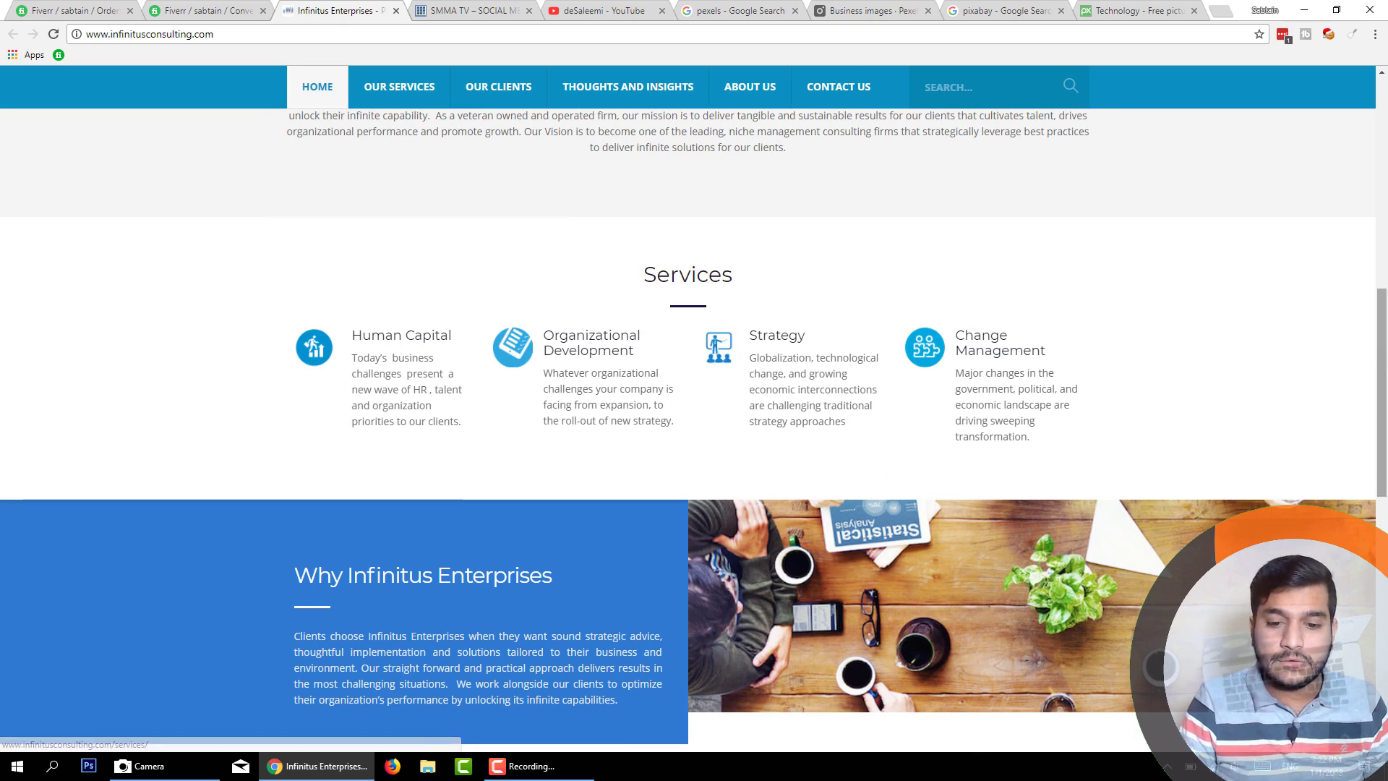
scroll(1386, 463, "down", 5)
scroll(1386, 463, "up", 1)
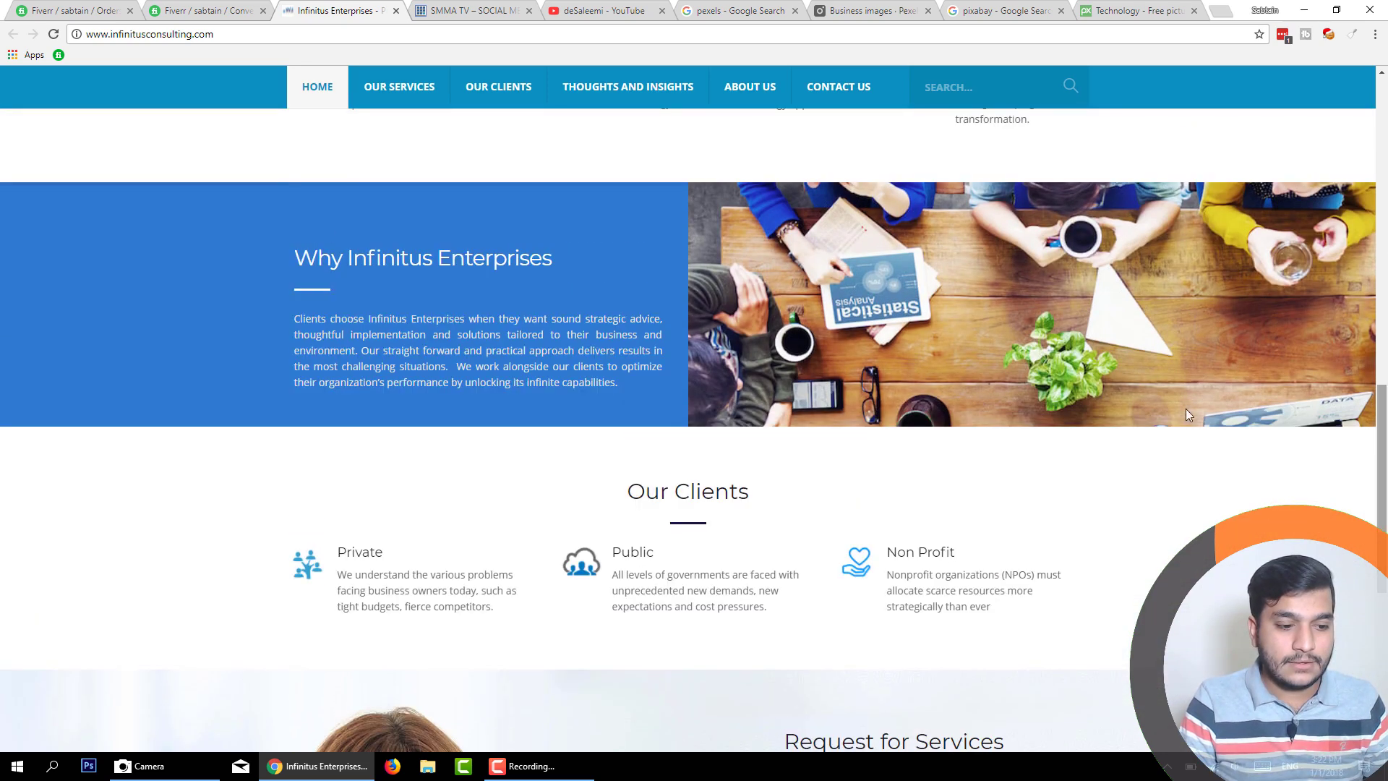
scroll(1386, 462, "up", 1)
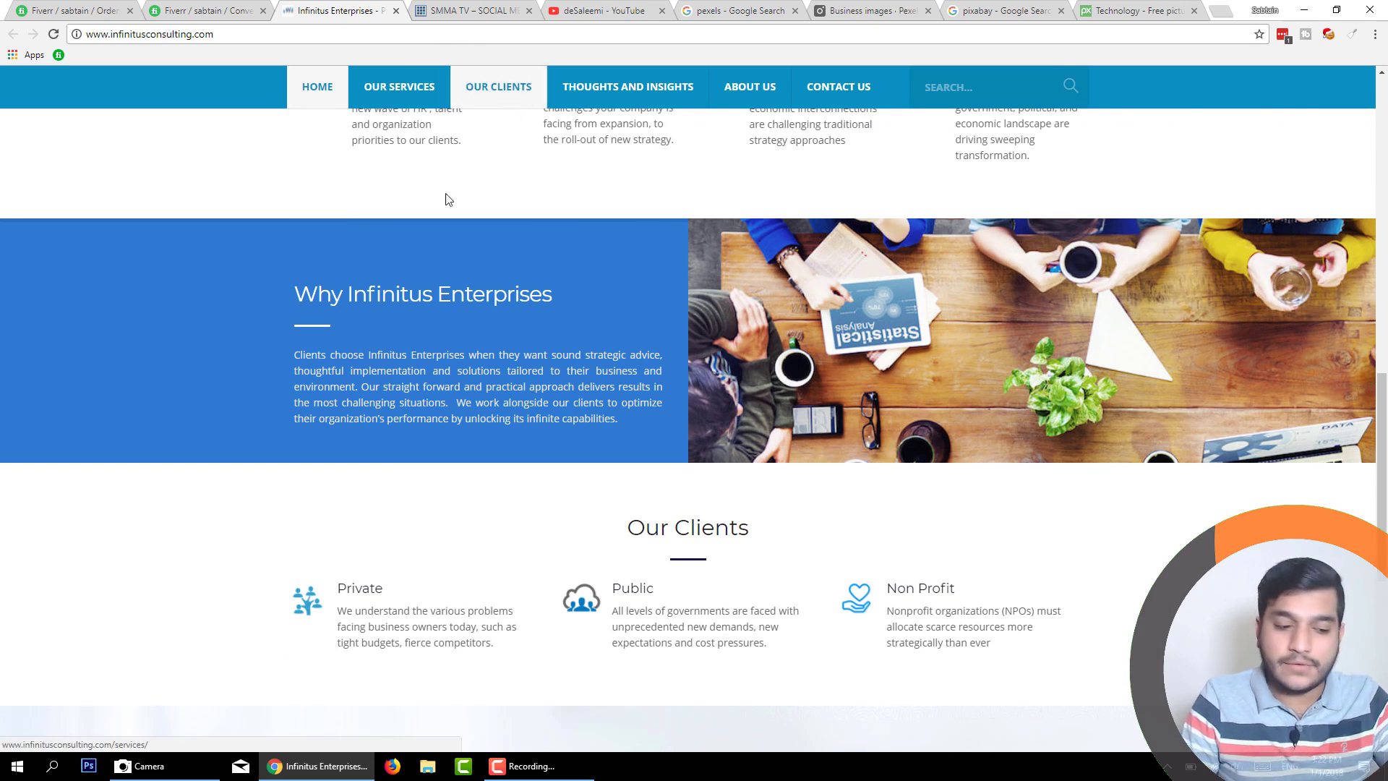
left_click_drag(295, 289, 529, 290)
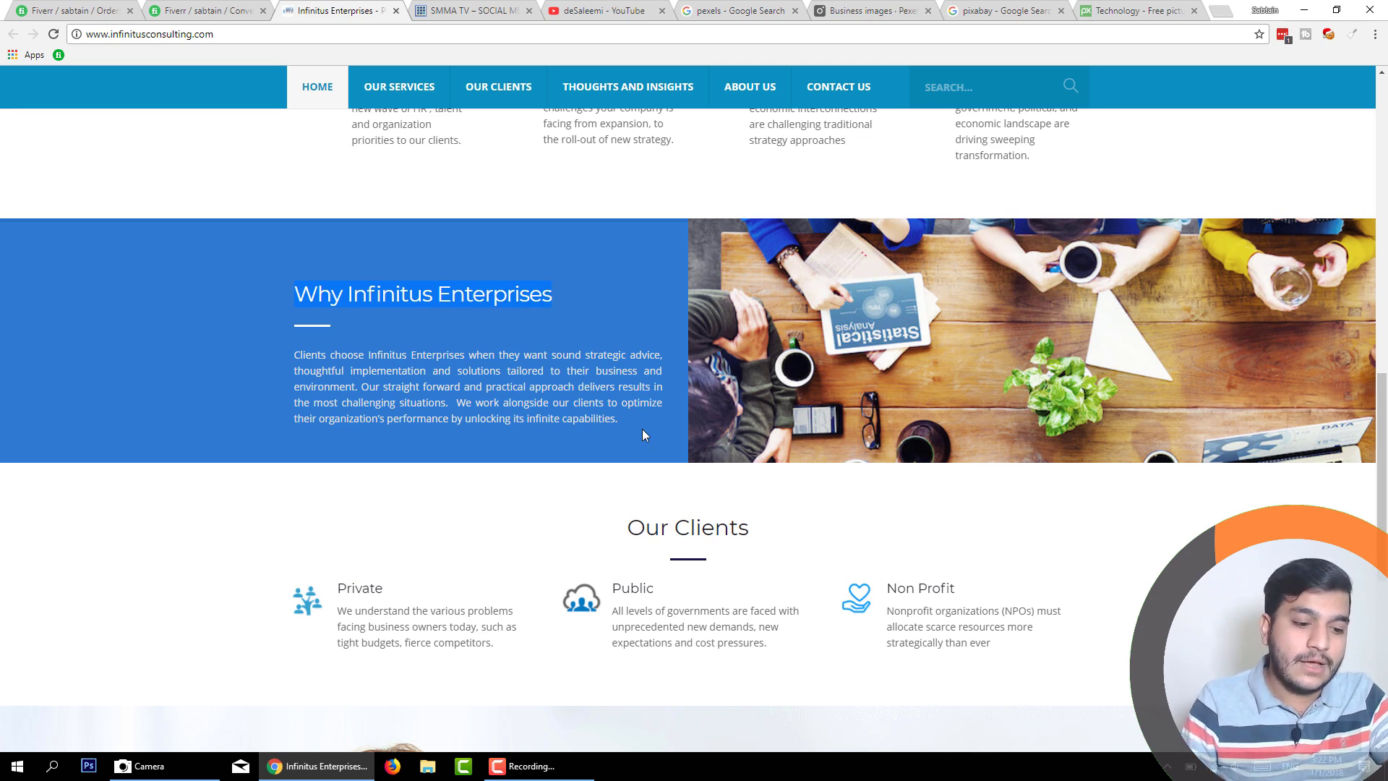
left_click_drag(642, 432, 294, 352)
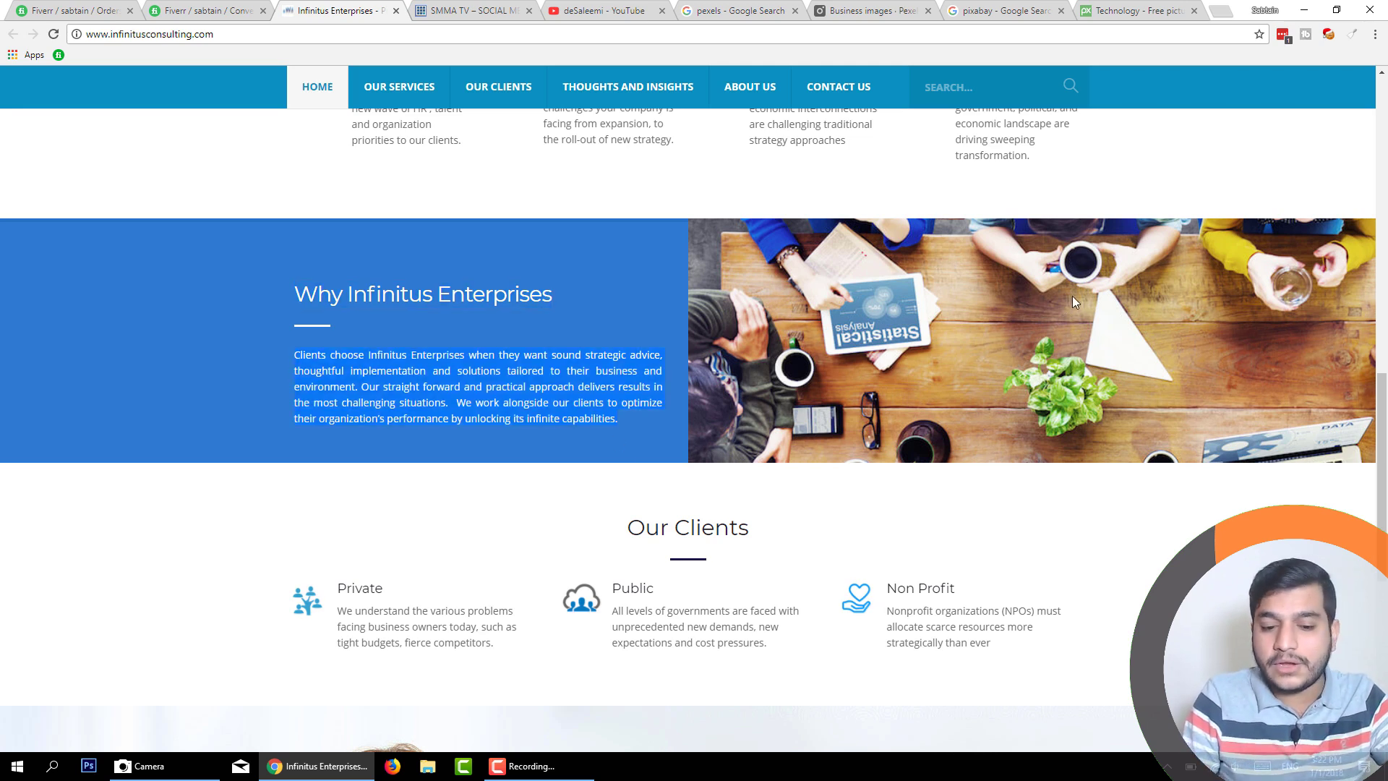
View the Our Clients section and the Request for Services form further down the homepage
scroll(1106, 271, "up", 3)
scroll(1106, 271, "down", 4)
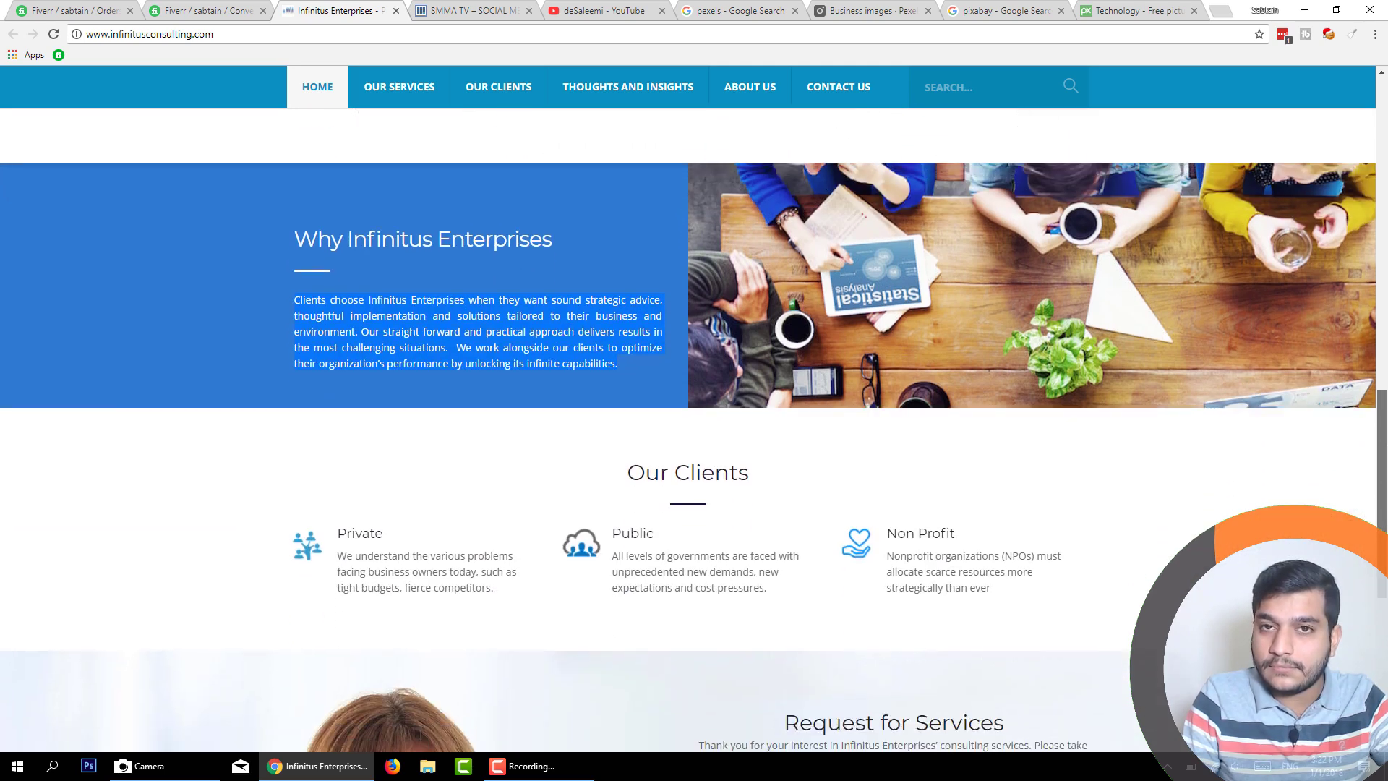
scroll(694, 434, "down", 1)
scroll(631, 241, "down", 3)
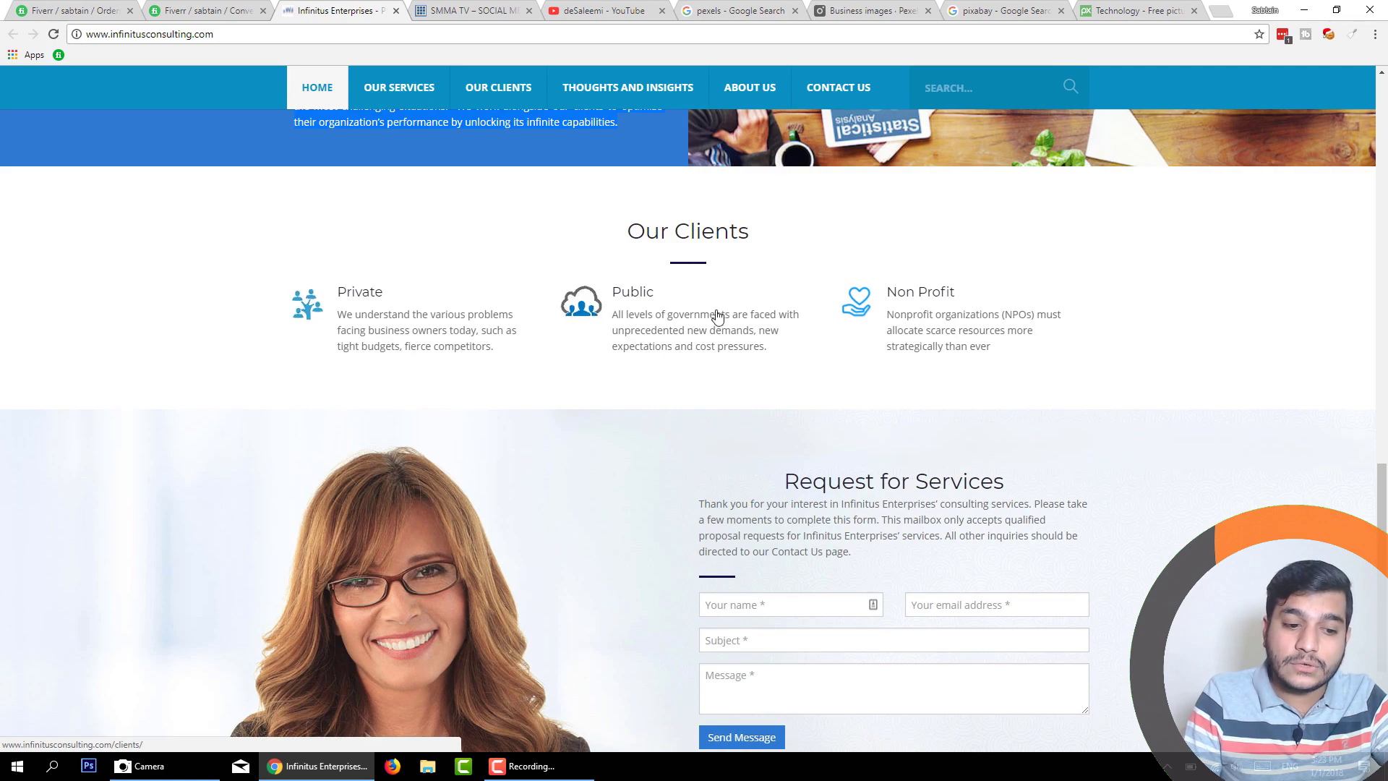
Review the homepage from Why Infinitus Enterprises down to the Request for Services form and footer, and return to the page header
scroll(666, 317, "up", 5)
scroll(665, 317, "down", 2)
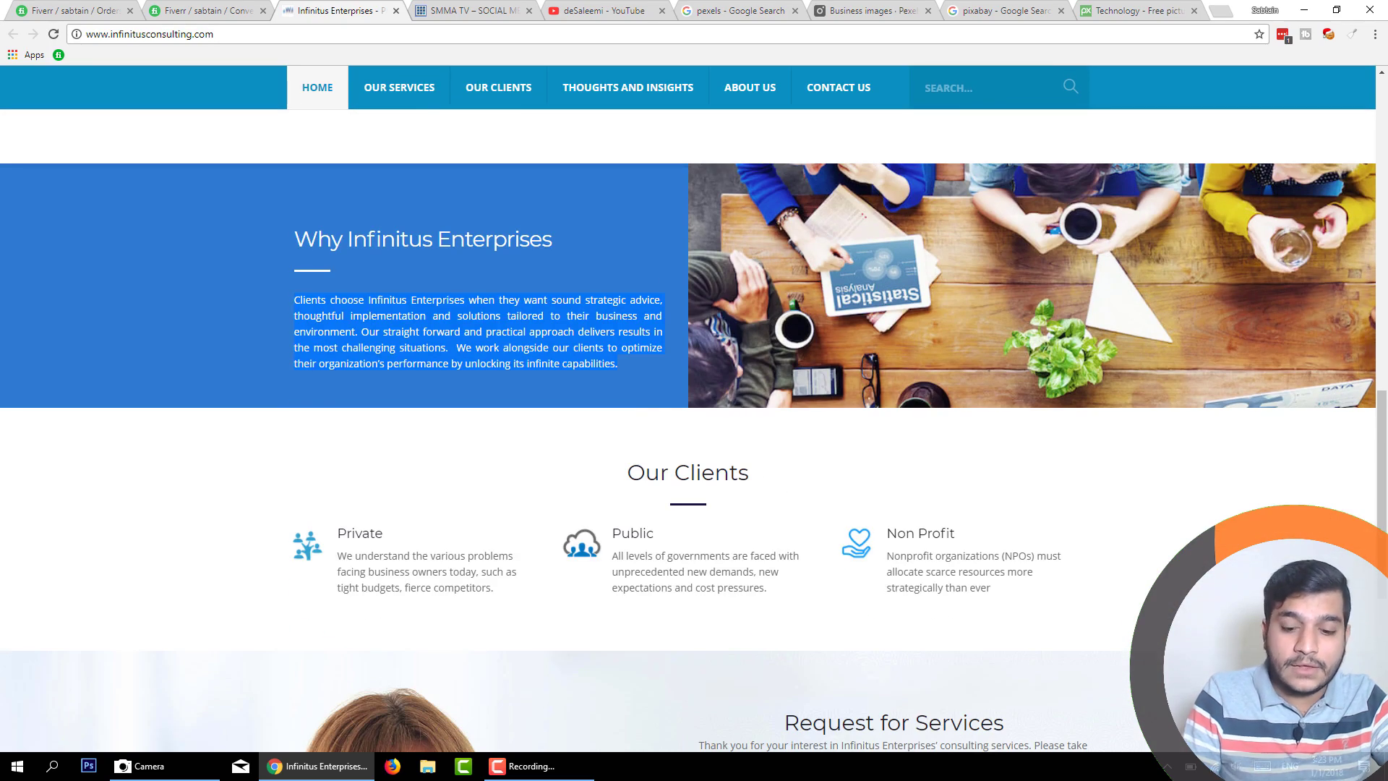
scroll(766, 459, "down", 6)
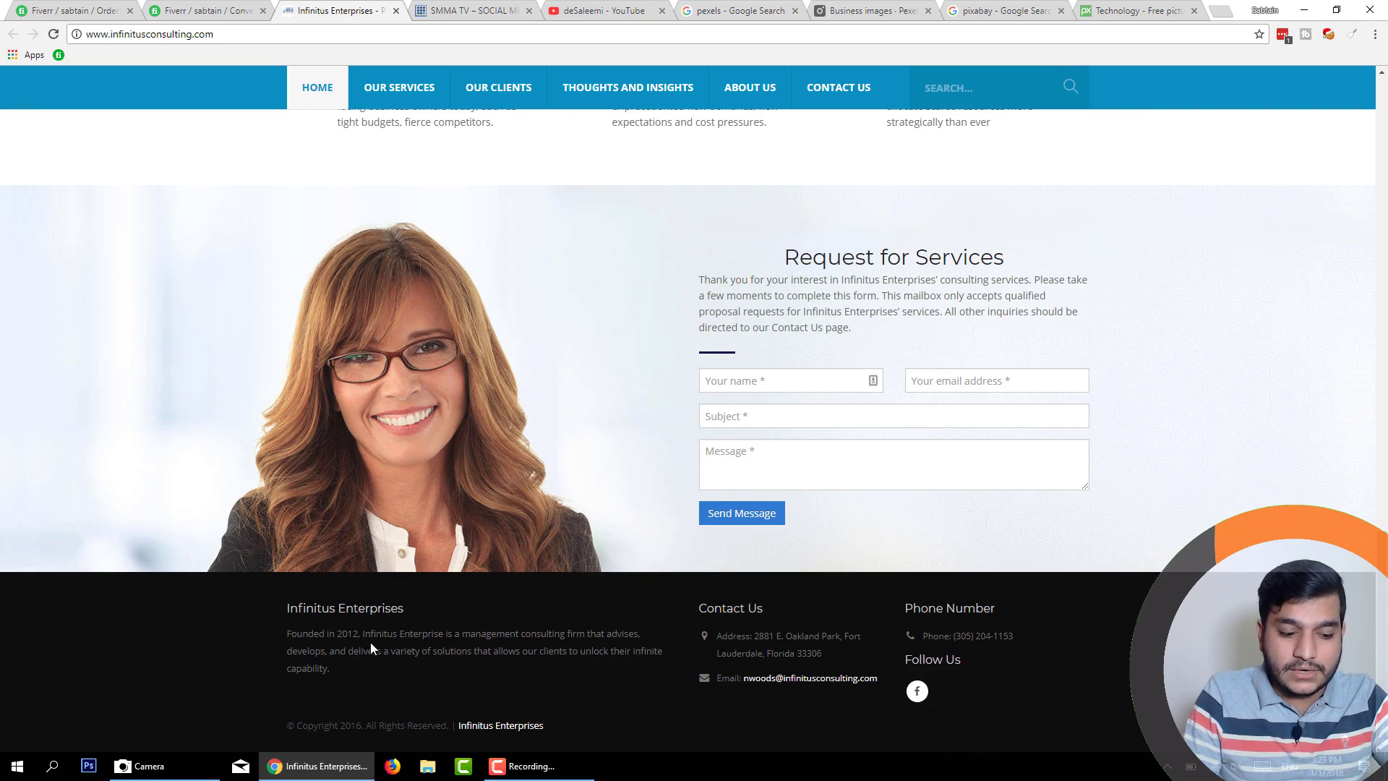
left_click_drag(1381, 559, 1363, 77)
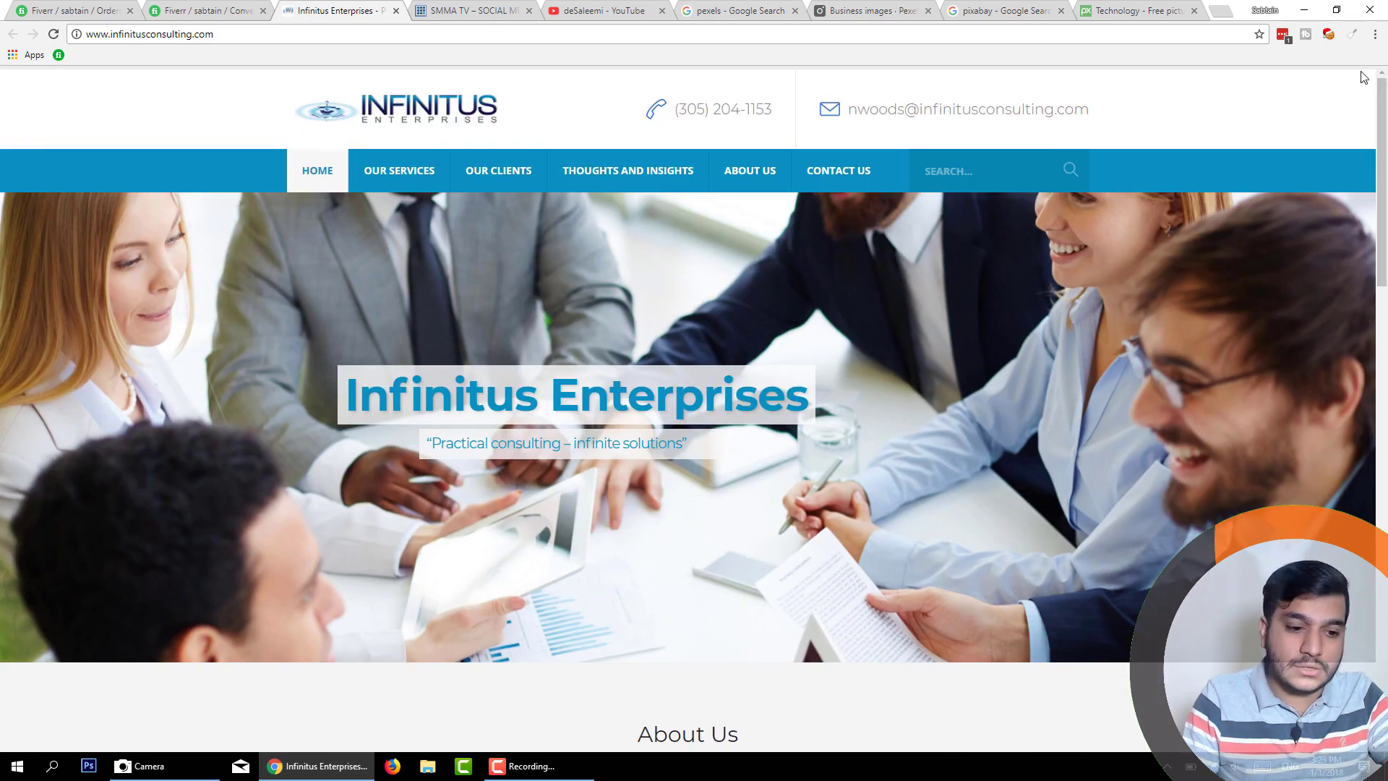
Open the Our Services page and examine its Human Capital and Organizational Development sections
left_click(429, 167)
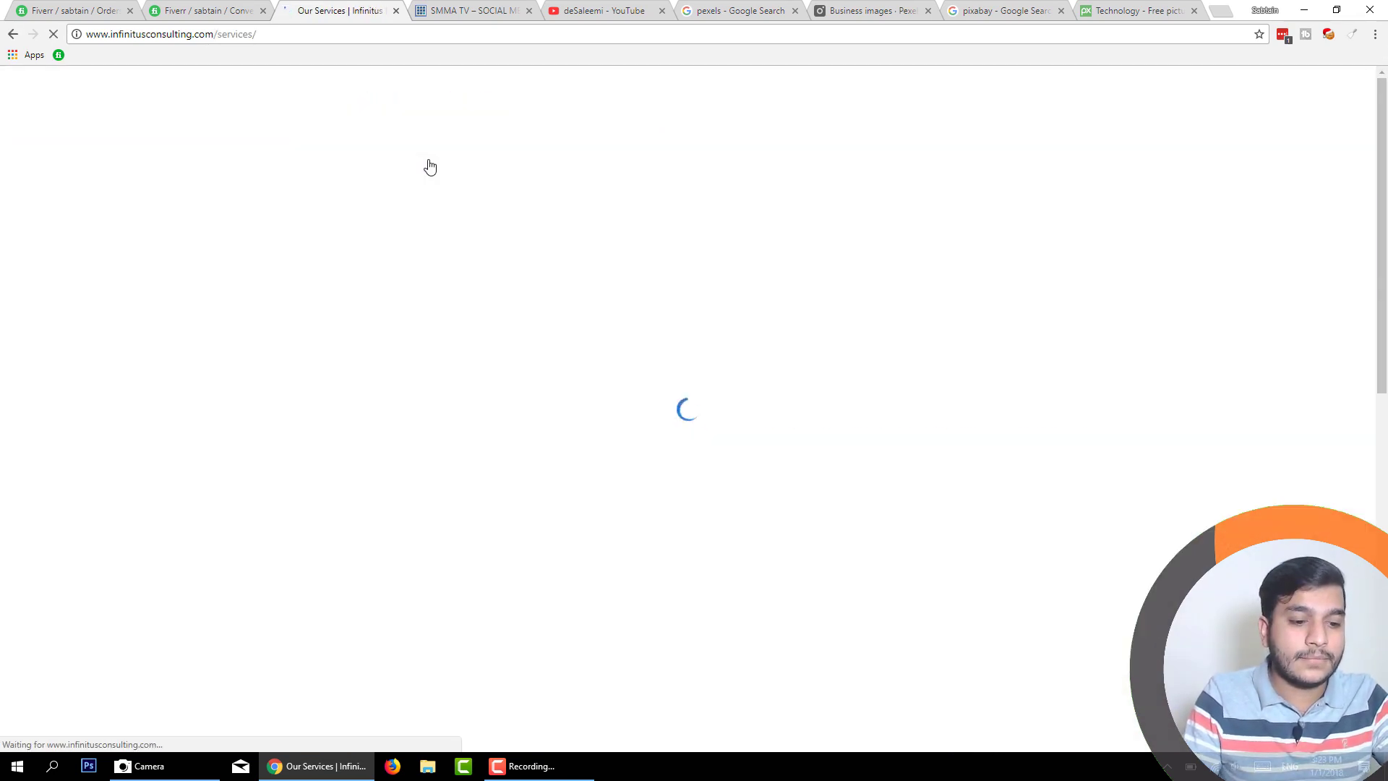
mouse_move(1382, 234)
left_mouse_down()
mouse_move(1384, 562)
mouse_move(1386, 210)
left_mouse_up()
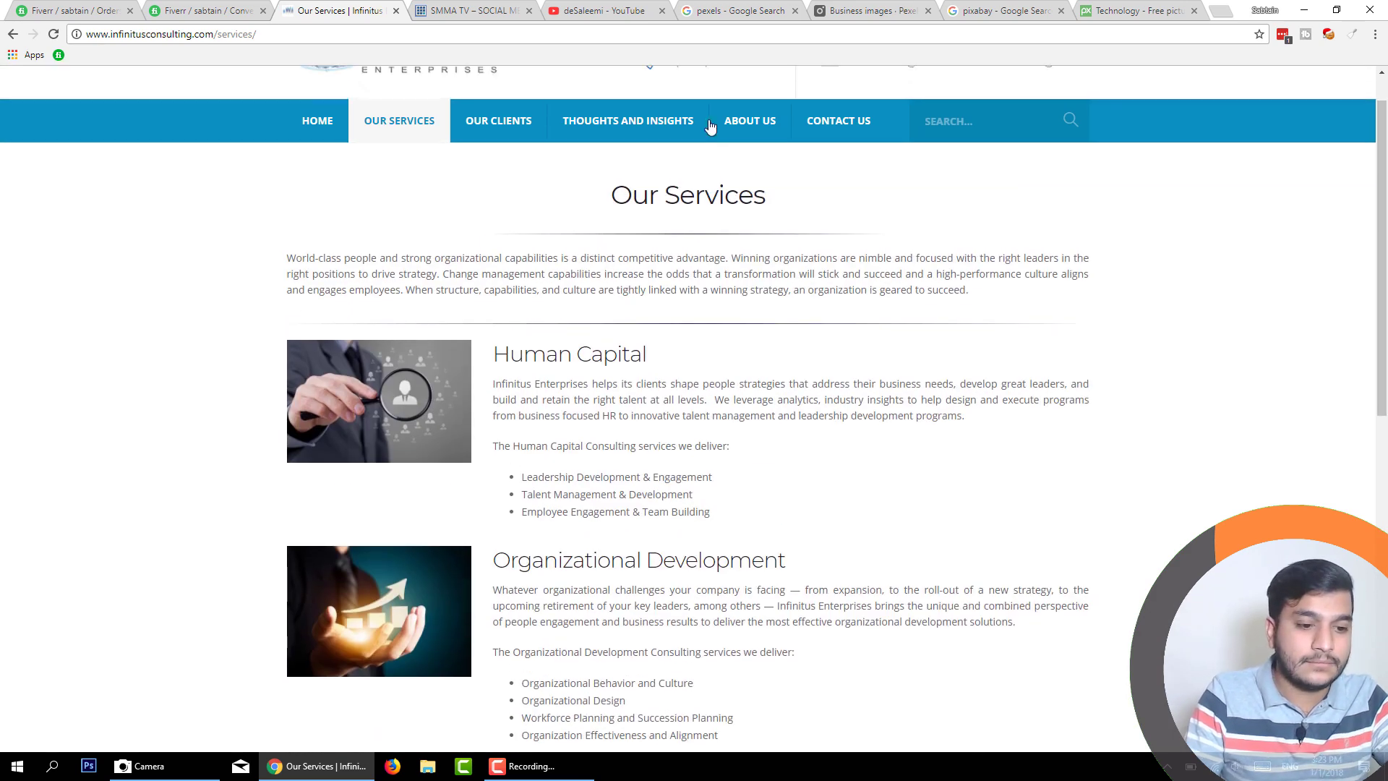
scroll(532, 149, "down", 1)
scroll(1386, 207, "up", 1)
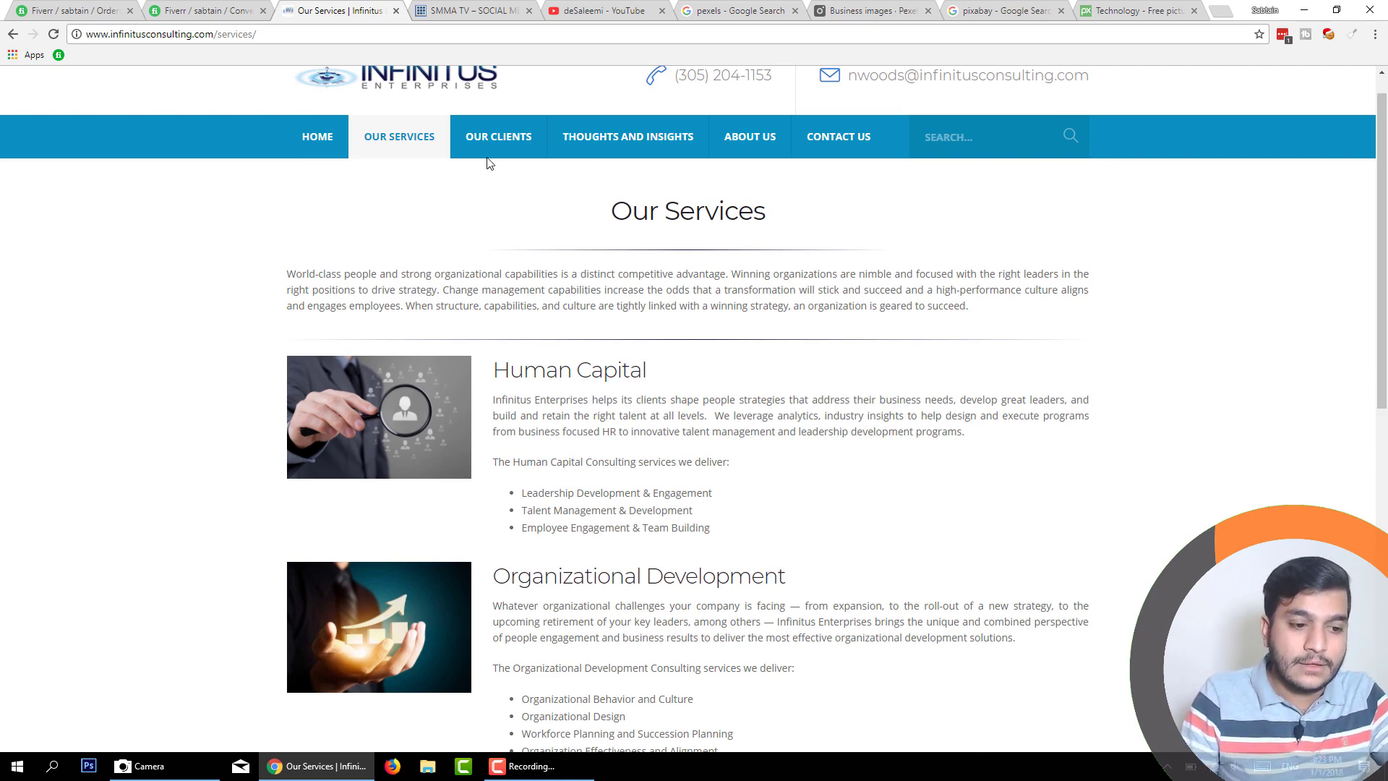
View the Private and Public sections of the Our Clients page, and the article list on the Thoughts and Insights page
left_click(500, 139)
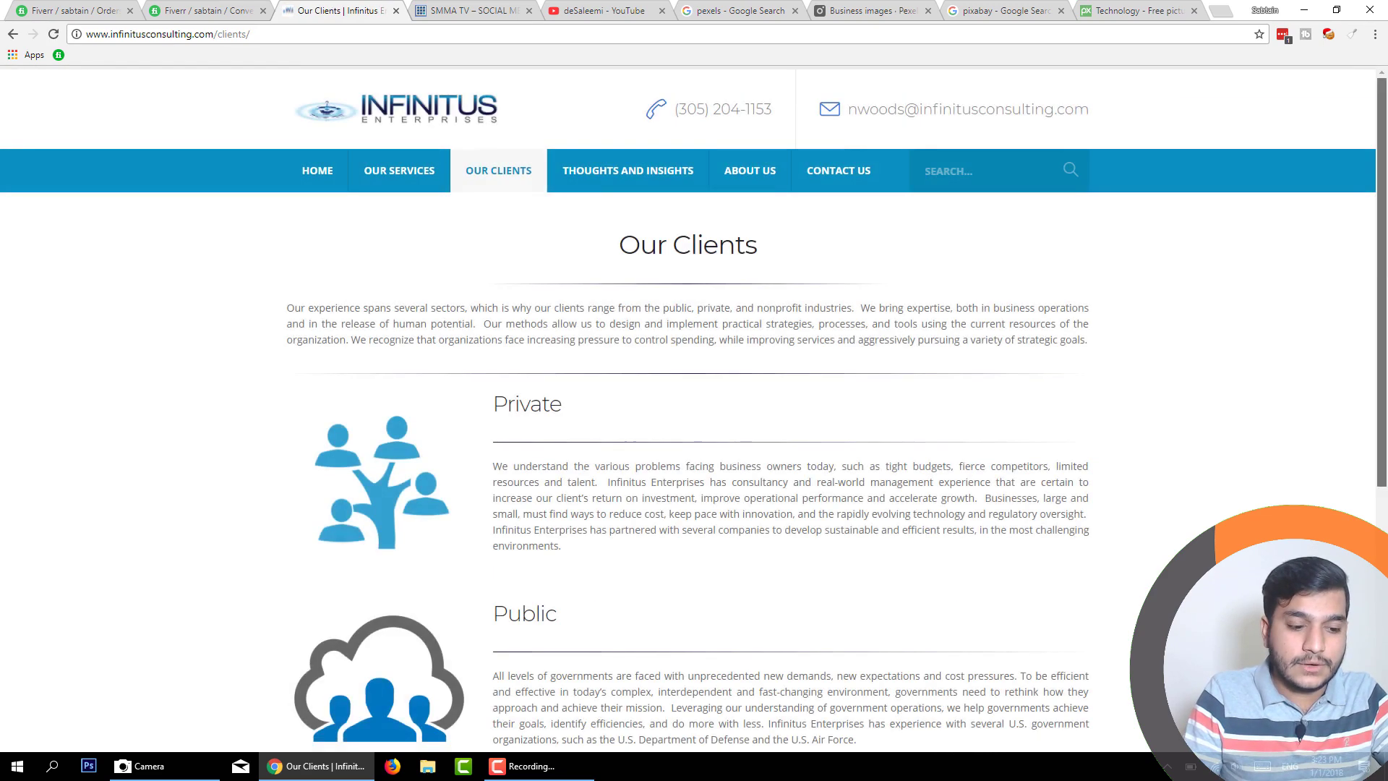
scroll(689, 404, "down", 4)
scroll(489, 154, "up", 4)
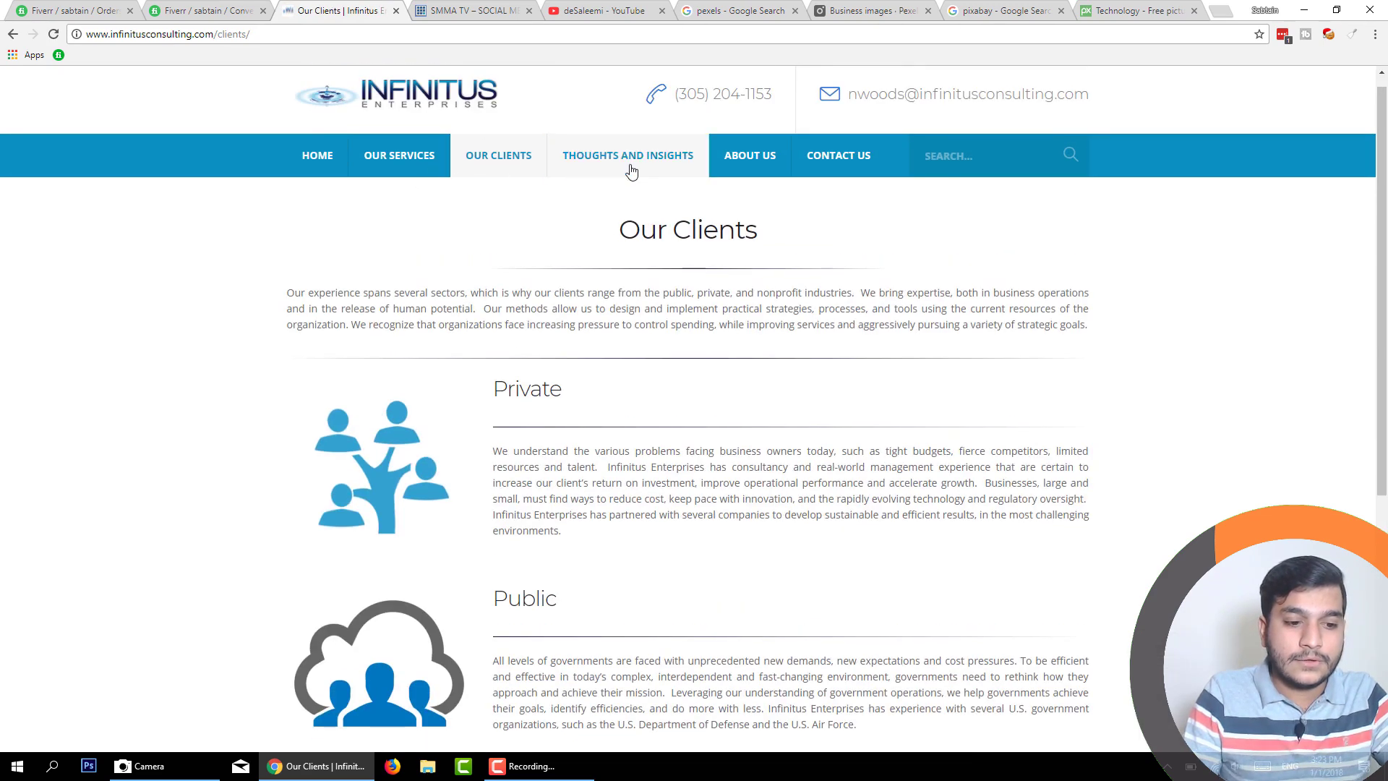
left_click(631, 171)
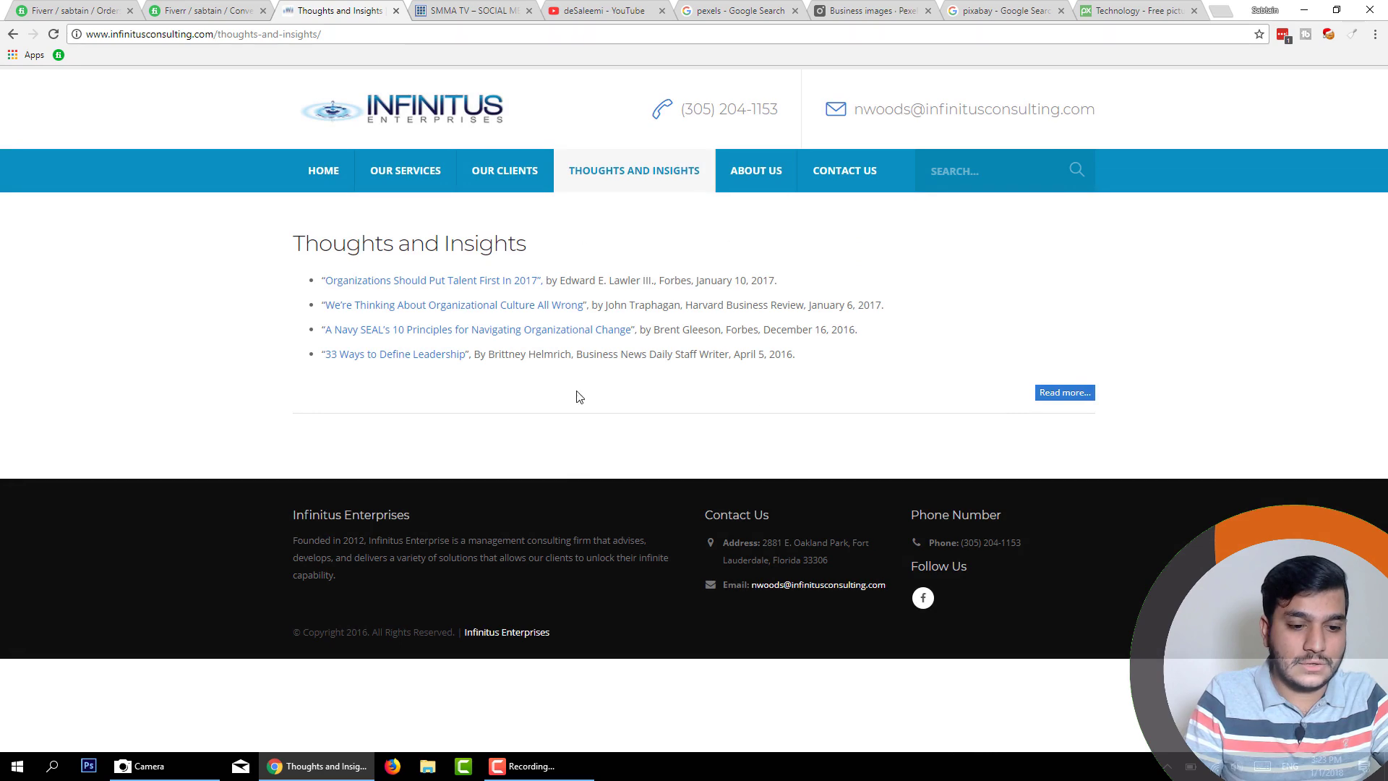
Open the About Us page and view its banner photo, company description and footer
left_click(782, 173)
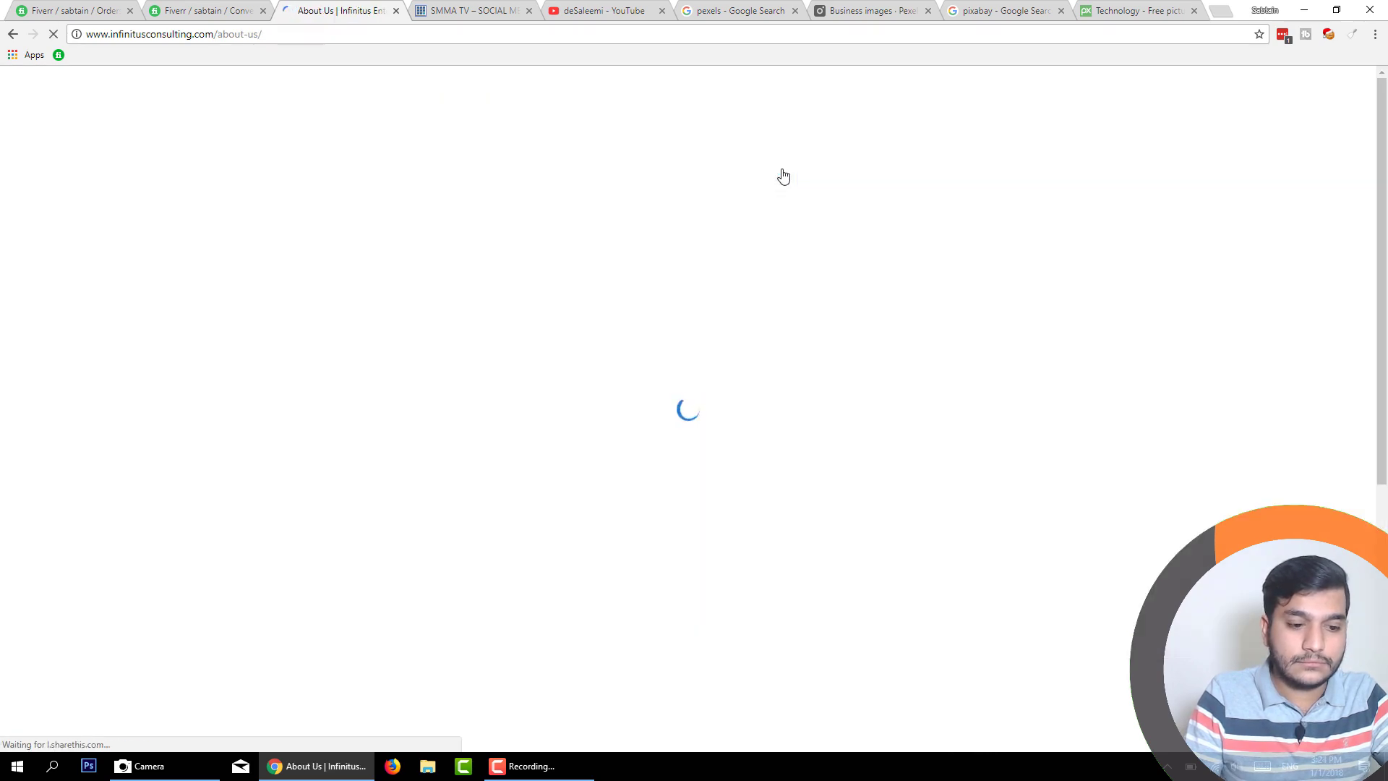
mouse_move(1382, 180)
left_mouse_down()
mouse_move(1386, 296)
mouse_move(1383, 173)
left_mouse_up()
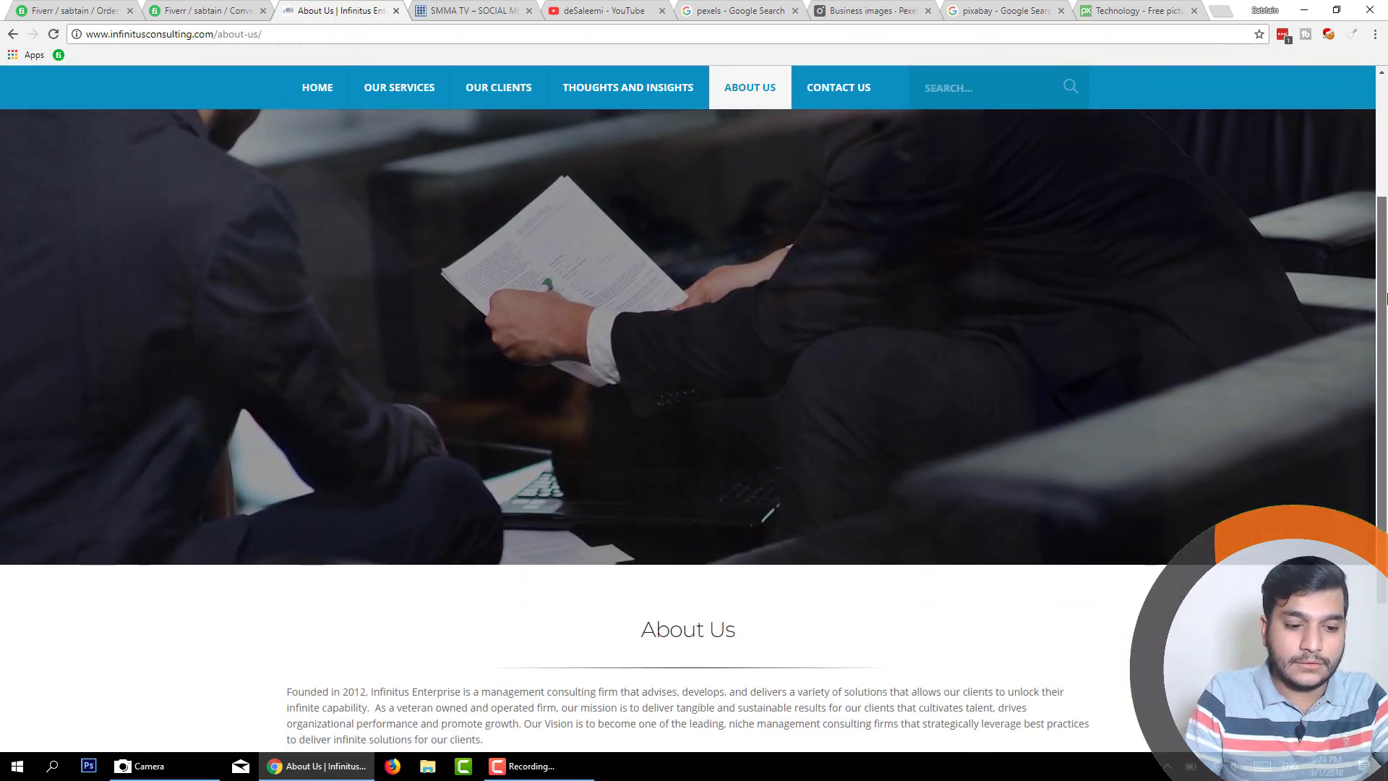
scroll(618, 516, "down", 6)
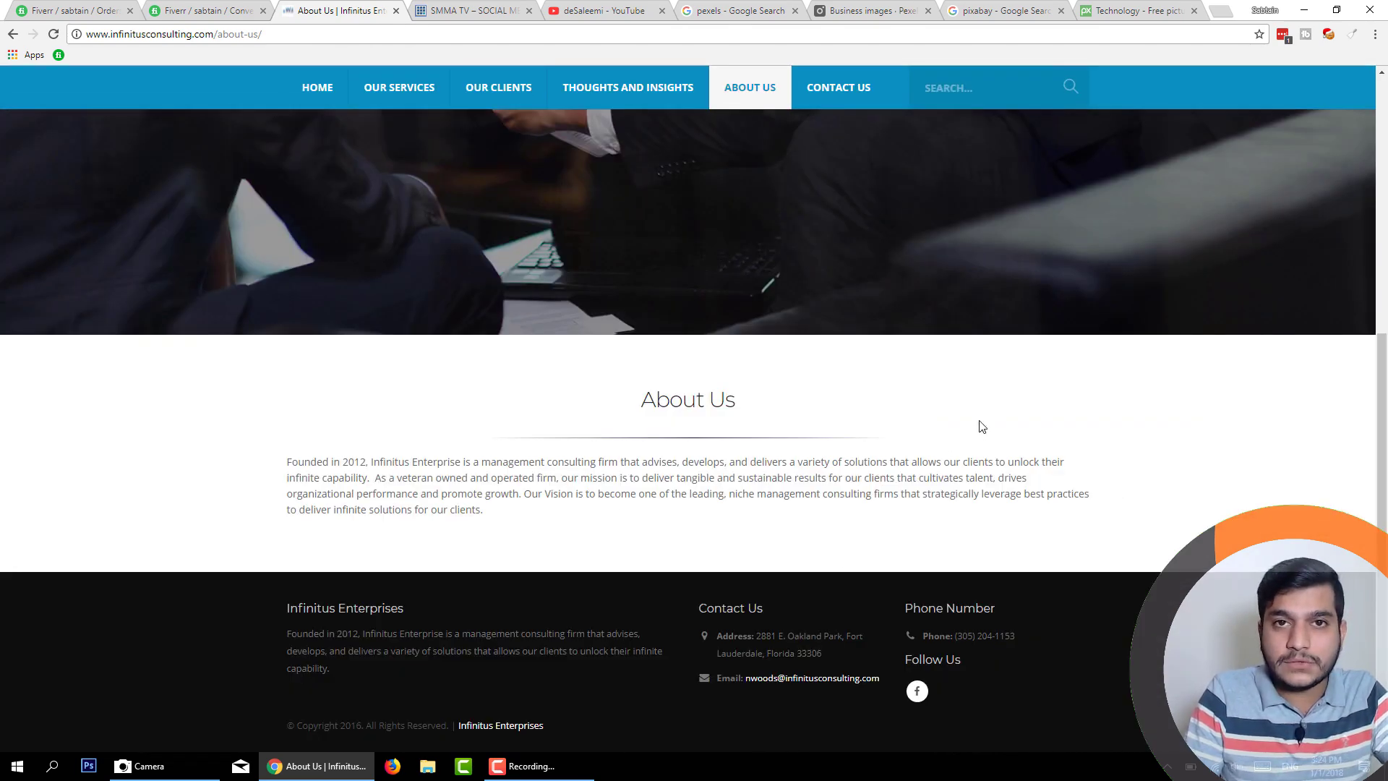
scroll(991, 361, "up", 6)
View the Contact Us page's form and office details, and skim the homepage once more down to its footer and back
left_click(860, 171)
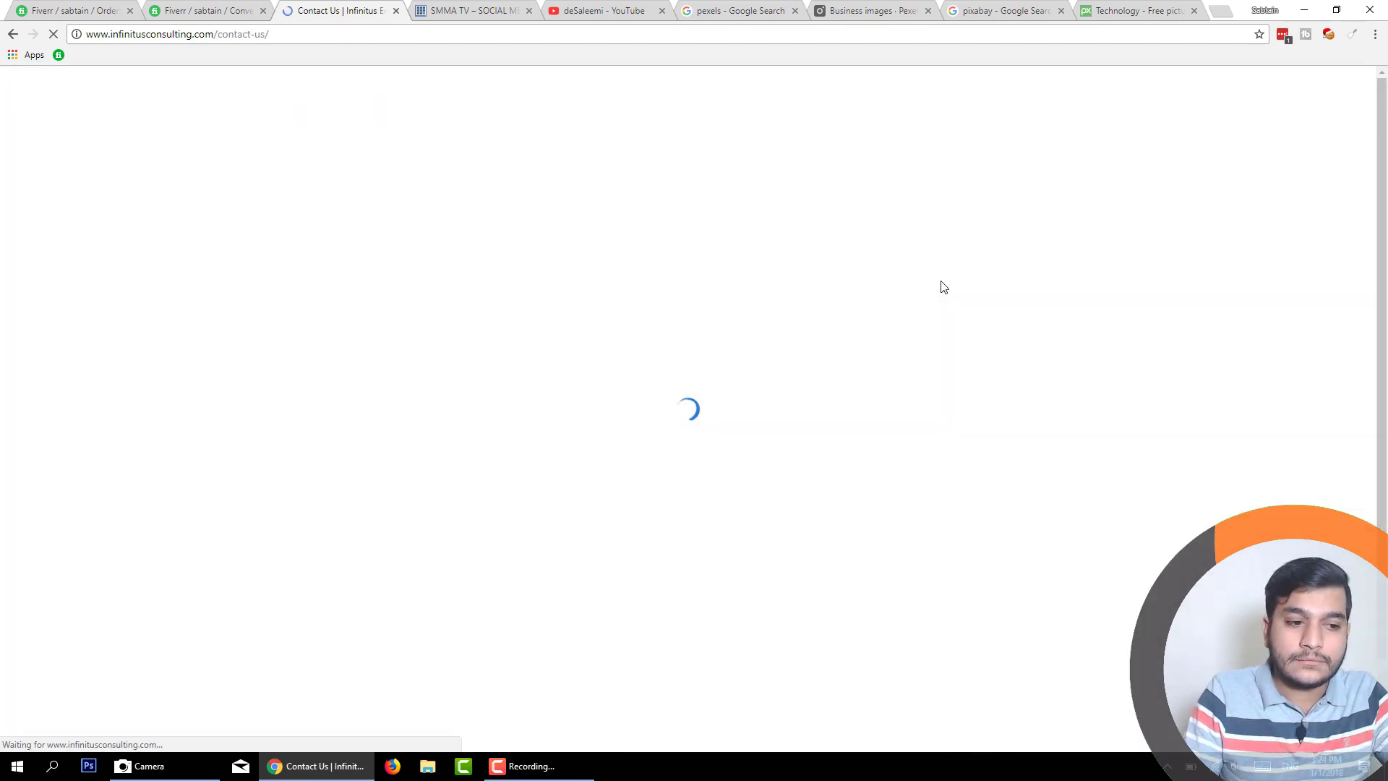
mouse_move(1385, 193)
left_mouse_down()
mouse_move(1384, 247)
mouse_move(1384, 194)
left_mouse_up()
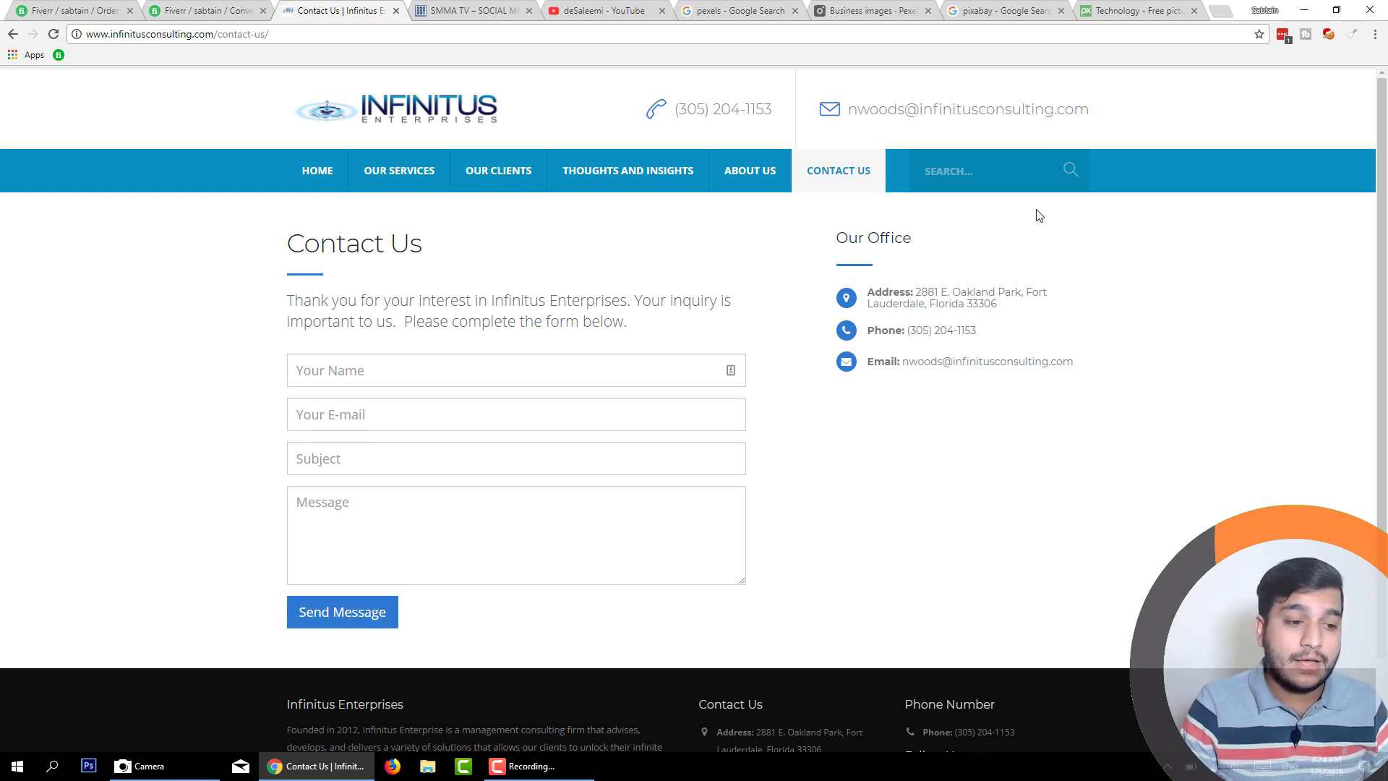
left_click(329, 167)
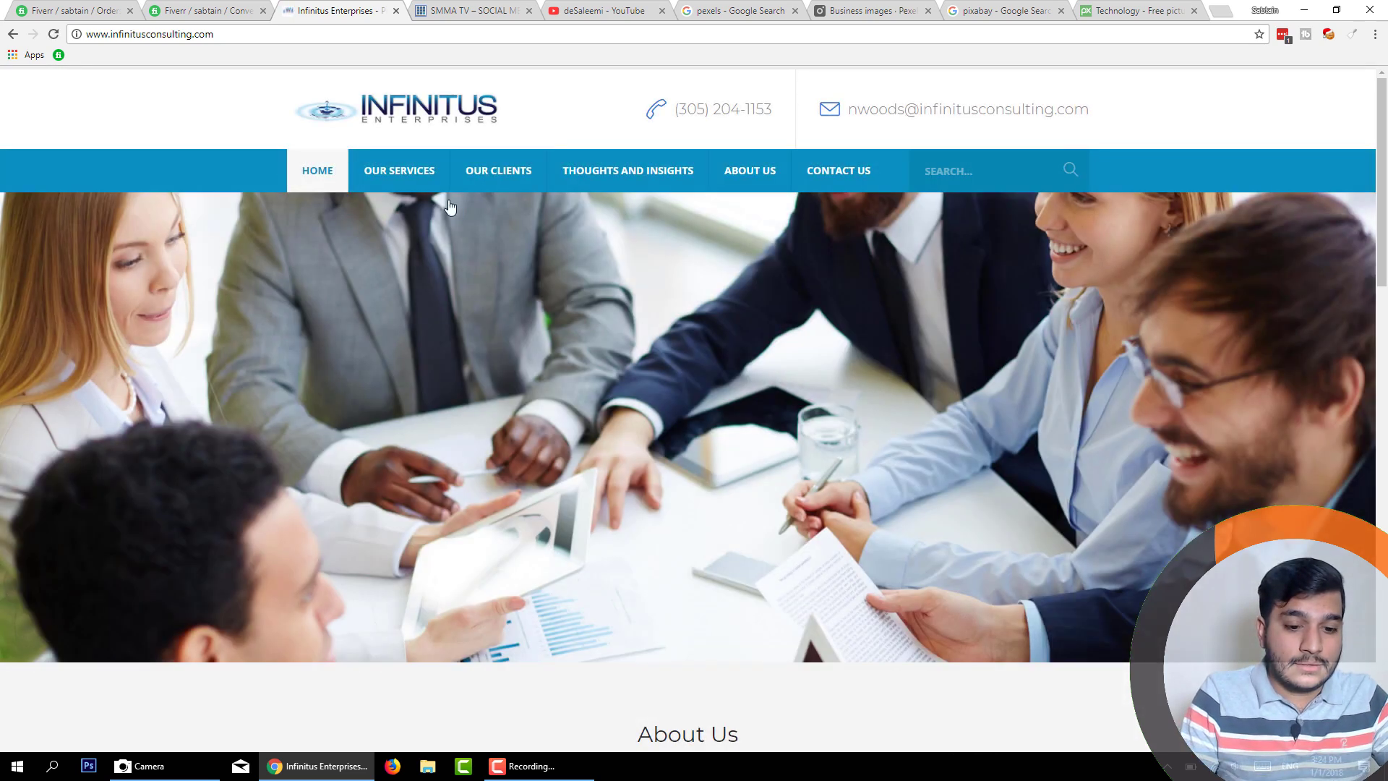
scroll(449, 207, "down", 20)
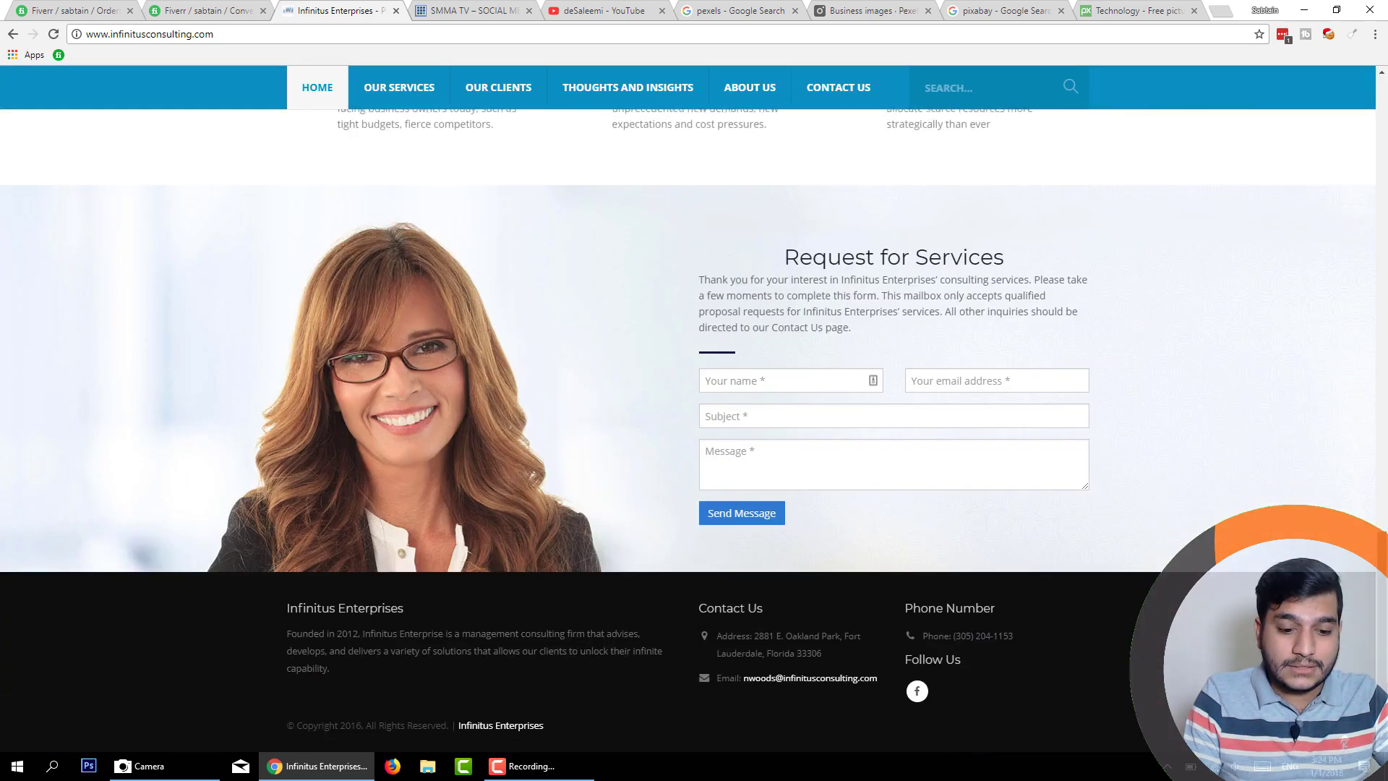
scroll(781, 101, "up", 20)
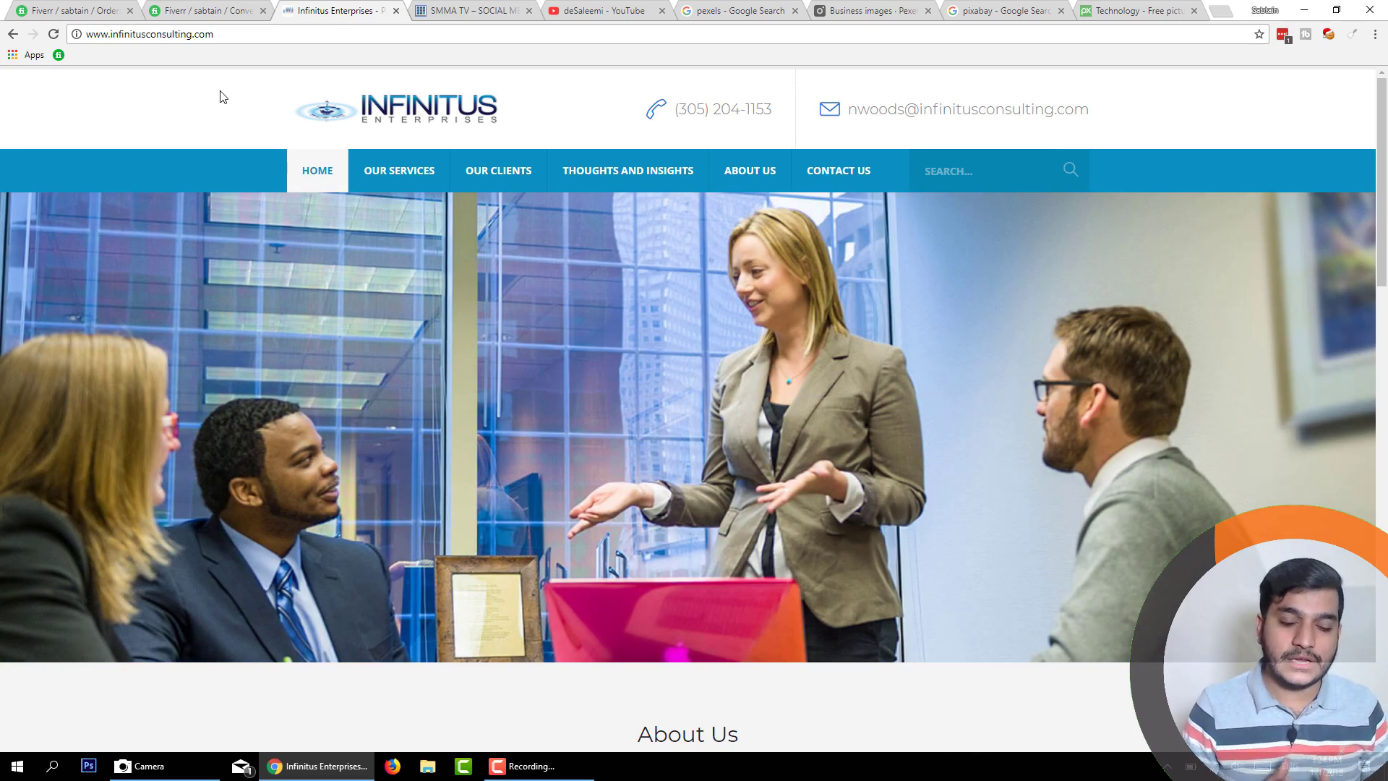
Close the stock photo tabs and open the local WordPress site's admin login at localhost/wordpress/wp-admin
left_click(1194, 10)
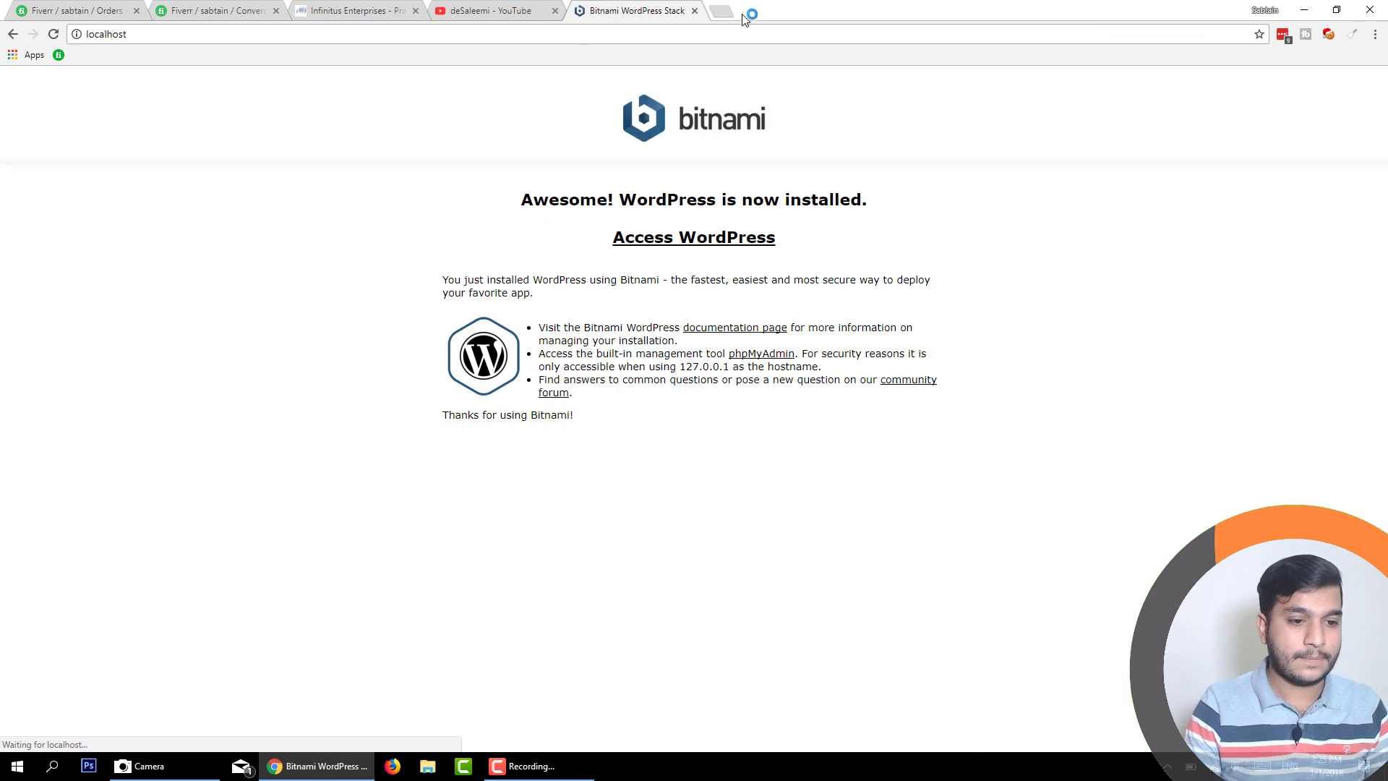
left_click(668, 241)
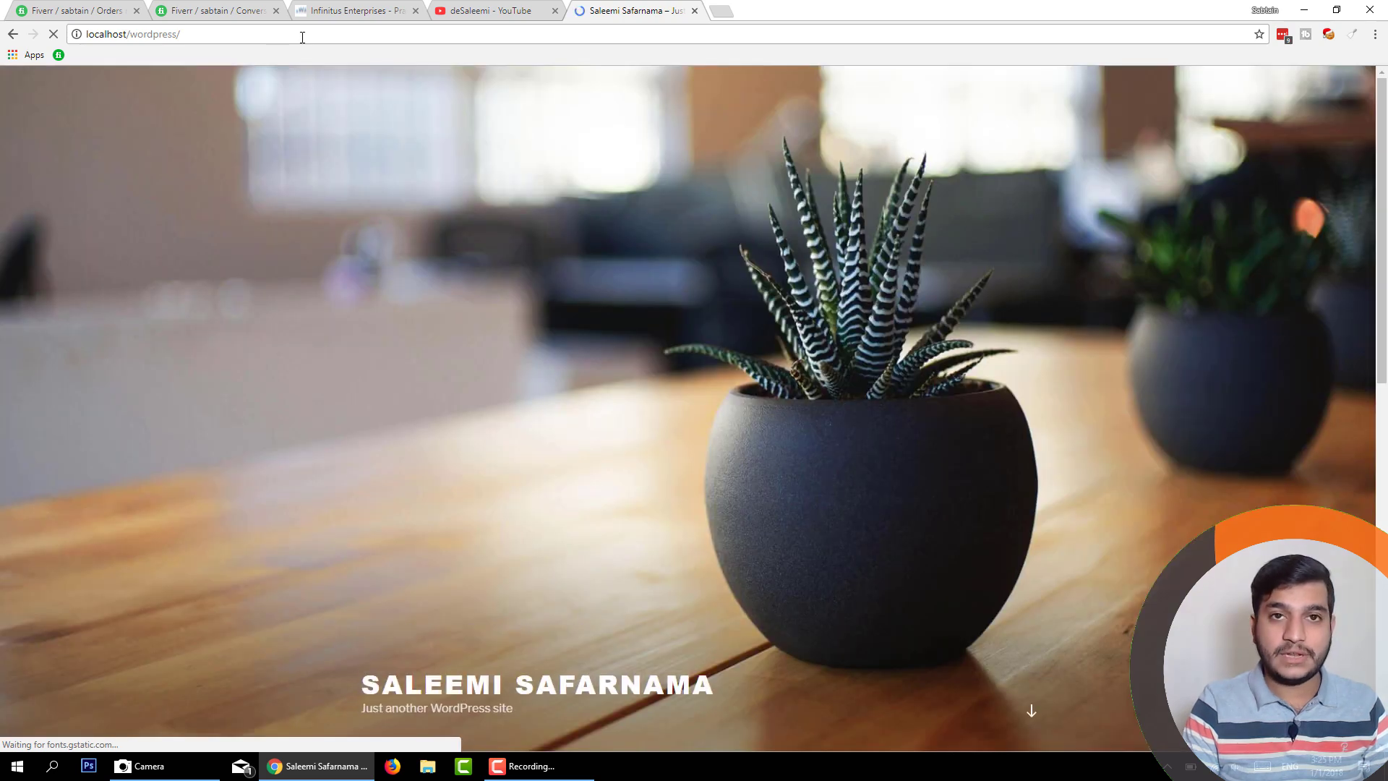
left_click(303, 36)
left_click(302, 36)
type("wp-admin")
key("Return")
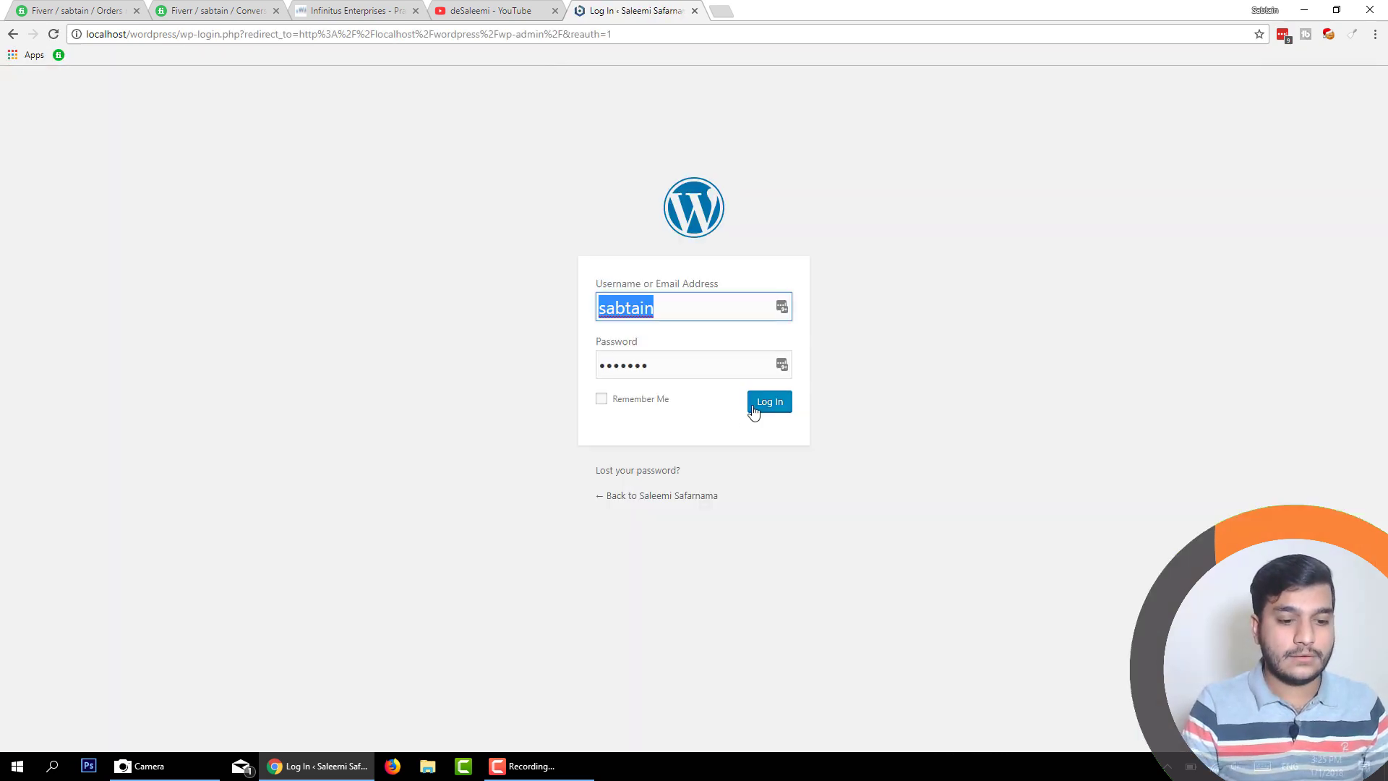
Log in to the WordPress dashboard by entering the account password for the prefilled username
left_click(752, 408)
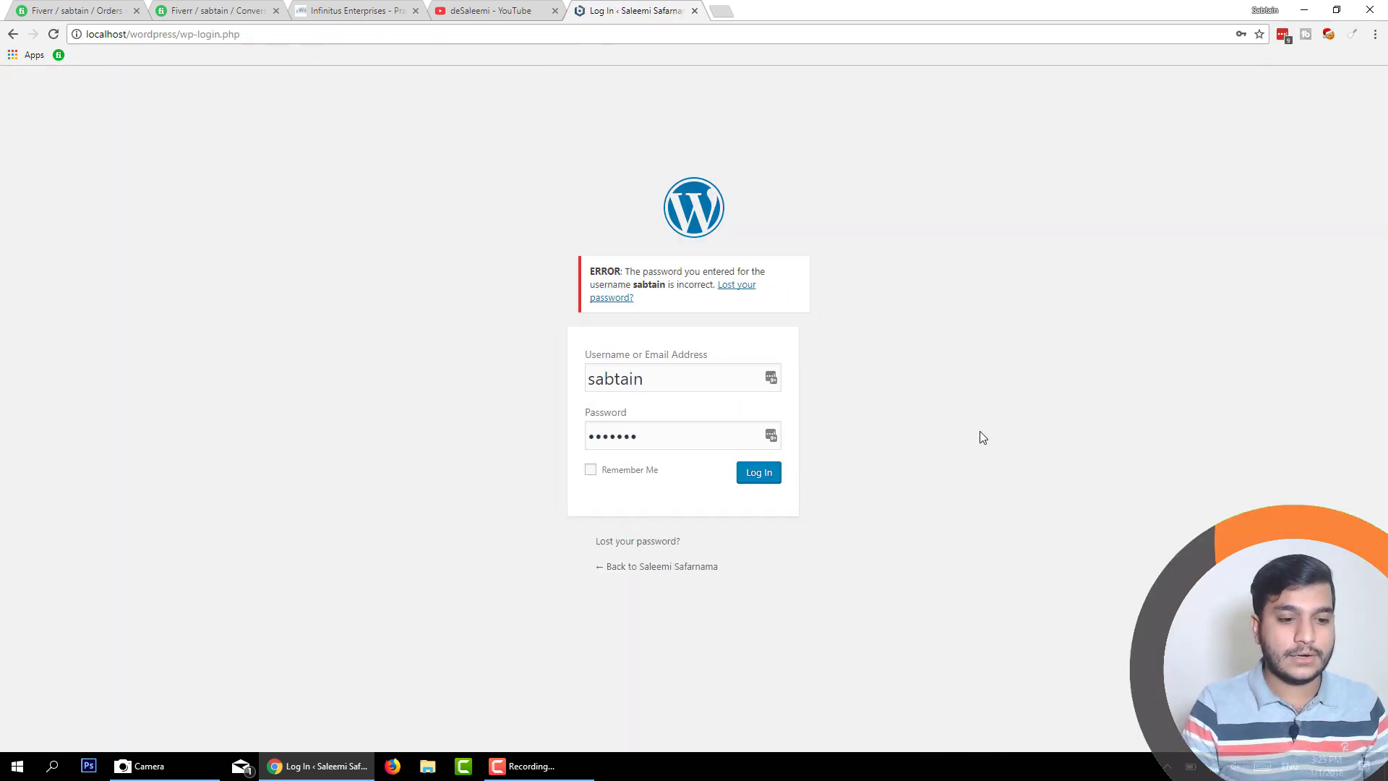
type("***********")
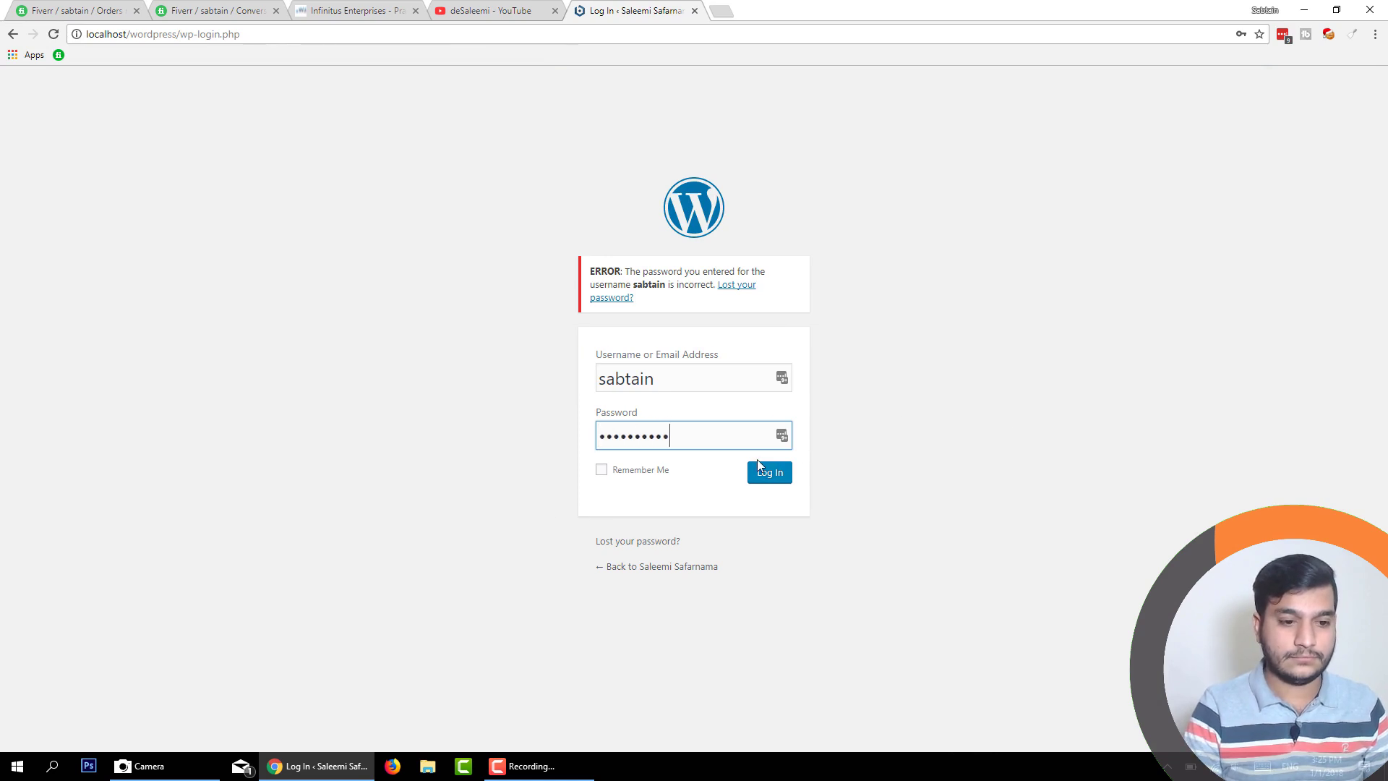
key("Return")
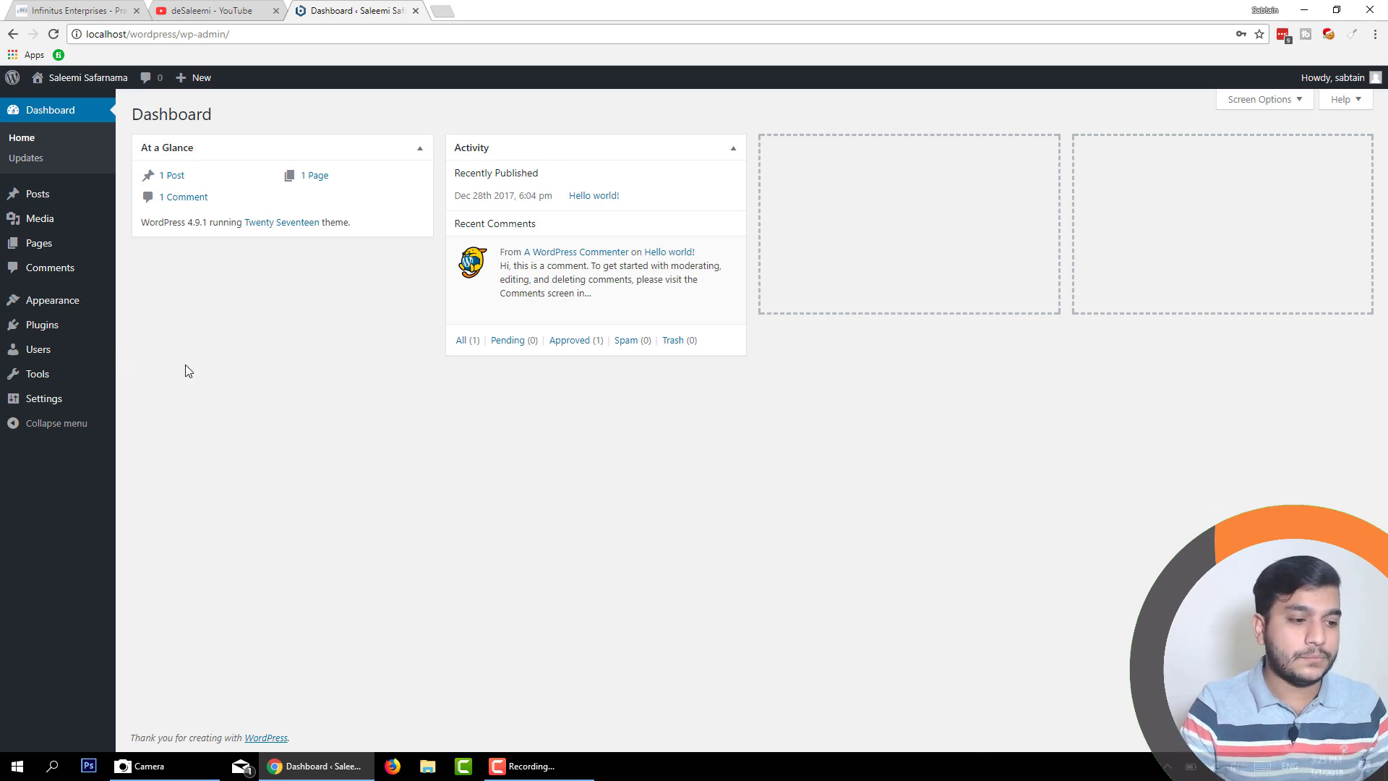
Move Sample Page to the trash and delete it permanently
left_click(37, 243)
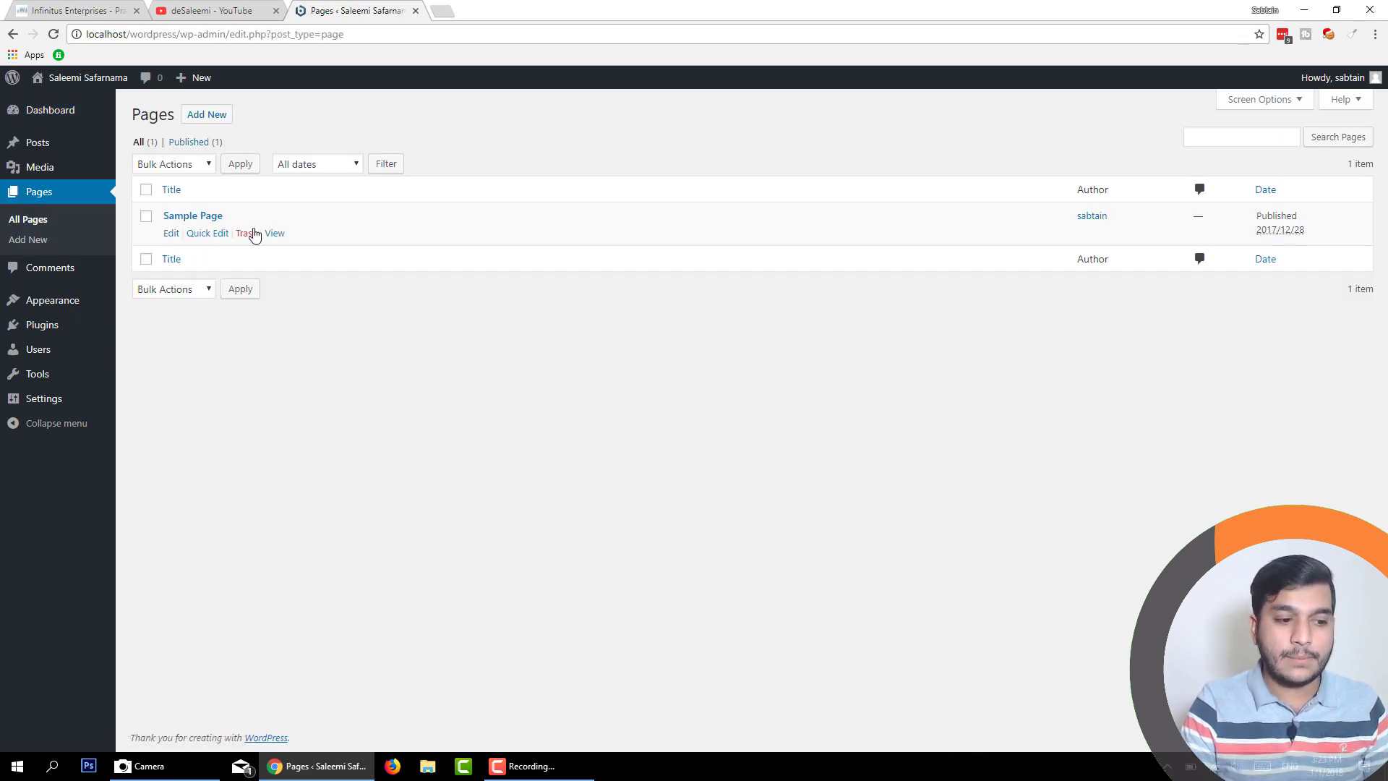
left_click(247, 233)
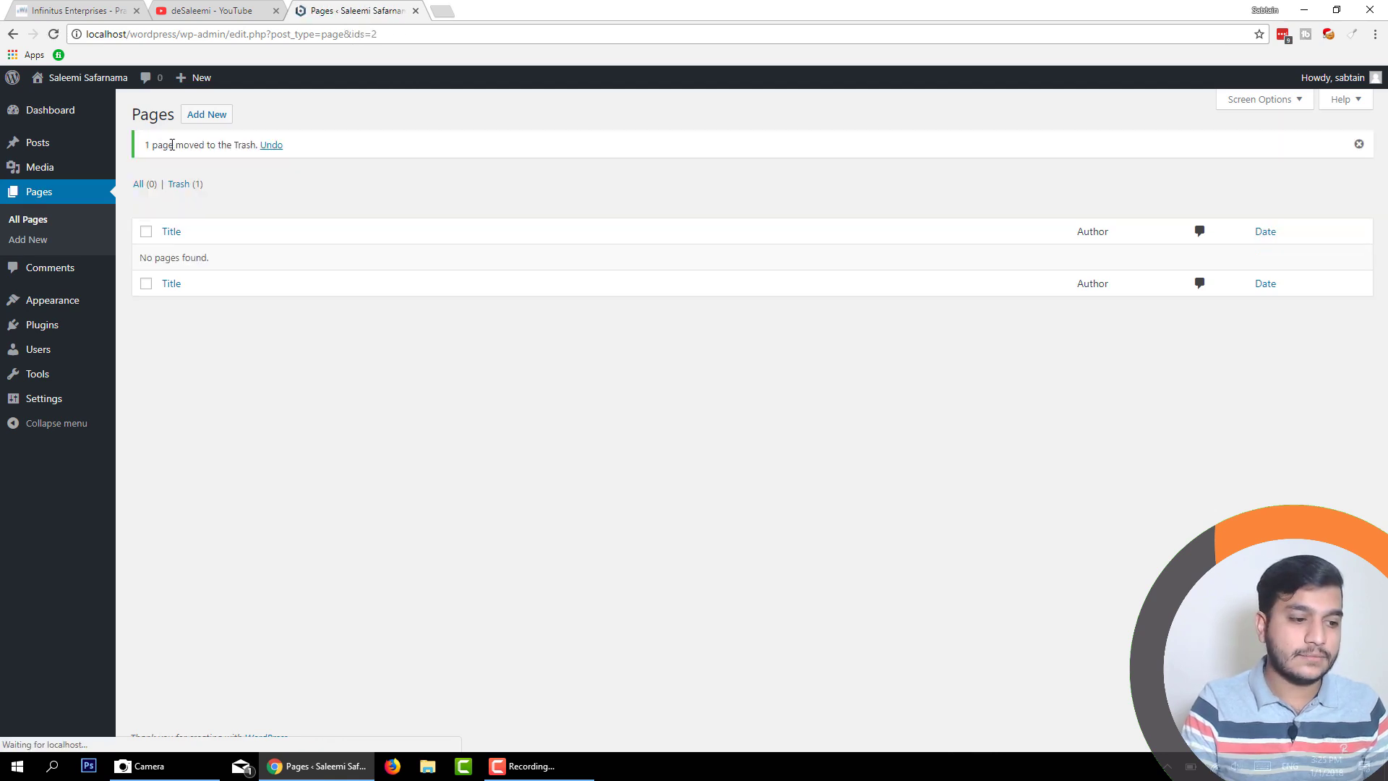
left_click(174, 185)
left_click(243, 233)
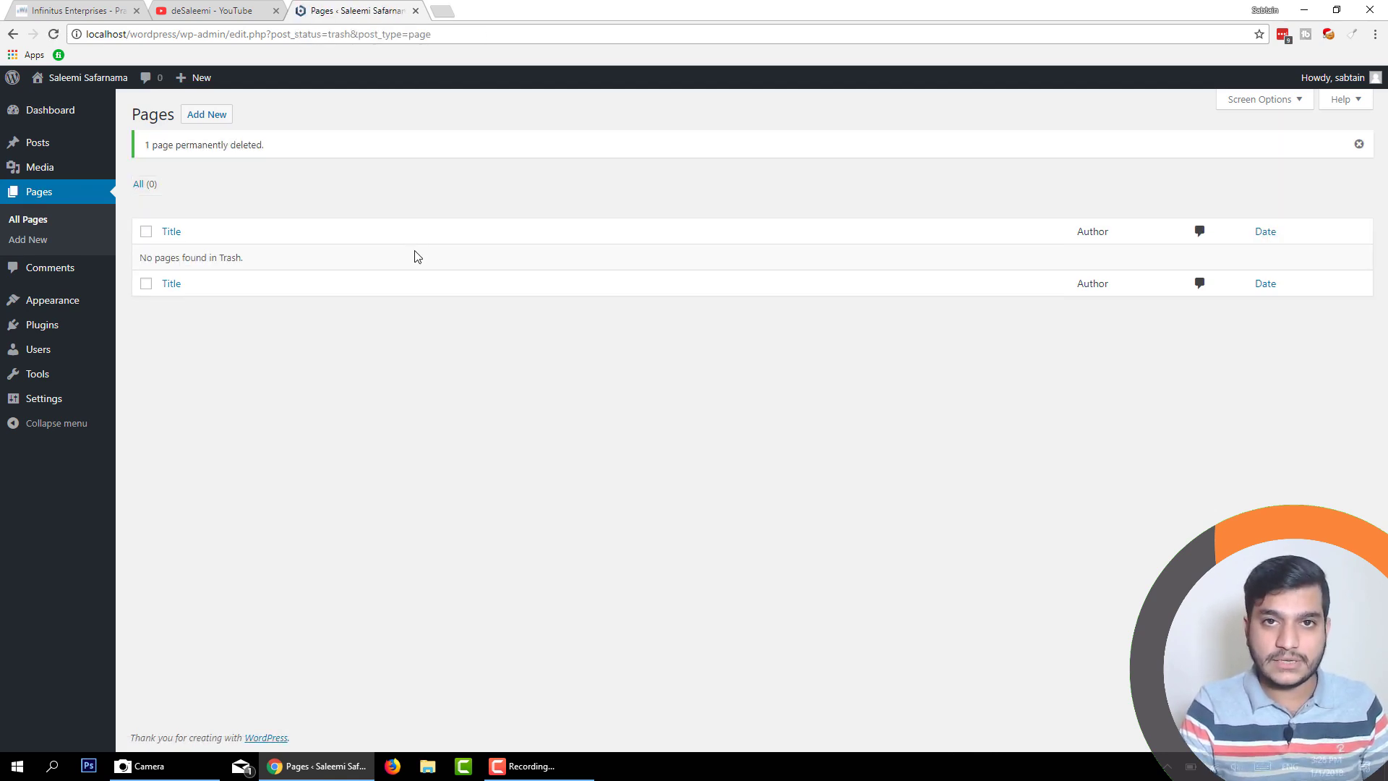
Create a new page titled Home with no content and publish it
left_click(193, 115)
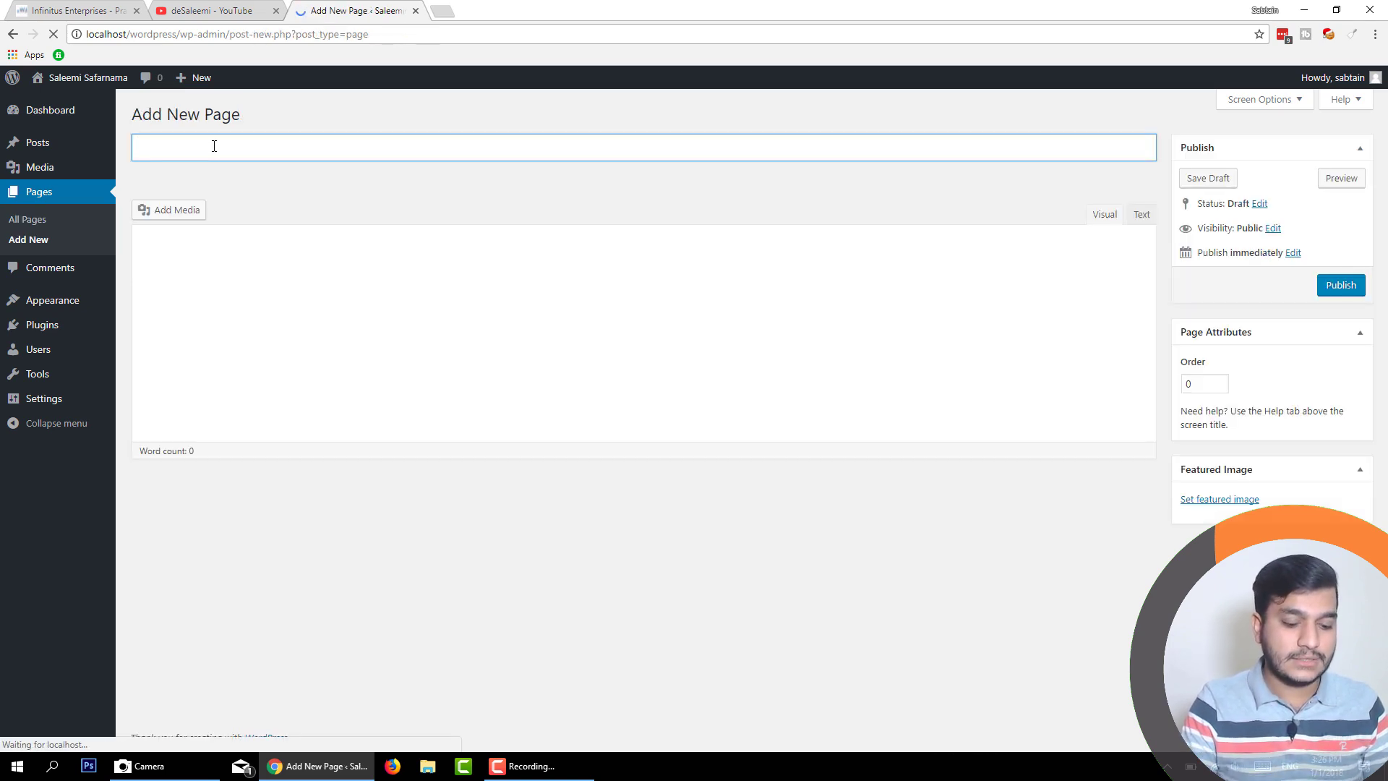
type("Home")
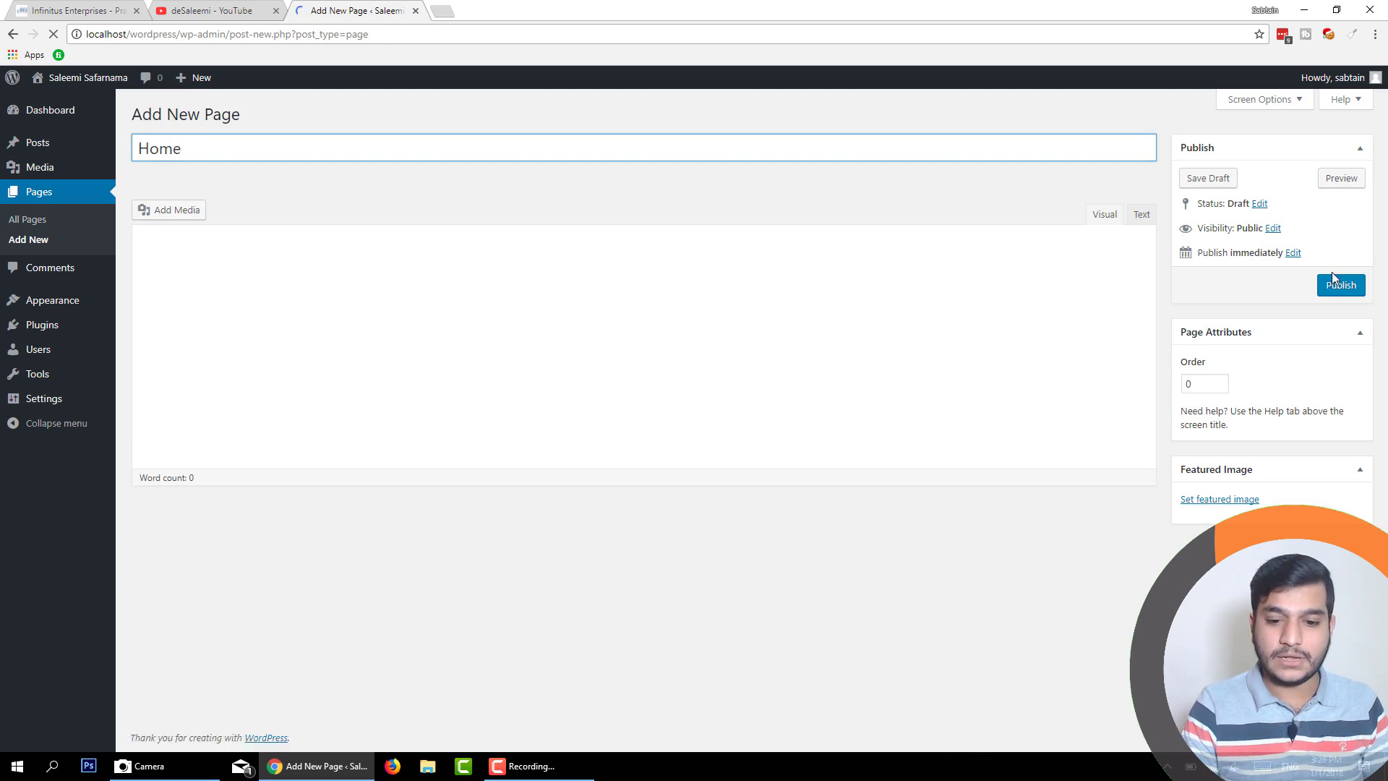
left_click(1338, 283)
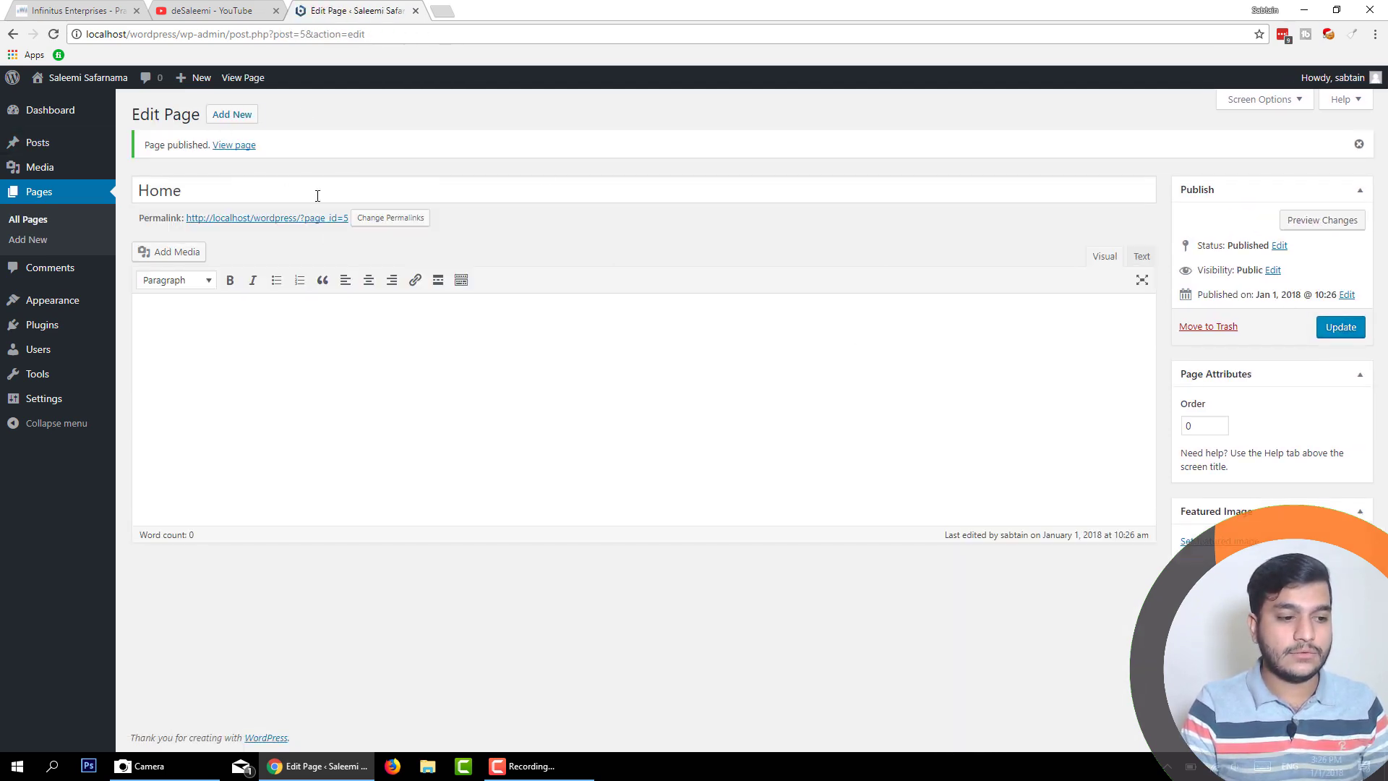
Create another page titled Services with no content and publish it
left_click(232, 114)
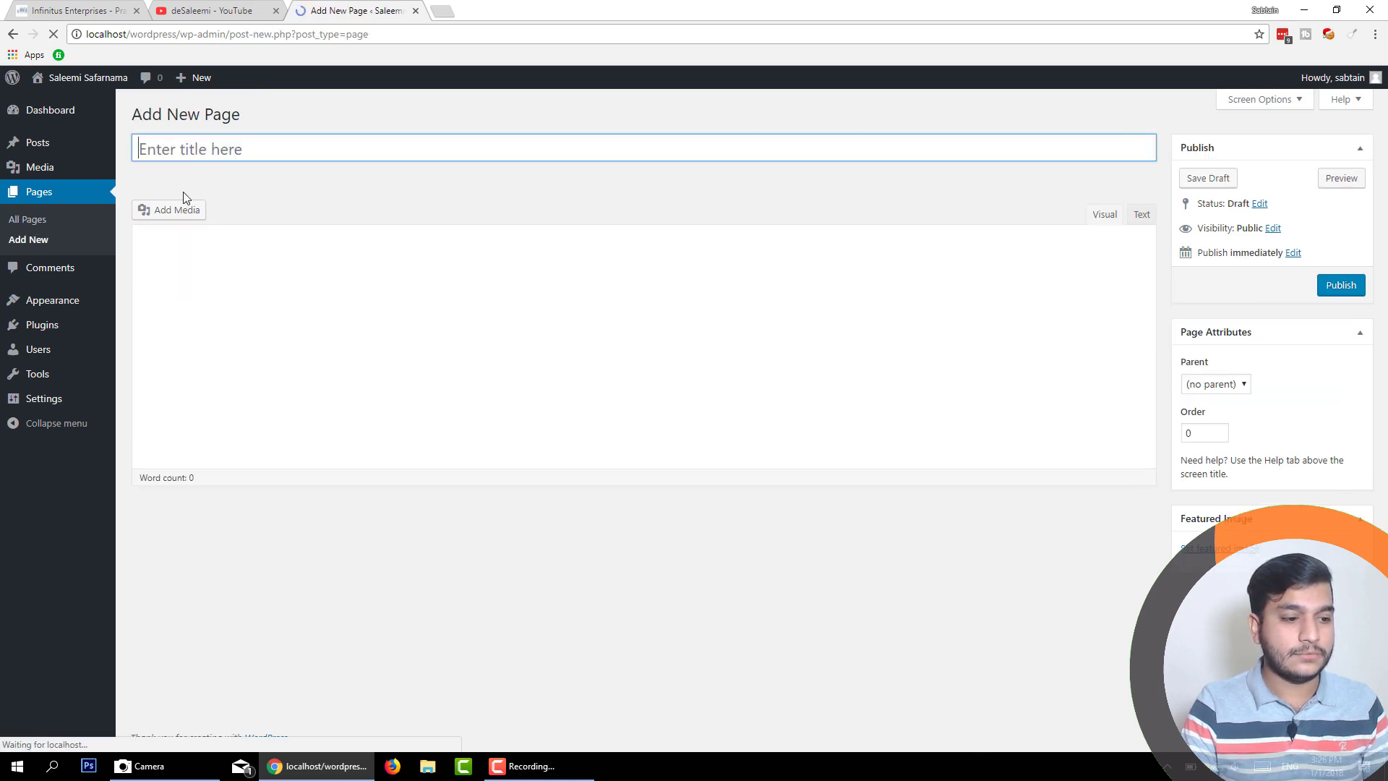
type("Services")
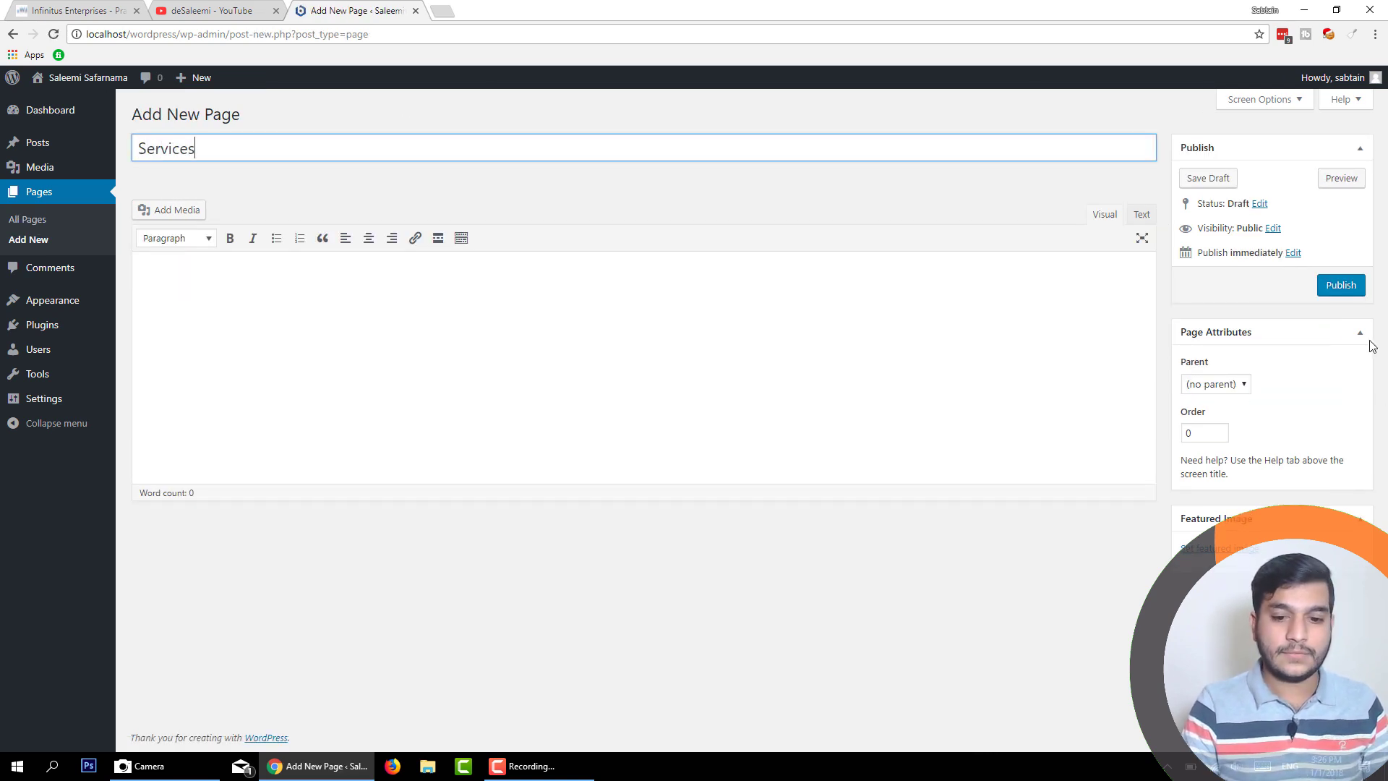
left_click(1339, 285)
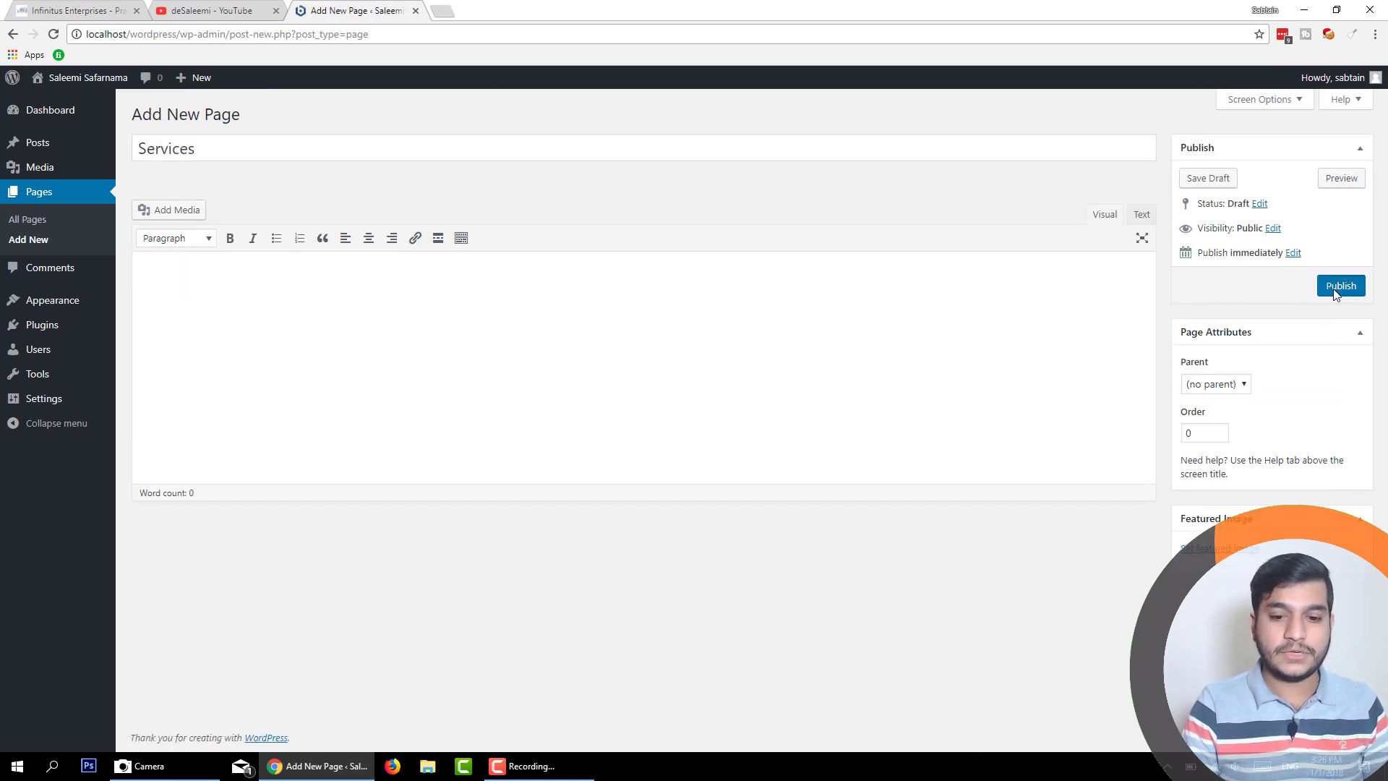
Create a new page titled Blog with no content and publish it
left_click(232, 114)
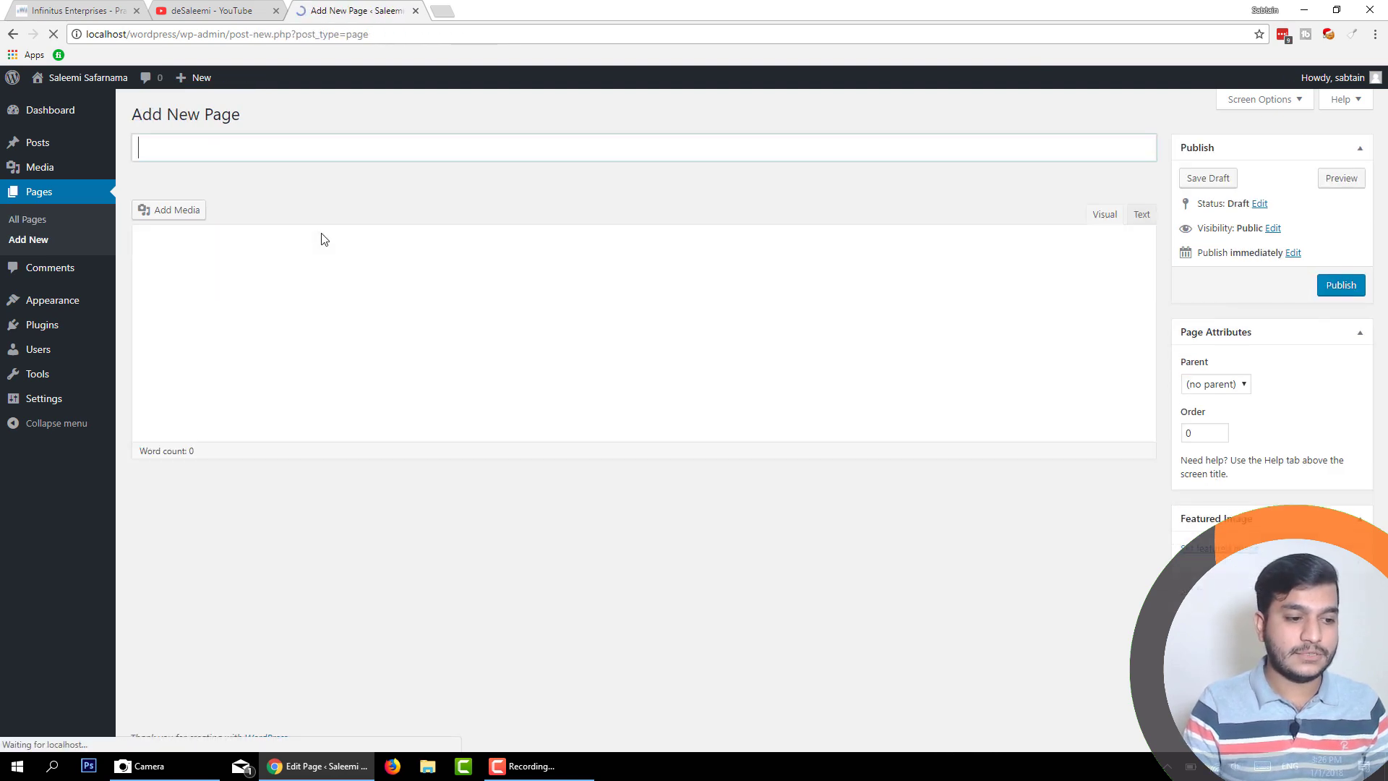
type("BLOG")
key("BackSpace")
key("BackSpace")
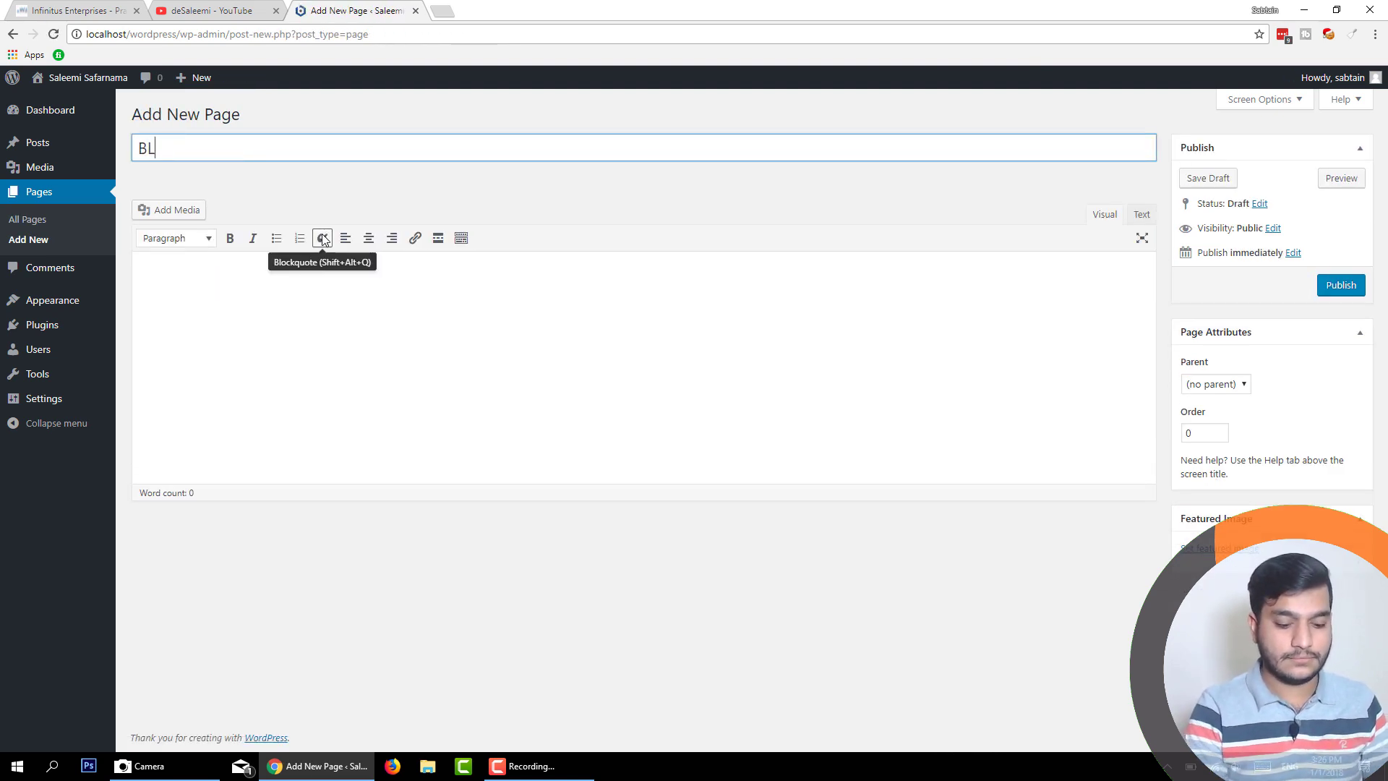
type("log")
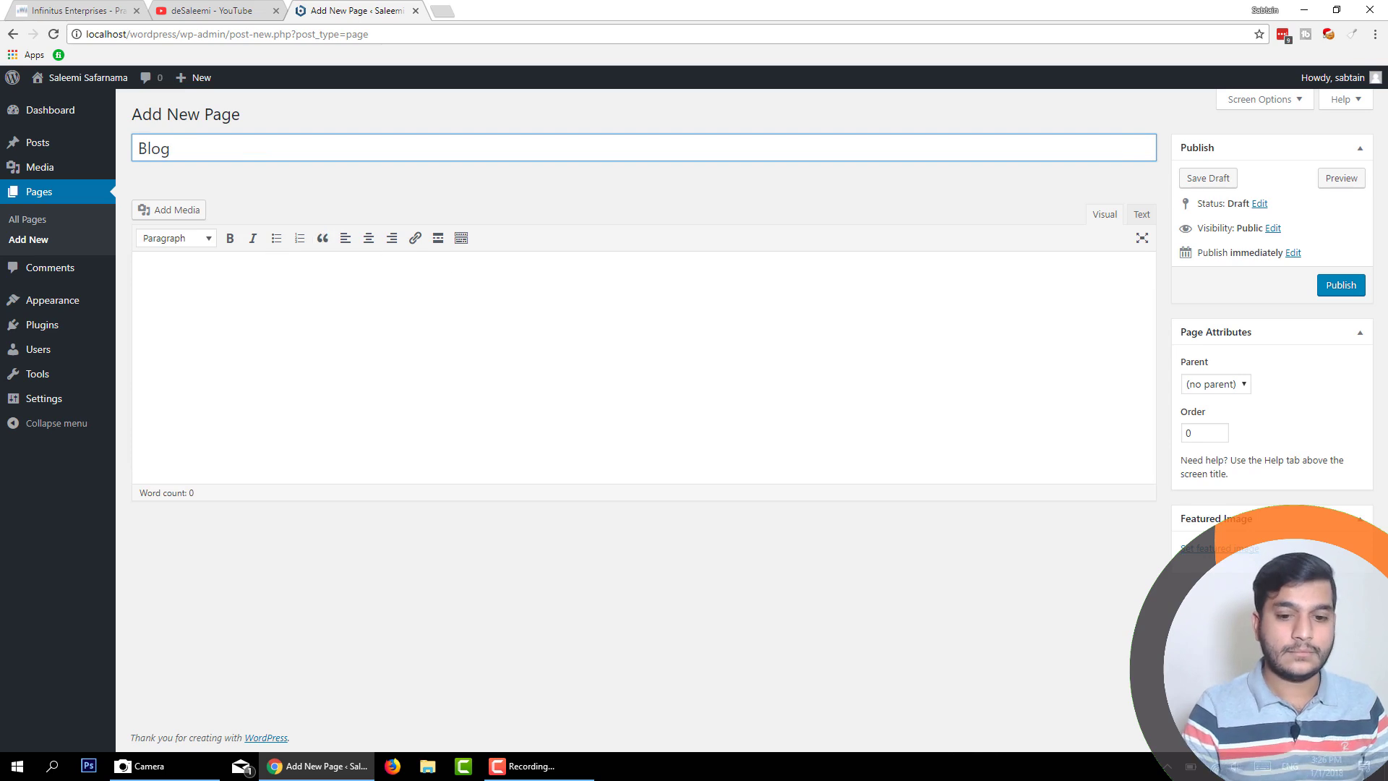
left_click(1340, 287)
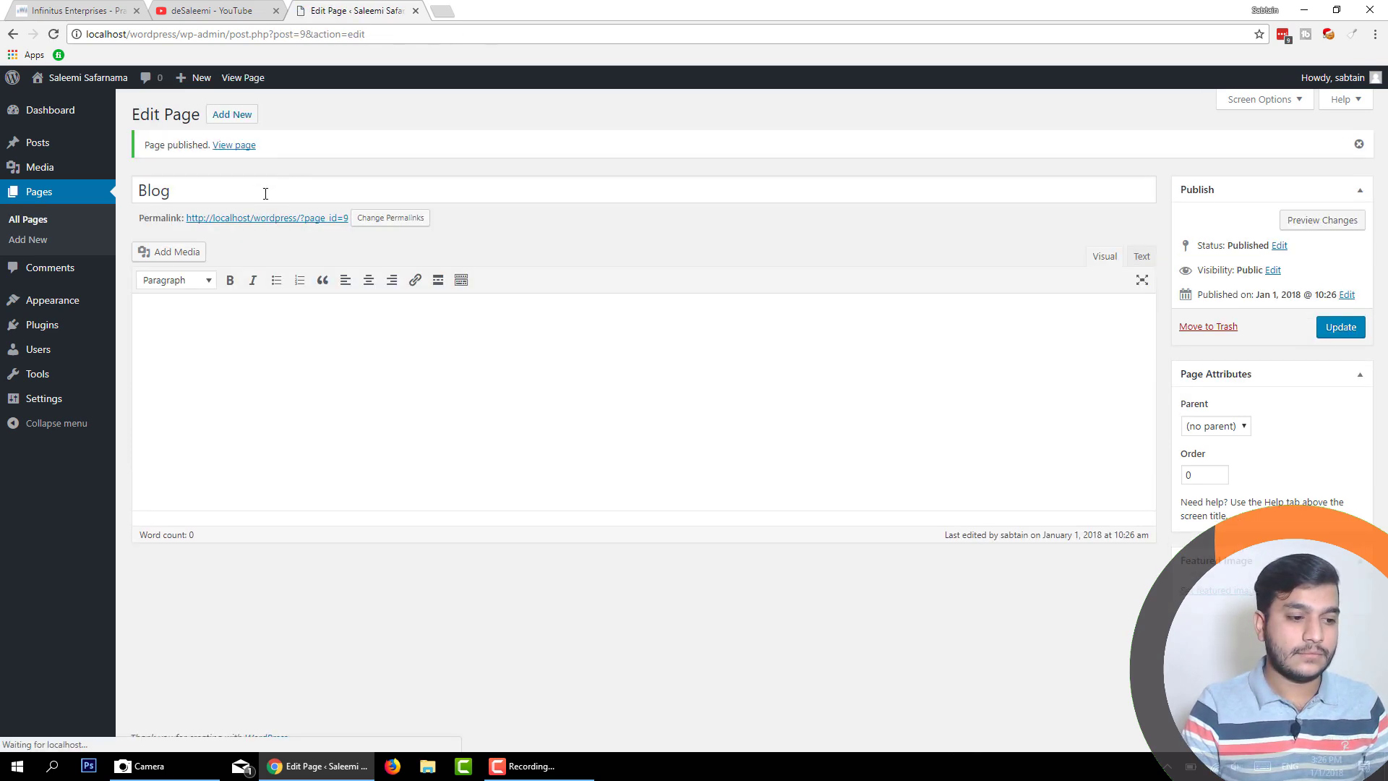
Create another page titled About Us with no content and publish it
left_click(238, 144)
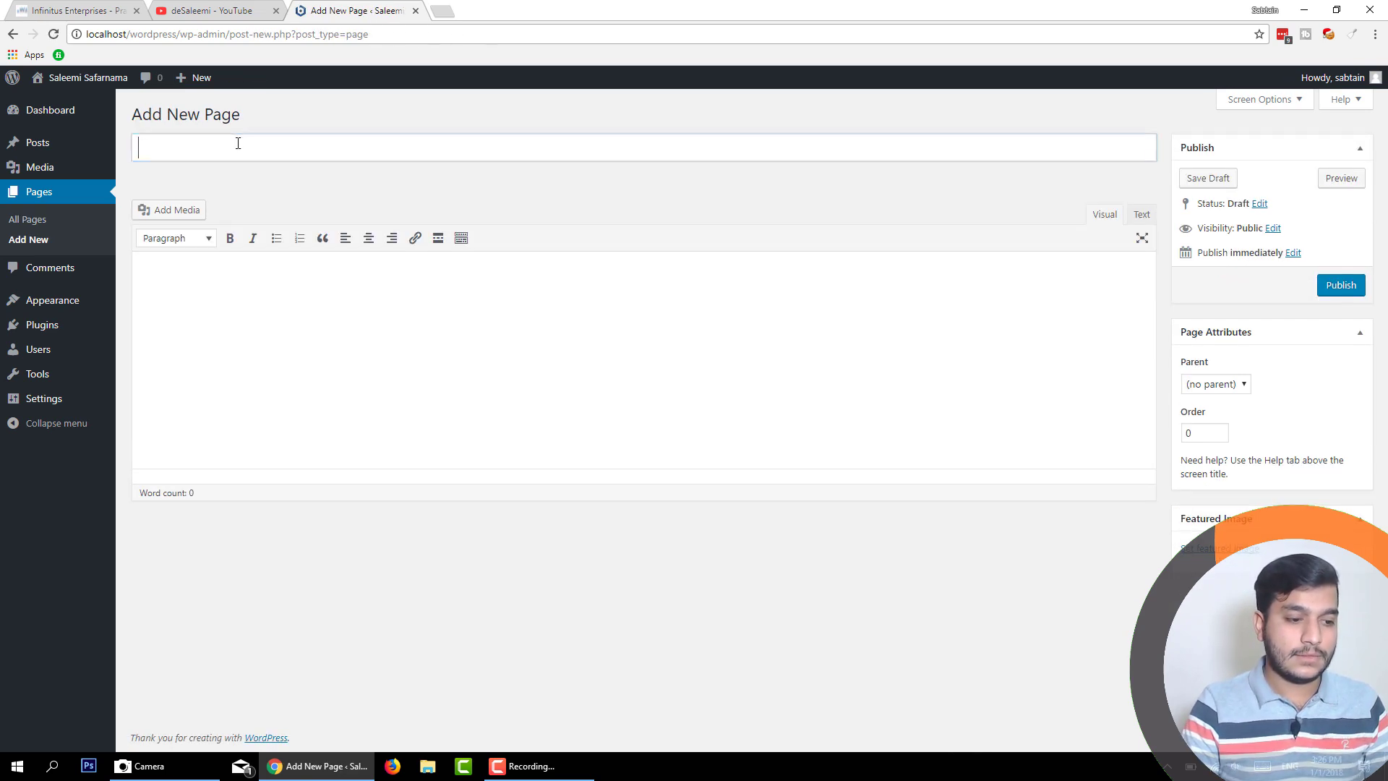
type("About Us")
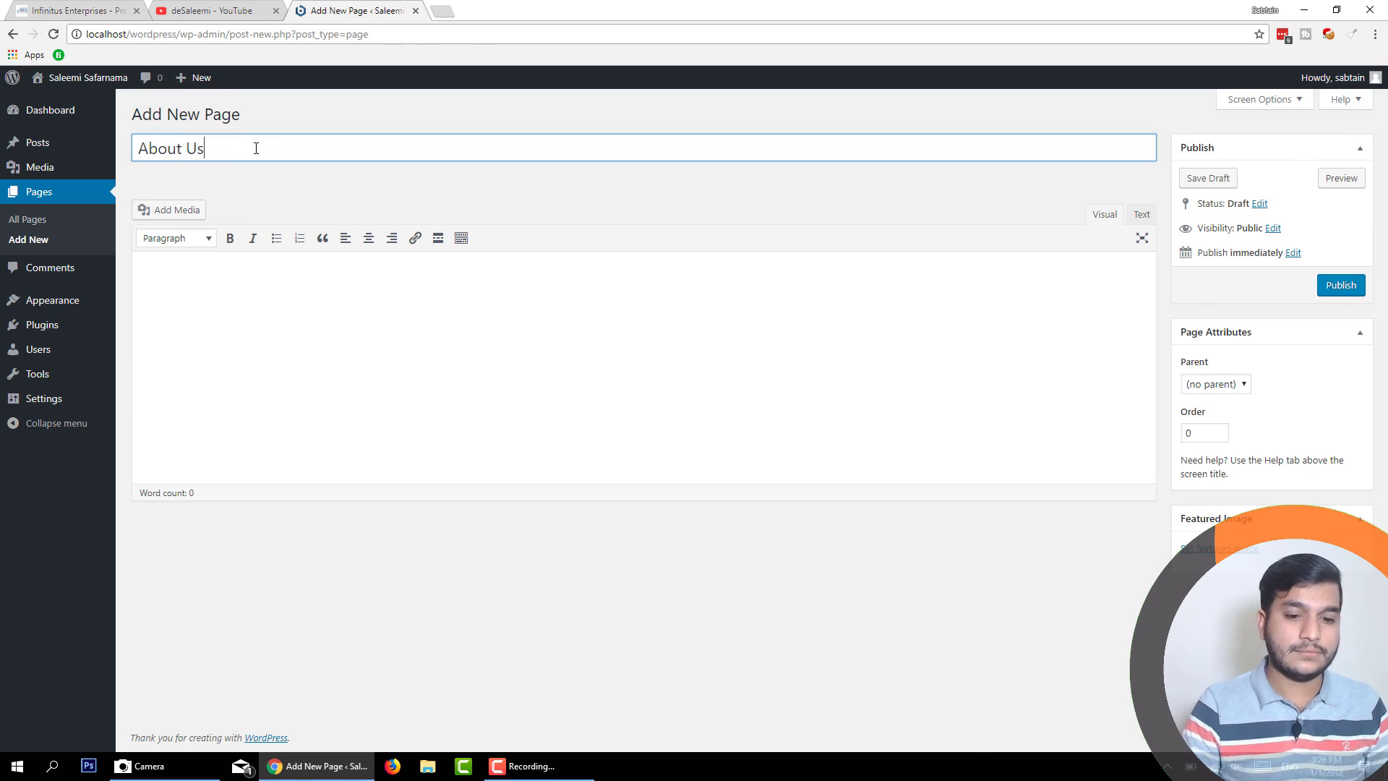
left_click(1338, 299)
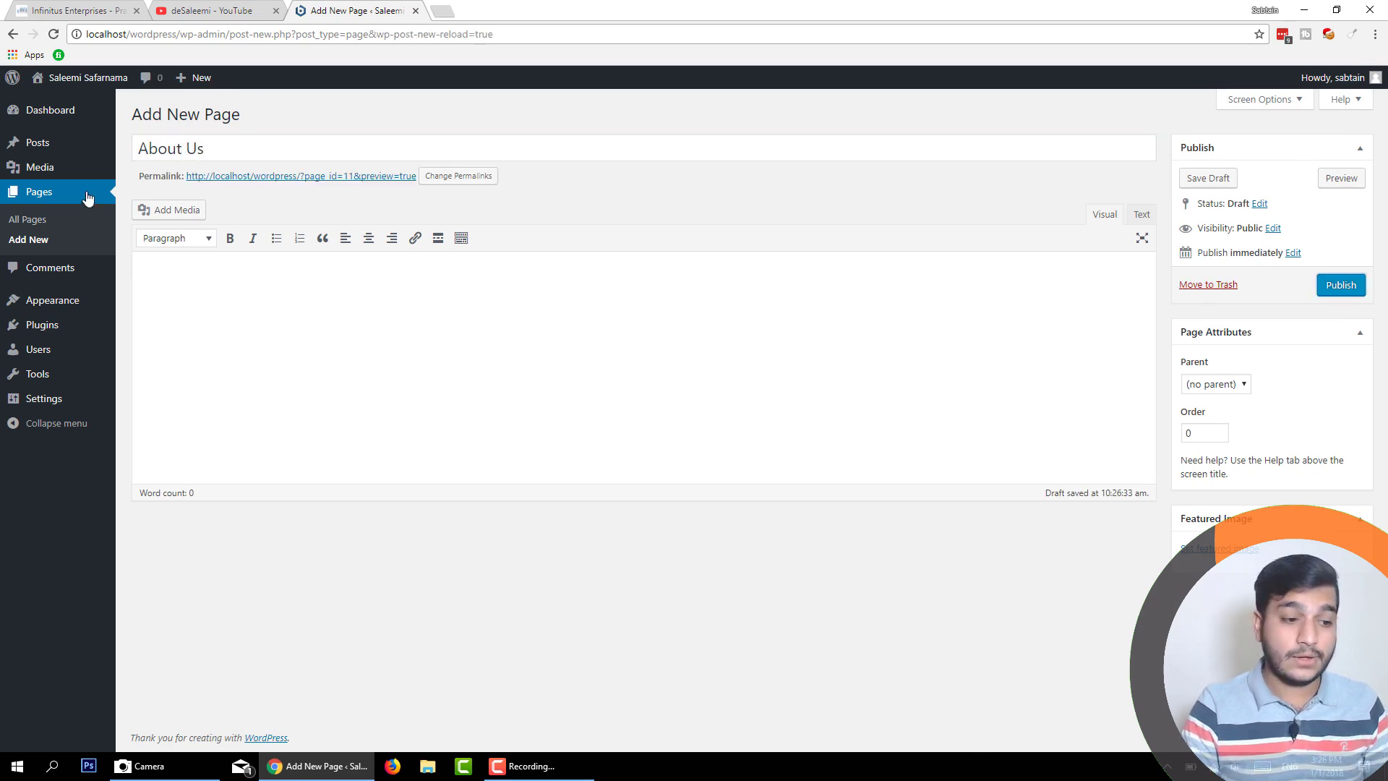
left_click(1341, 284)
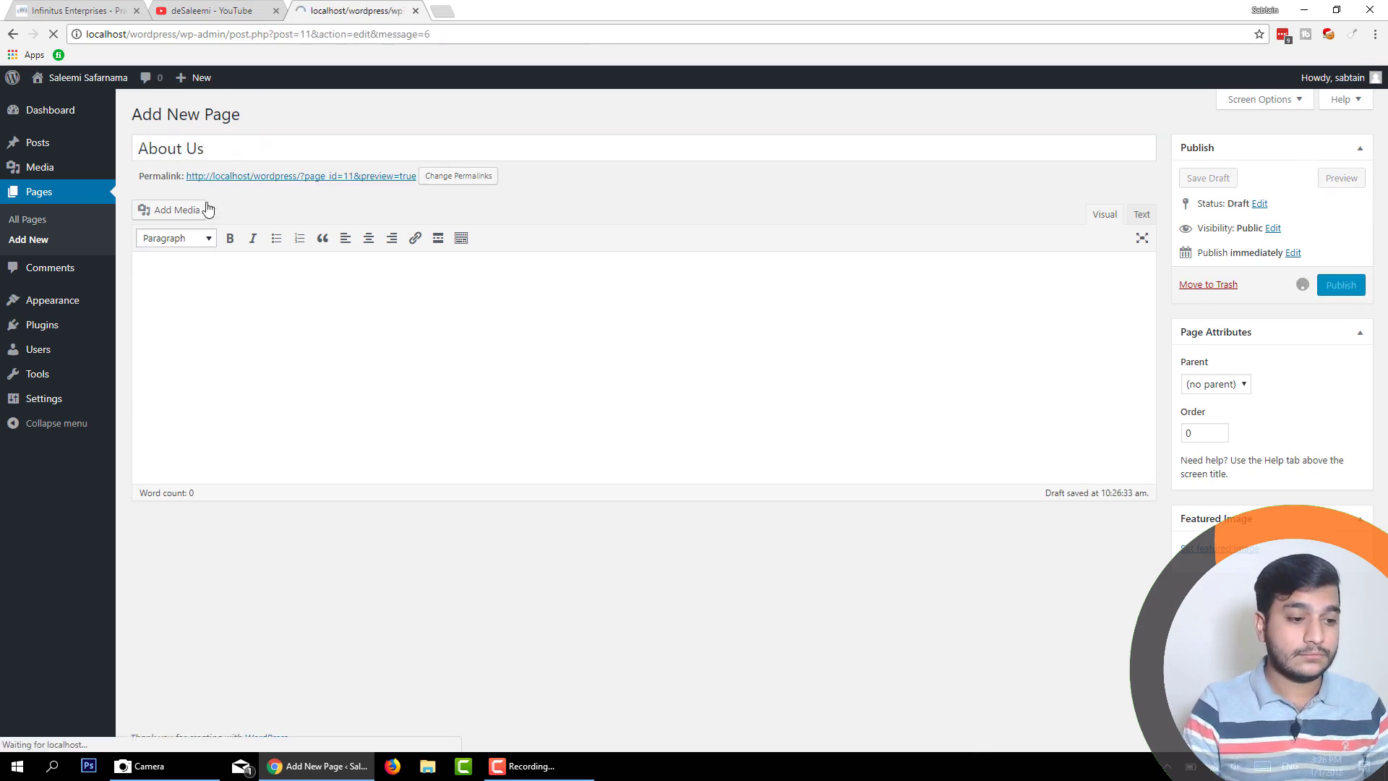
Create and publish an empty page titled Contact Us, and open the list of all pages
left_click(232, 118)
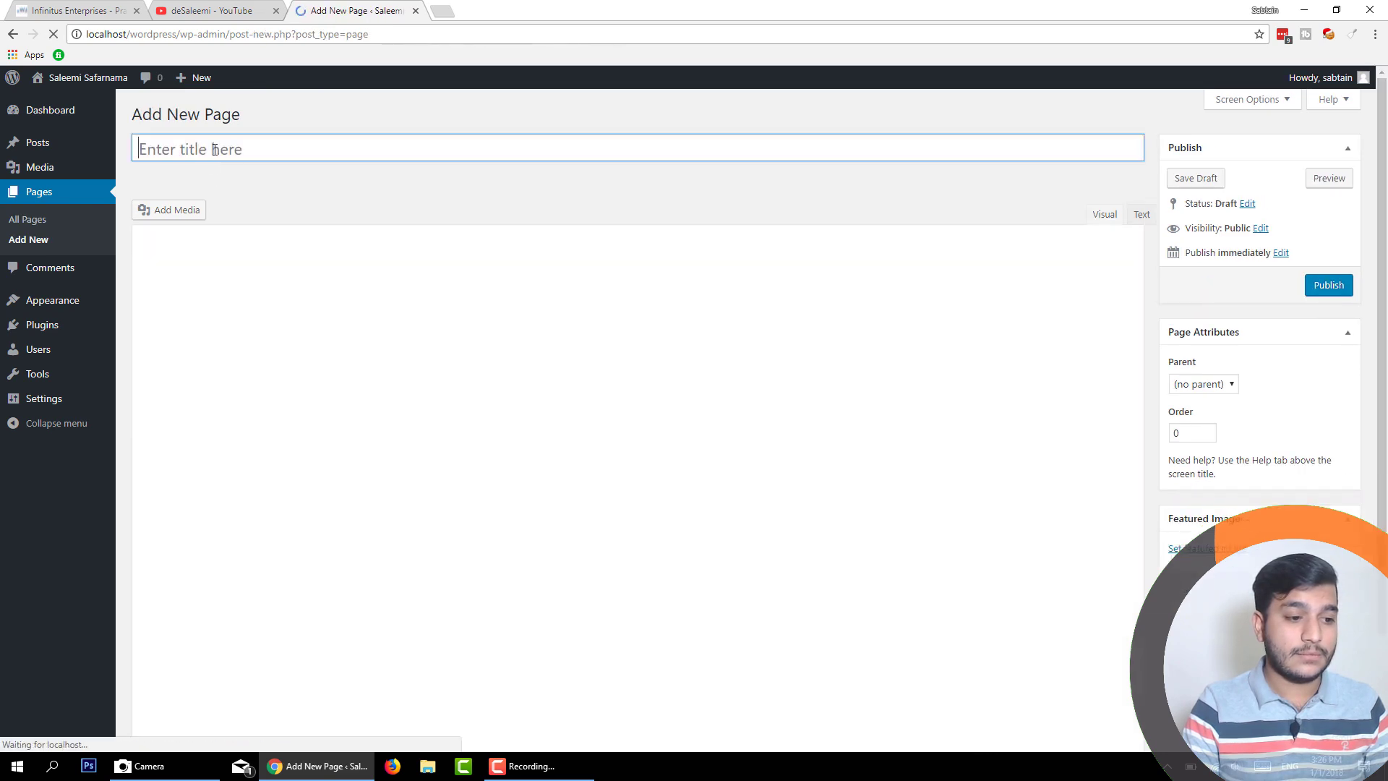
left_click(215, 147)
type("Contact Us")
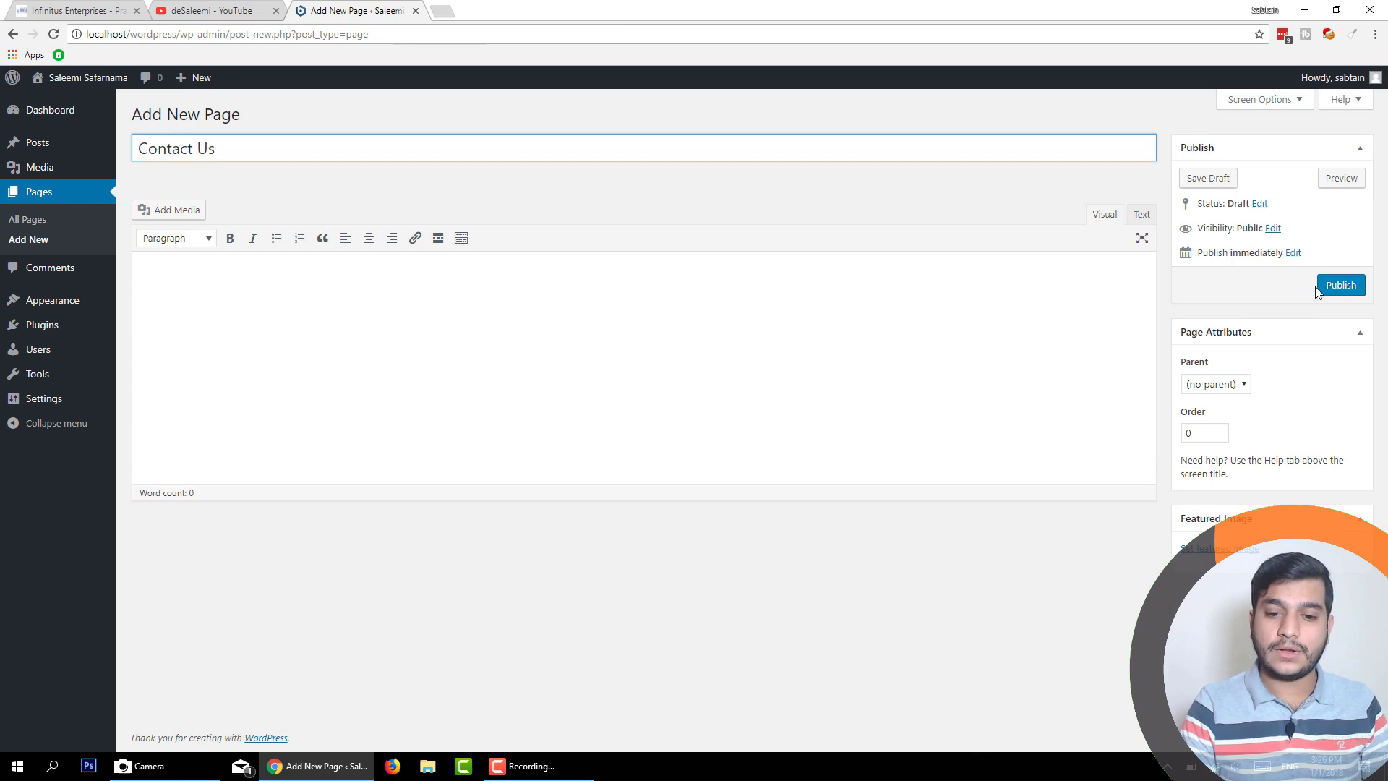
left_click(1317, 288)
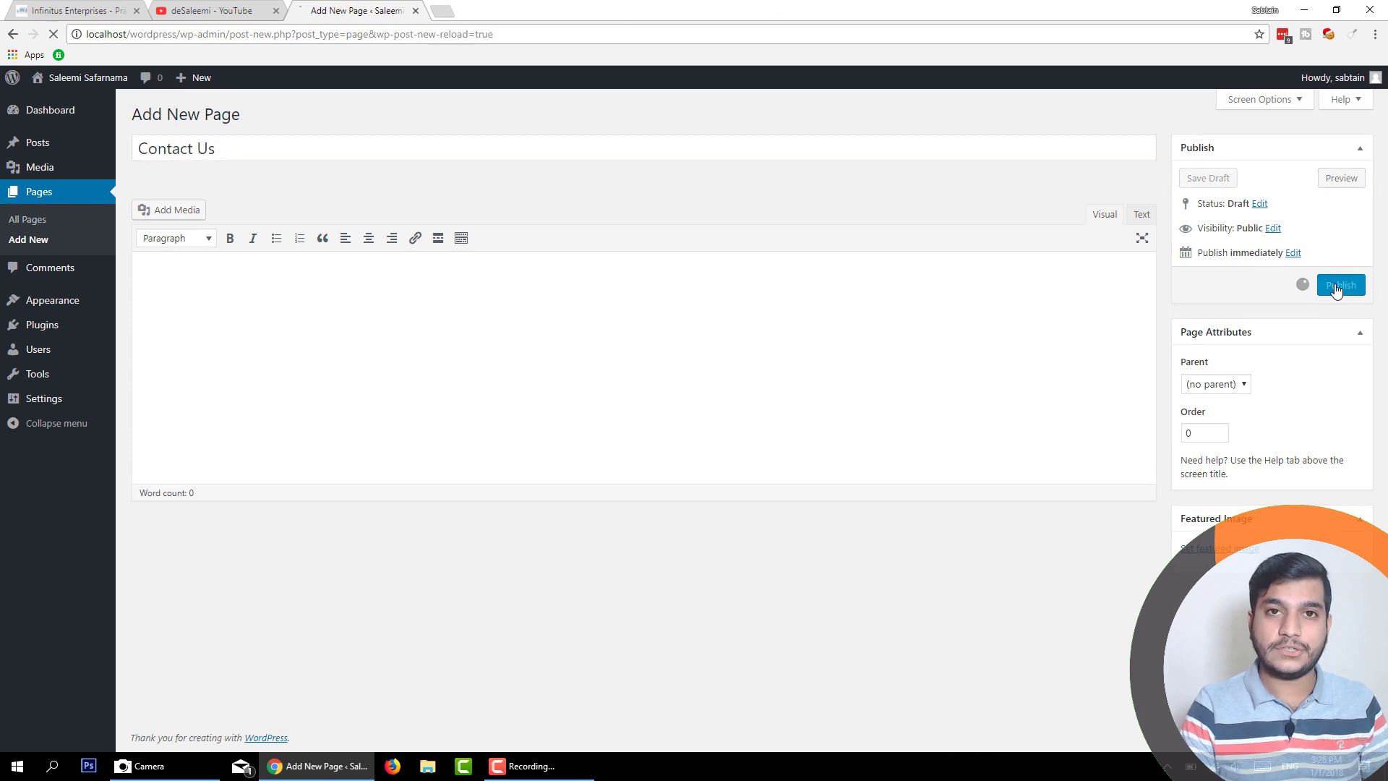
left_click(36, 221)
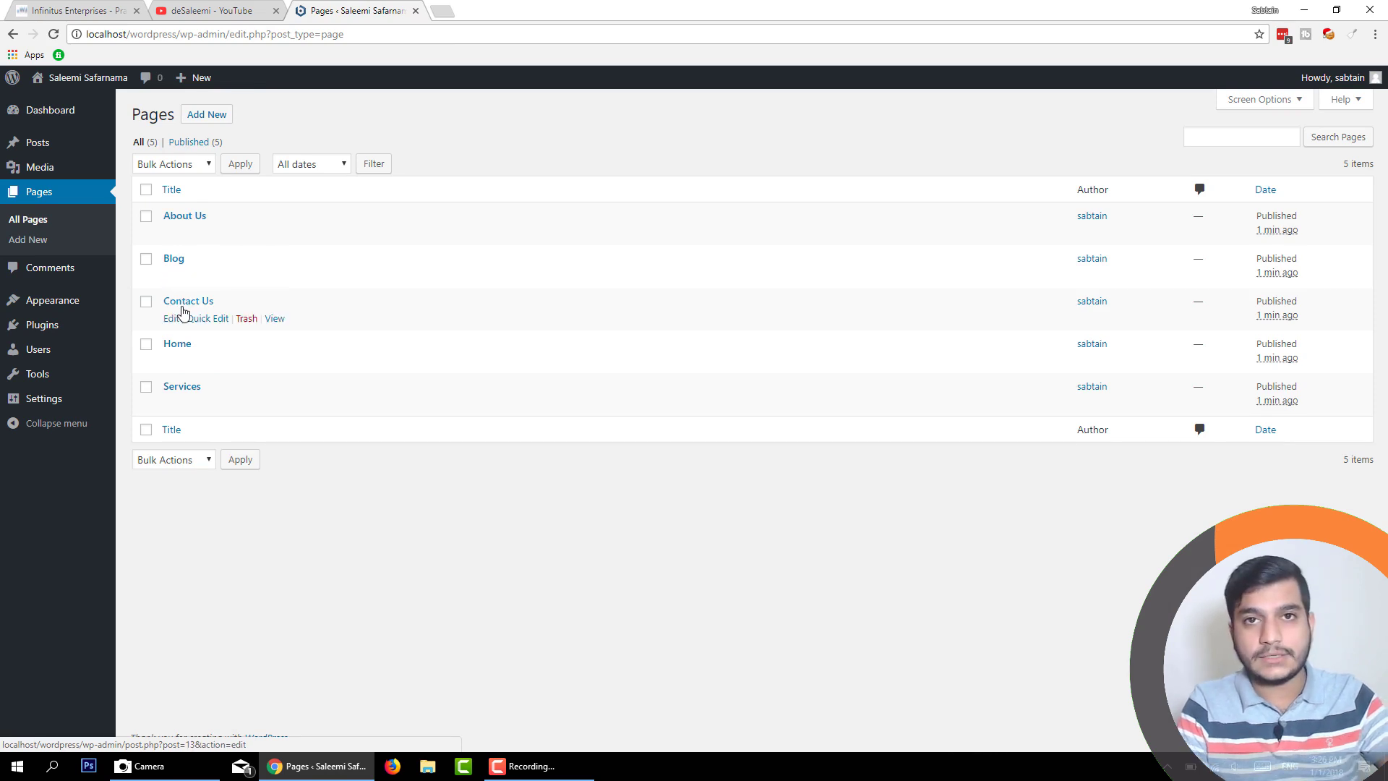
Open the live site in a new browser tab and examine its front page for a navigation menu
mouse_move(80, 79)
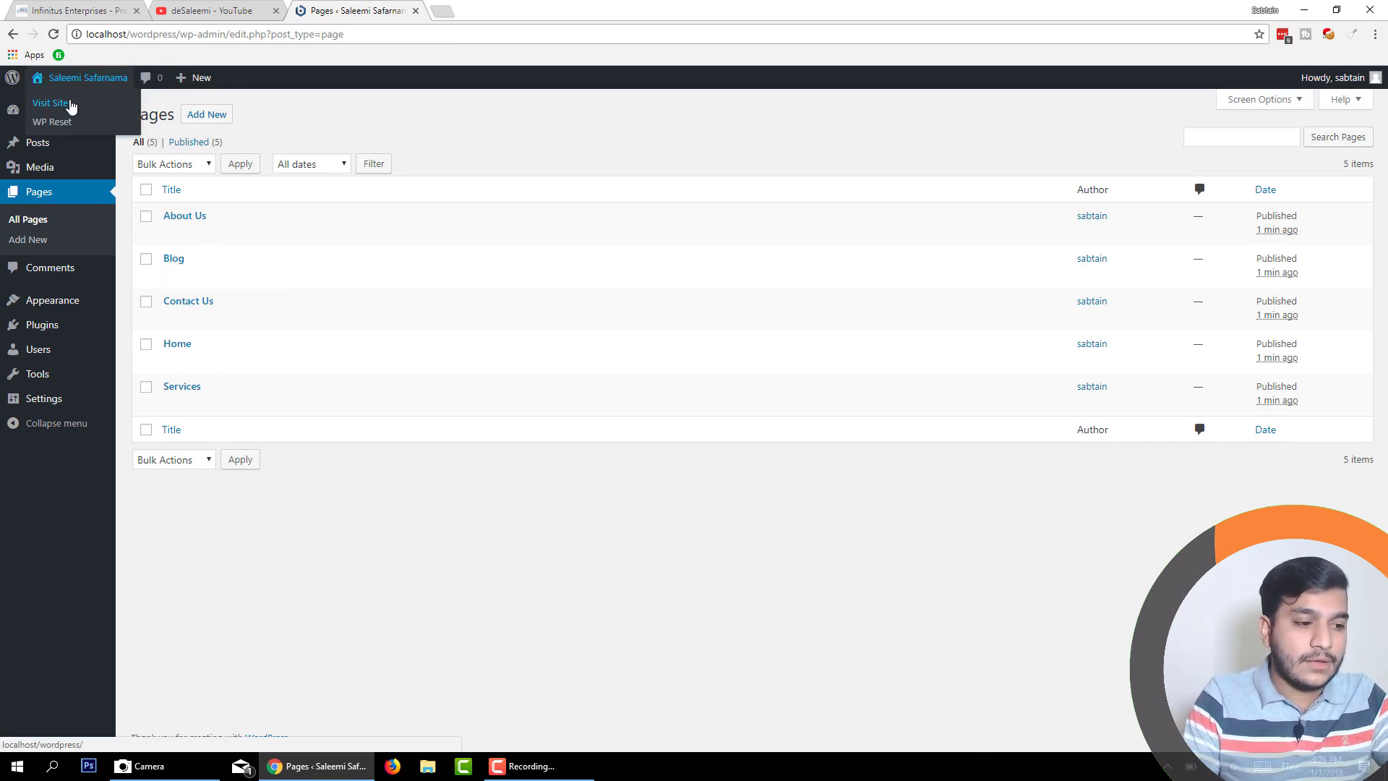
right_click(70, 103)
left_click(135, 110)
left_click(491, 12)
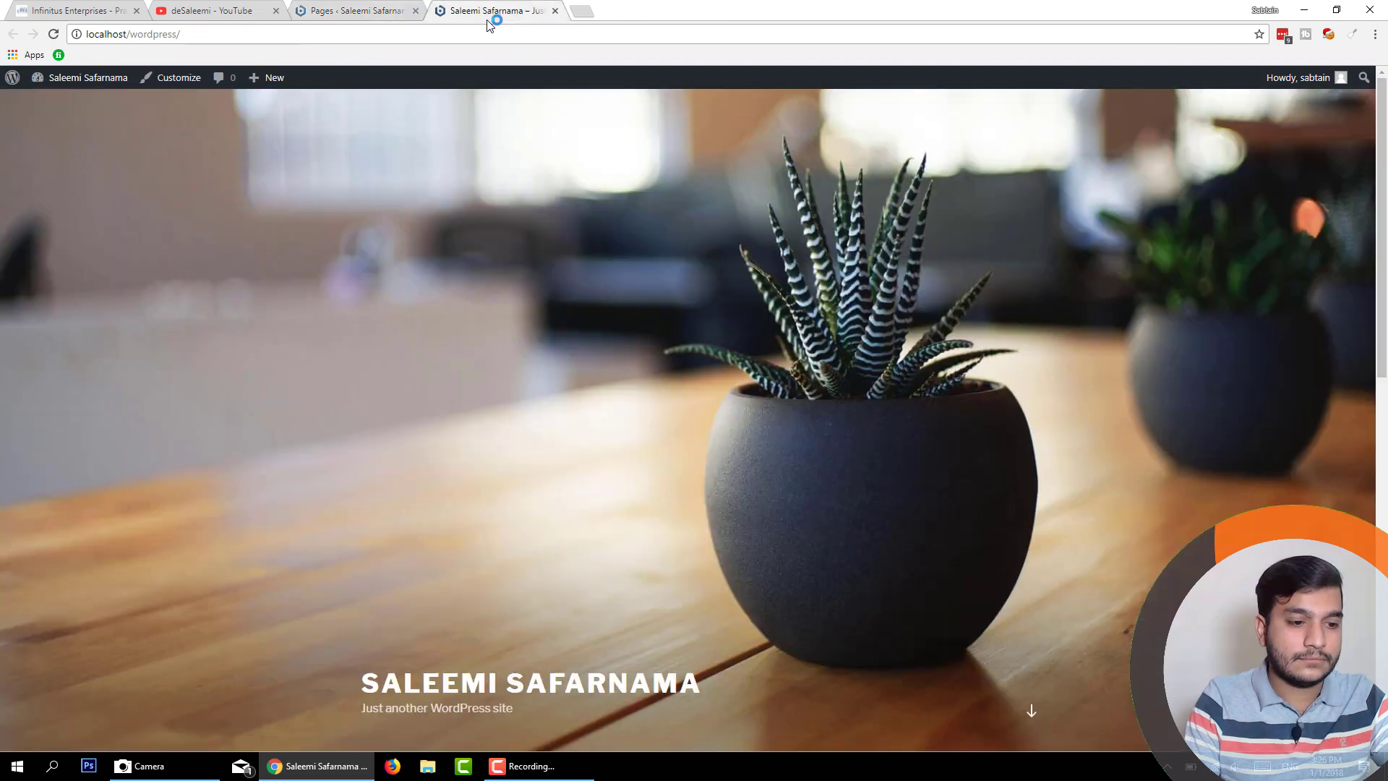
scroll(717, 367, "down", 10)
scroll(720, 367, "up", 5)
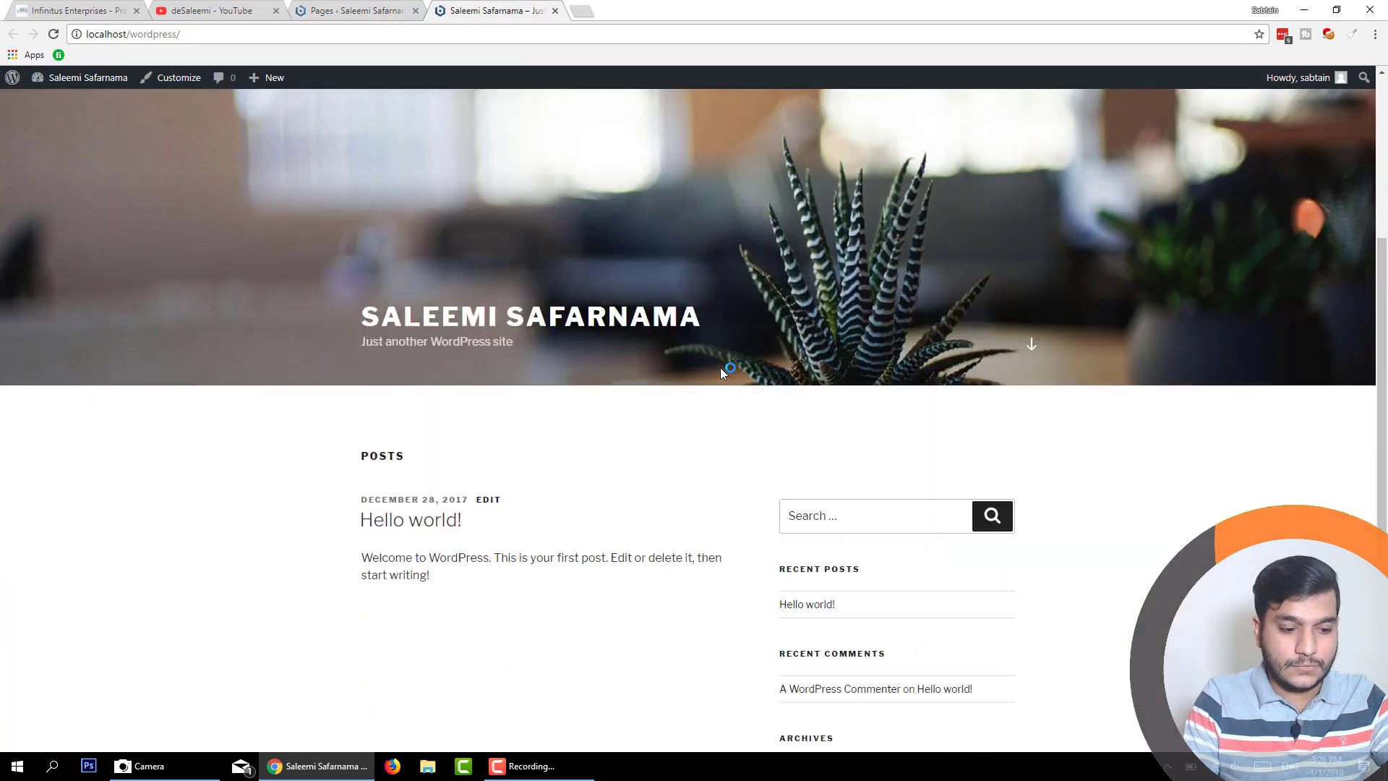
scroll(720, 368, "down", 2)
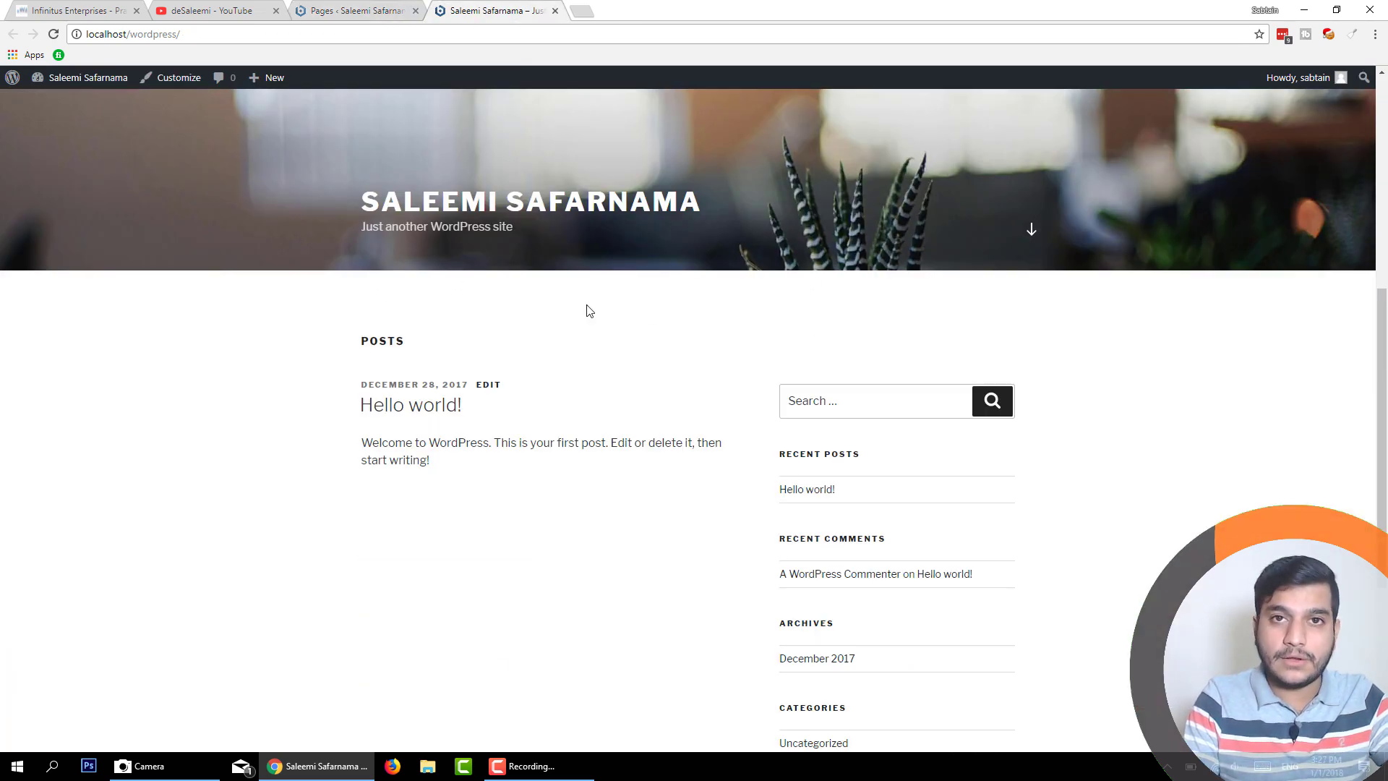
scroll(453, 320, "down", 5)
Return to the dashboard and create a new navigation menu named Main Menu
left_click(350, 11)
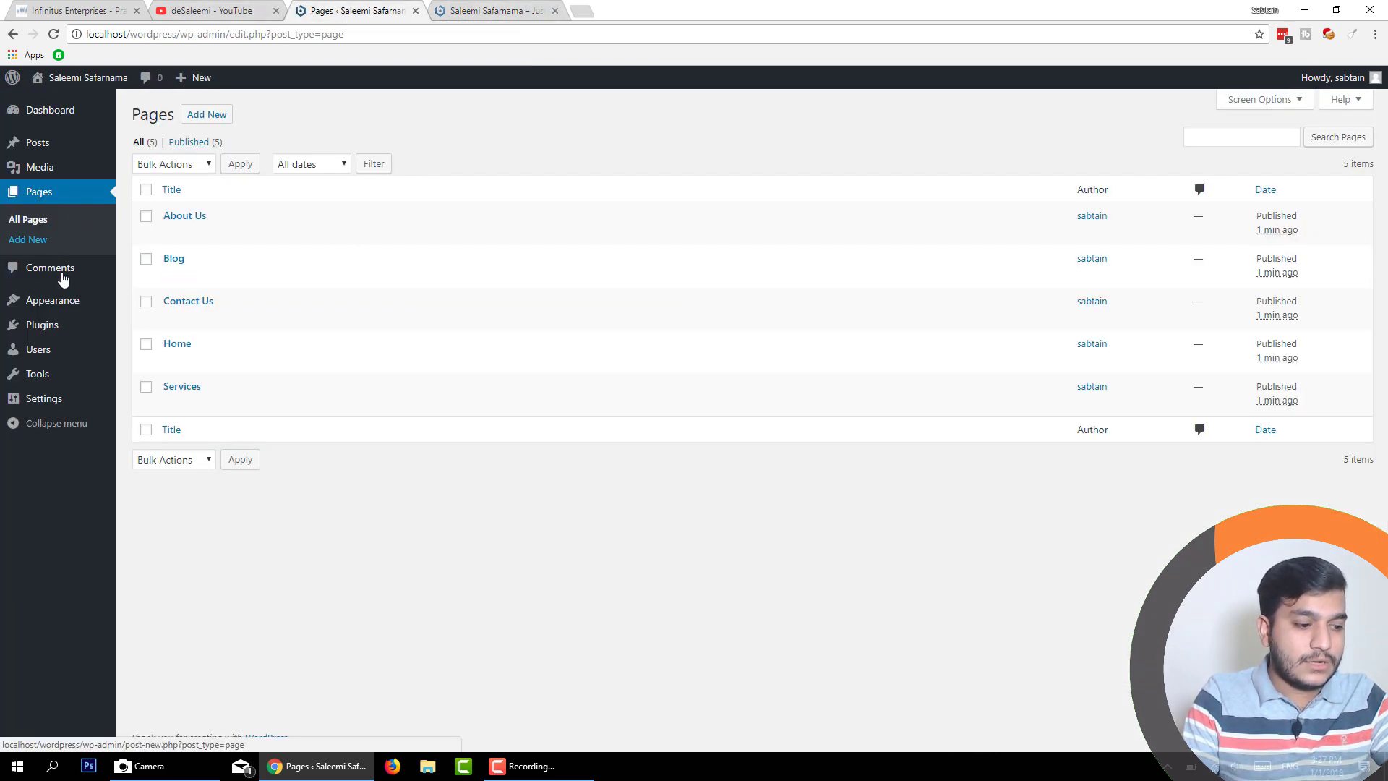
mouse_move(70, 315)
left_click(144, 364)
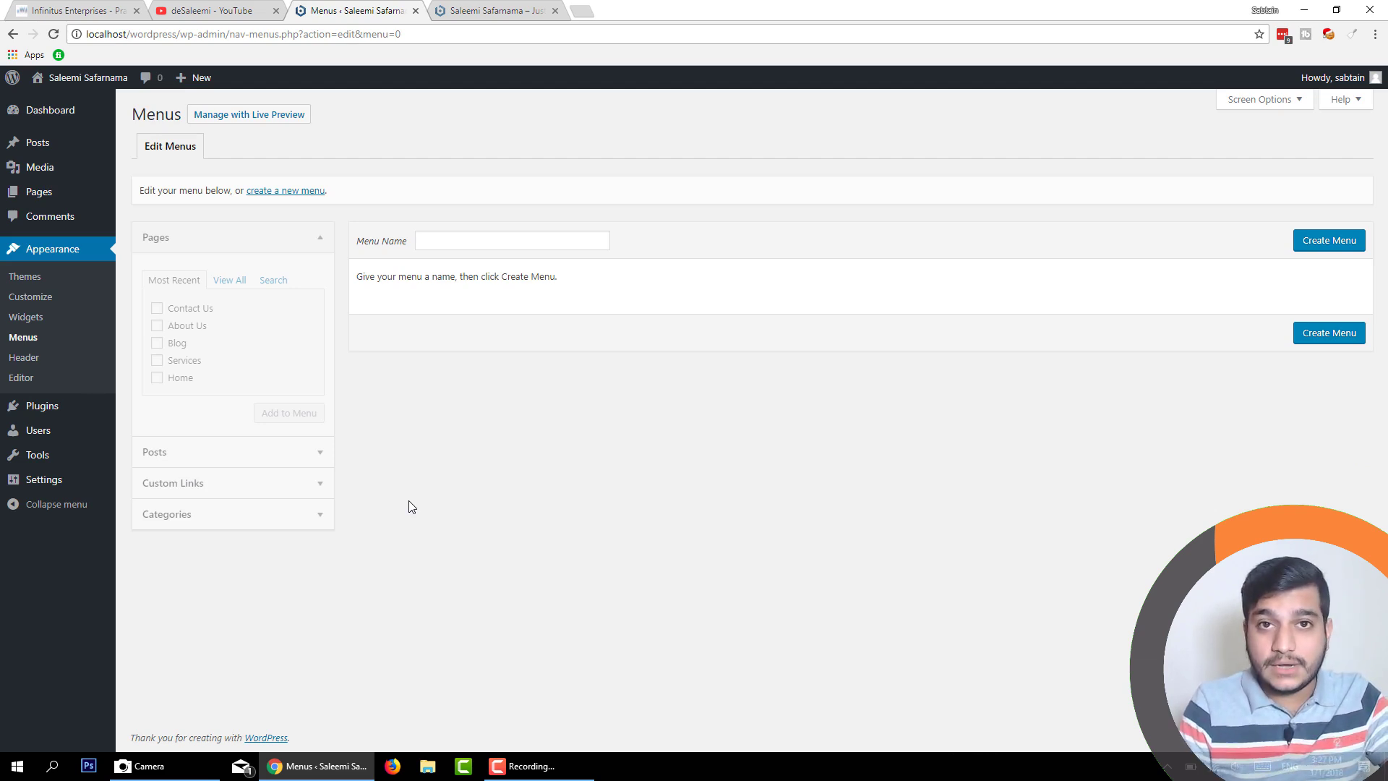
left_click(494, 240)
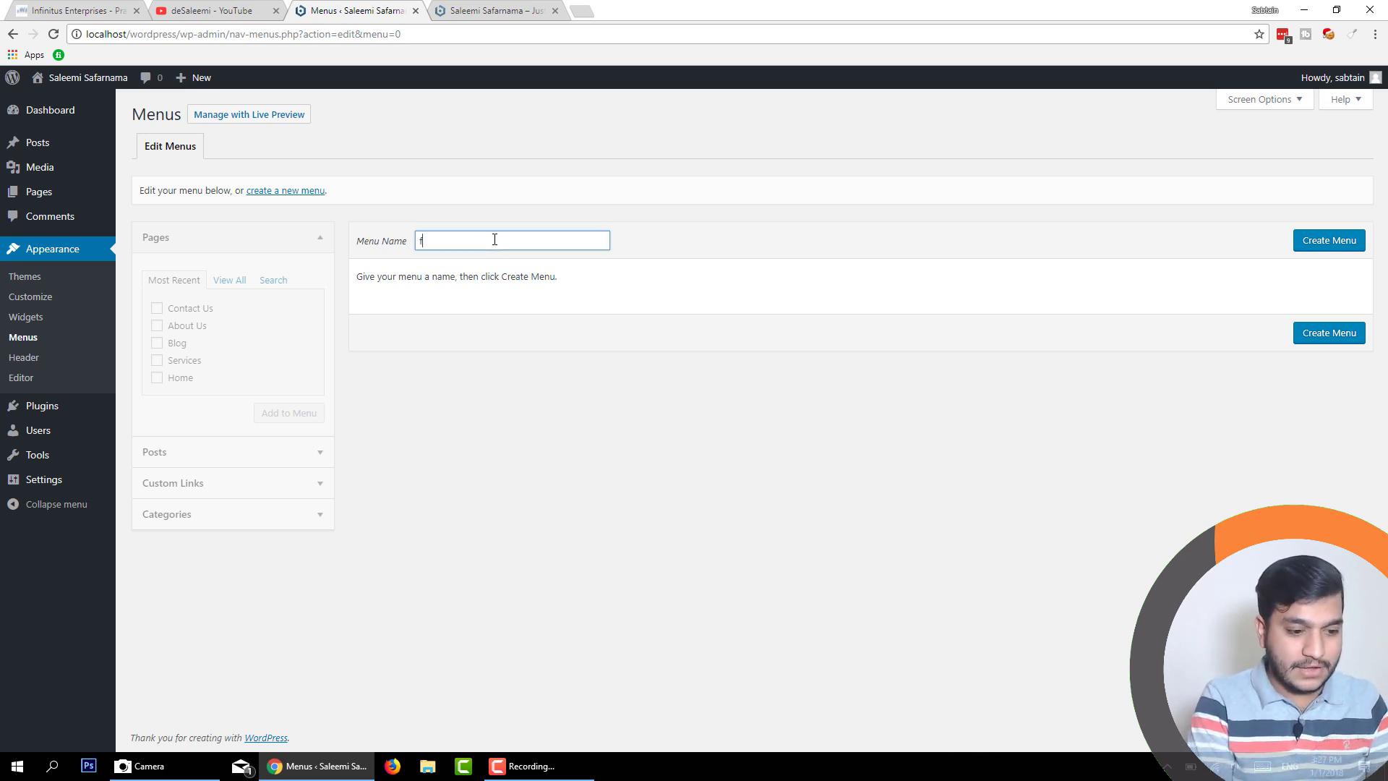
type("Main Menu")
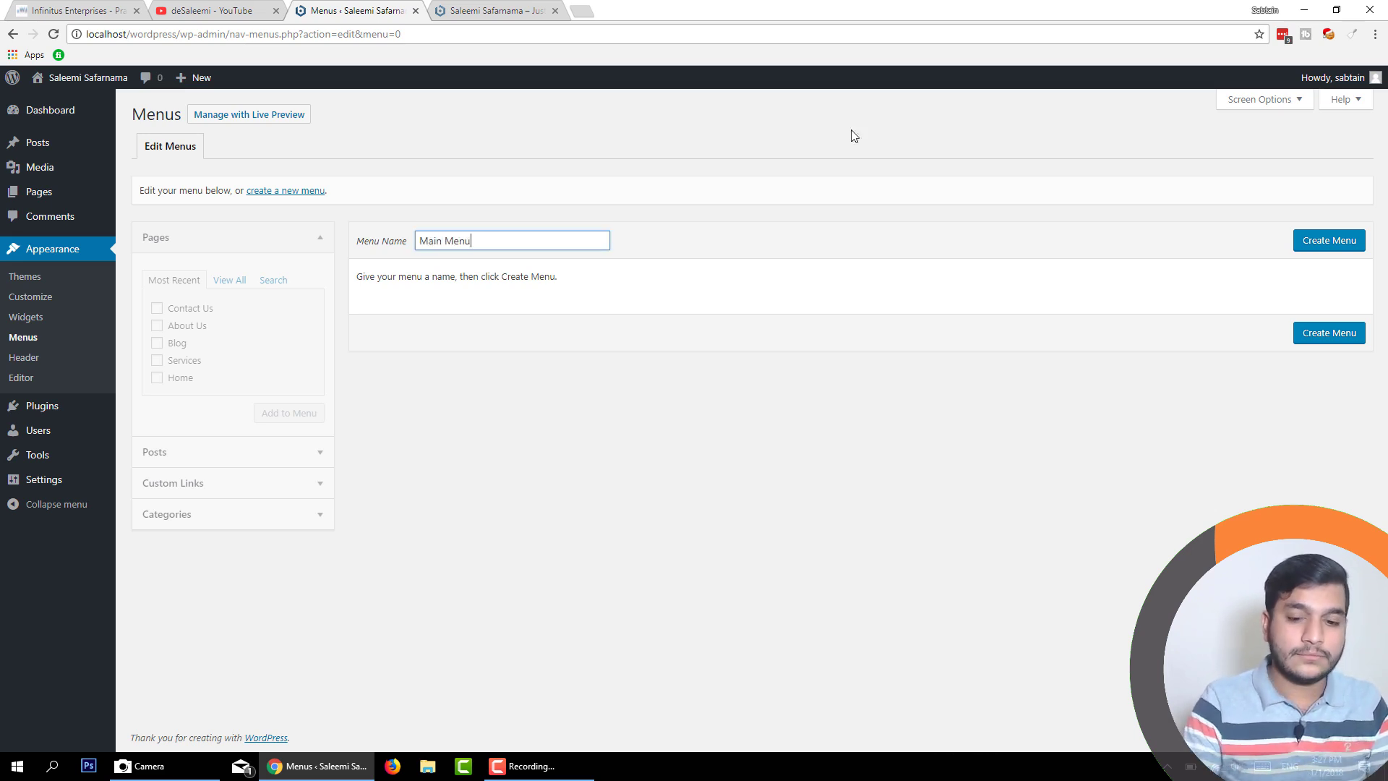
left_click(1341, 240)
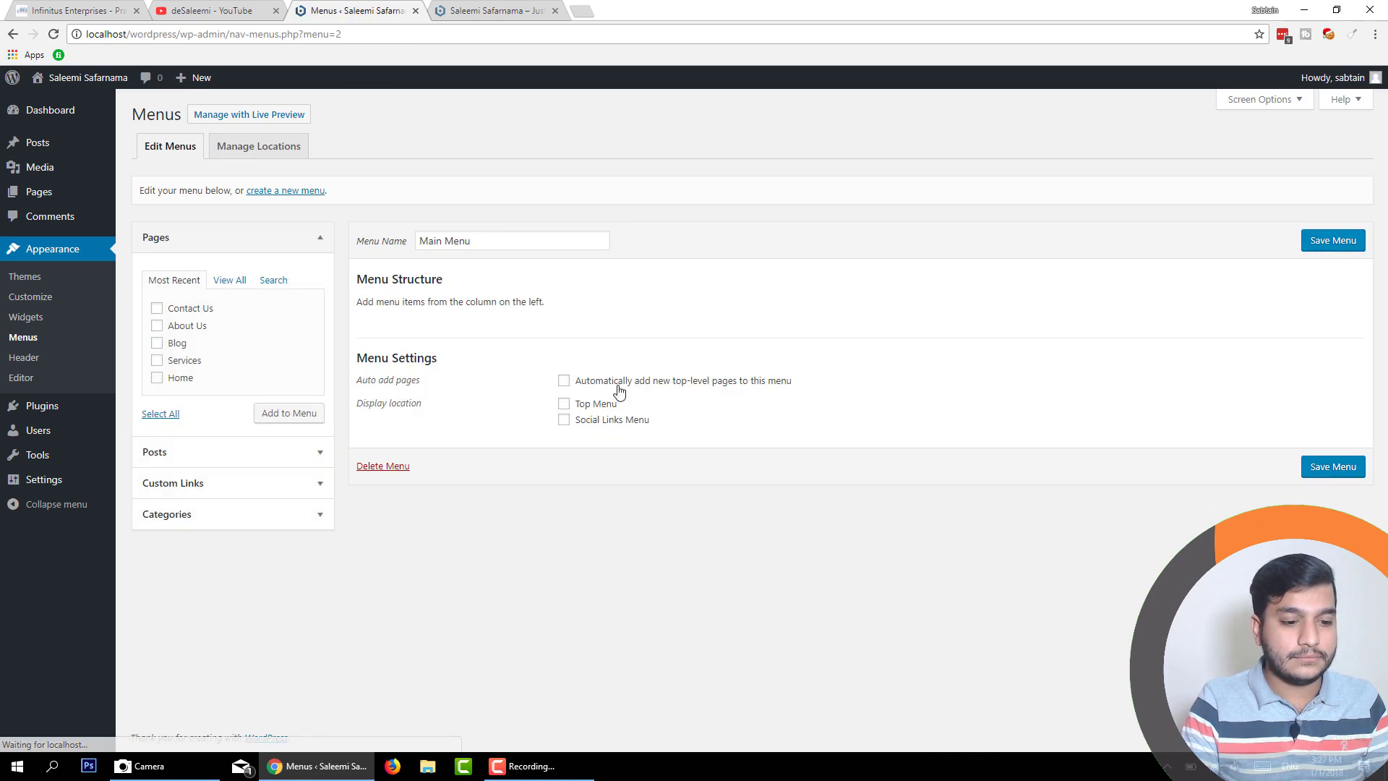
Add every available page entry, including both Home entries, About Us, Blog, Contact Us and Services, to Main Menu
left_click(231, 284)
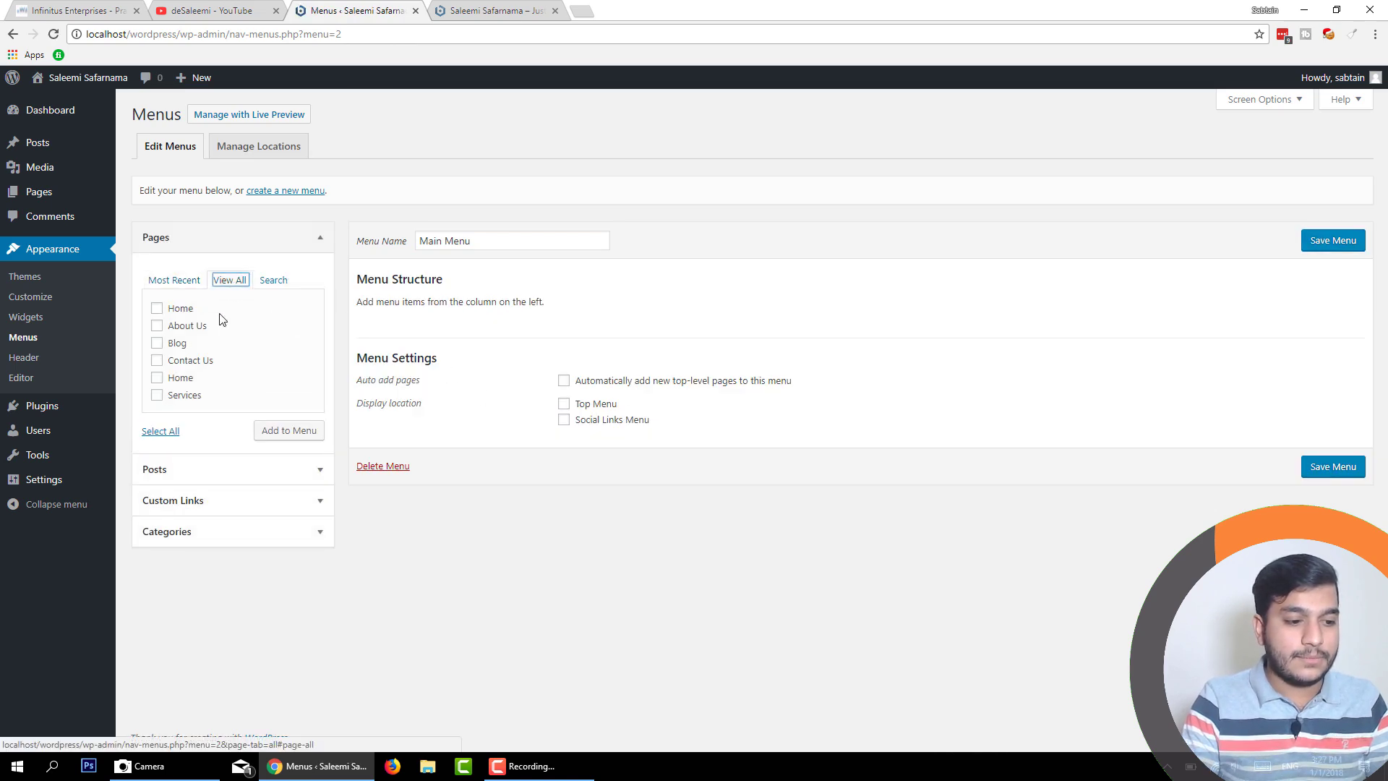
left_click(177, 310)
left_click(177, 327)
left_click(177, 344)
left_click(178, 361)
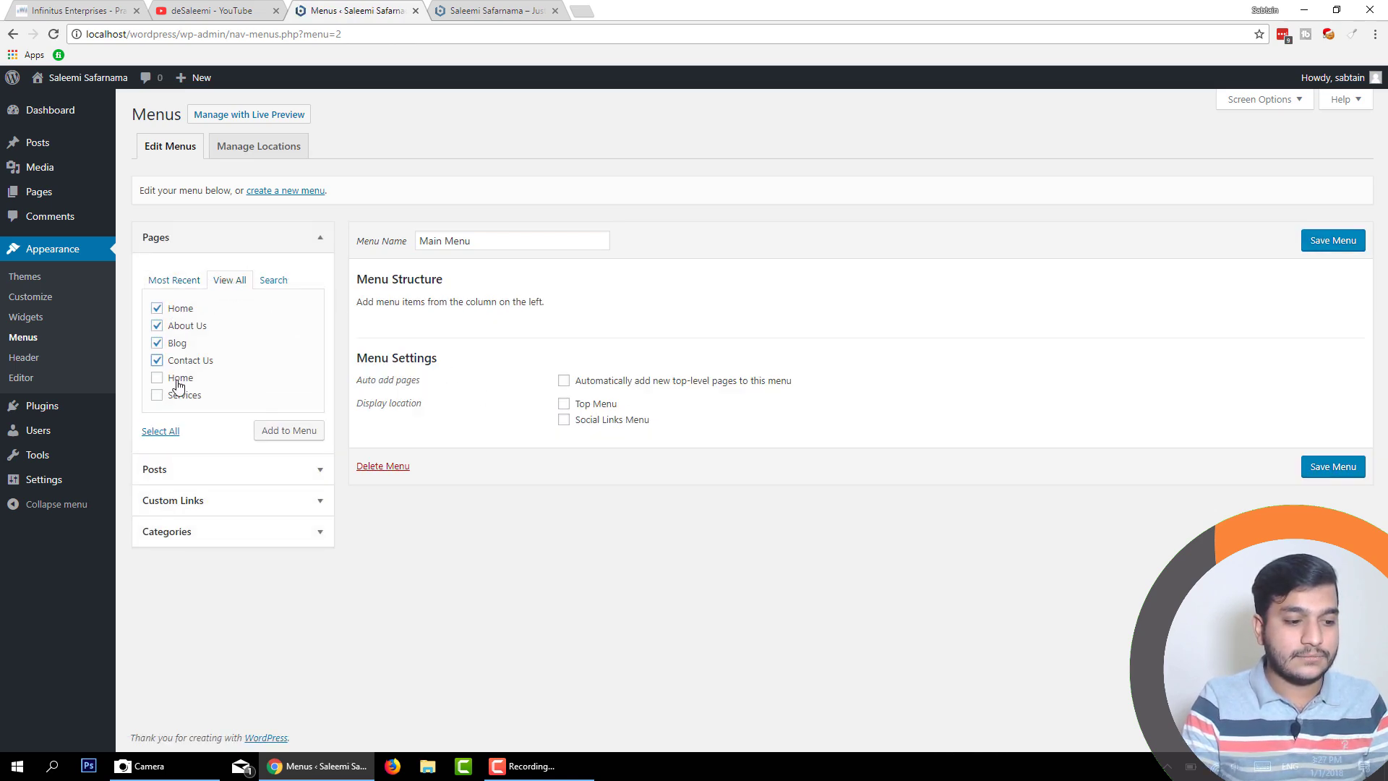
left_click(177, 379)
left_click(178, 396)
left_click(174, 310)
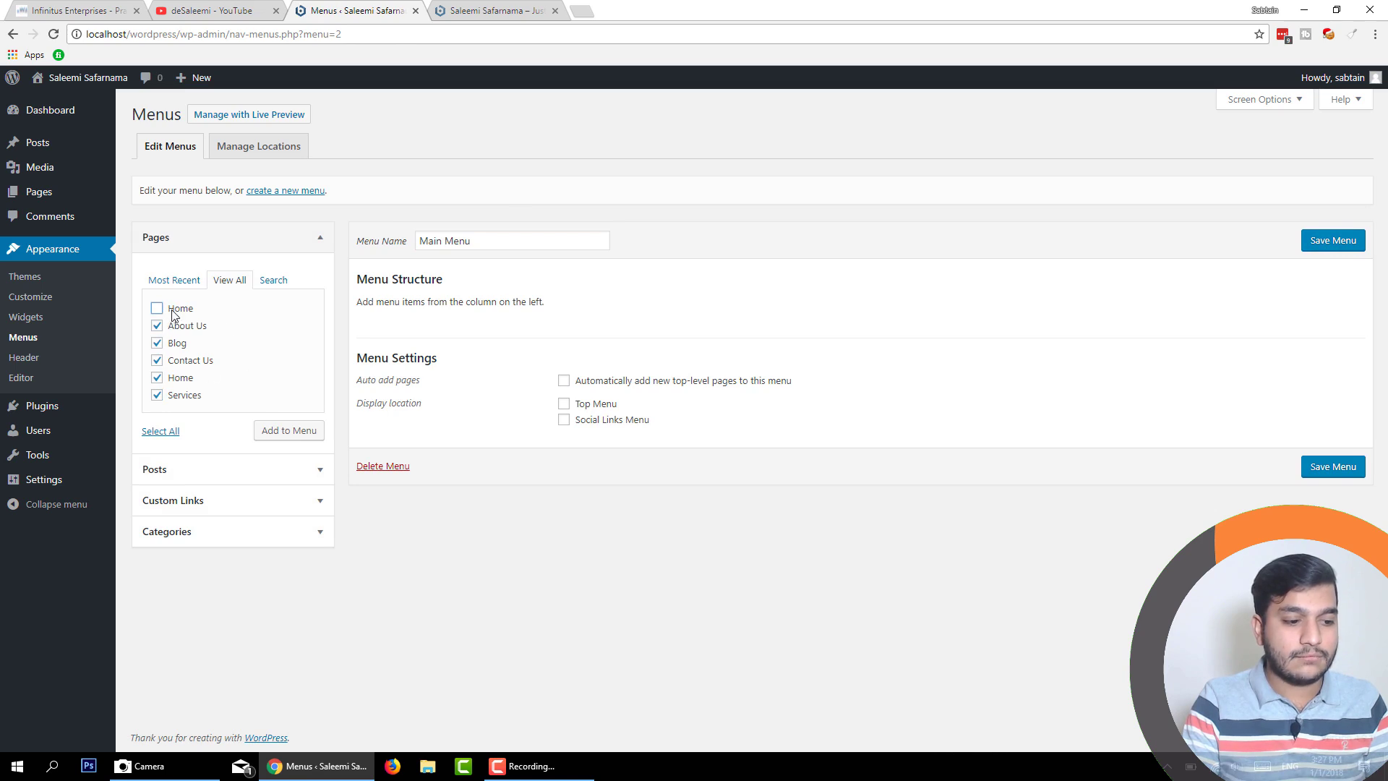
left_click(187, 311)
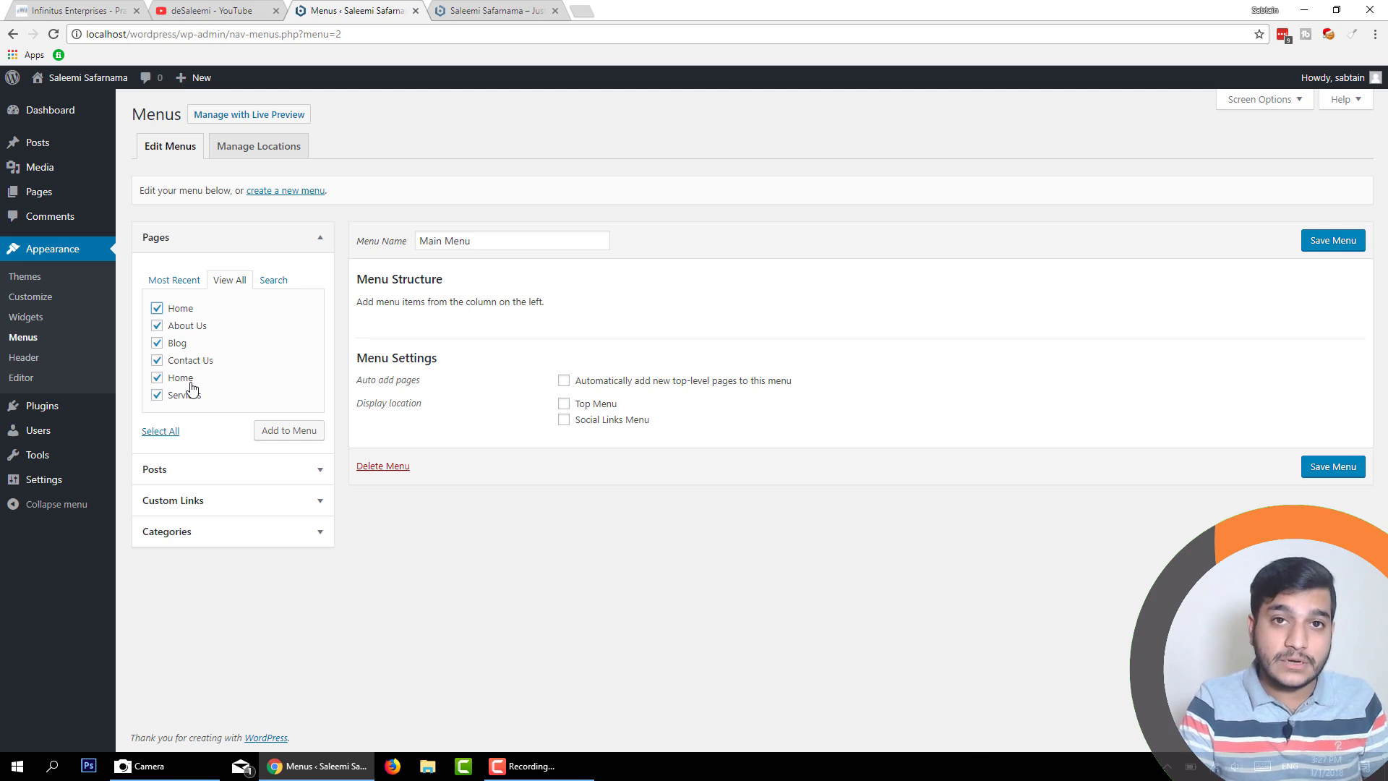
left_click(293, 432)
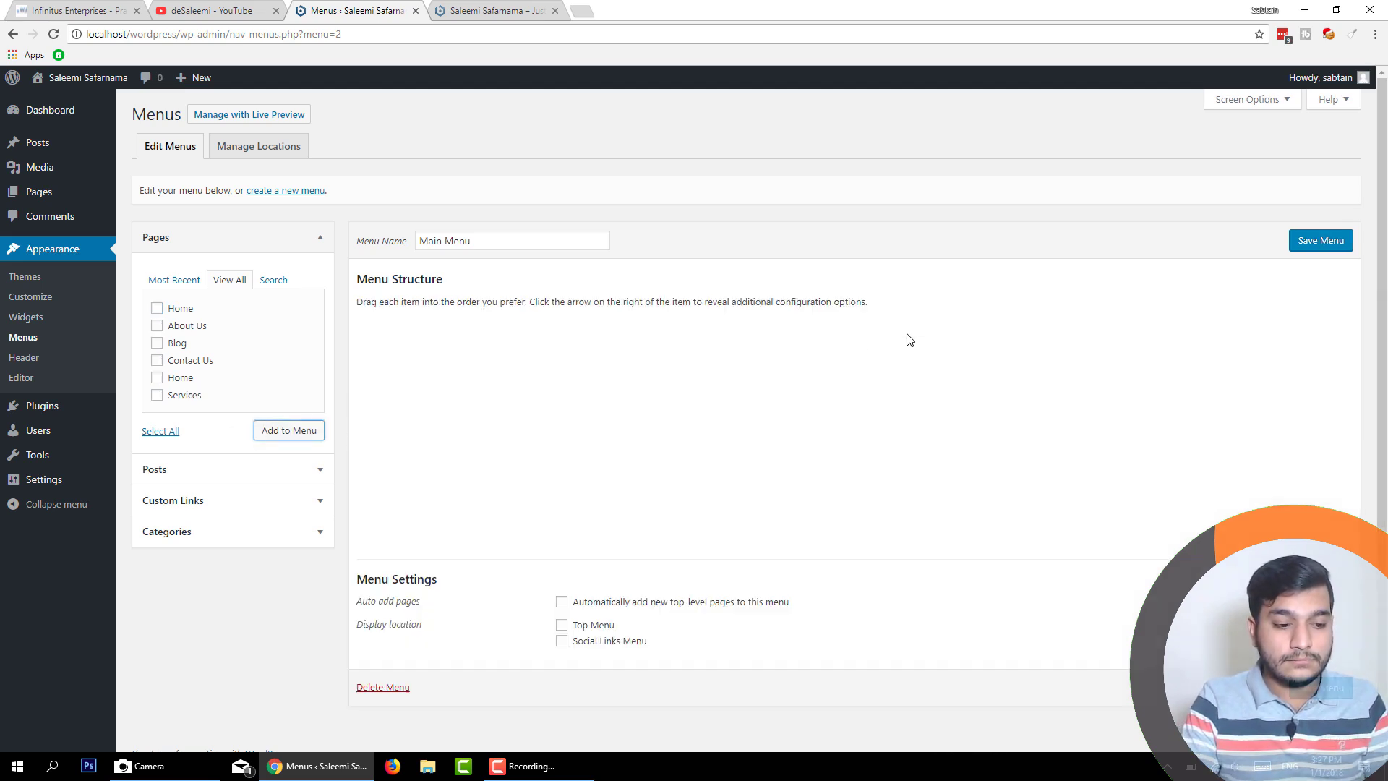
Remove the duplicate Home item of type Page from the menu structure, keeping the Home custom link
scroll(911, 338, "down", 1)
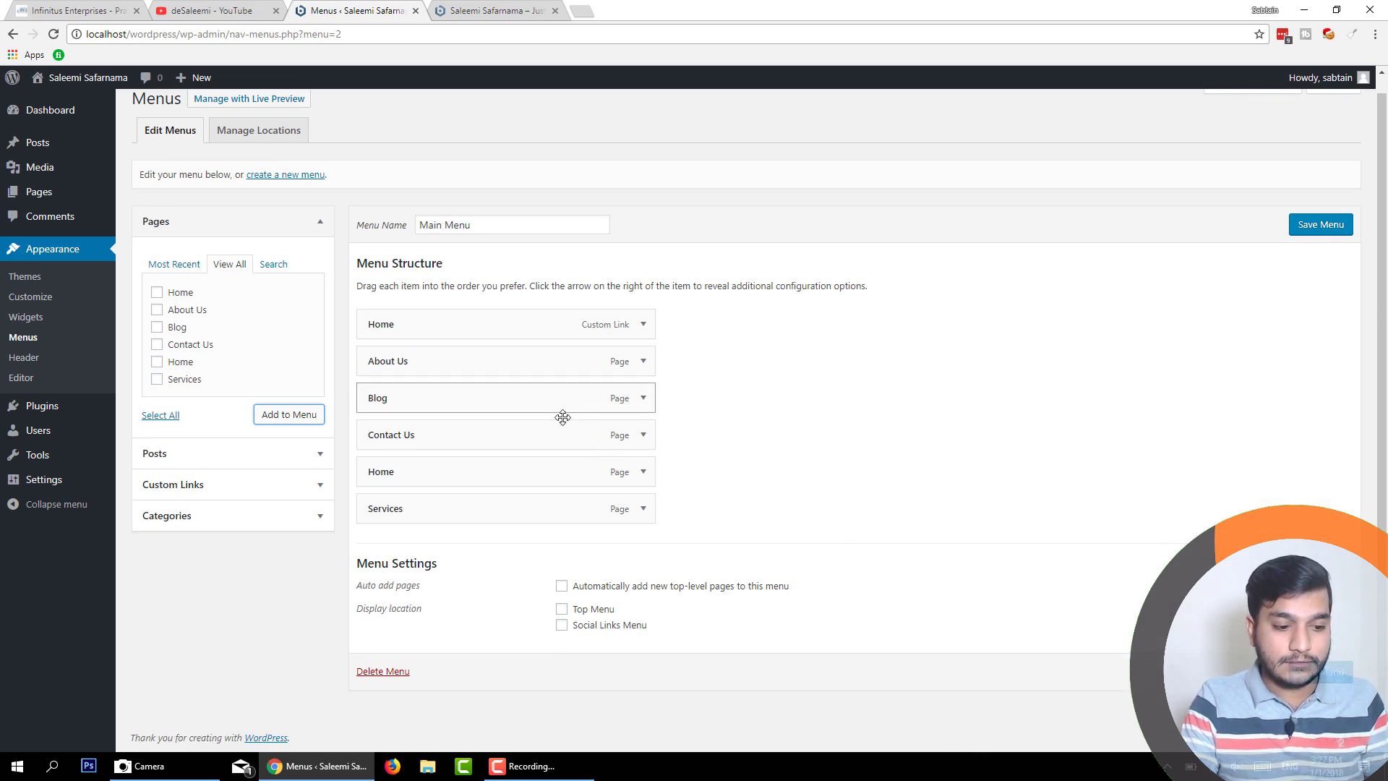
left_click(644, 472)
scroll(453, 548, "down", 2)
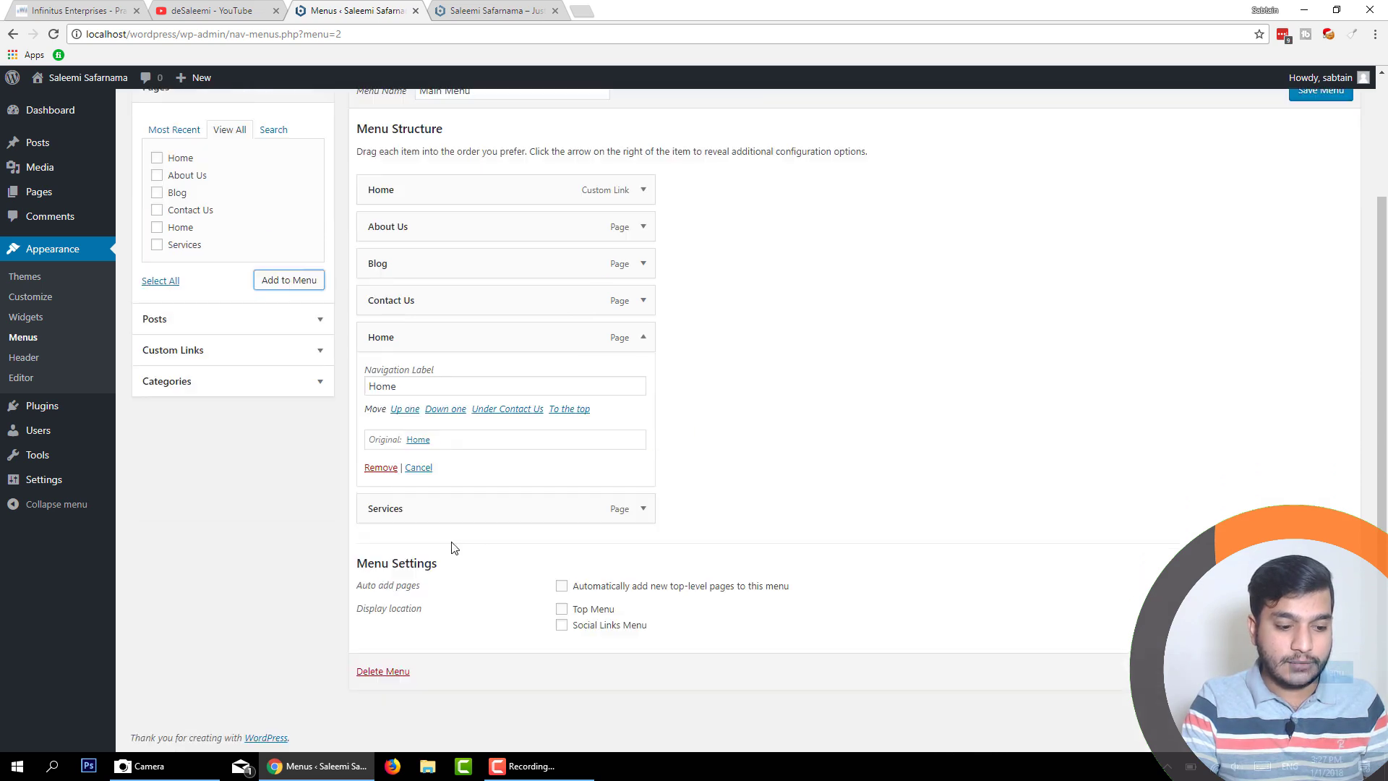
left_click(381, 468)
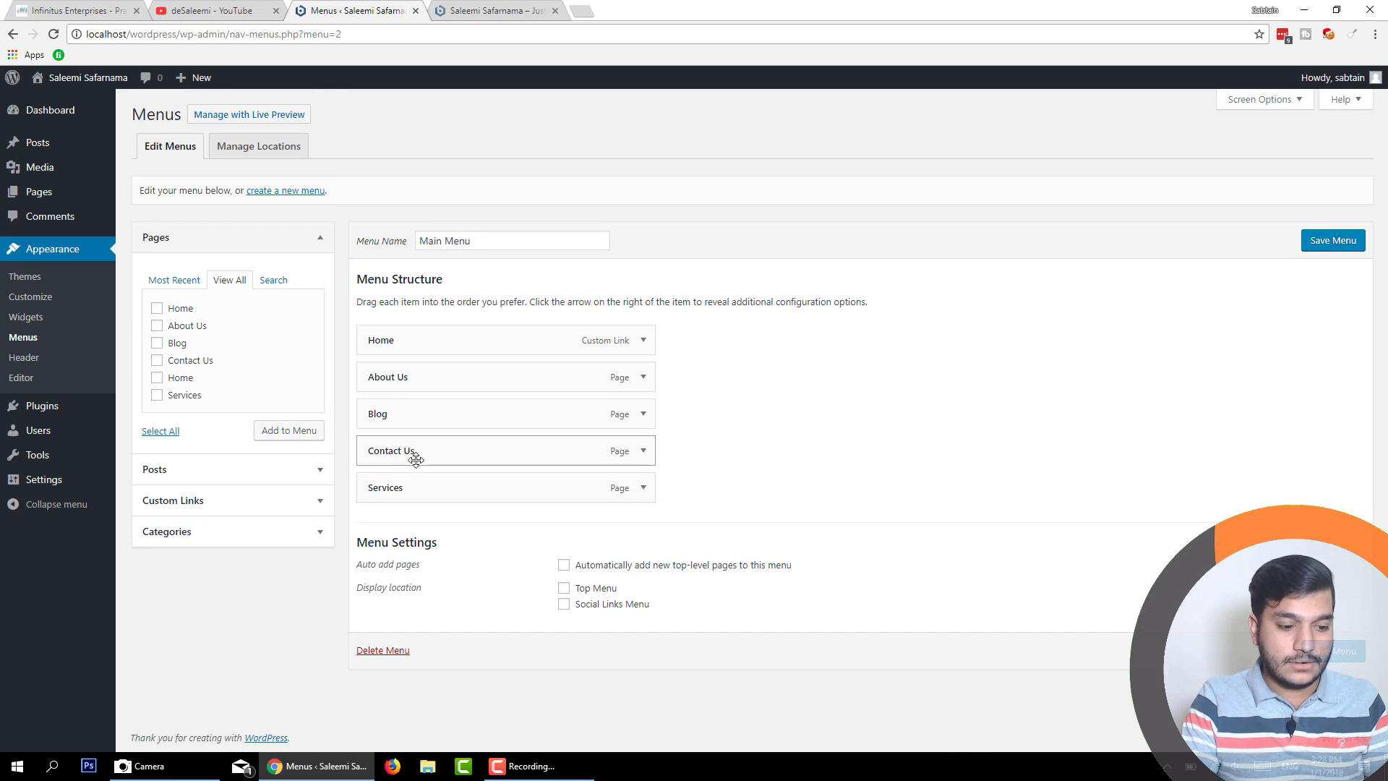
Reorder the menu items as Home, Services, Blog, About Us, Contact Us and save the menu
left_click_drag(412, 489, 394, 383)
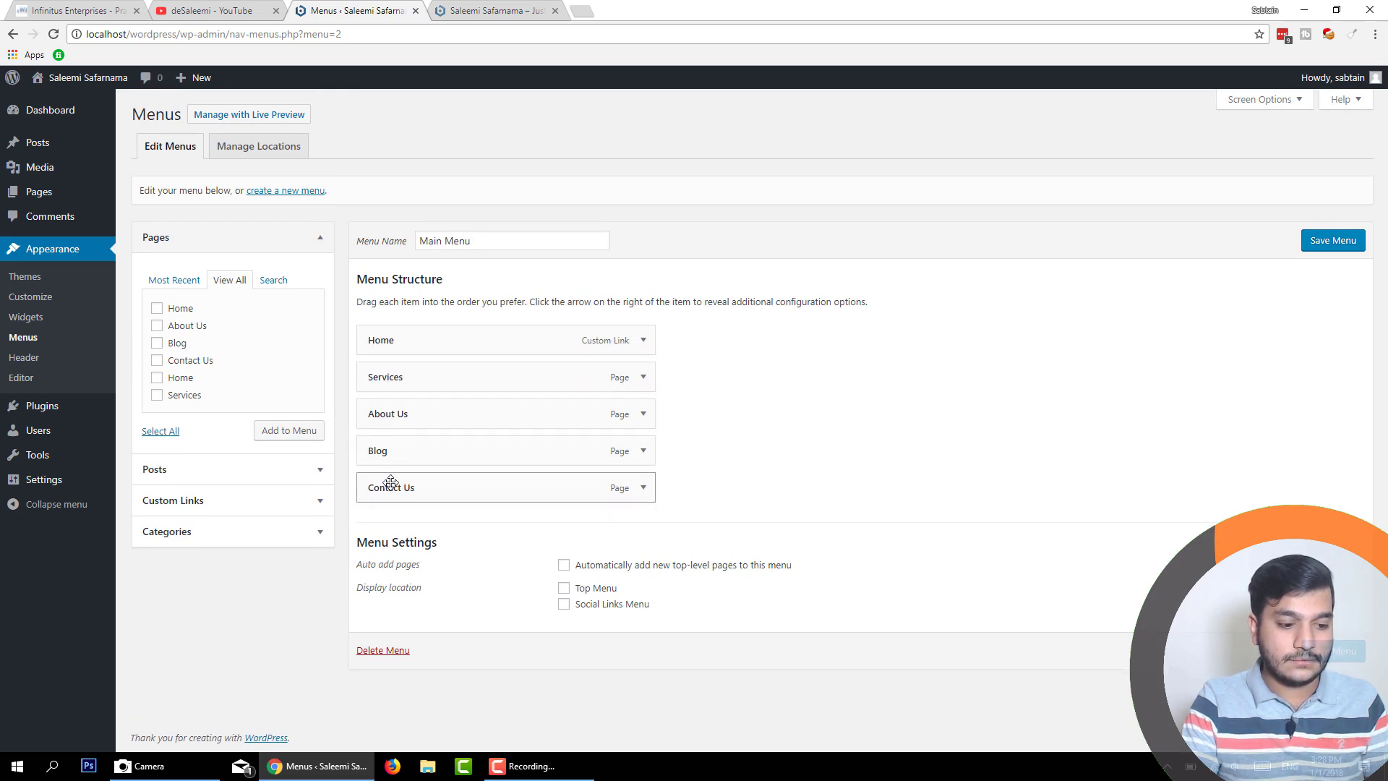
left_click_drag(394, 488, 432, 416)
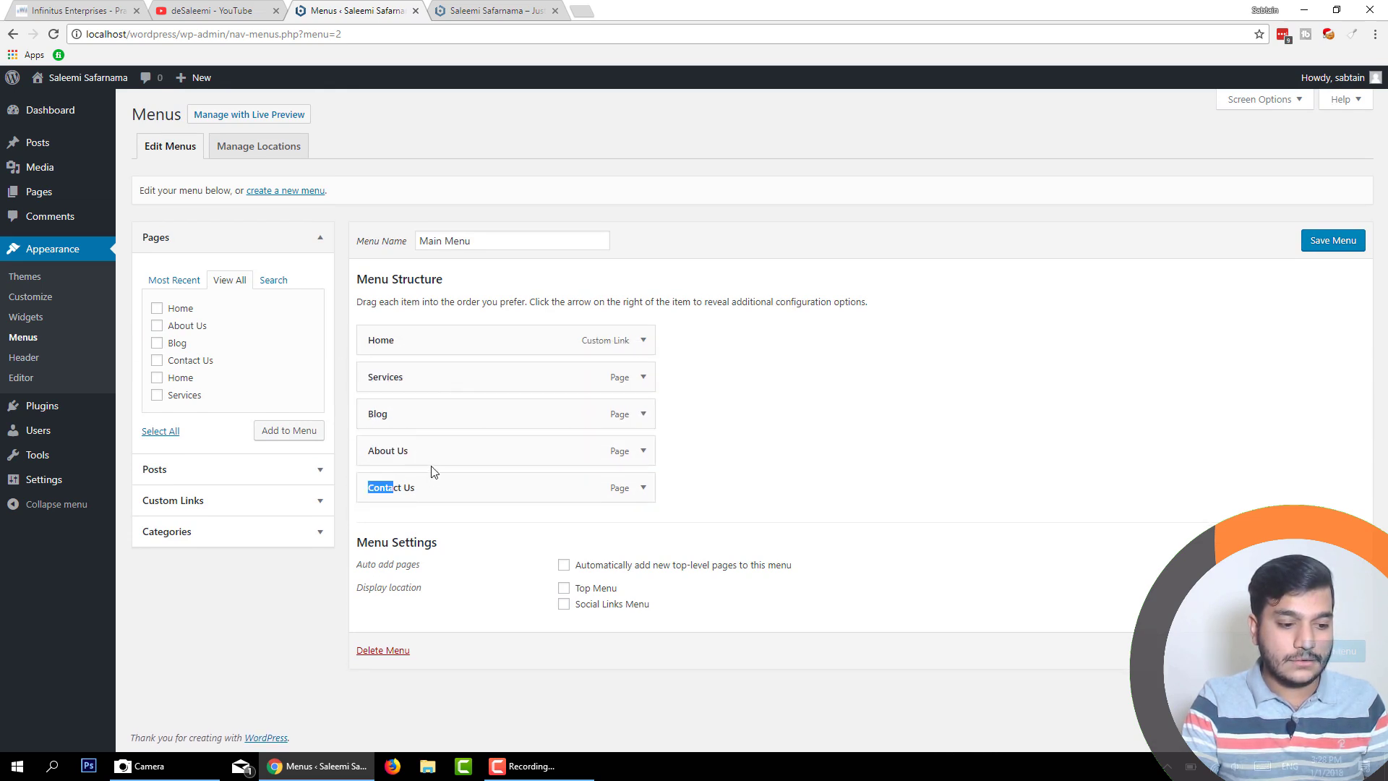
left_click(850, 465)
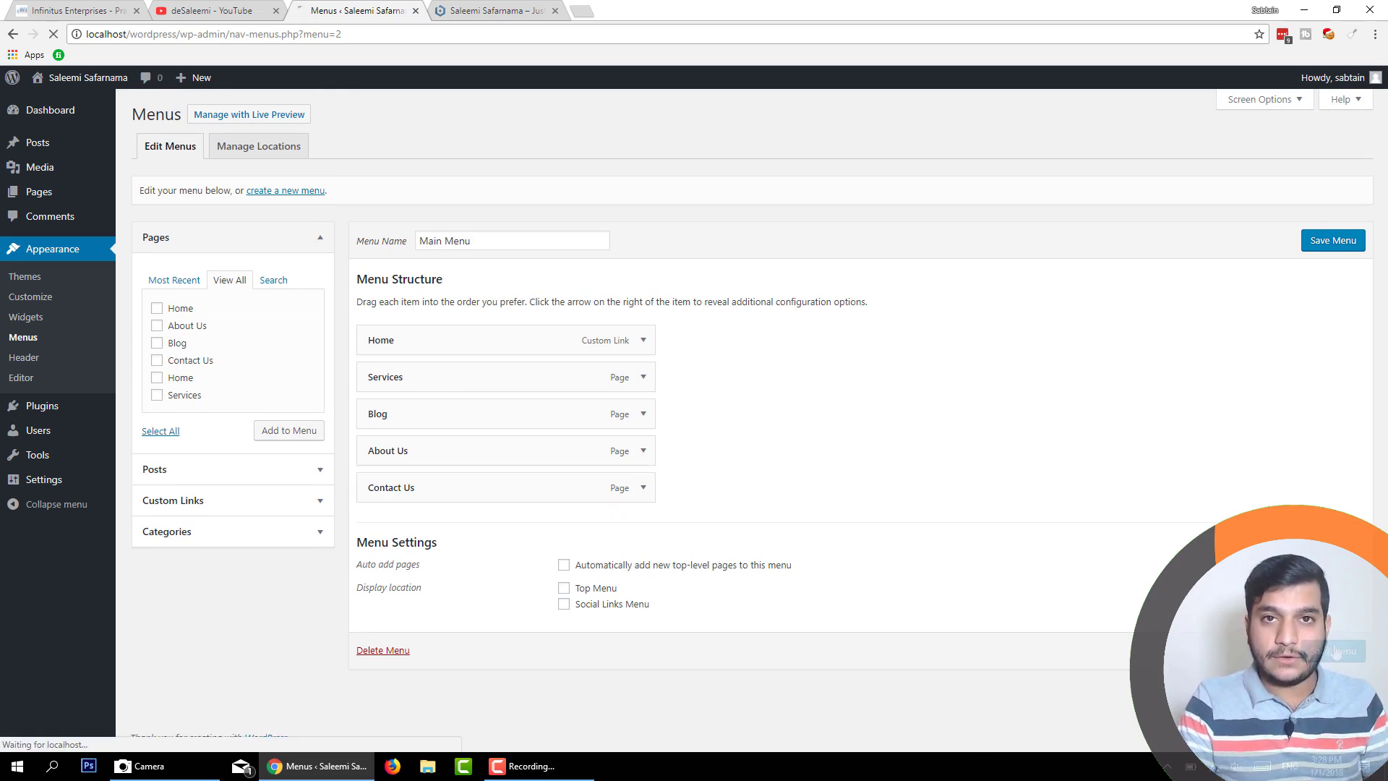
Reload the live site's front page to check whether the saved menu is displayed
left_click(497, 11)
left_click(482, 34)
key("Return")
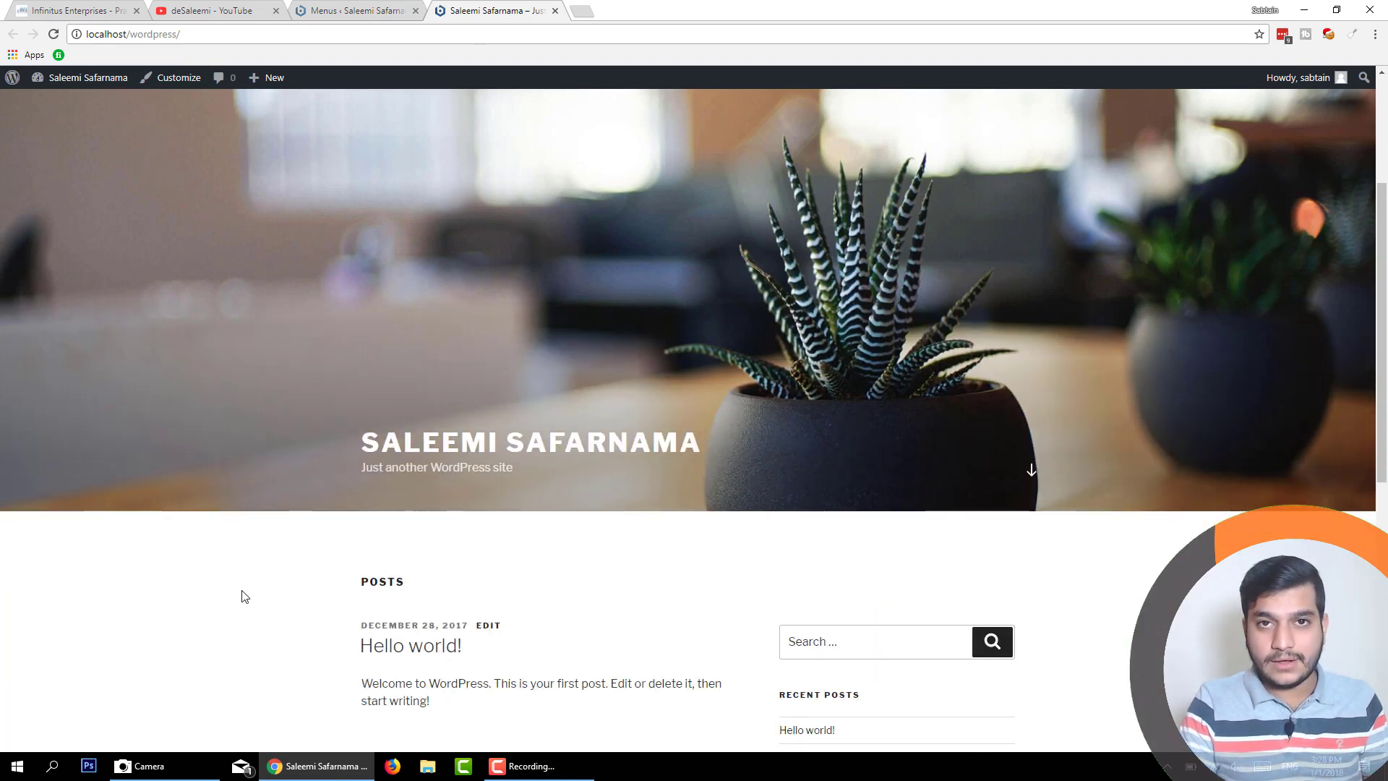
Back in the menu settings, assign Main Menu to the Top Menu display location and save it
left_click(330, 12)
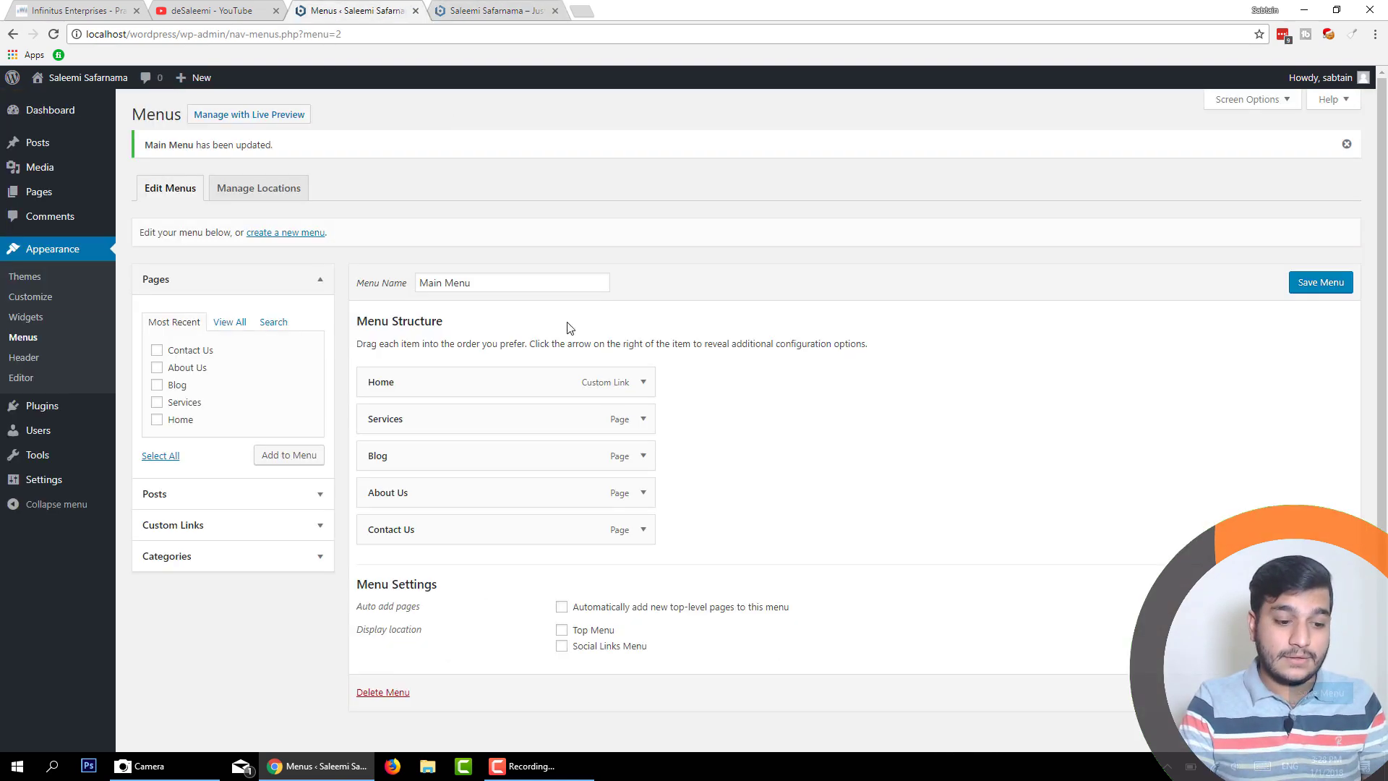
left_click(561, 630)
left_click(1321, 692)
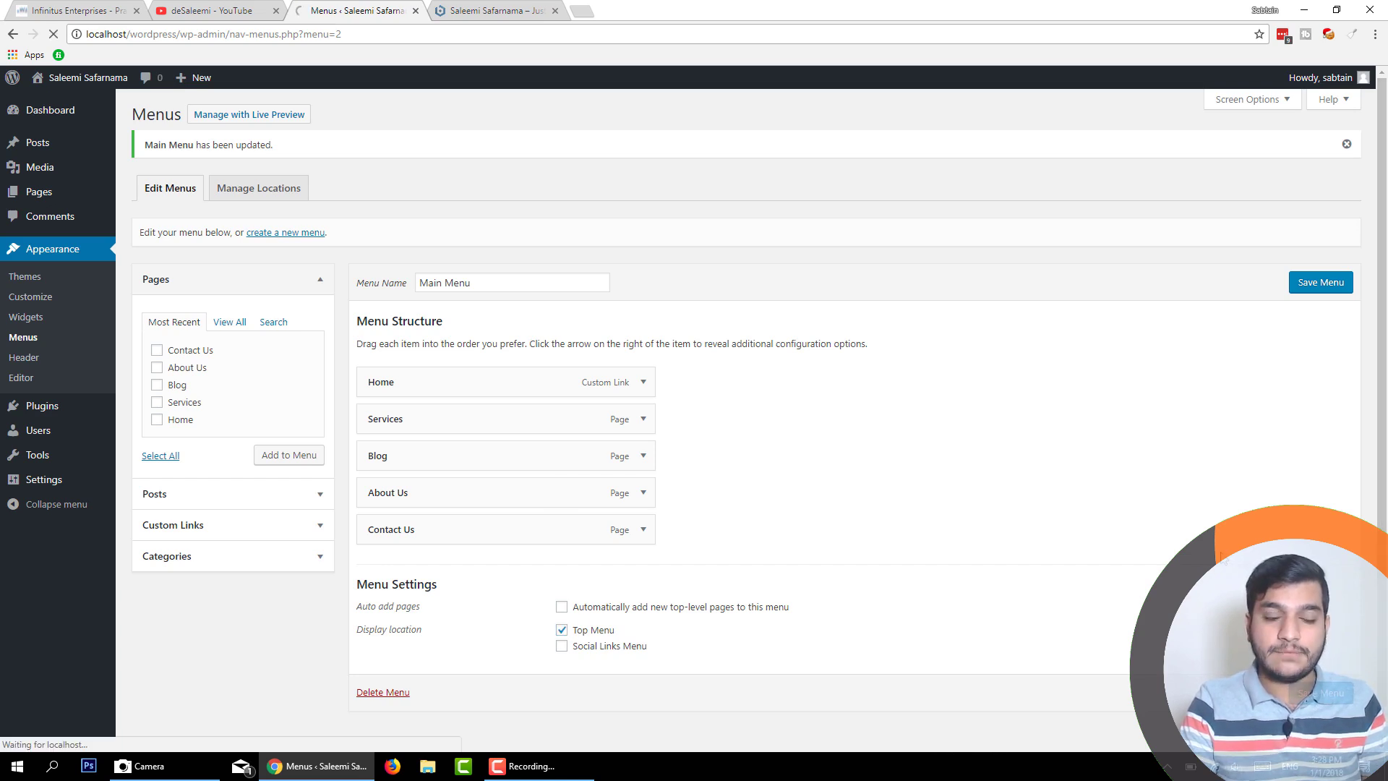
Reload the live site's front page and examine its navigation menu, site title and tagline
left_click(497, 11)
left_click(509, 34)
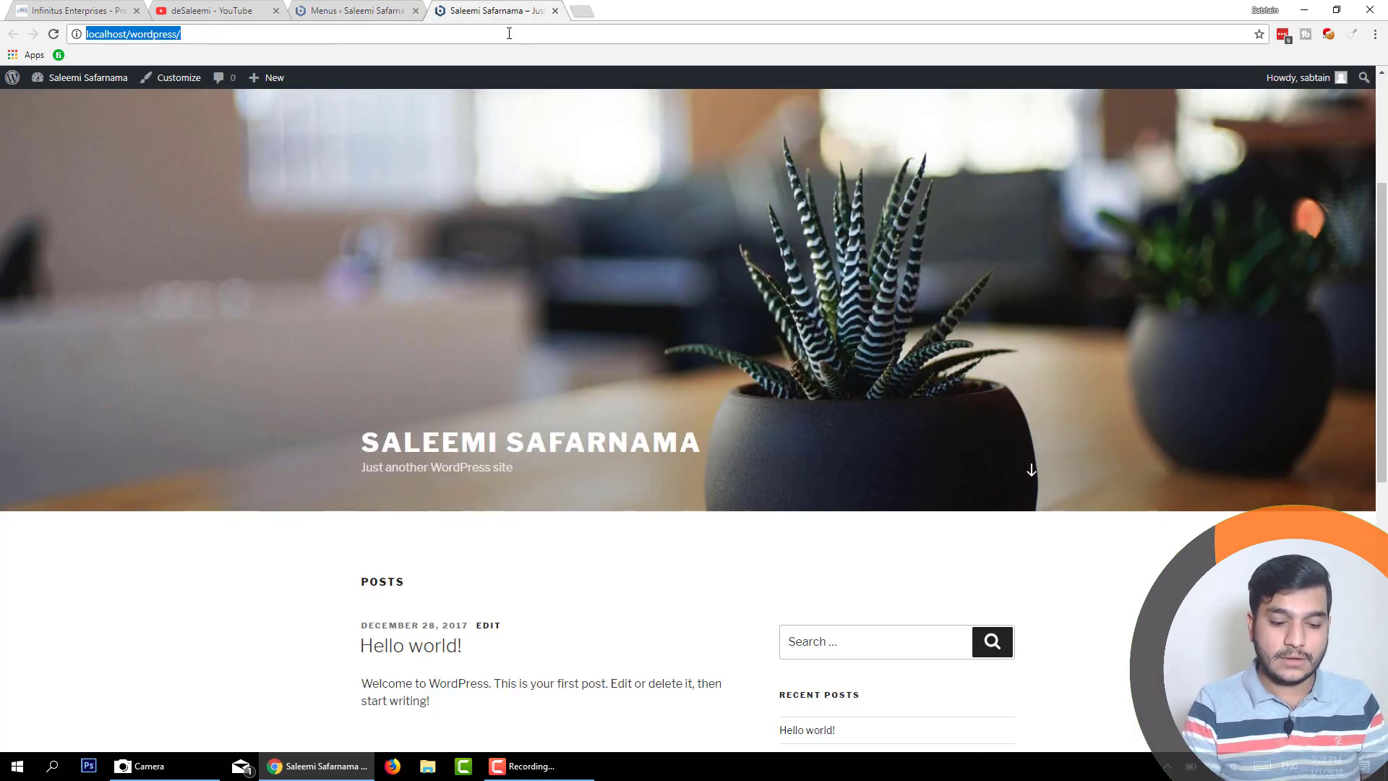
key("Return")
scroll(553, 198, "down", 6)
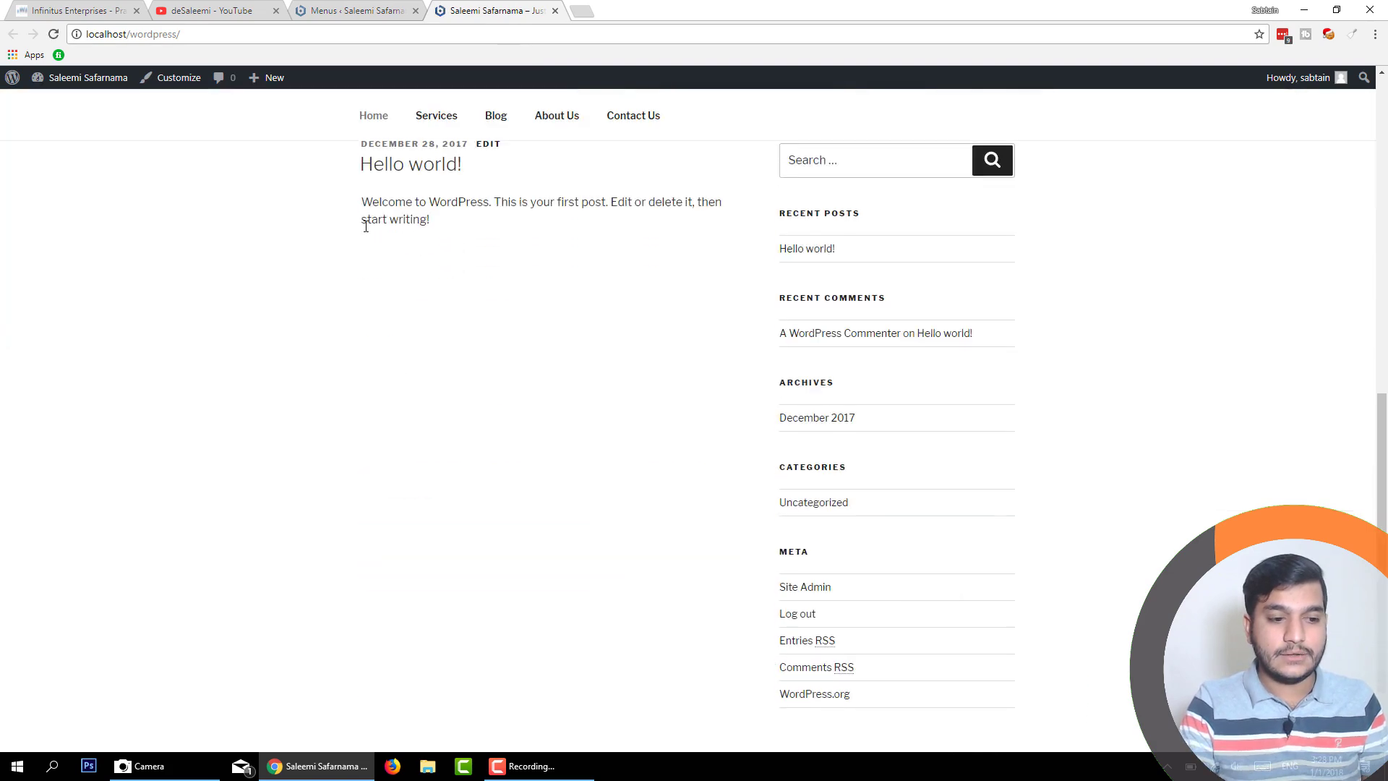
scroll(366, 227, "up", 4)
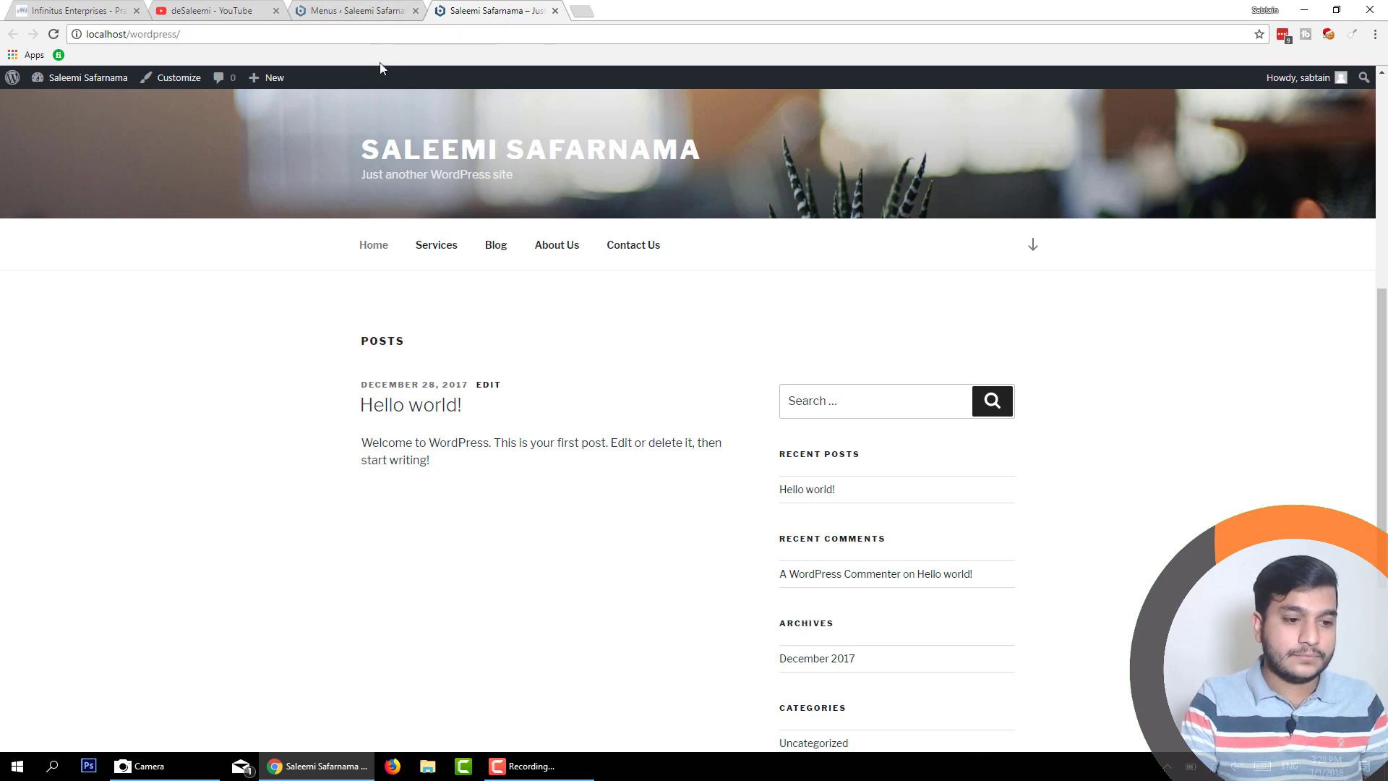
left_click_drag(348, 150, 716, 150)
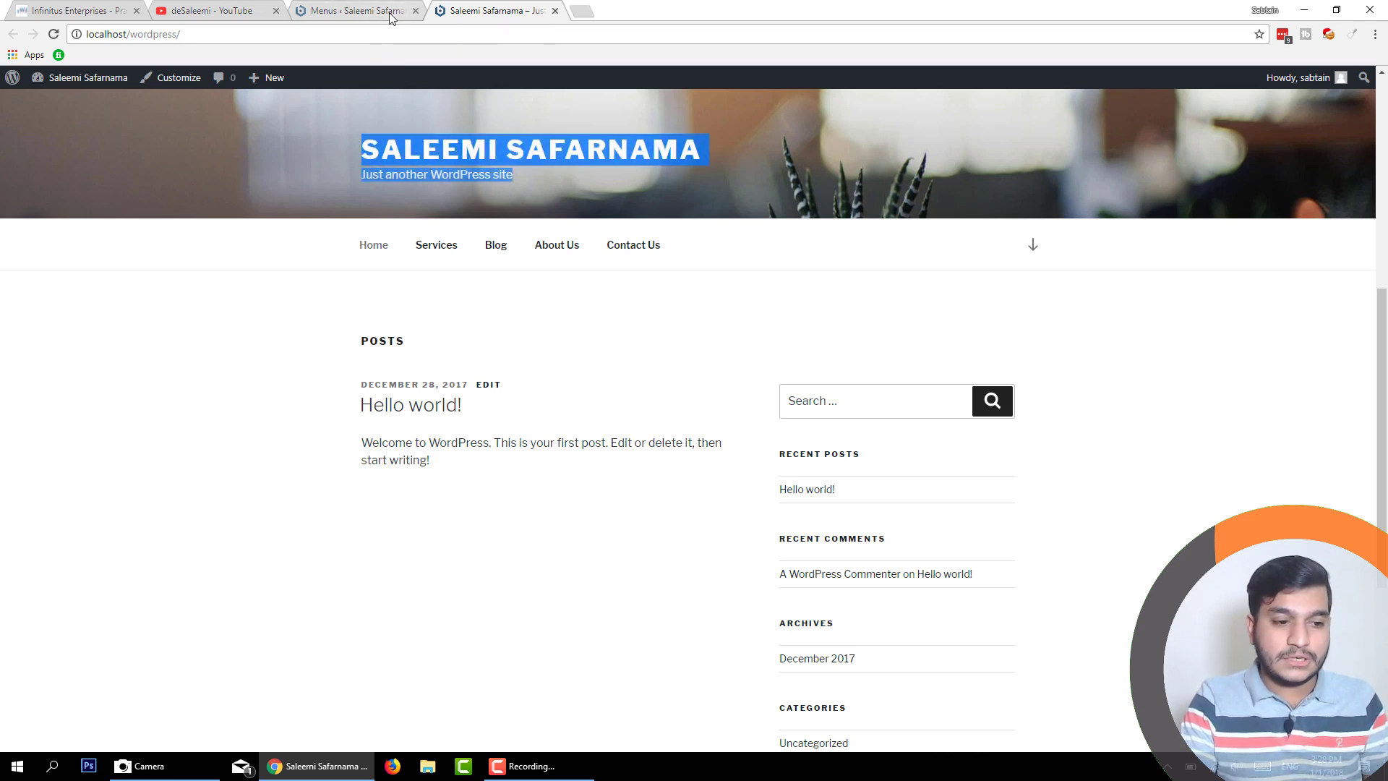
Open the site's General Settings and enter deSaleemi Corporation as the site title
left_click(390, 11)
mouse_move(36, 482)
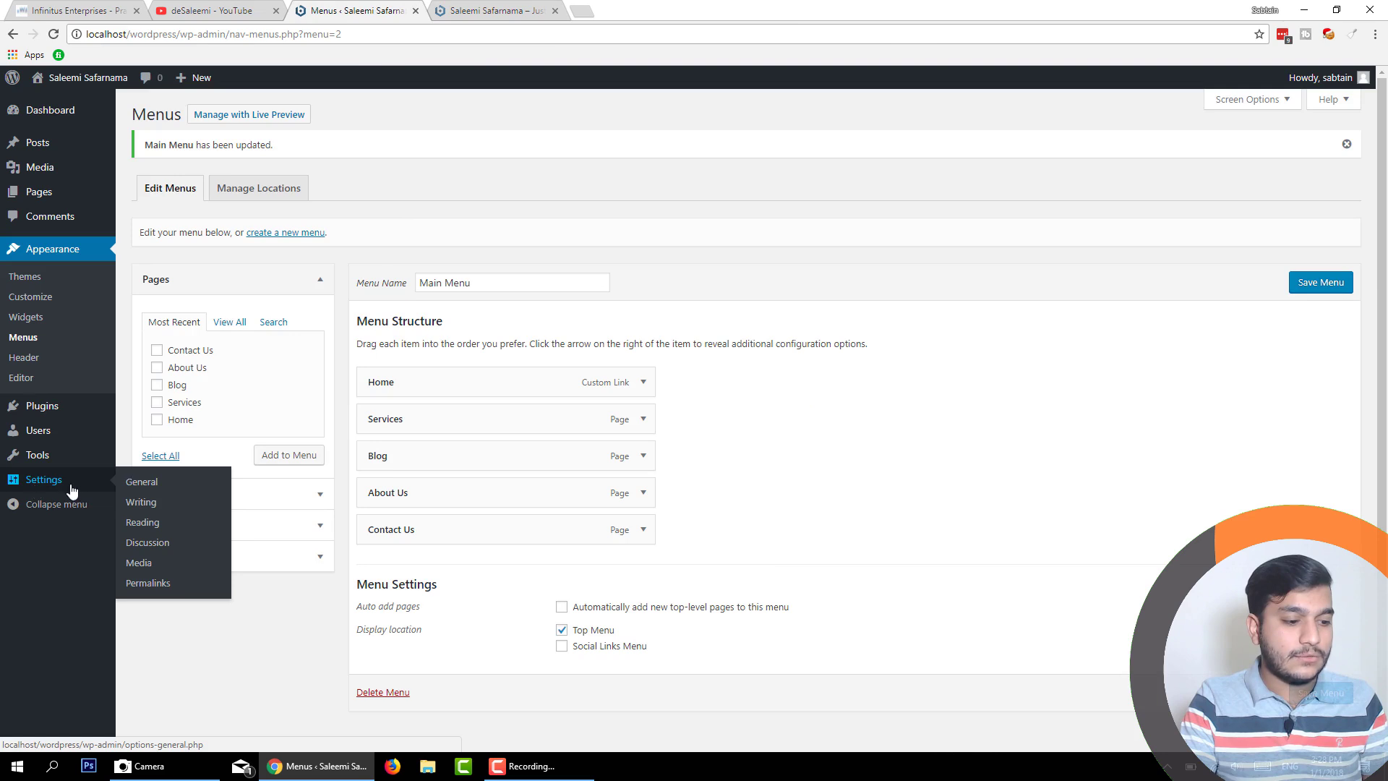
left_click(152, 486)
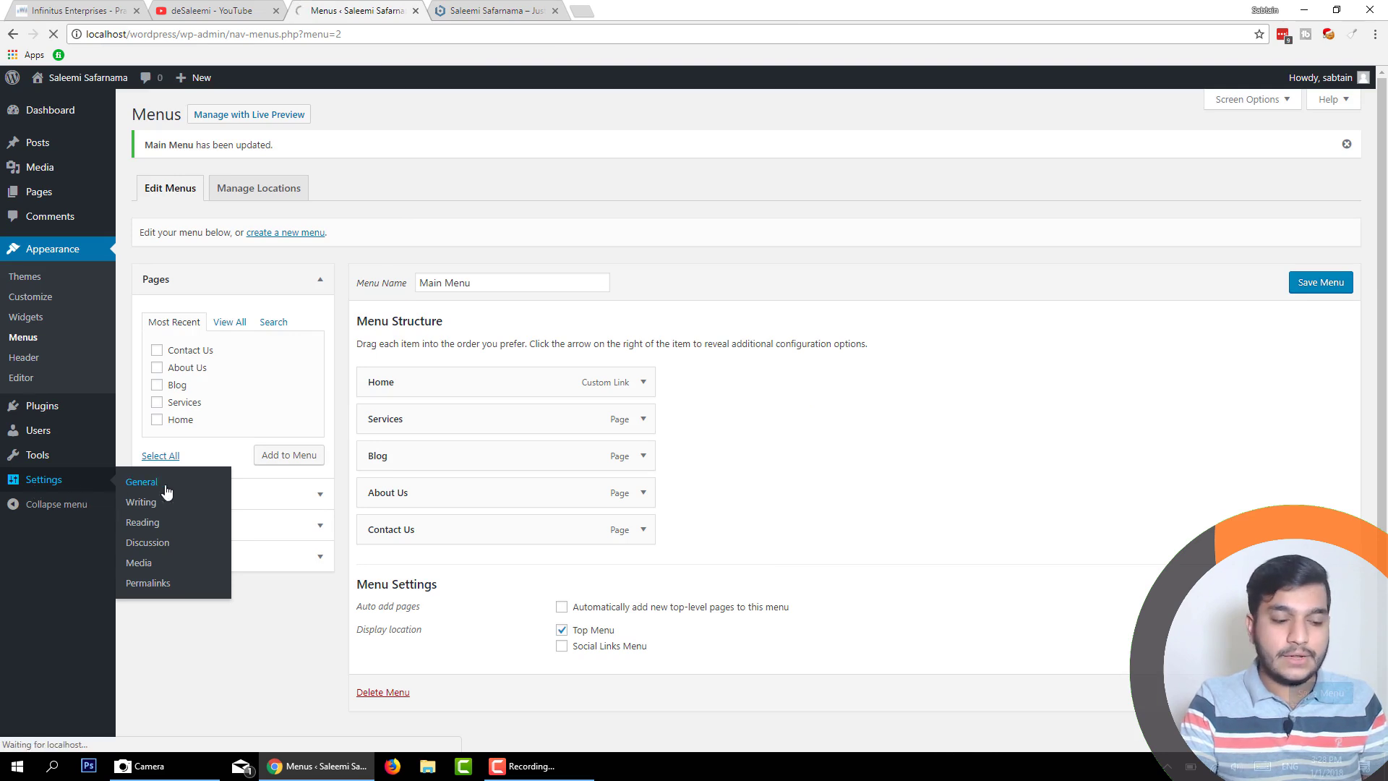
triple_click(366, 159)
mouse_move(91, 158)
type("deSaleemi")
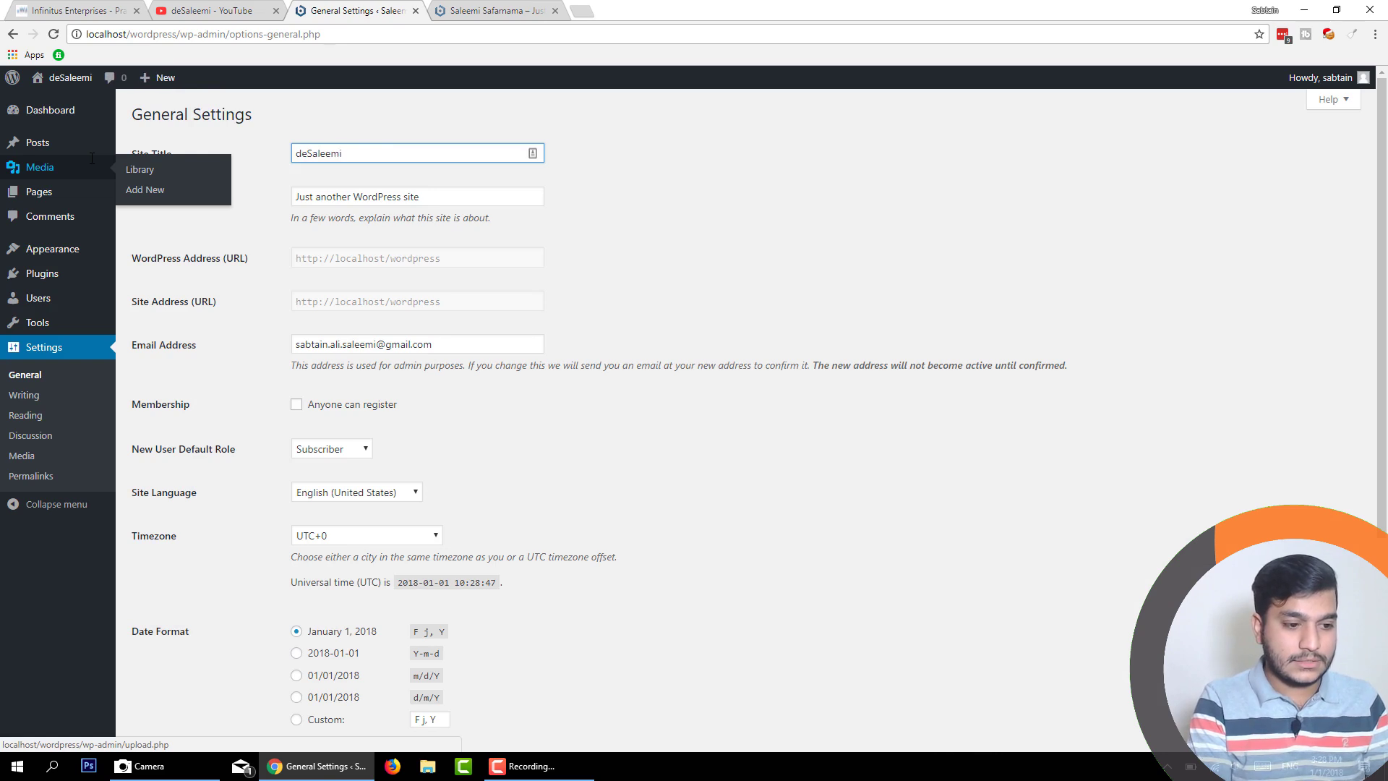
type(" Corporati")
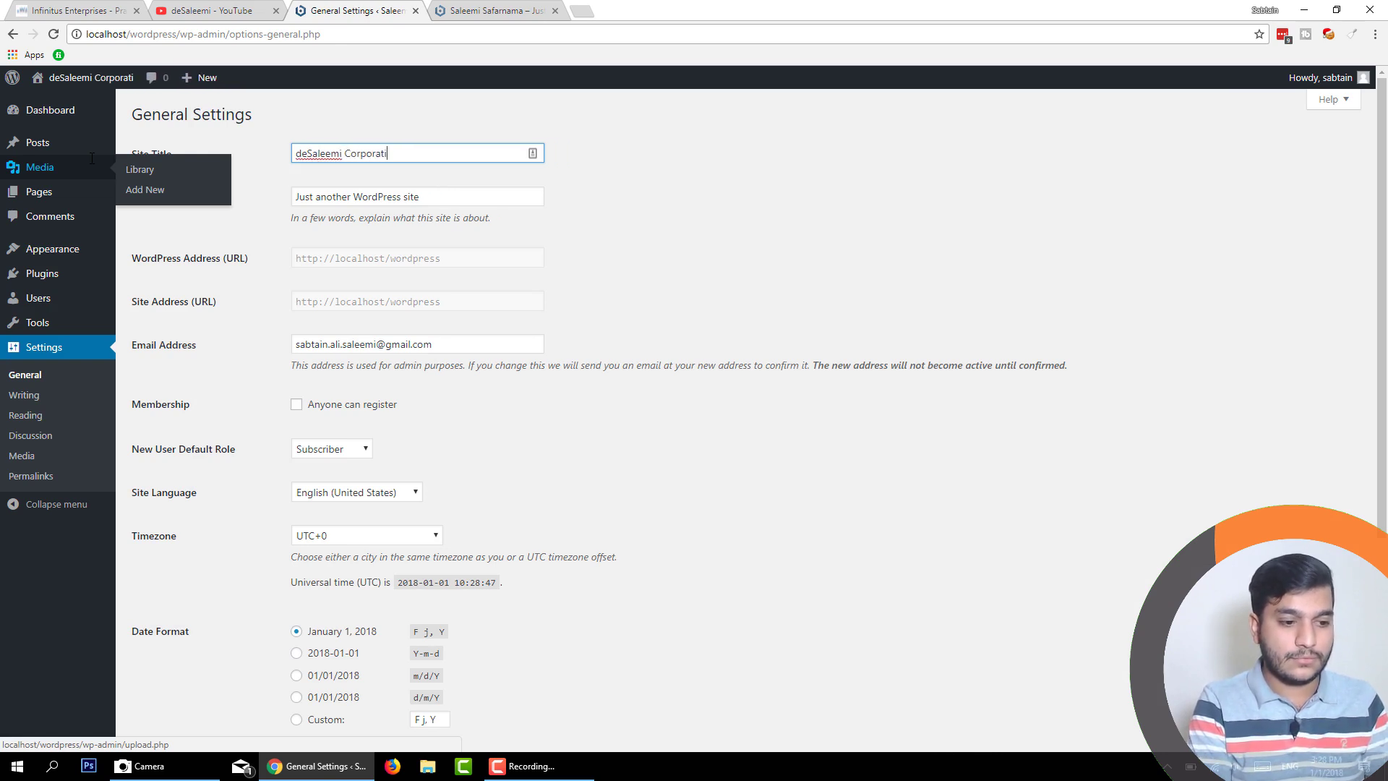
type("on")
Set the tagline to "Top Rated Wordpress Training Provider" and save the general settings
key("Tab")
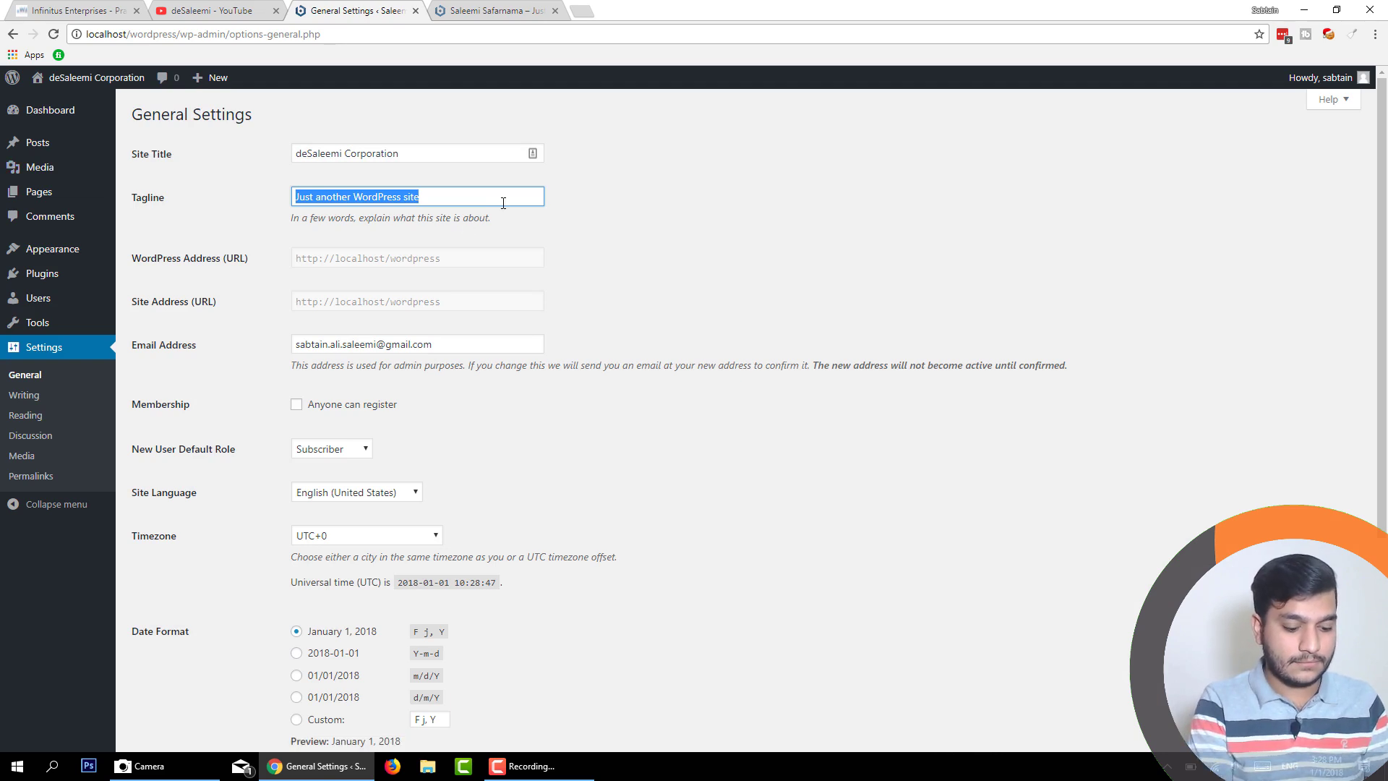
type("B")
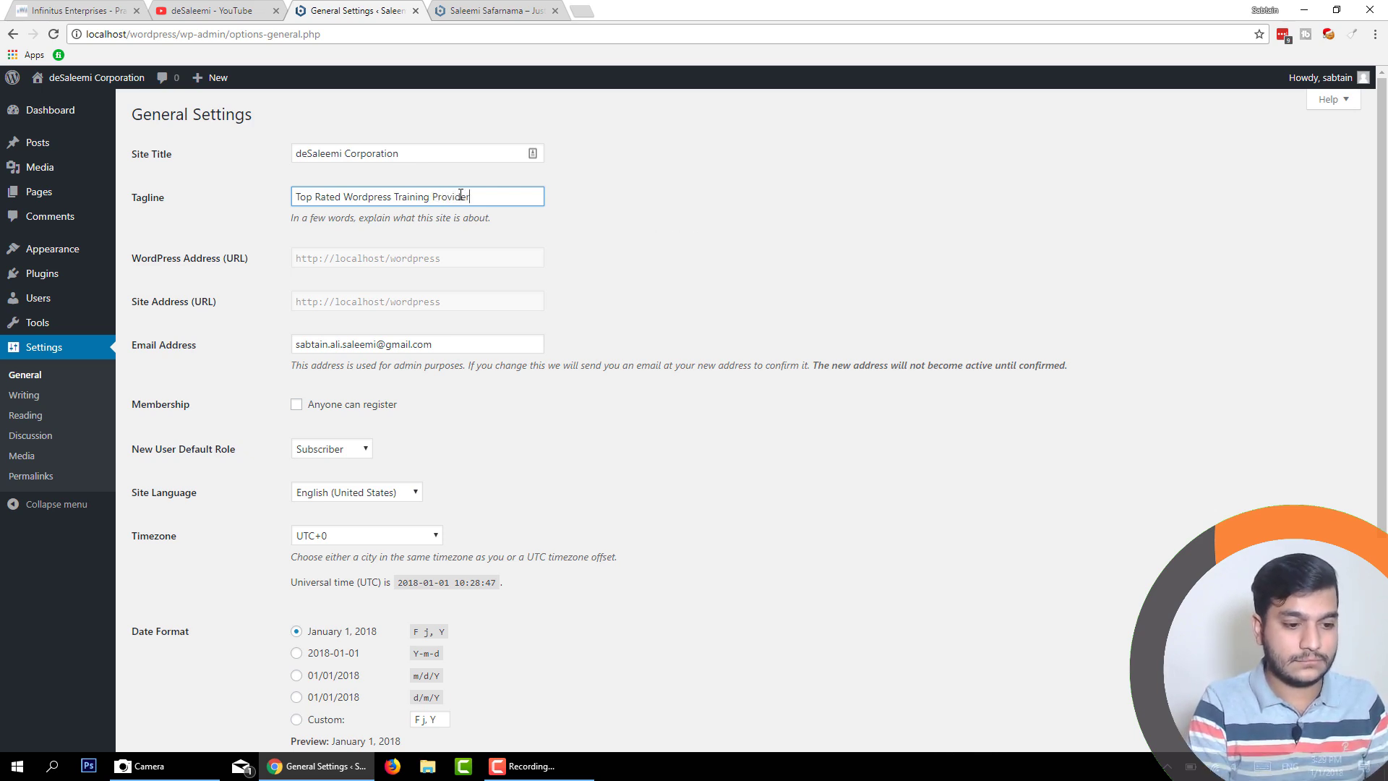
scroll(483, 316, "down", 4)
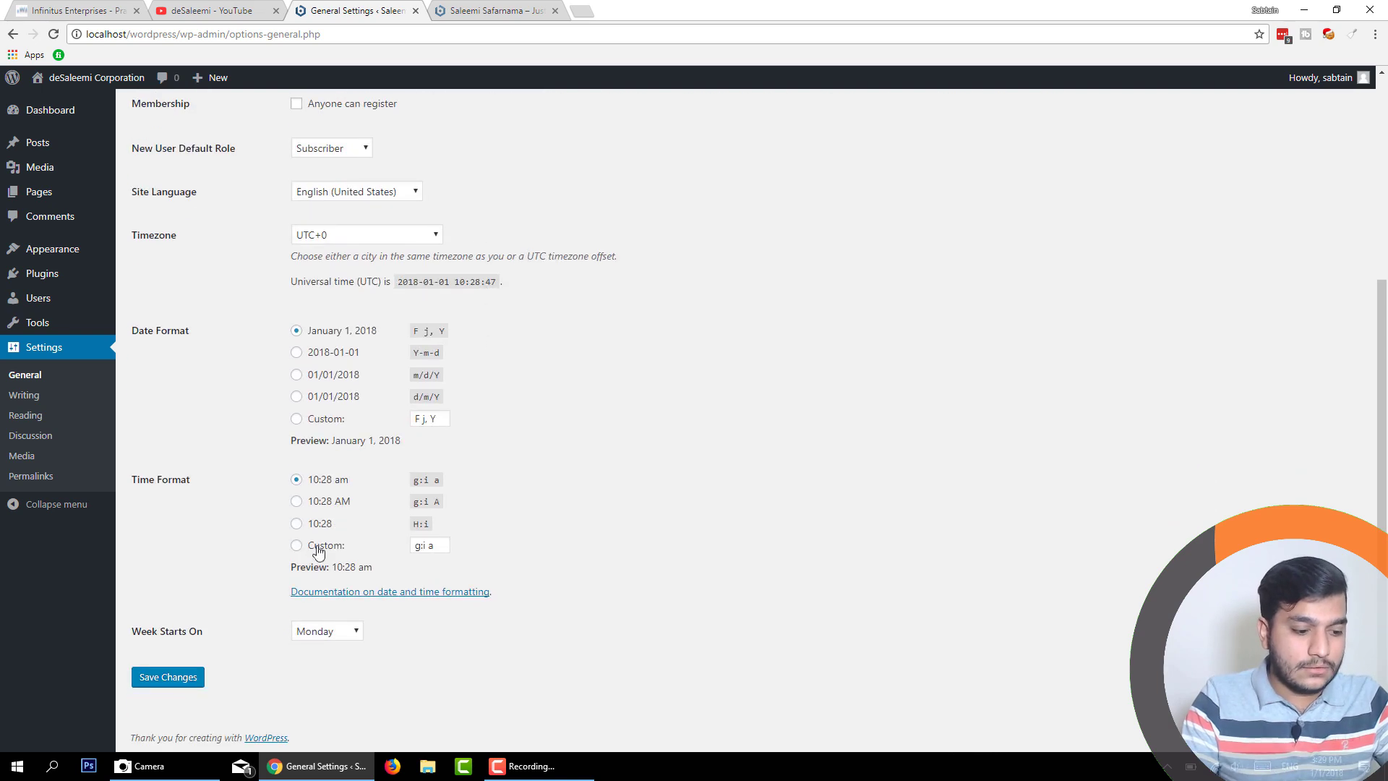
left_click(163, 680)
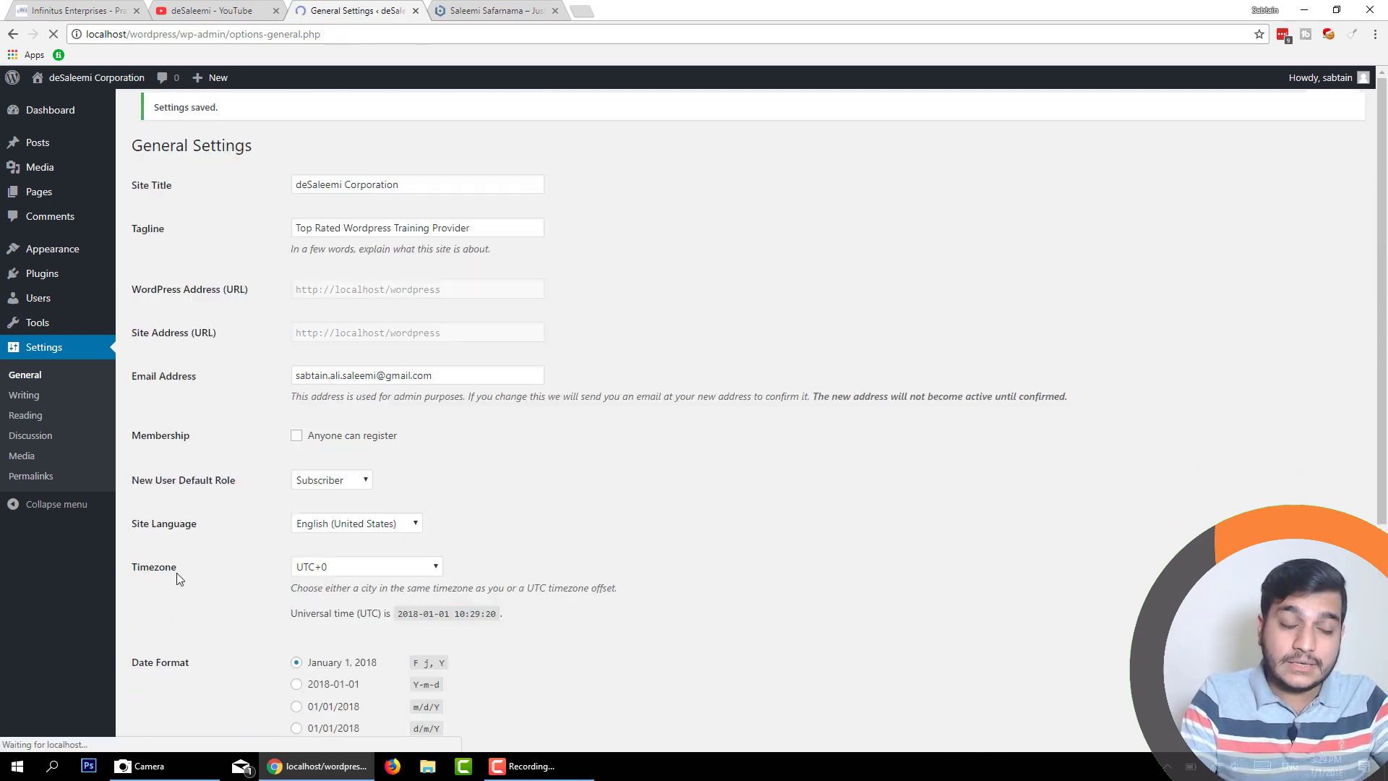
scroll(315, 517, "down", 5)
scroll(314, 517, "up", 5)
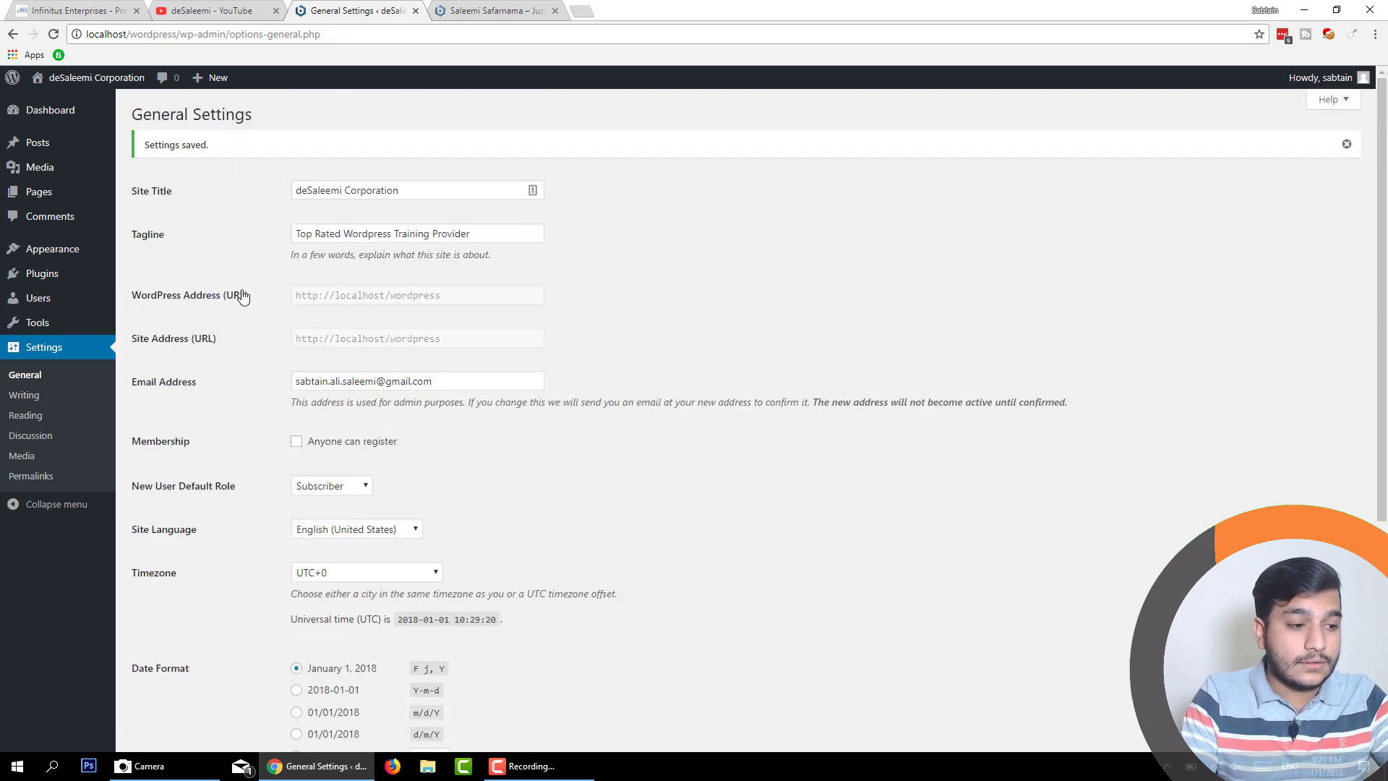
Reload the live site's front page to check the title and tagline in the header
left_click(498, 10)
left_click(489, 36)
key("Return")
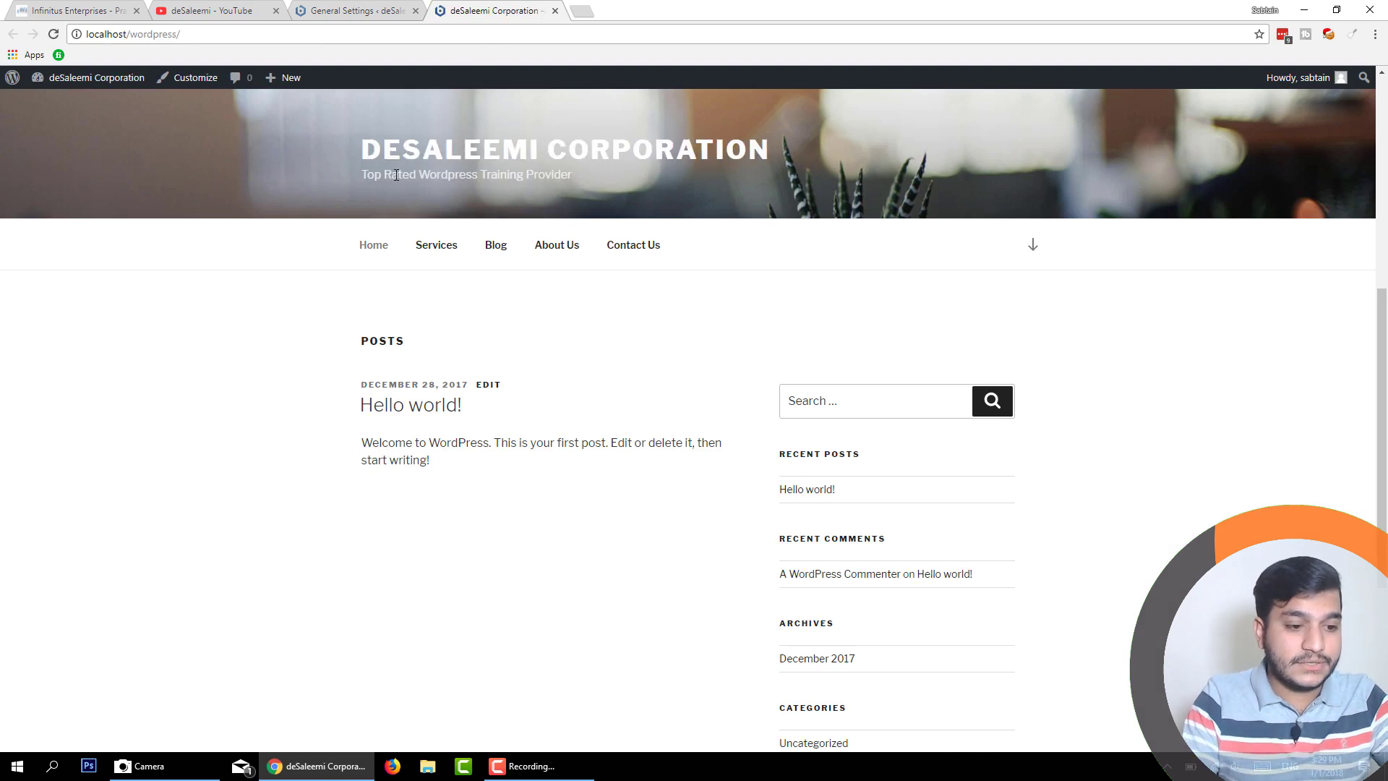
left_click_drag(447, 148, 307, 190)
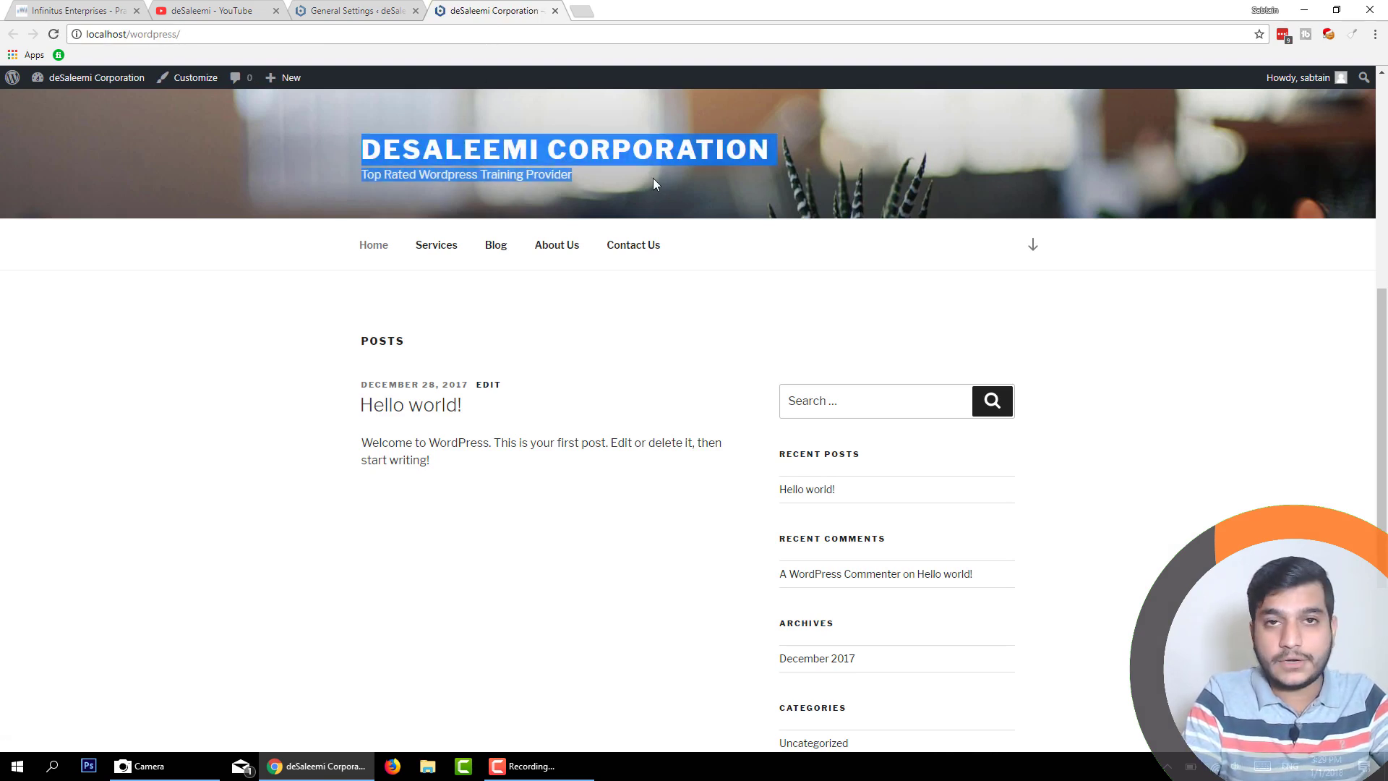
left_click_drag(770, 153, 477, 153)
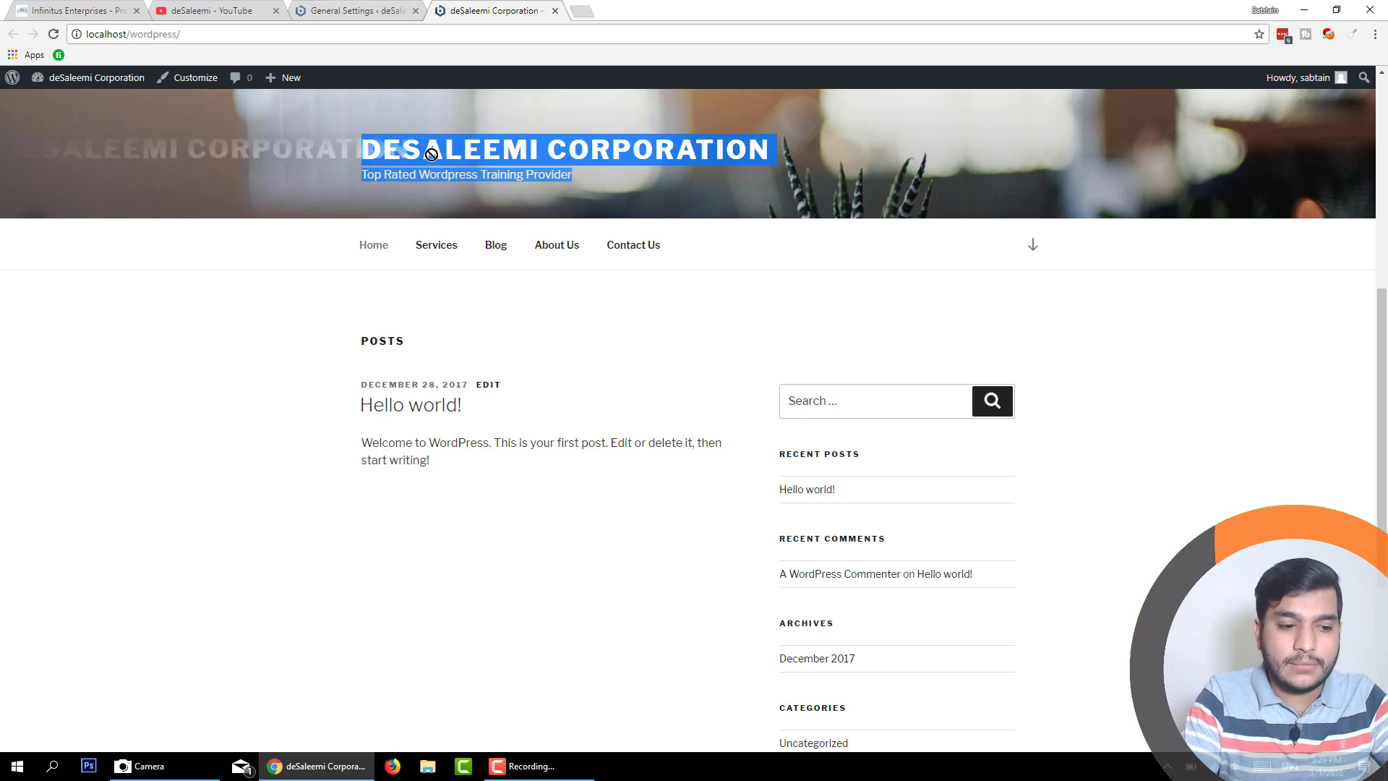
left_click(271, 300)
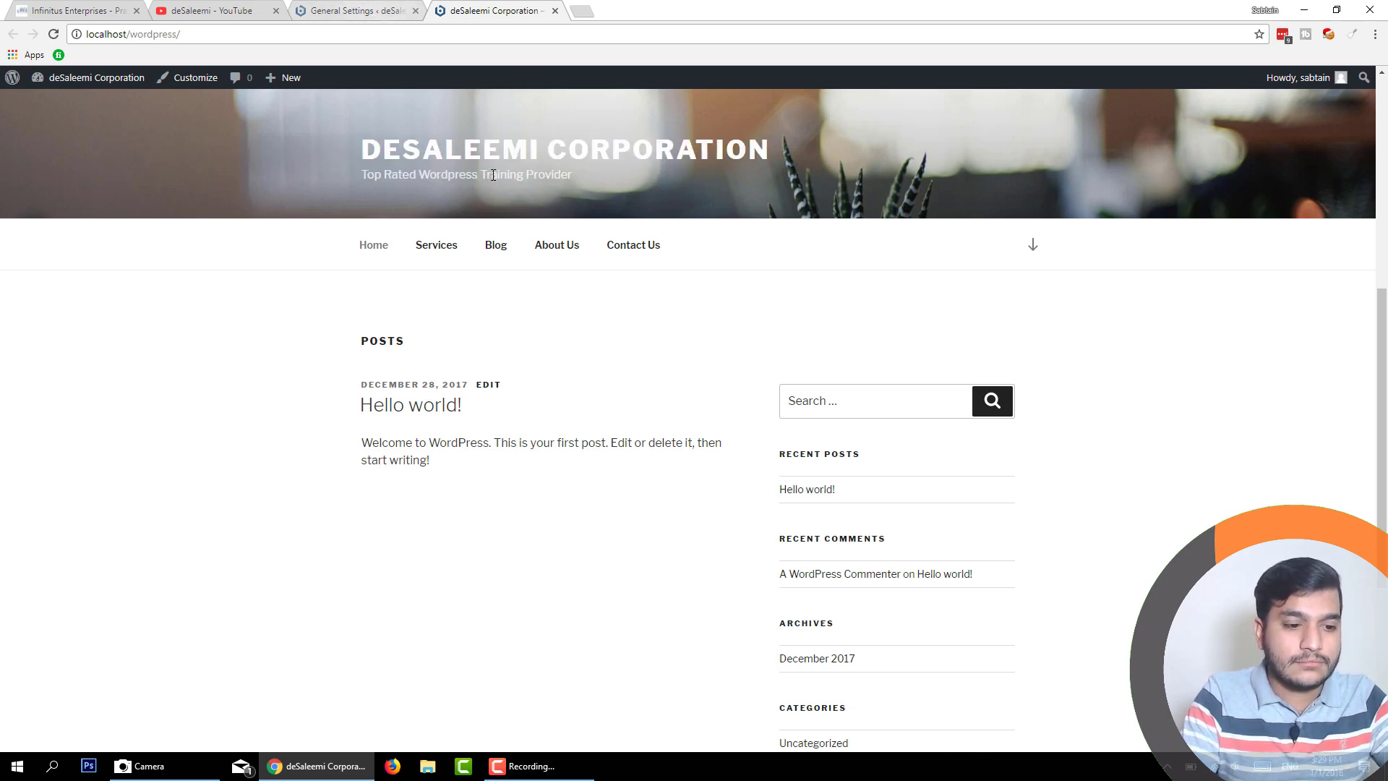
Back in General Settings, shorten the site title to deSaleemi and save the changes
left_click(357, 8)
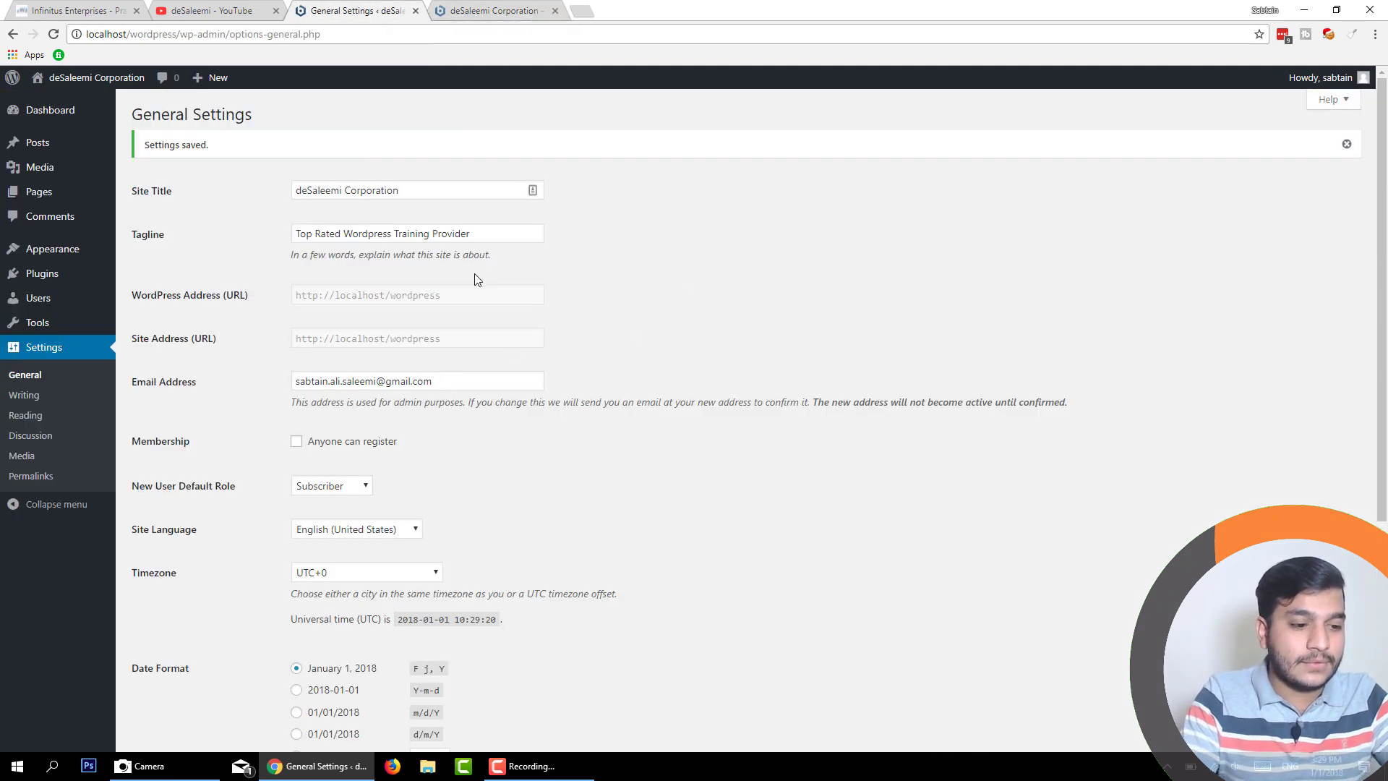
scroll(478, 280, "down", 5)
scroll(567, 393, "up", 5)
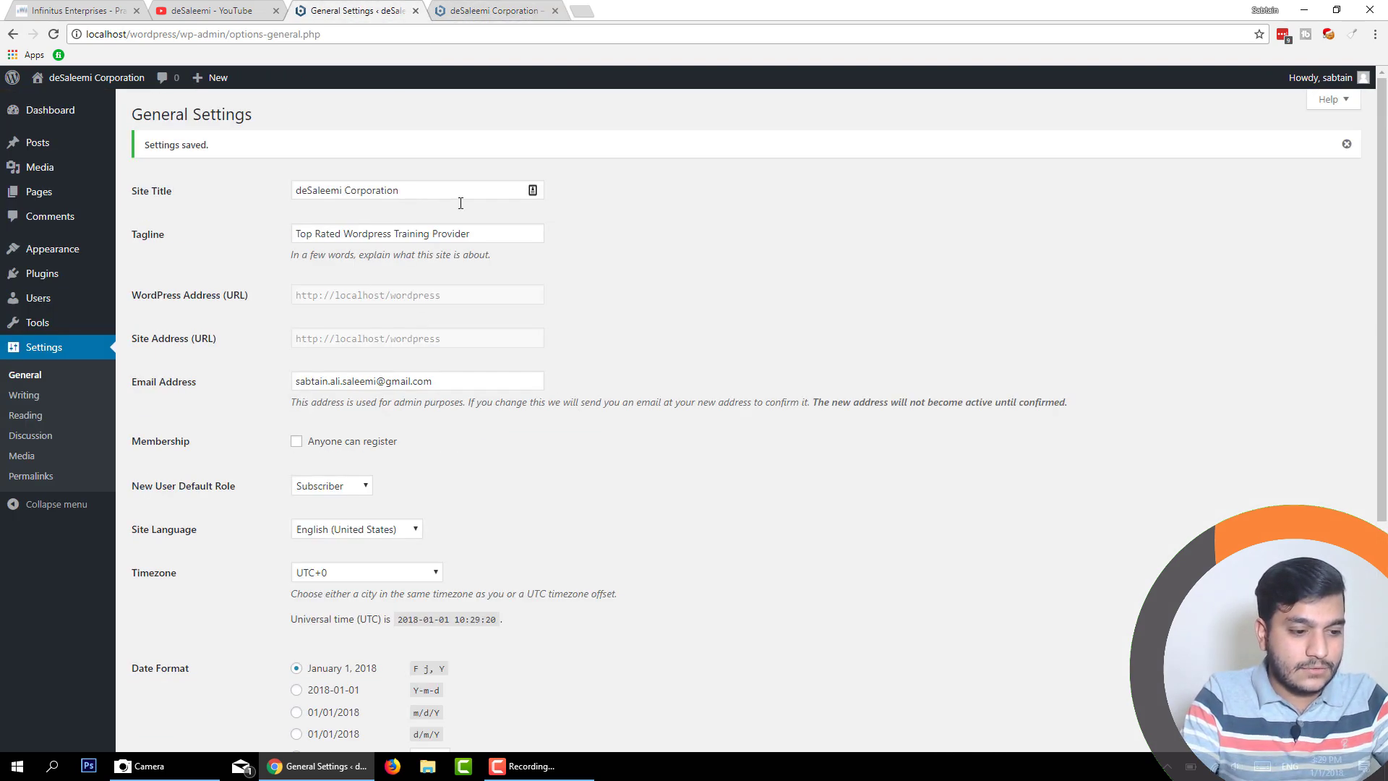
double_click(460, 203)
key("BackSpace")
scroll(601, 206, "down", 5)
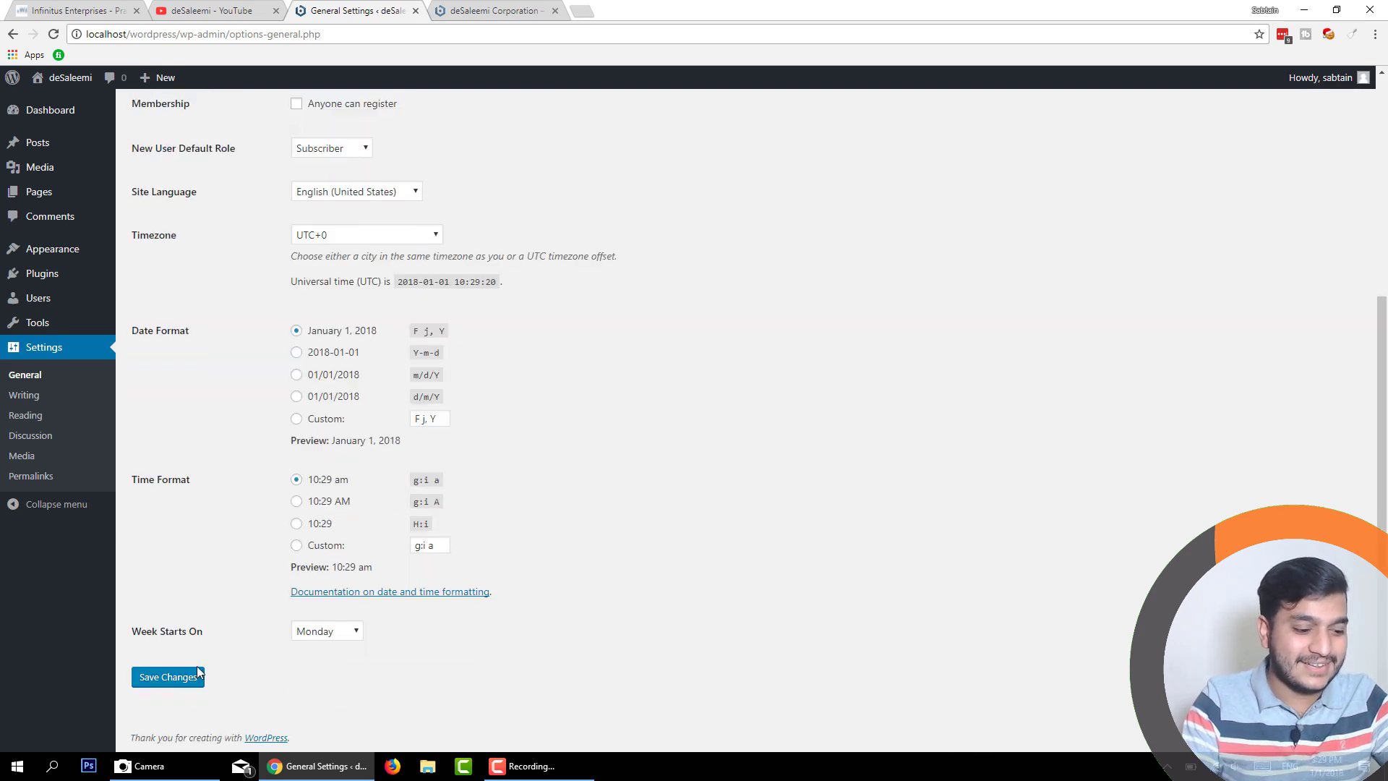
left_click(200, 675)
Reload the live front page to check the shortened title, and examine what the Home menu item displays
left_click(492, 10)
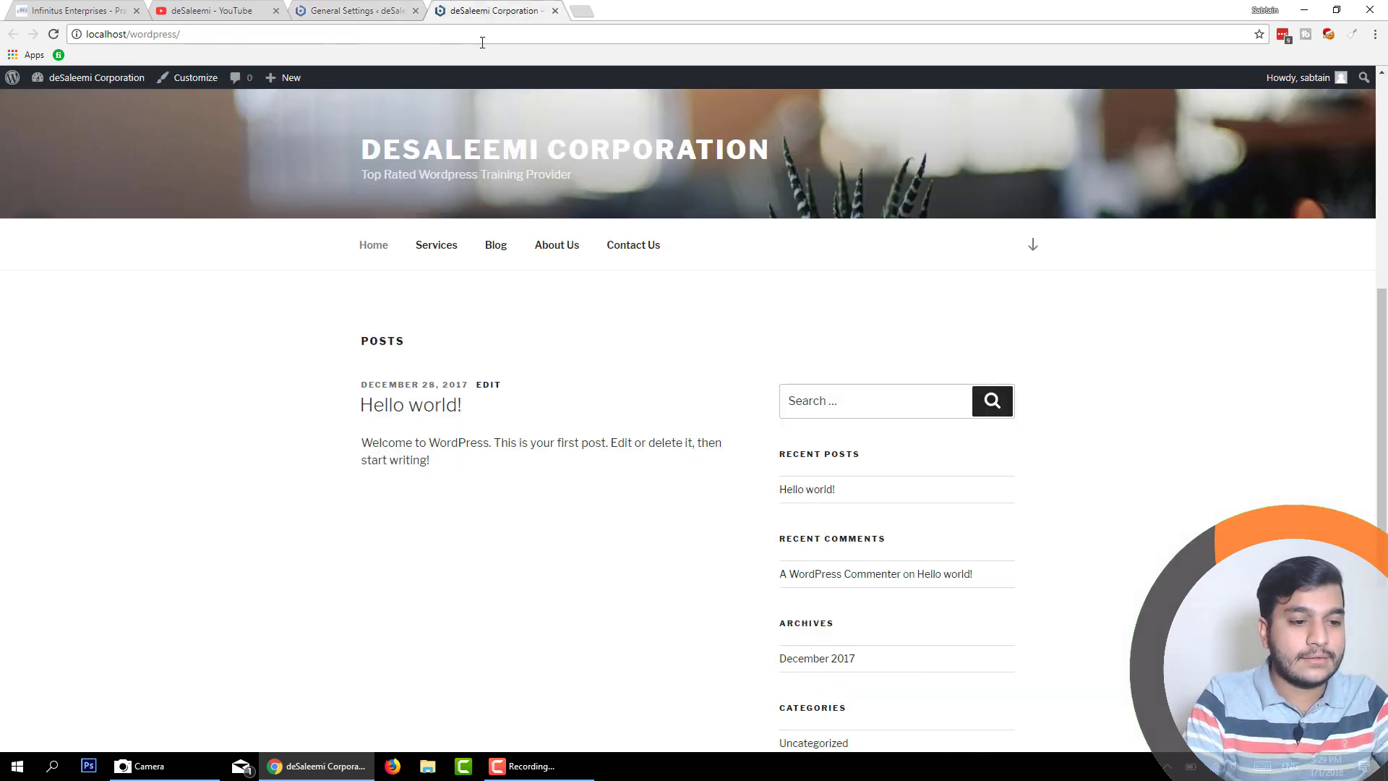
left_click(487, 28)
key("Return")
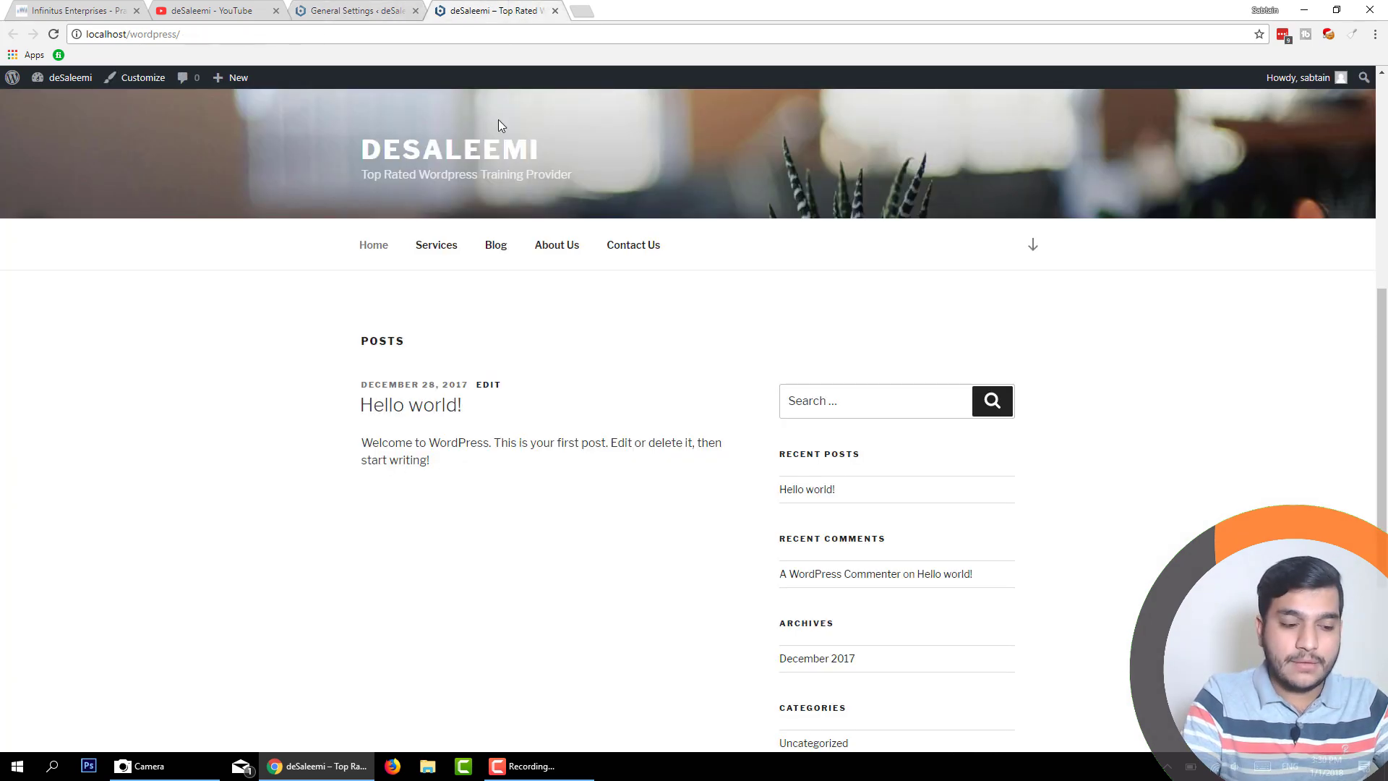
scroll(591, 356, "down", 7)
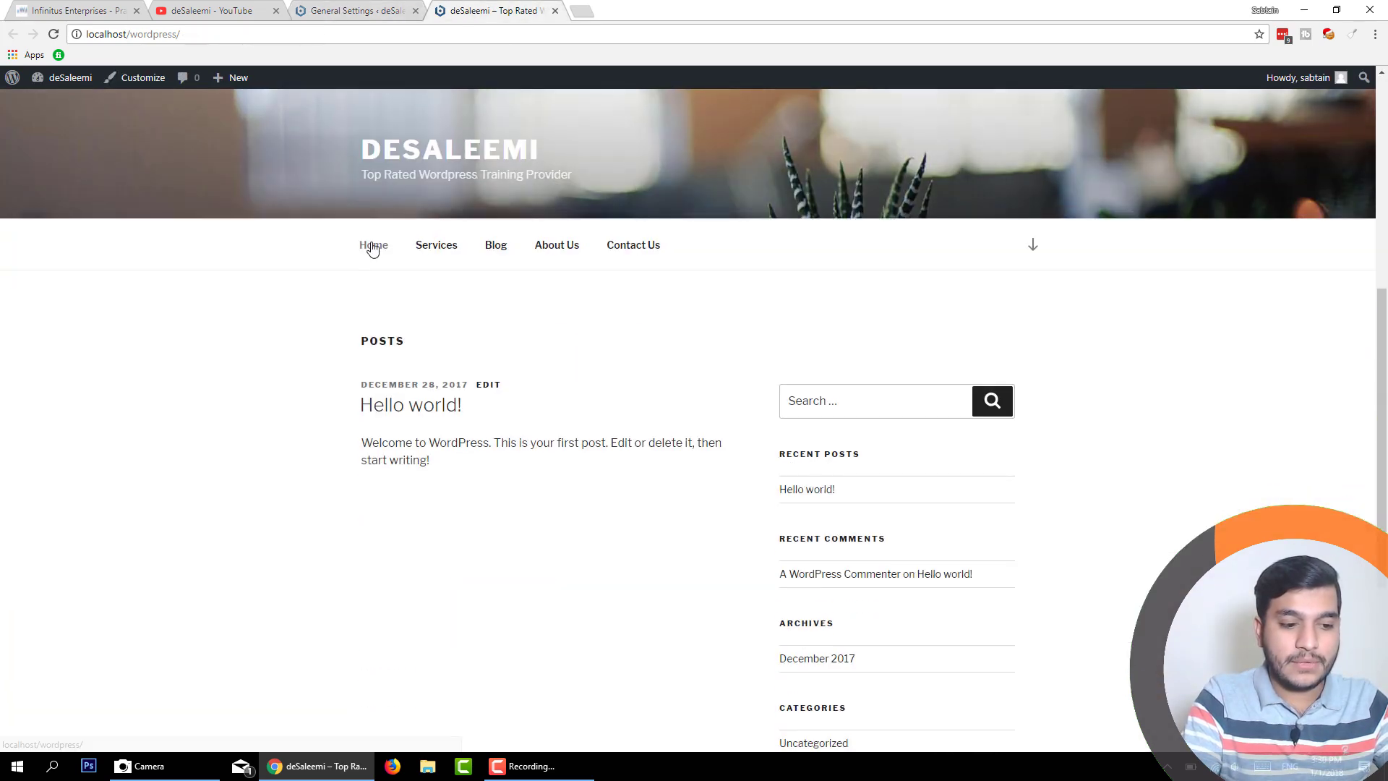
left_click(372, 245)
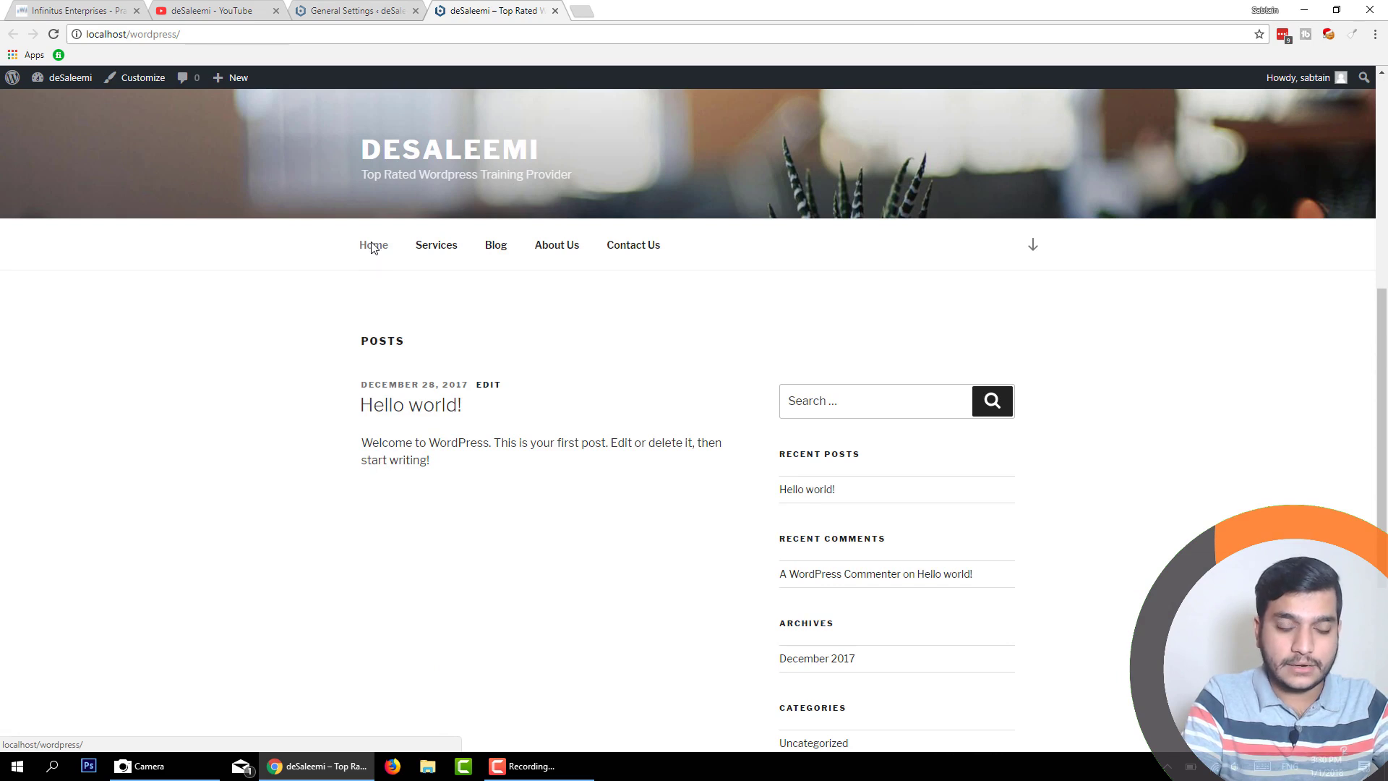
scroll(365, 268, "down", 8)
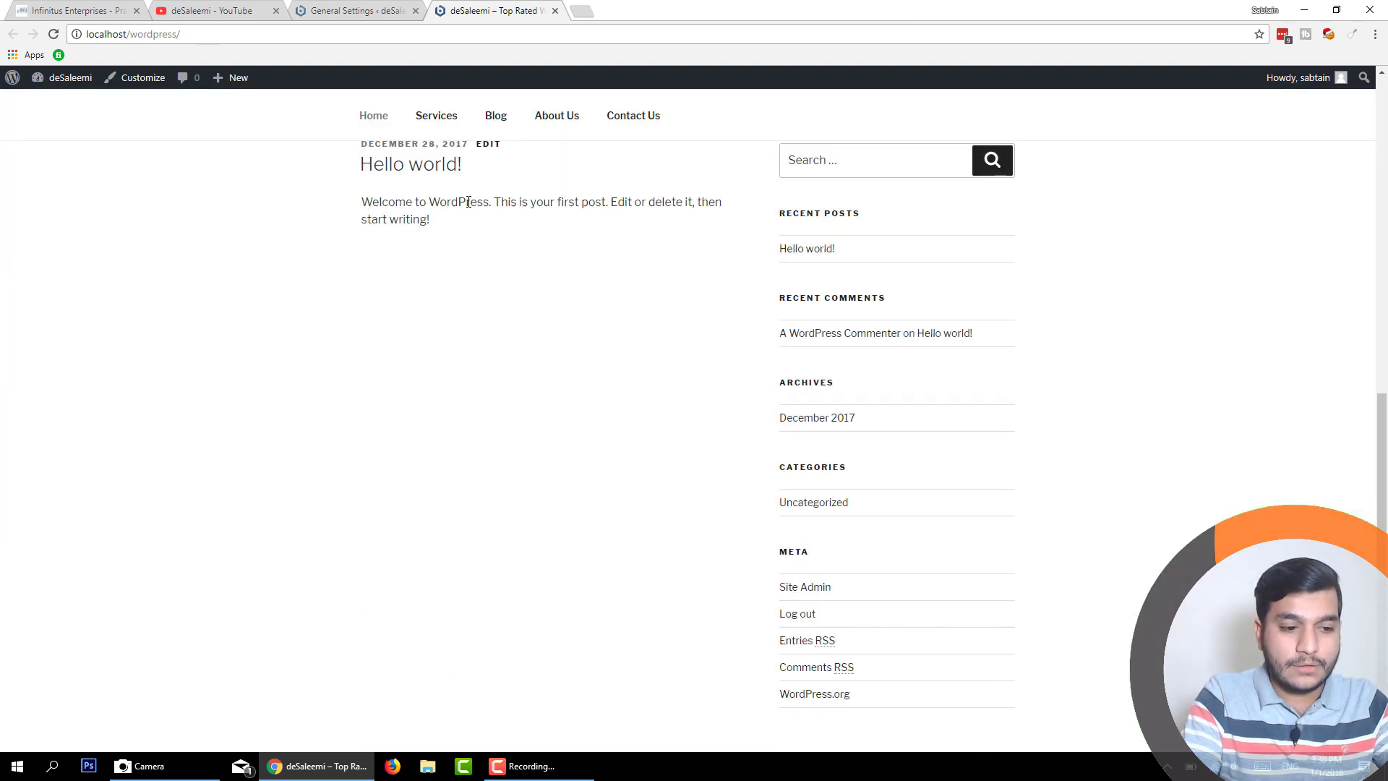
scroll(557, 306, "up", 2)
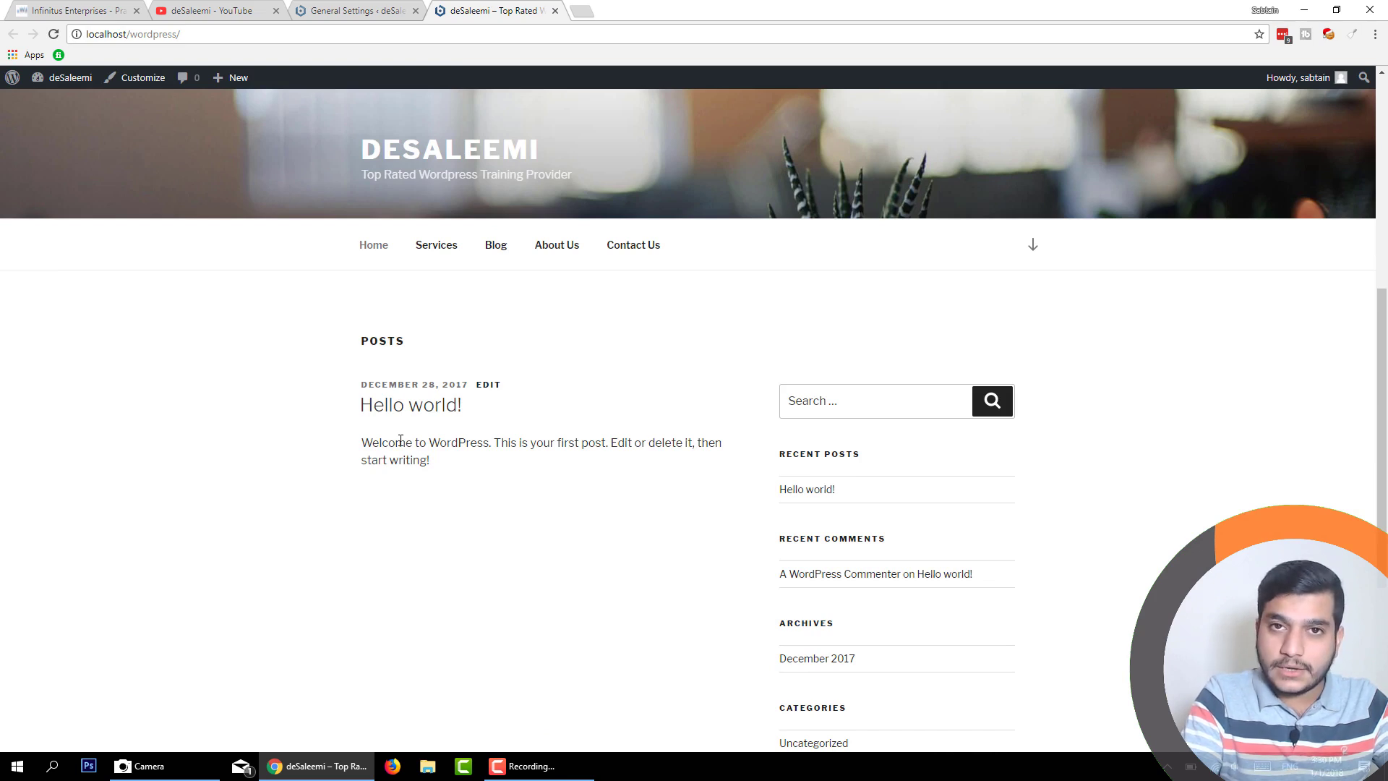
From the admin list of all pages, view the published Home page in a new browser tab
left_click(318, 6)
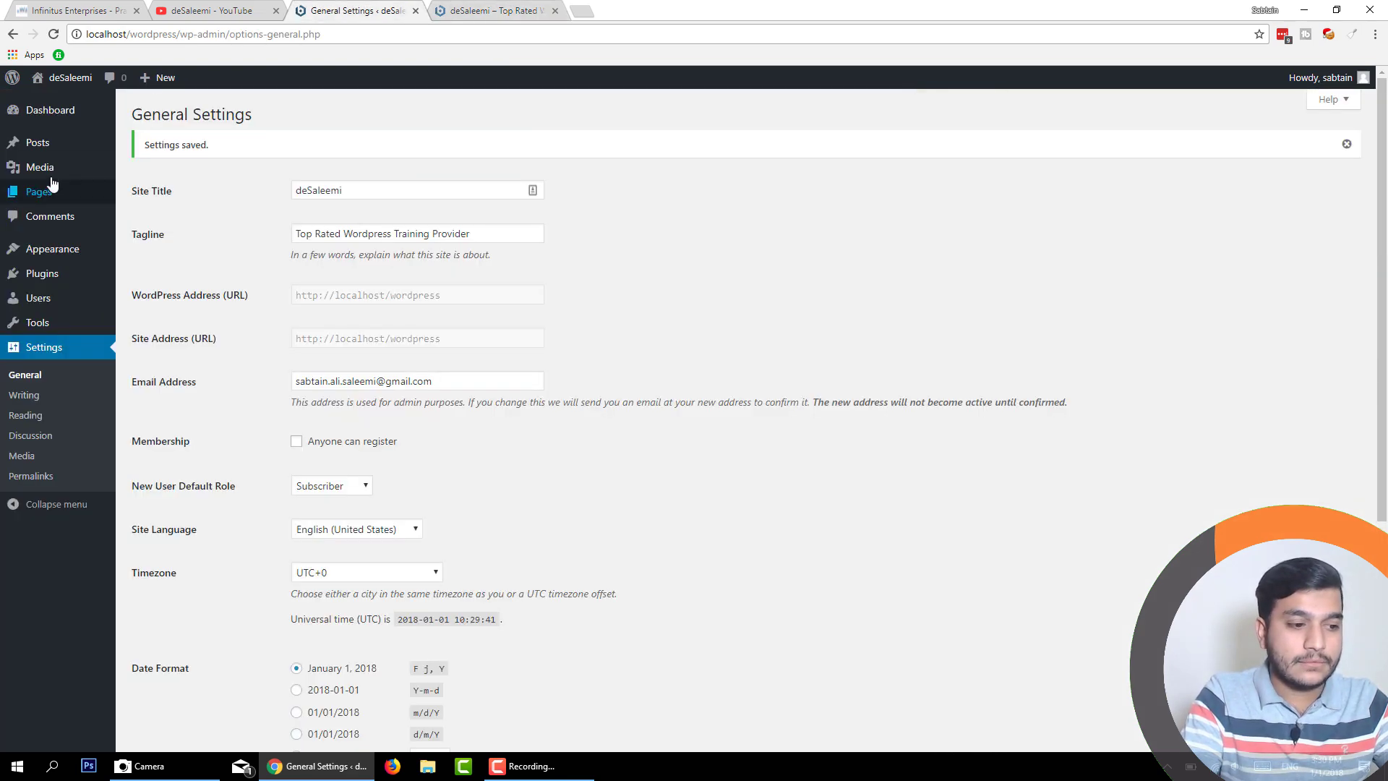
left_click(72, 194)
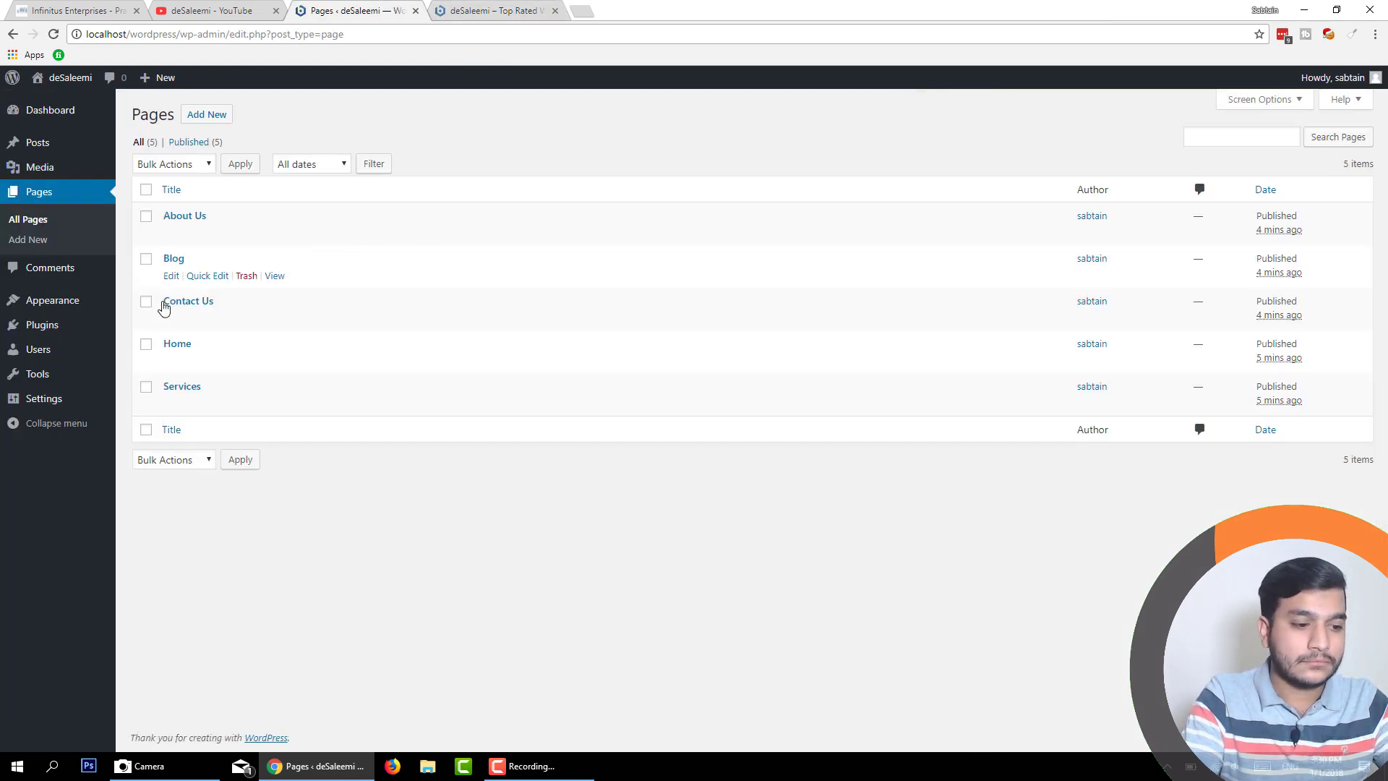
right_click(274, 361)
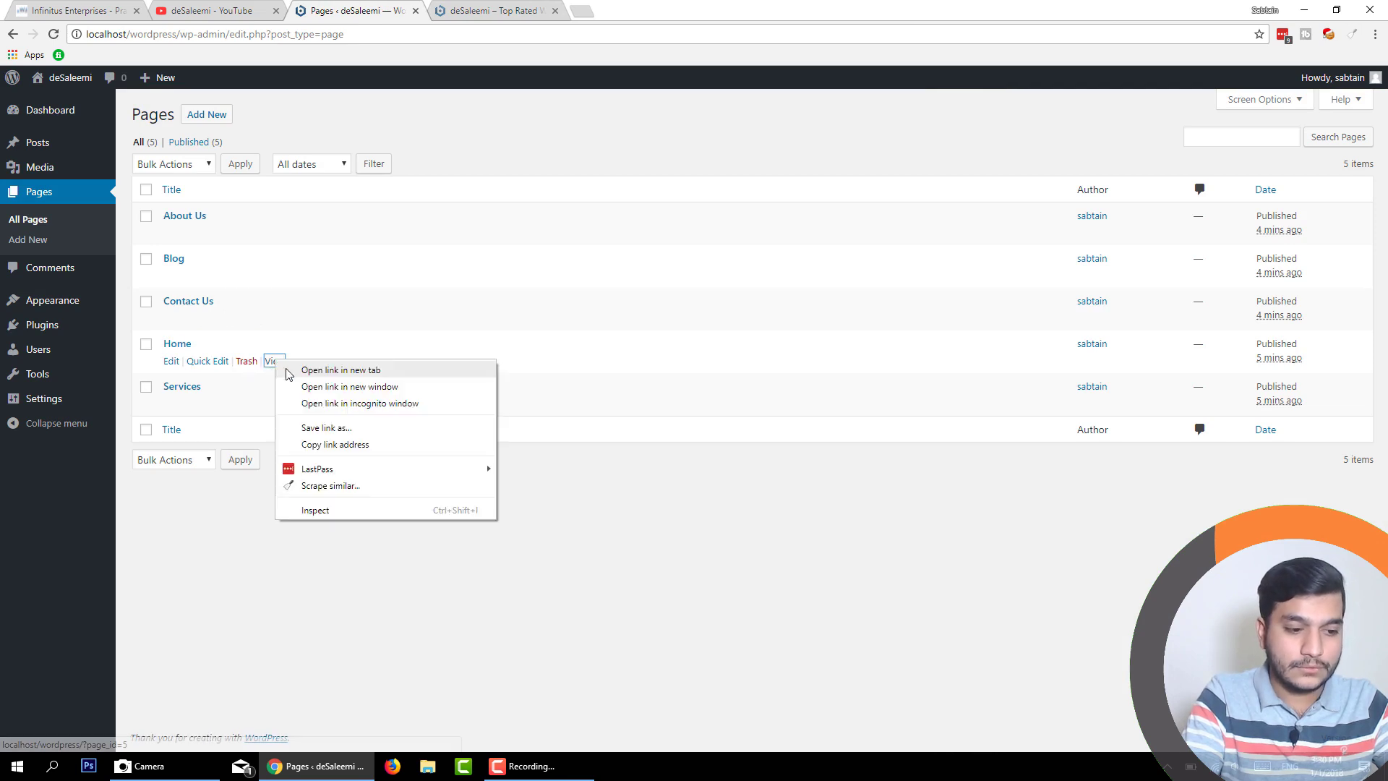
left_click(311, 369)
left_click(621, 10)
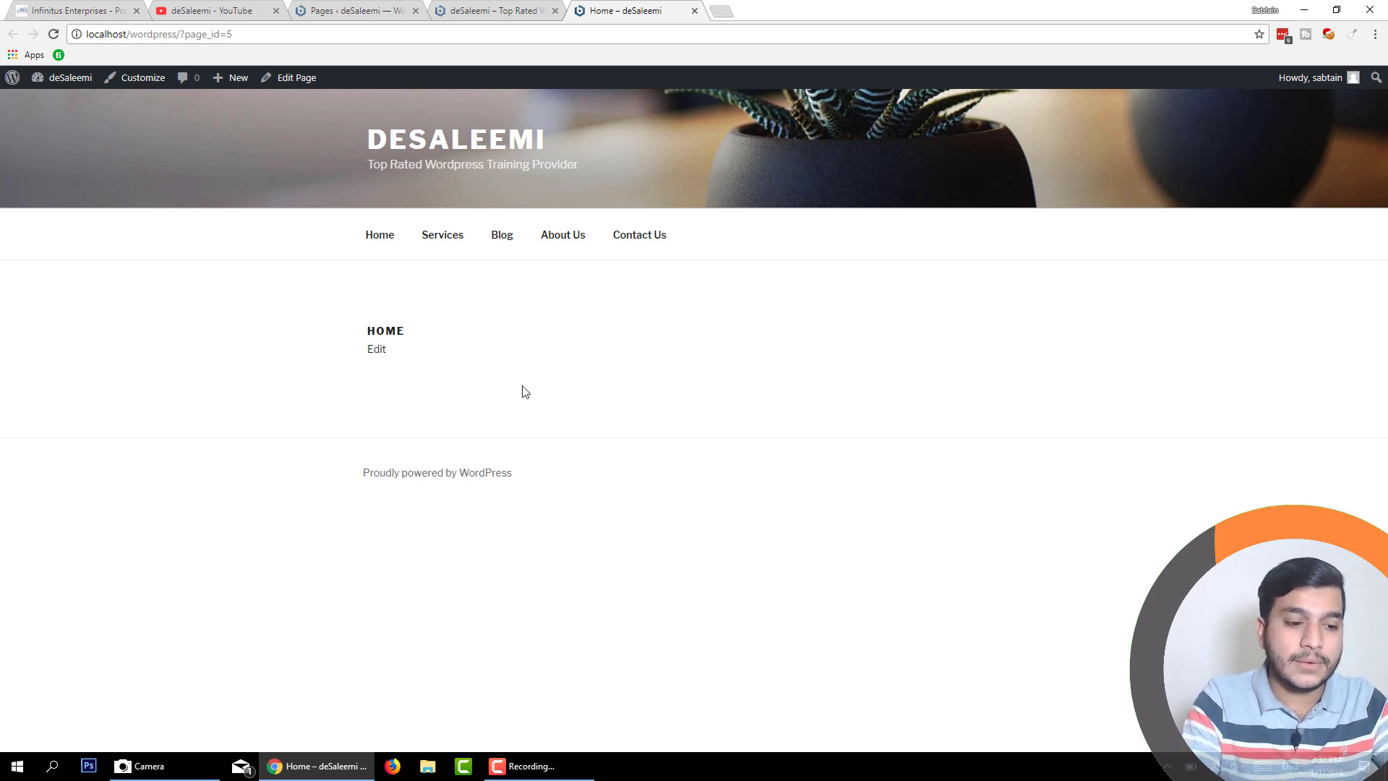
Follow the Home menu link from the Home page and compare its content with the already open front page
left_click(387, 243)
scroll(388, 243, "down", 8)
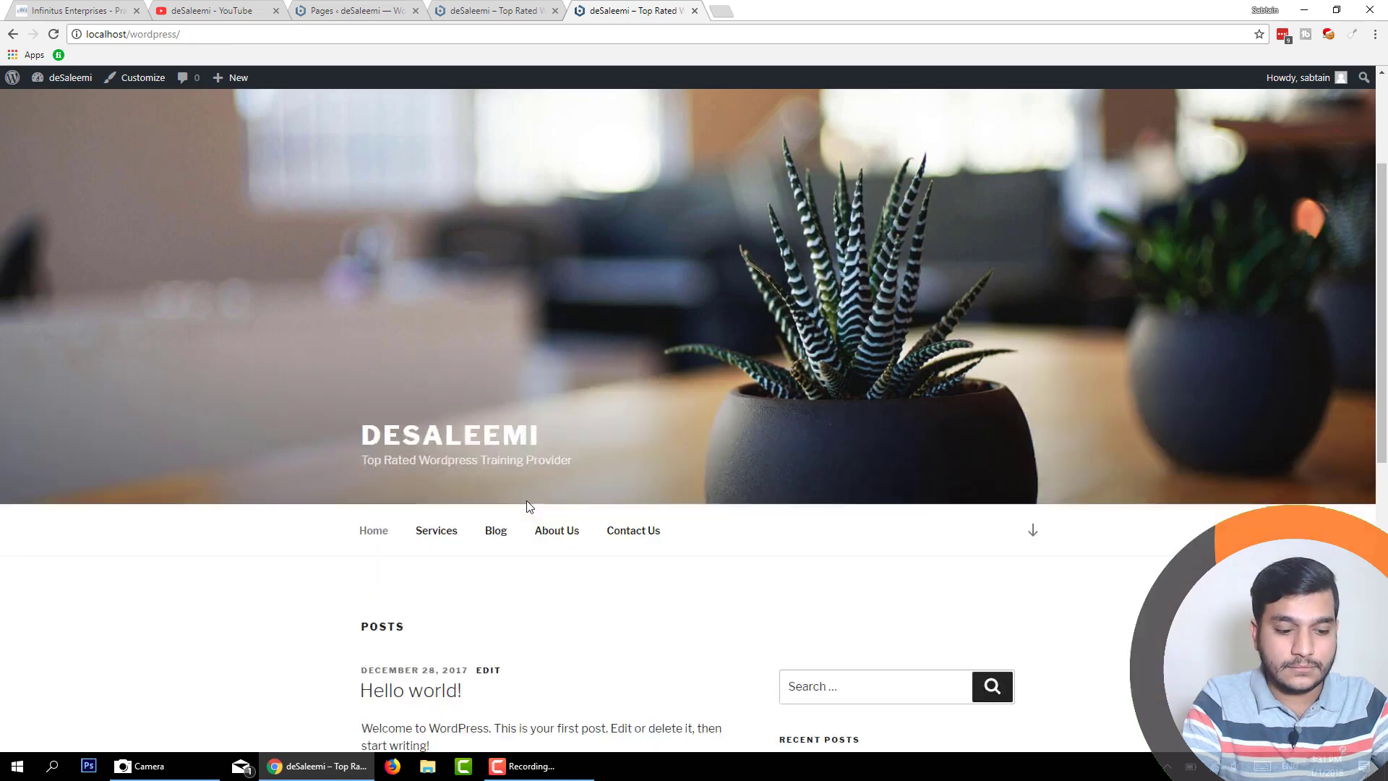
scroll(450, 337, "up", 2)
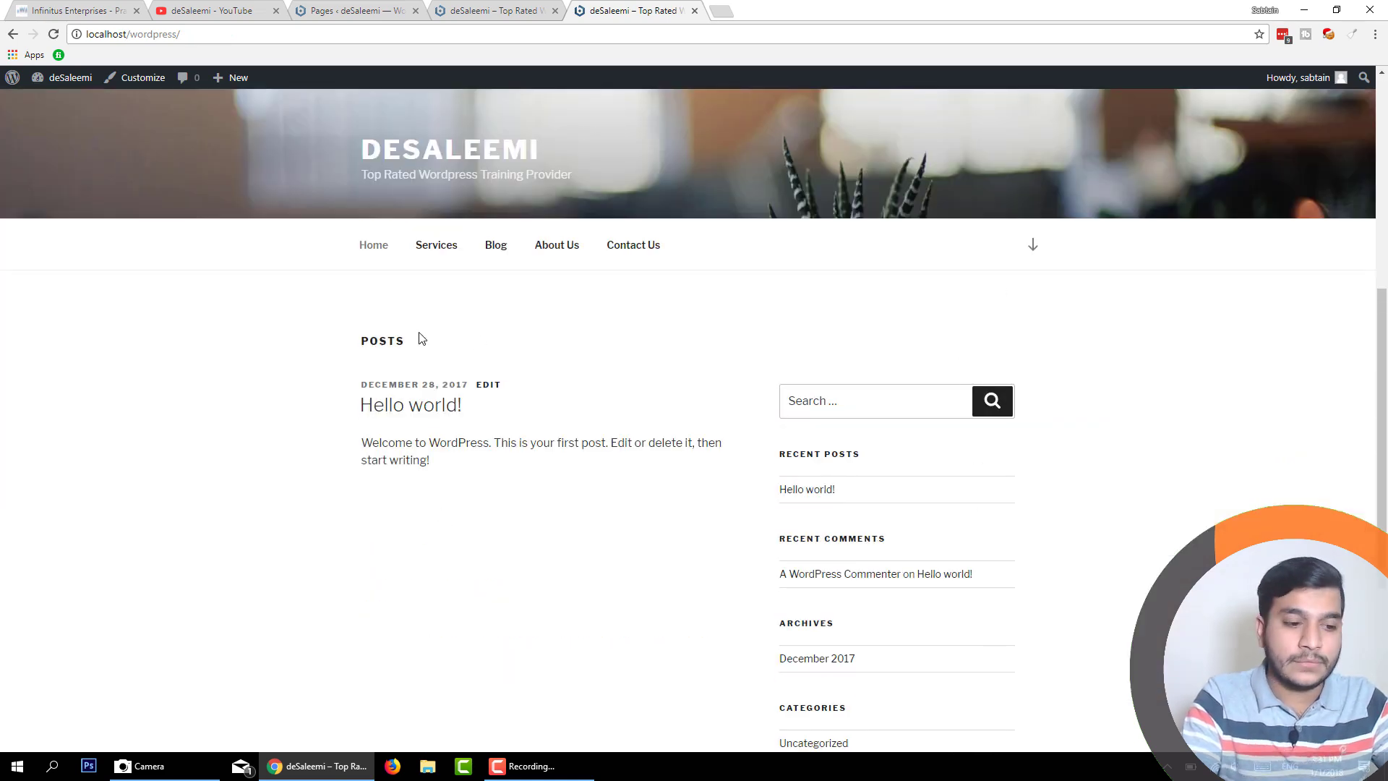
left_click(509, 12)
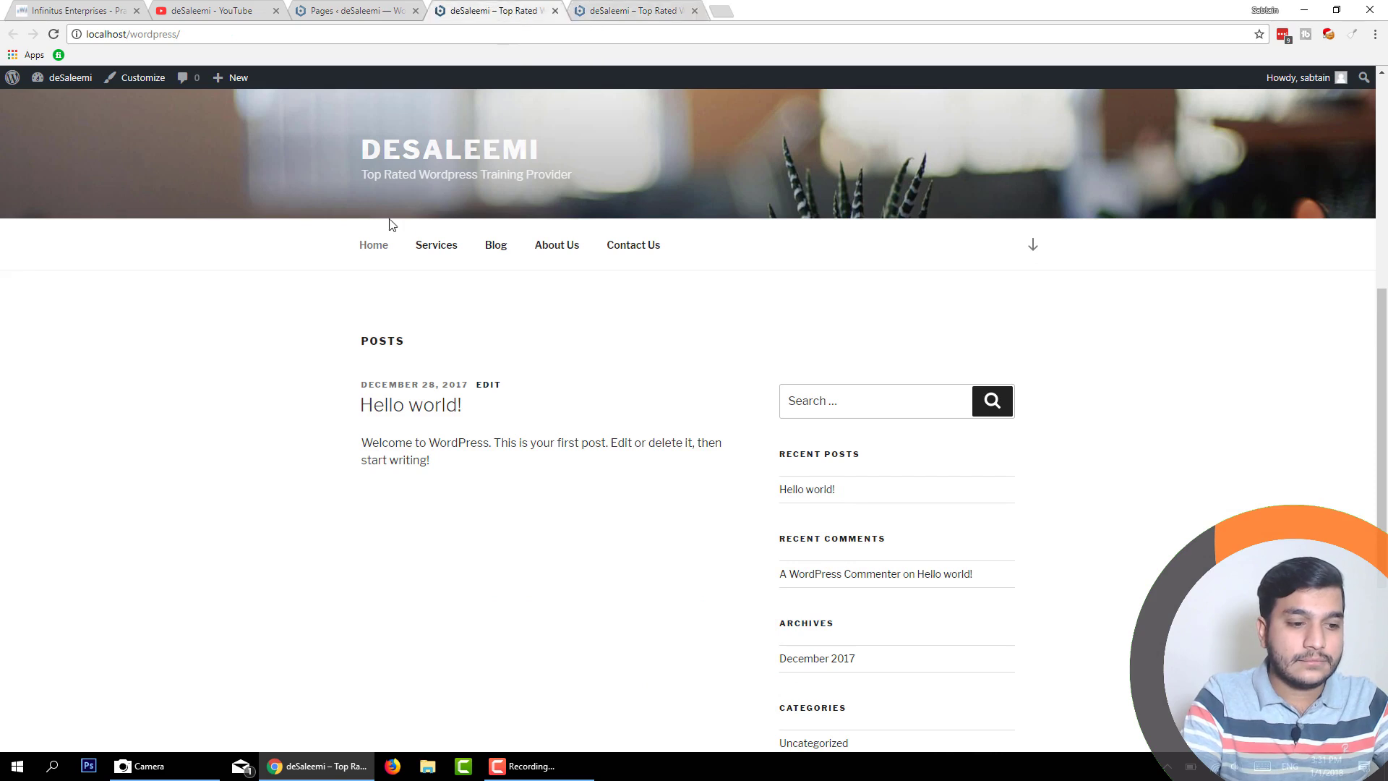
Return to the admin page list and view the Home page in a separate browser window
left_click(353, 10)
right_click(281, 367)
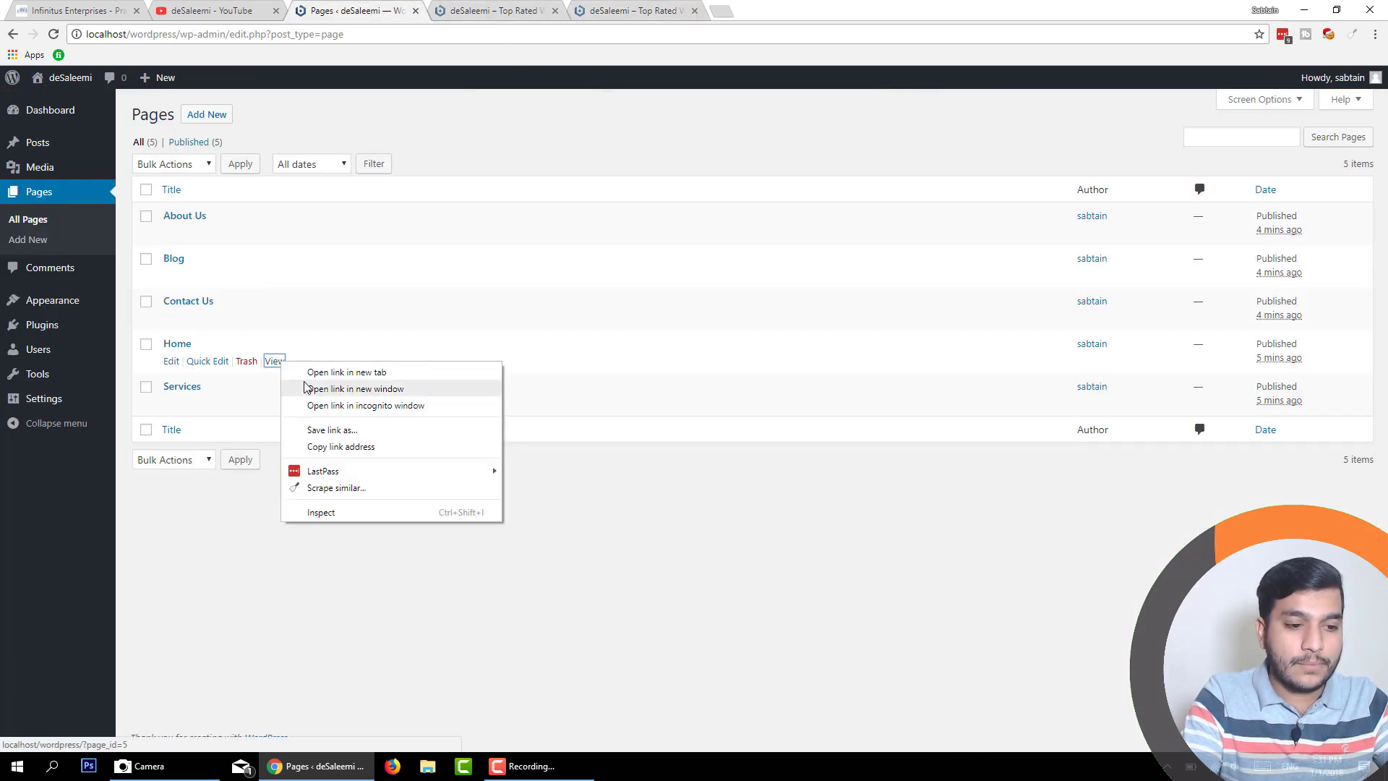
left_click(307, 388)
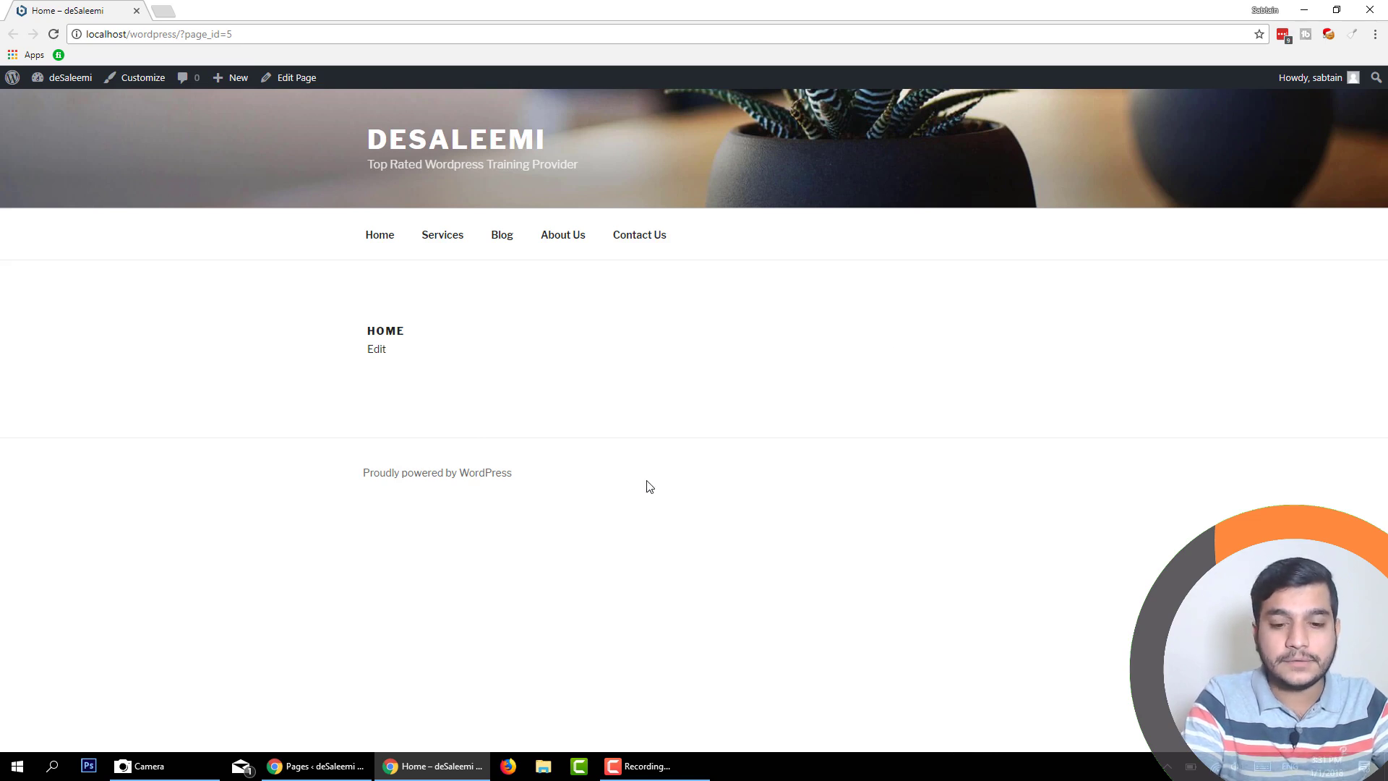
Close the separate Home page window and compare what the Blog and Home menu links show on the reloaded live site
left_click(1370, 10)
left_click(632, 10)
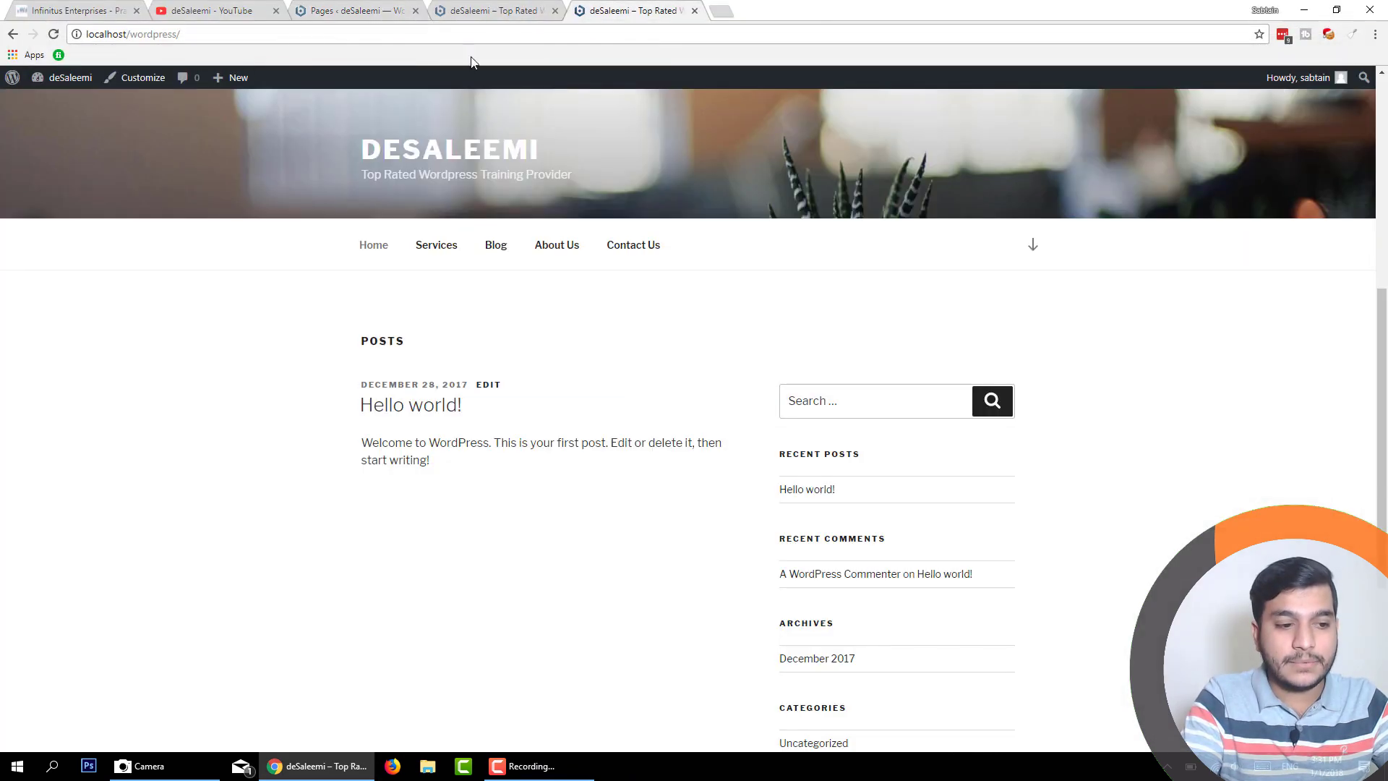
left_click(369, 36)
key("Return")
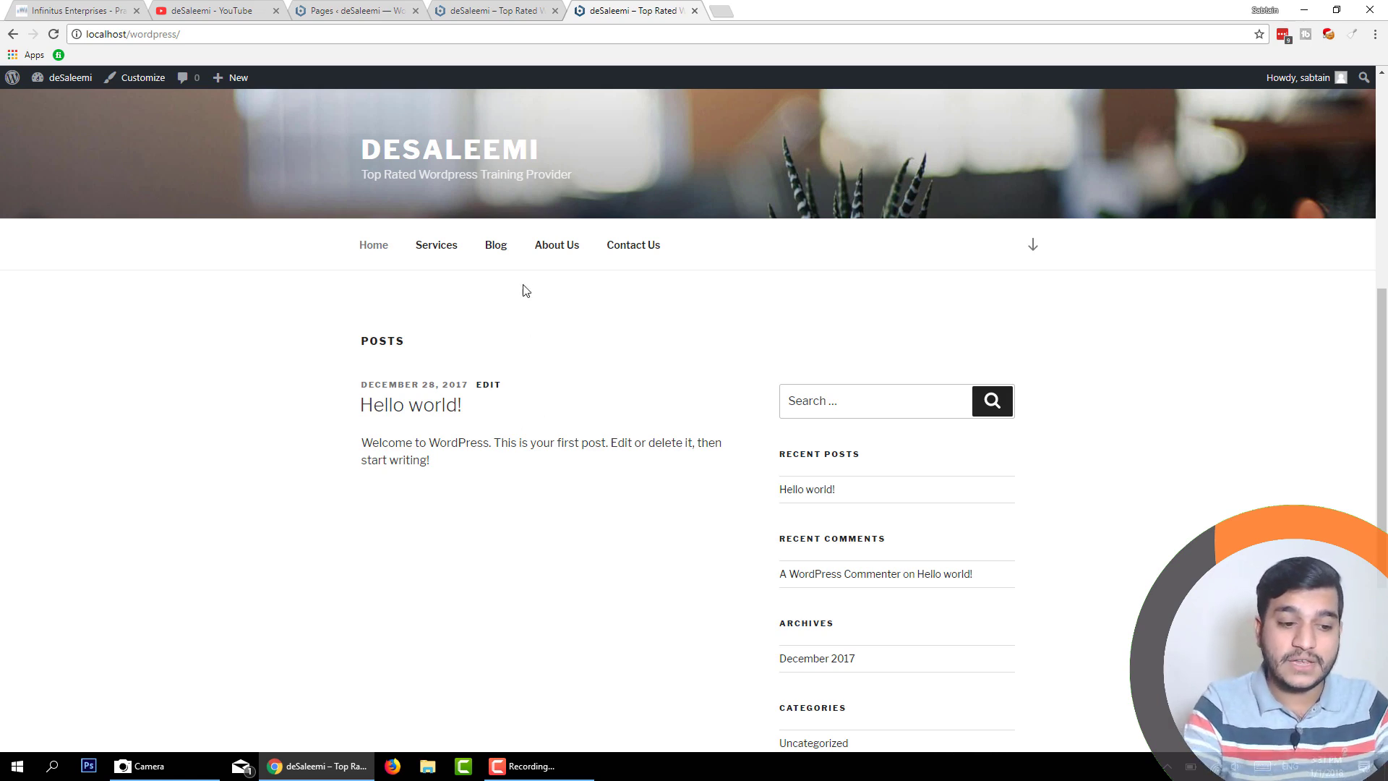
left_click(503, 253)
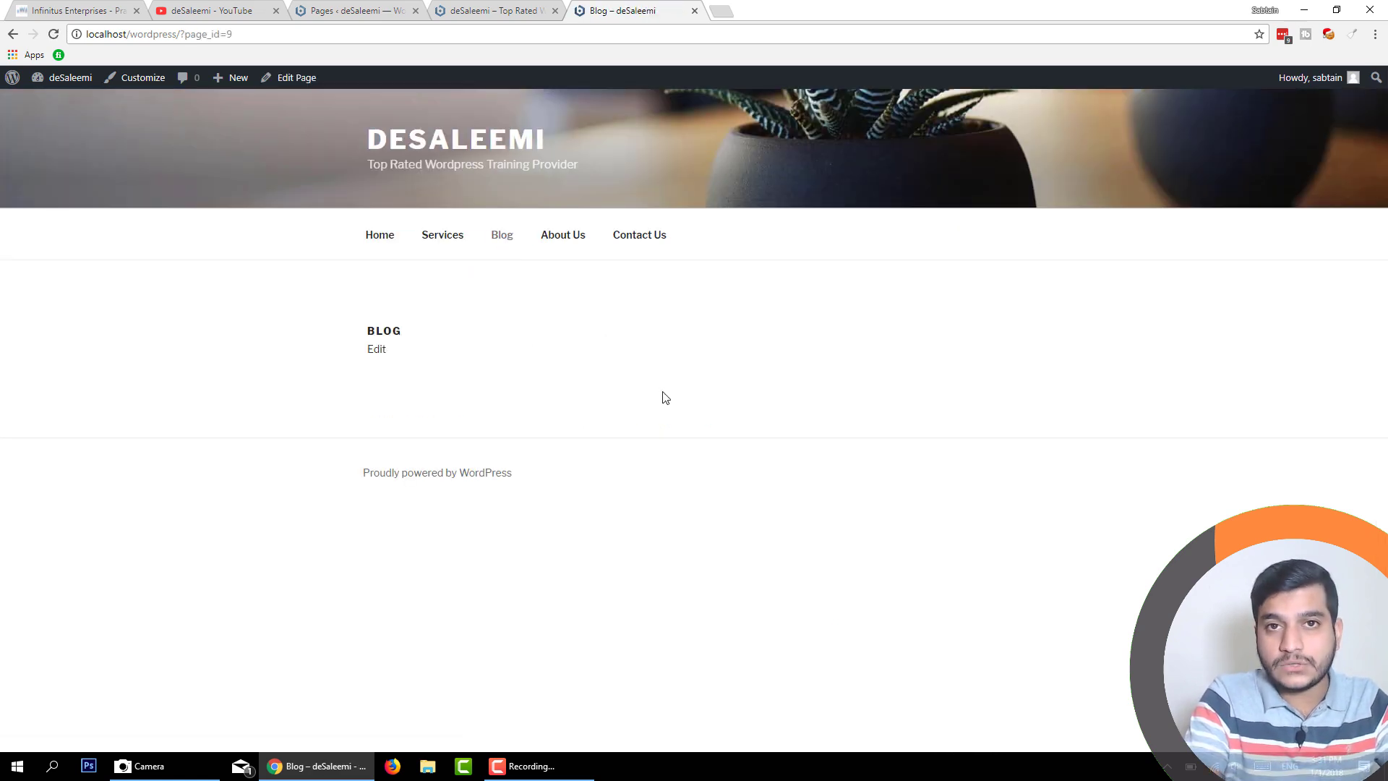
left_click(382, 236)
scroll(375, 326, "down", 6)
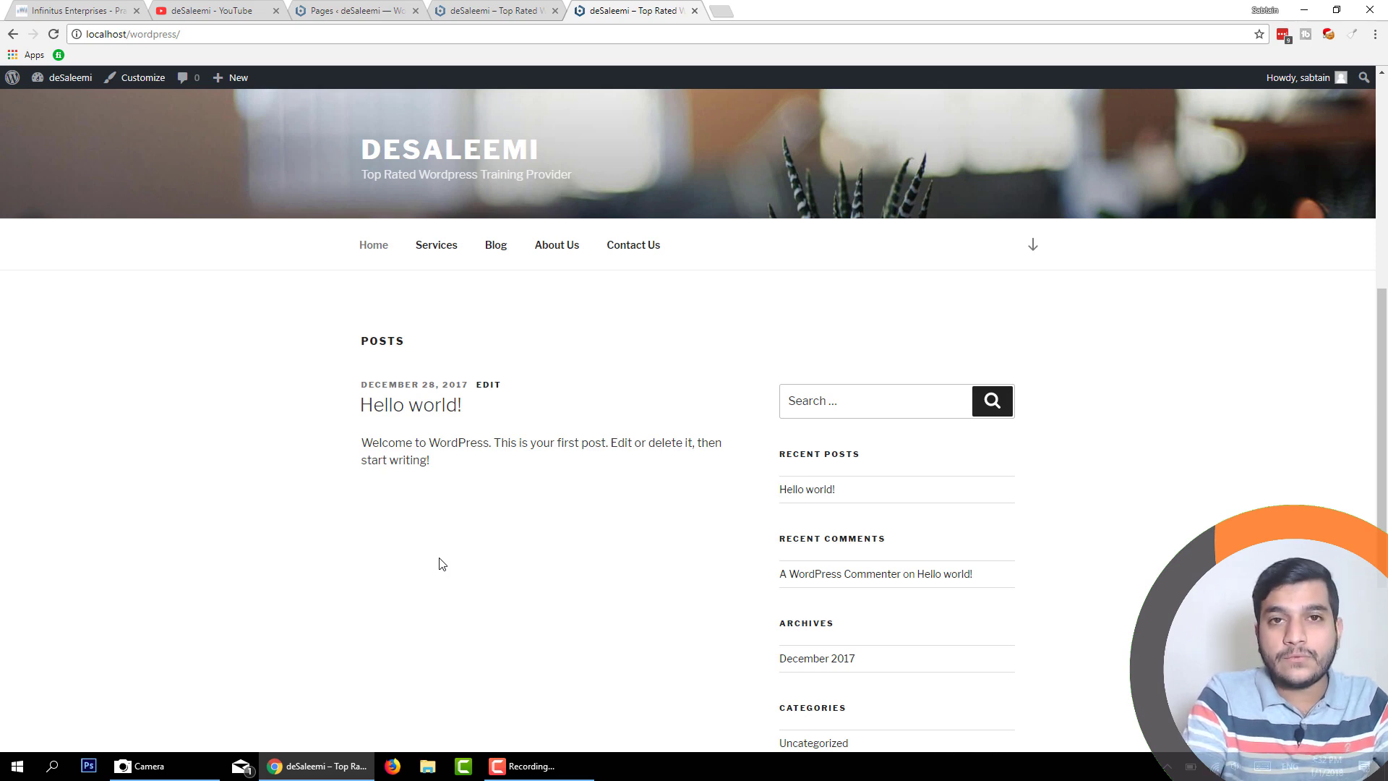
Open the Reading settings in the site's admin area and locate the homepage display option
left_click(354, 5)
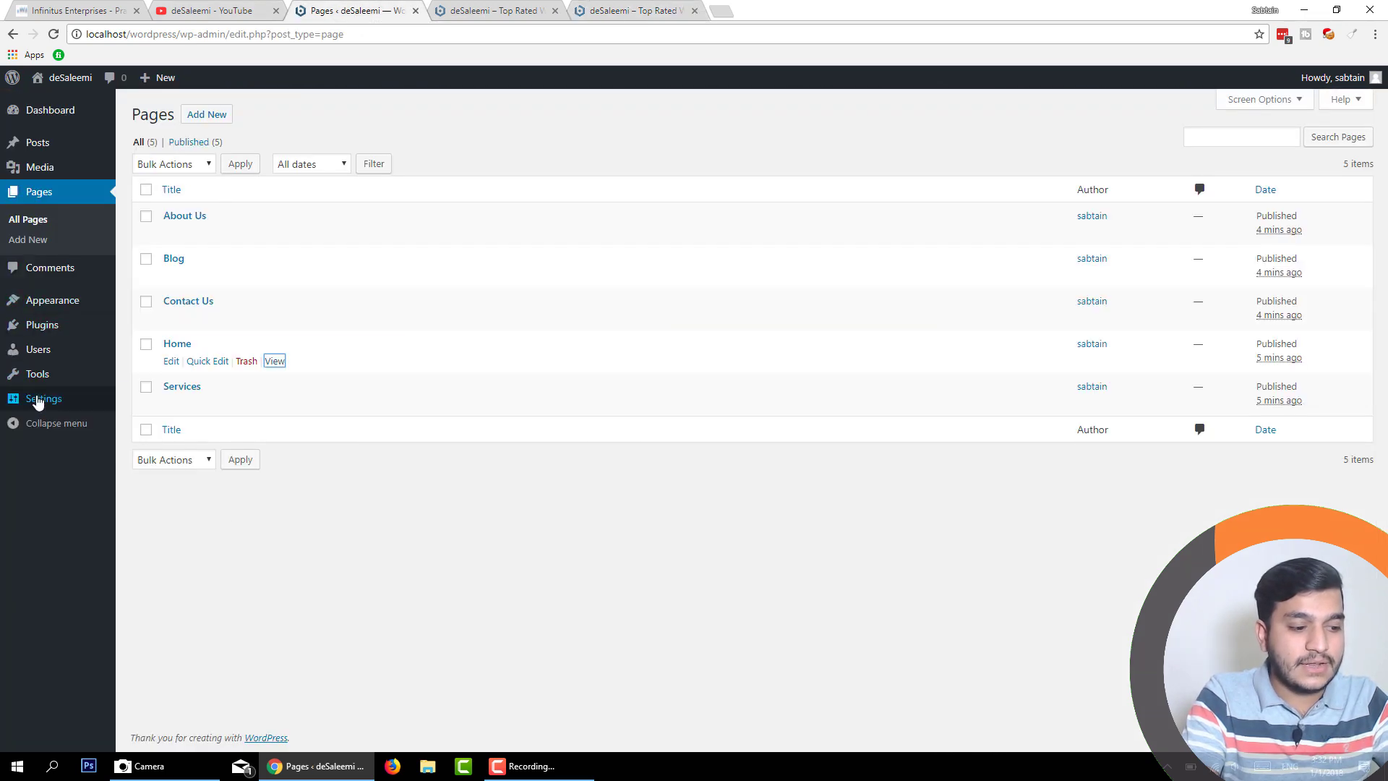
mouse_move(40, 397)
left_click(162, 442)
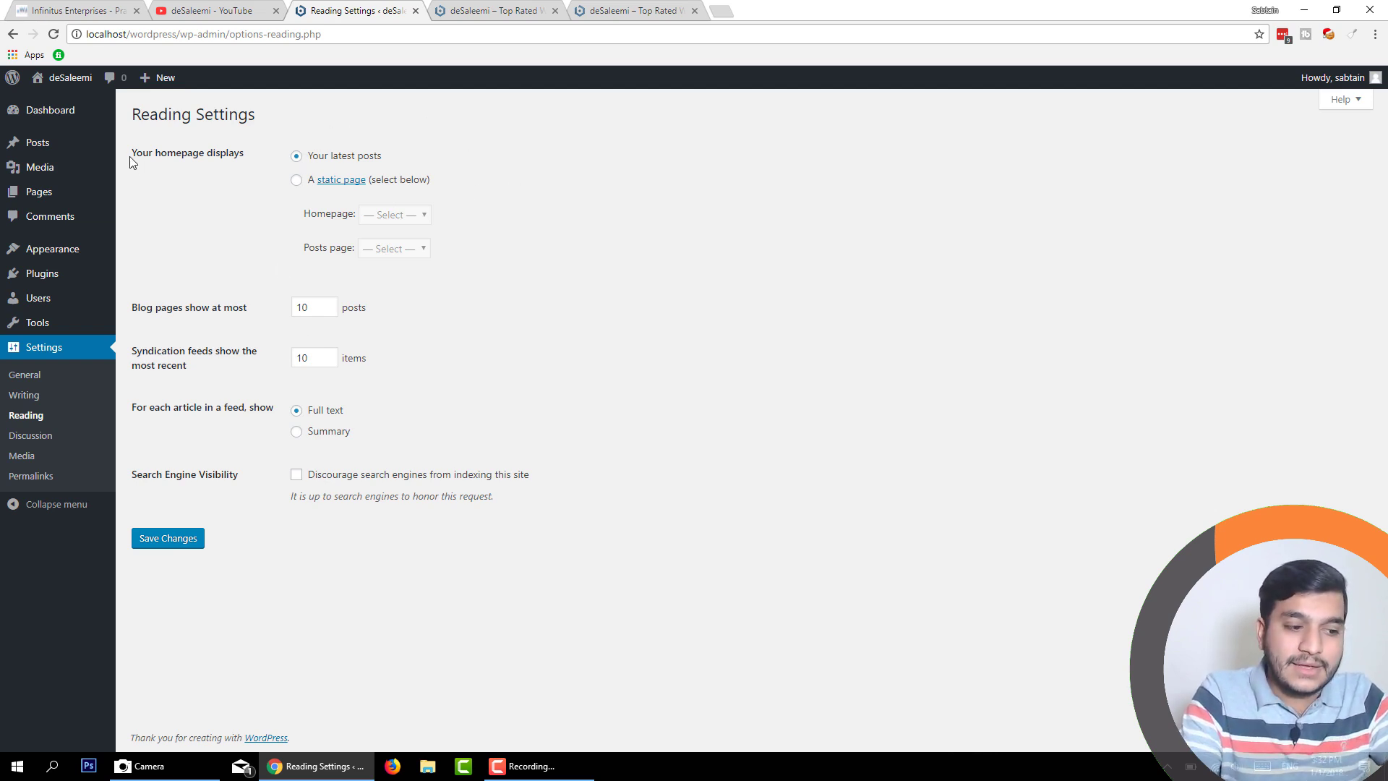
left_click_drag(130, 162, 240, 155)
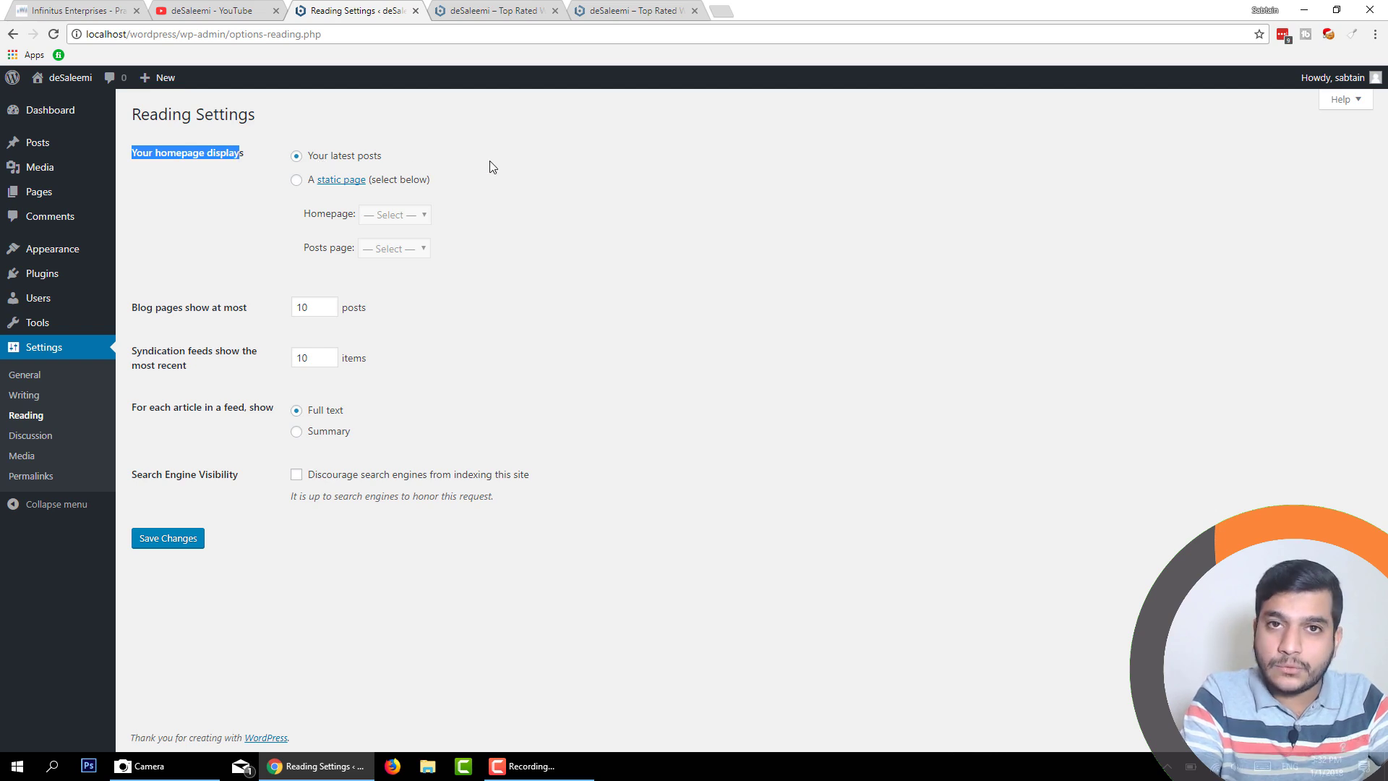
Examine the posts and web address of the live front page, and compare them with the homepage display setting
left_click(599, 8)
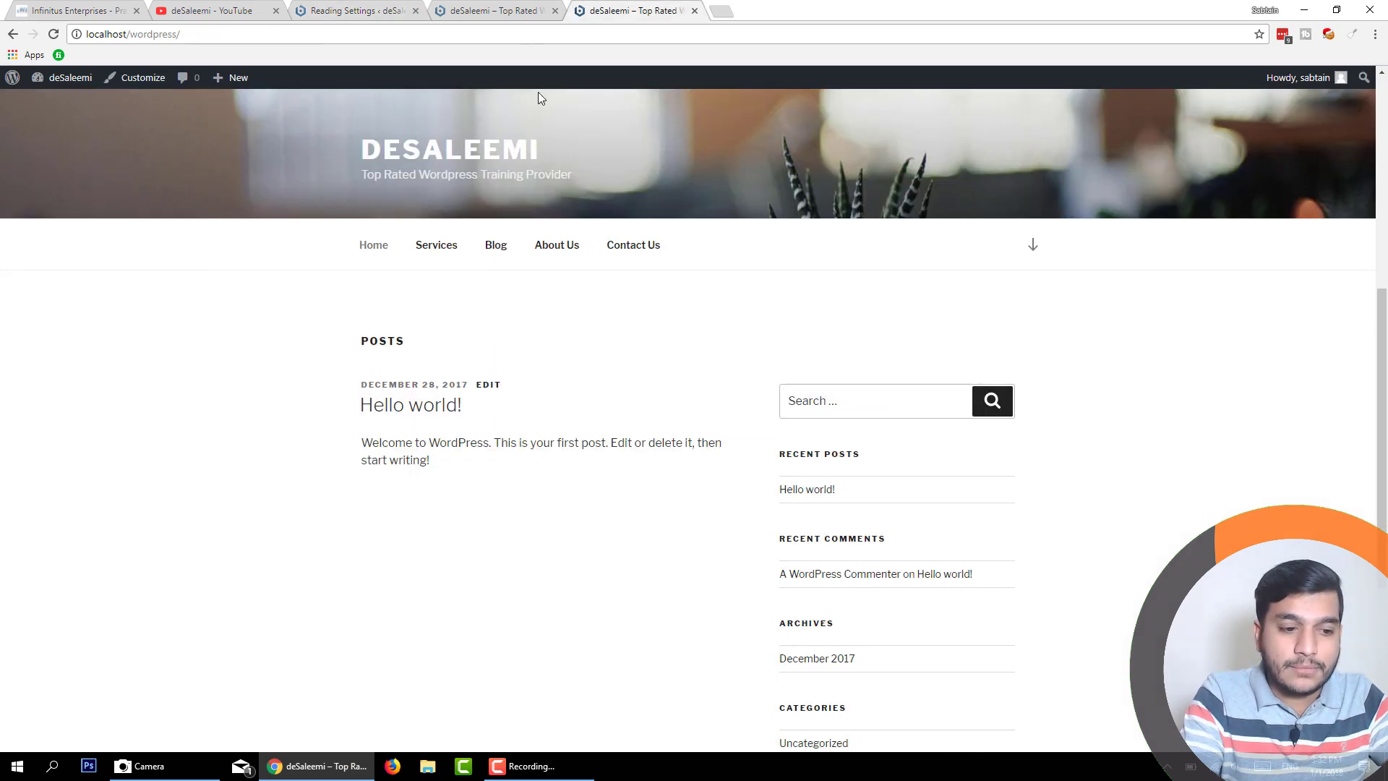
left_click(477, 161)
scroll(409, 651, "down", 5)
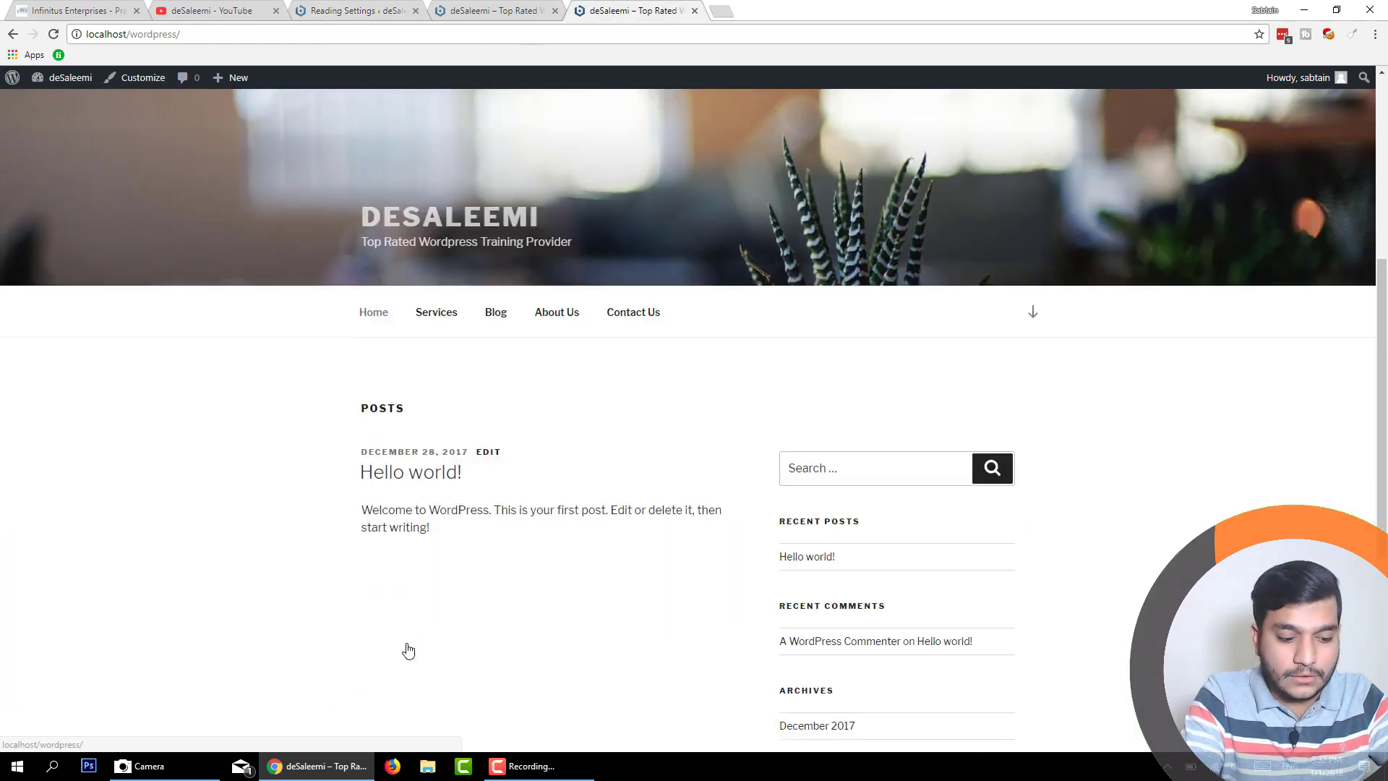
scroll(408, 651, "down", 4)
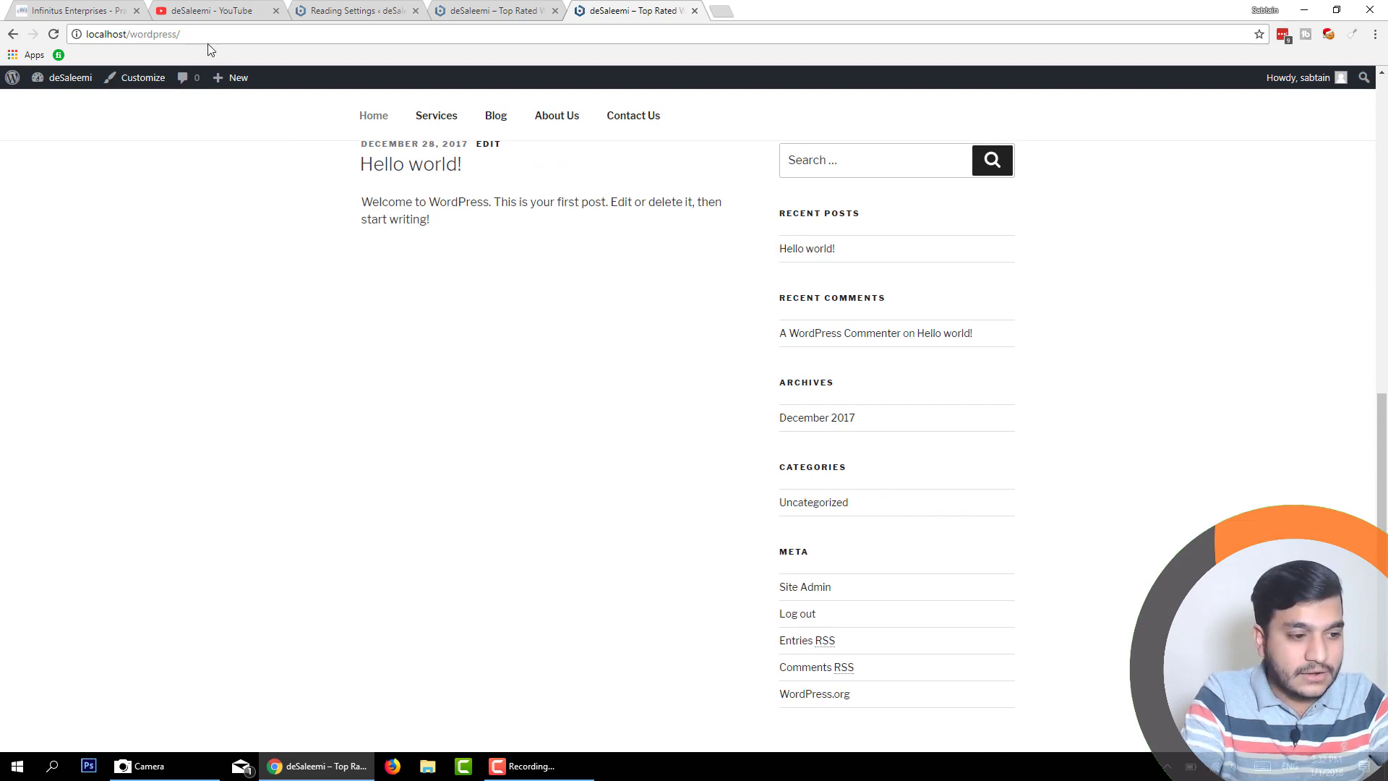
left_click_drag(182, 34, 84, 34)
left_click(125, 36)
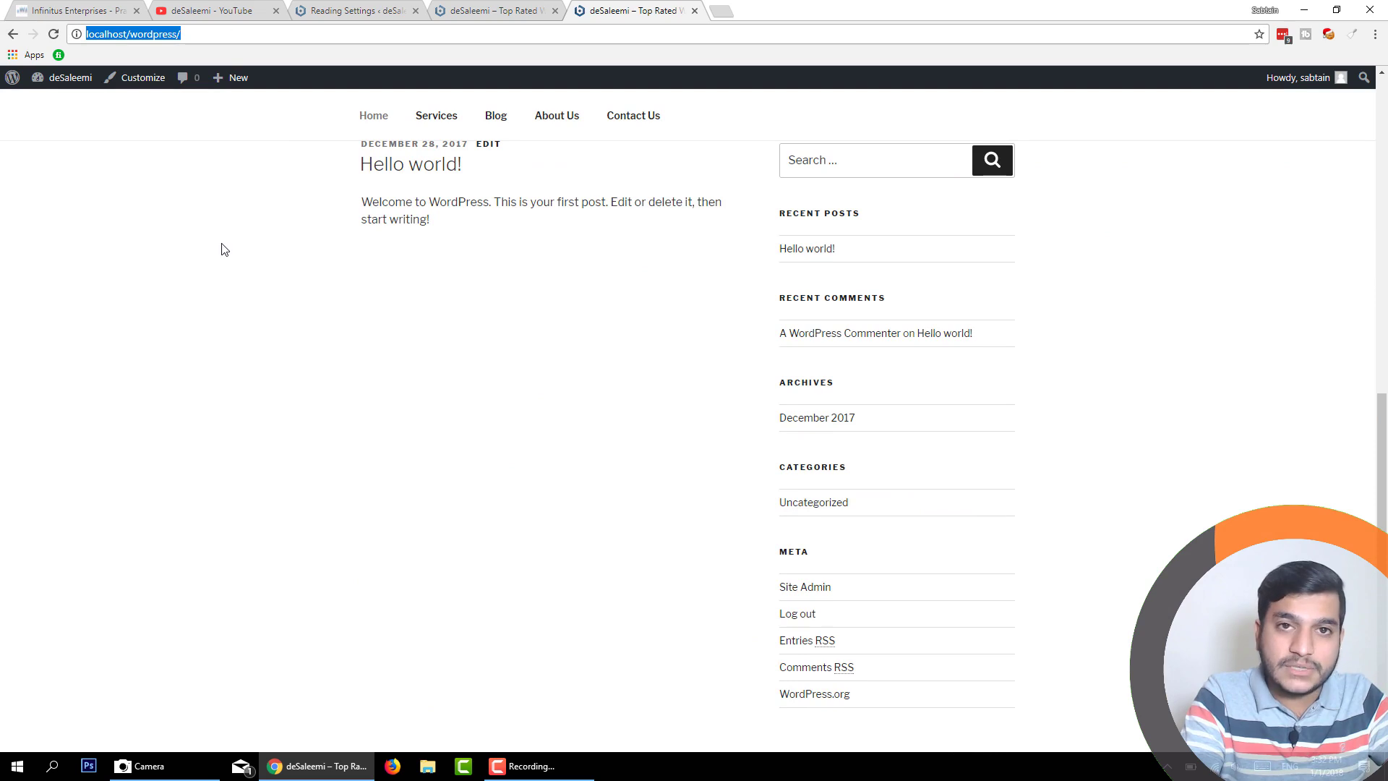
scroll(409, 381, "up", 3)
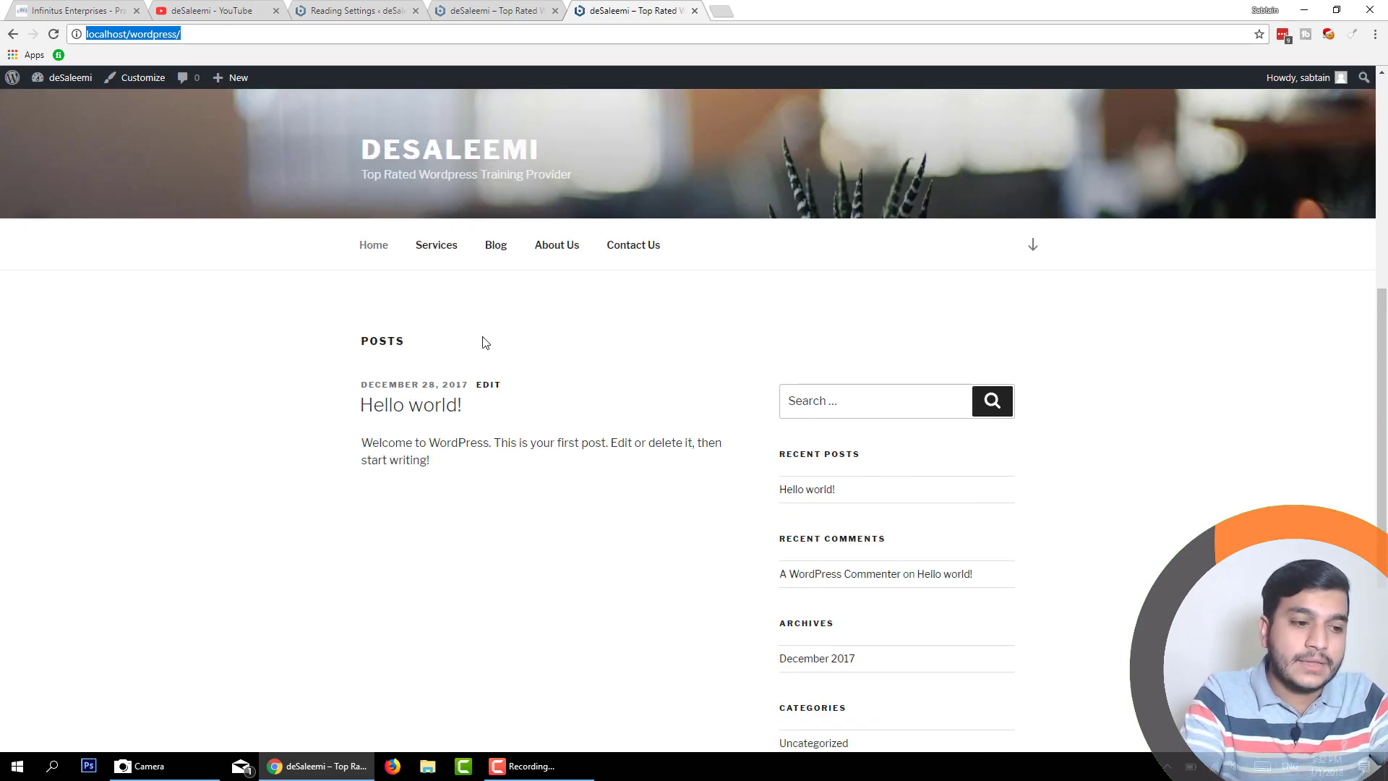
left_click(378, 8)
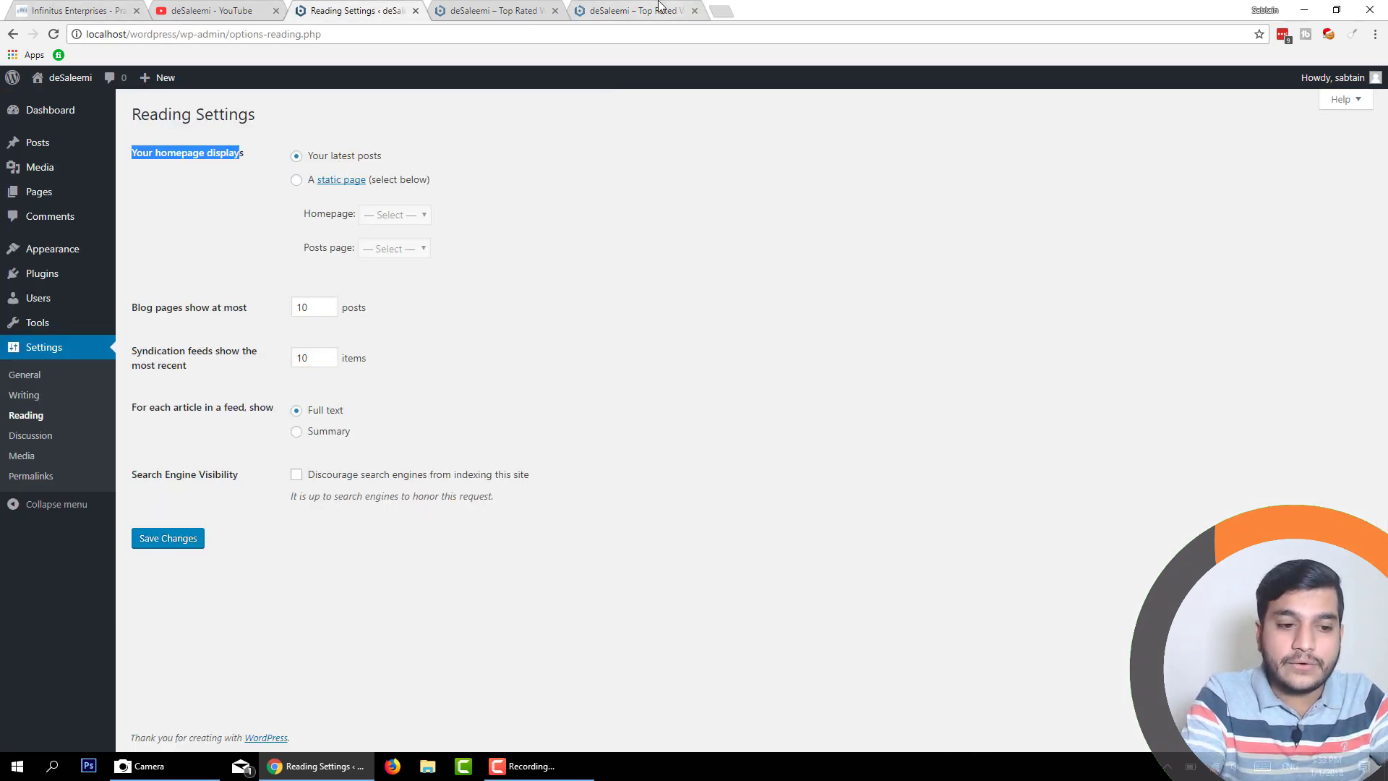
Check the two open front page tabs, close the duplicate one, and return to the Reading settings
left_click(623, 9)
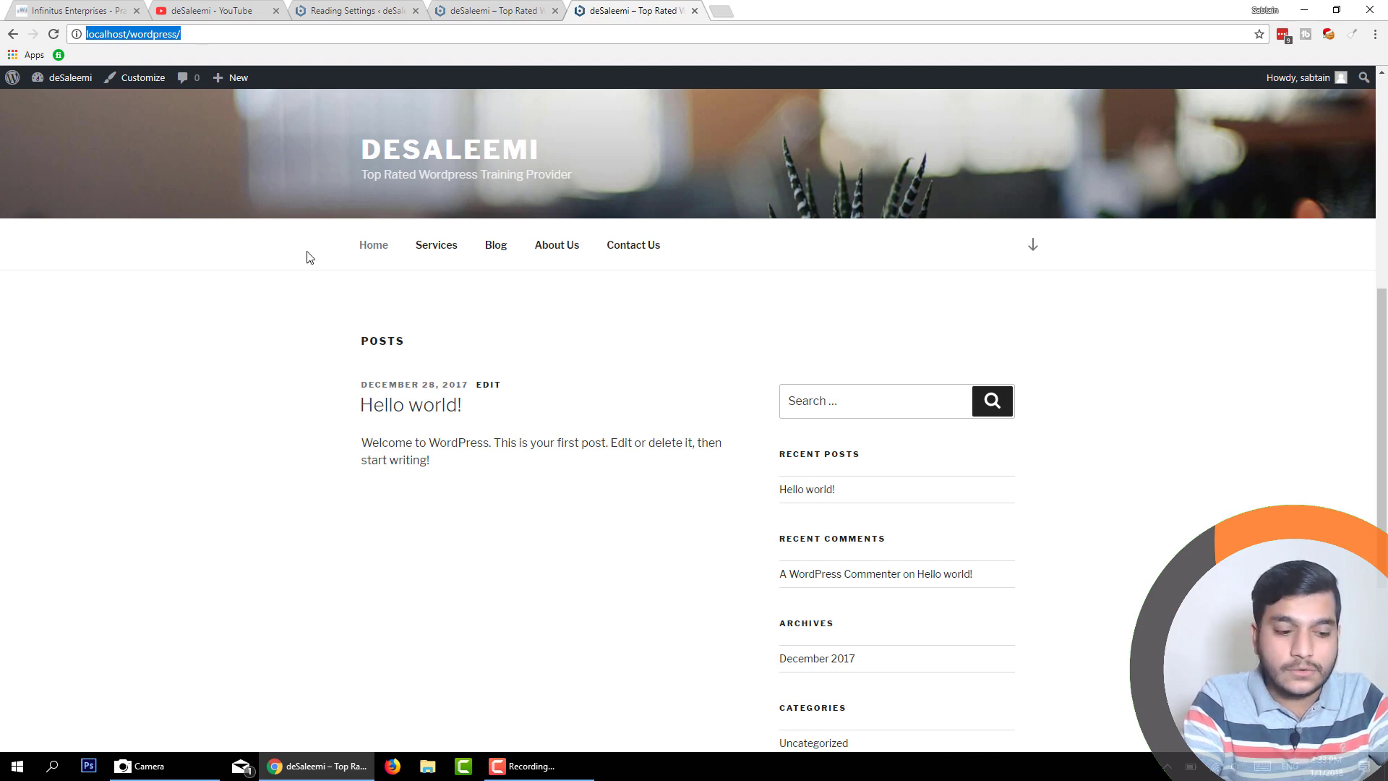
left_click(478, 7)
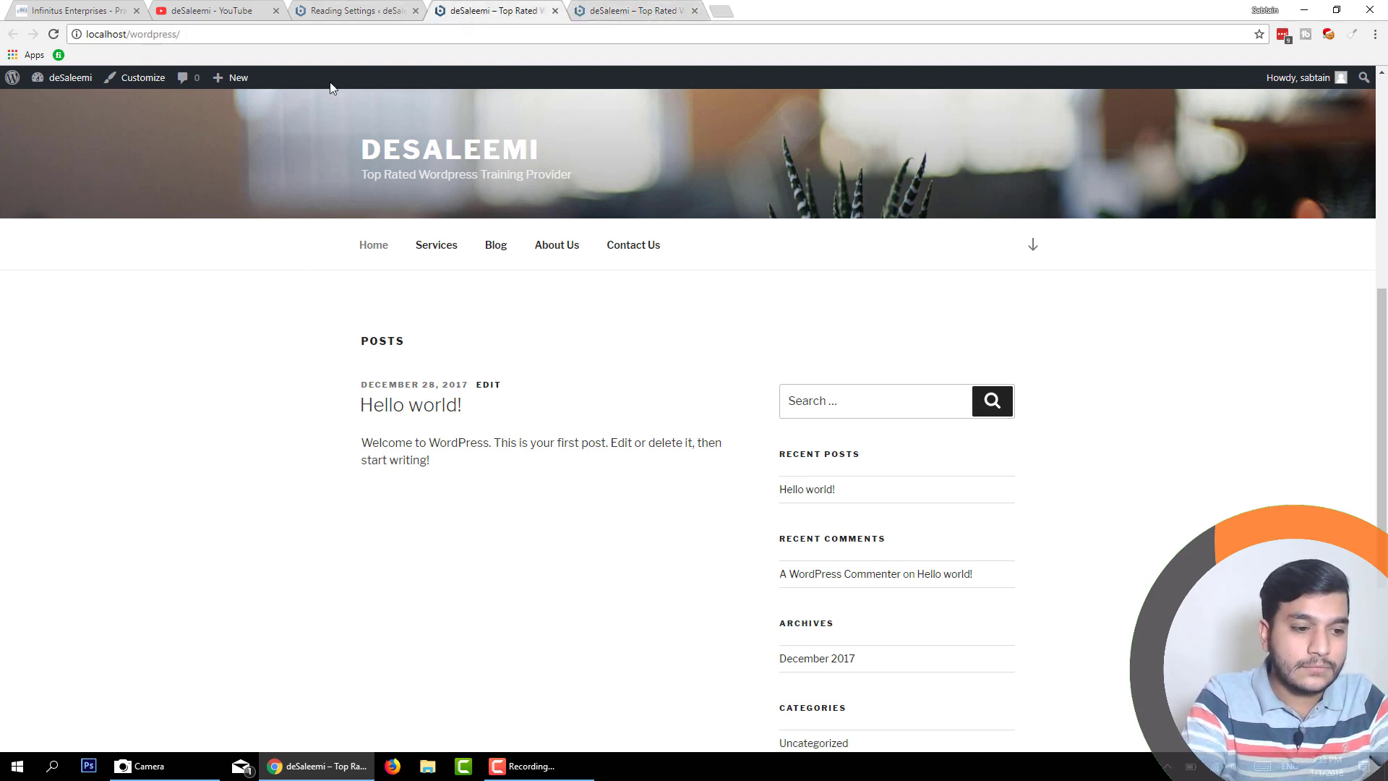
left_click(334, 8)
left_click(555, 10)
left_click(372, 175)
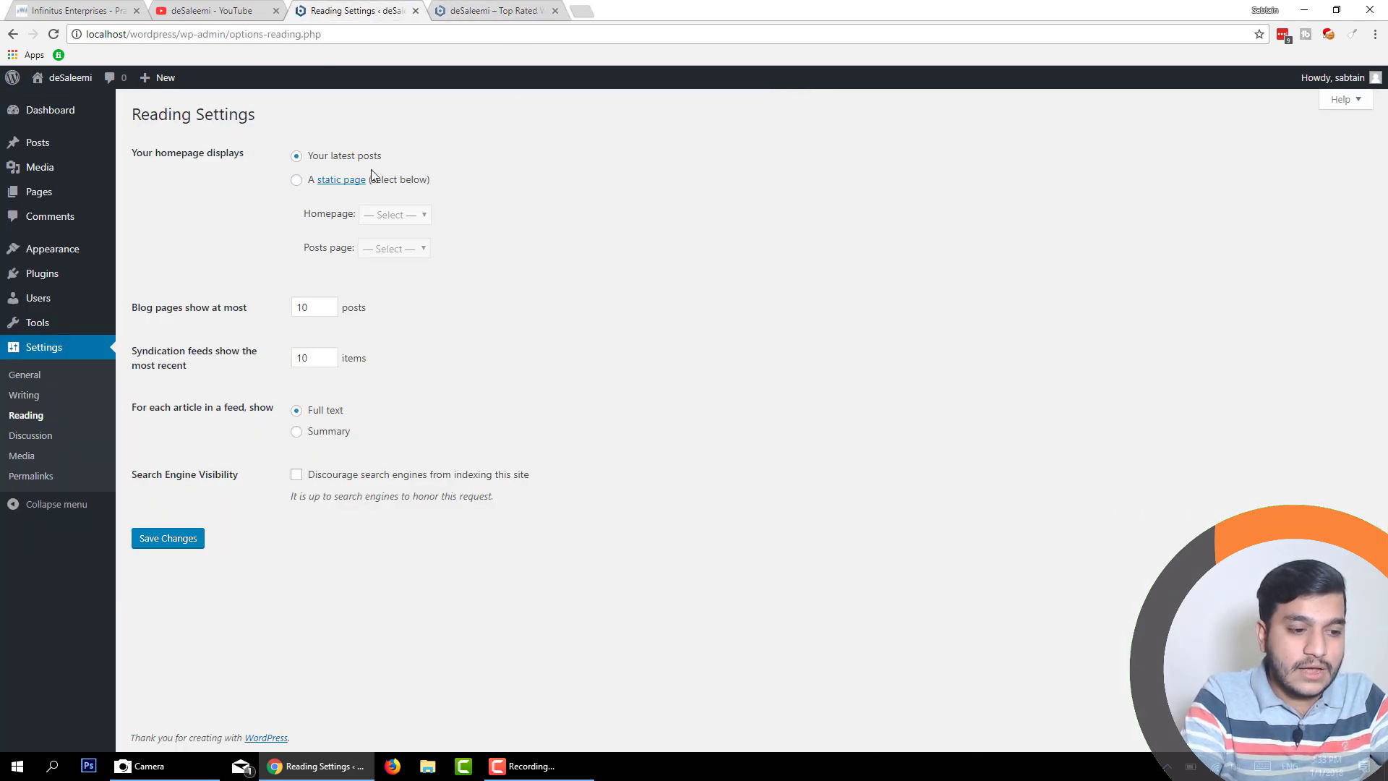
Make the homepage display a static page, choose Home as the homepage, and save the settings
left_click(298, 182)
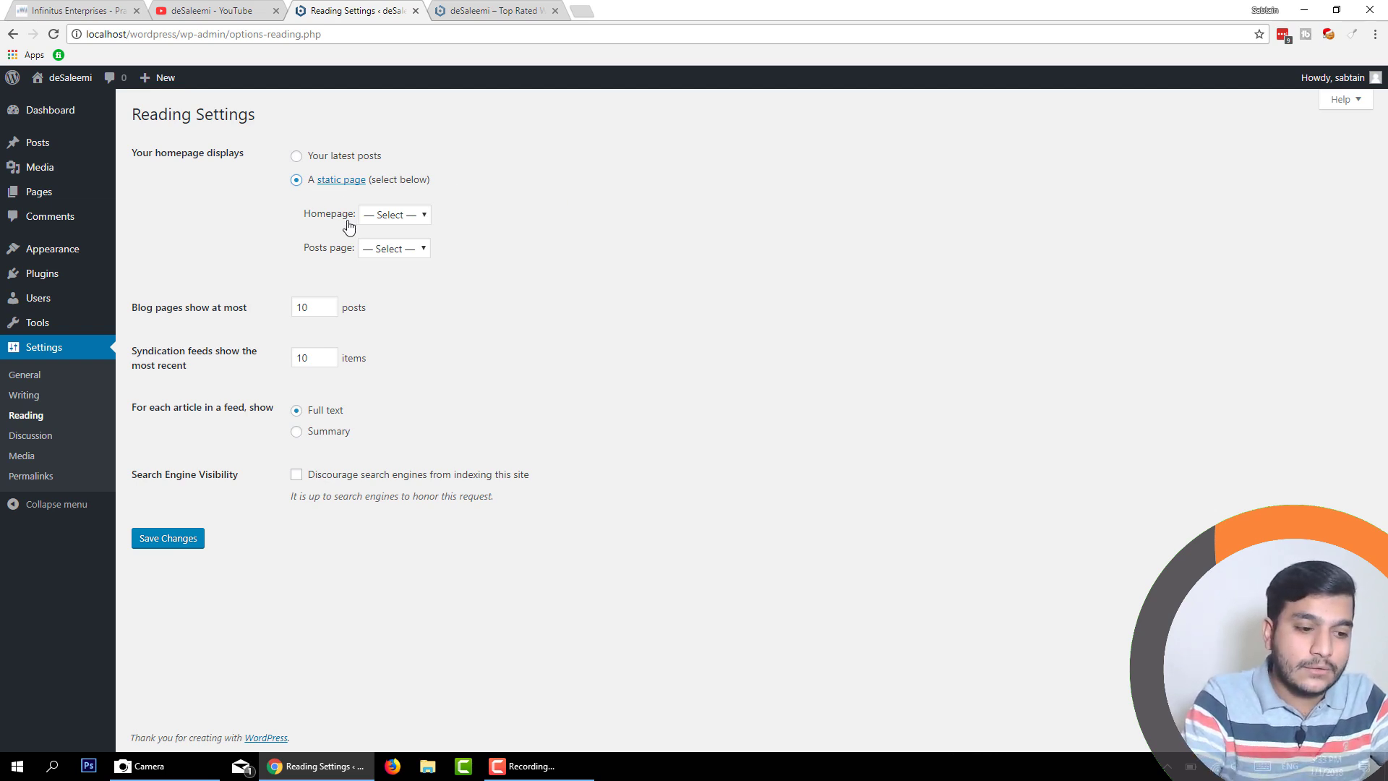
left_click(382, 218)
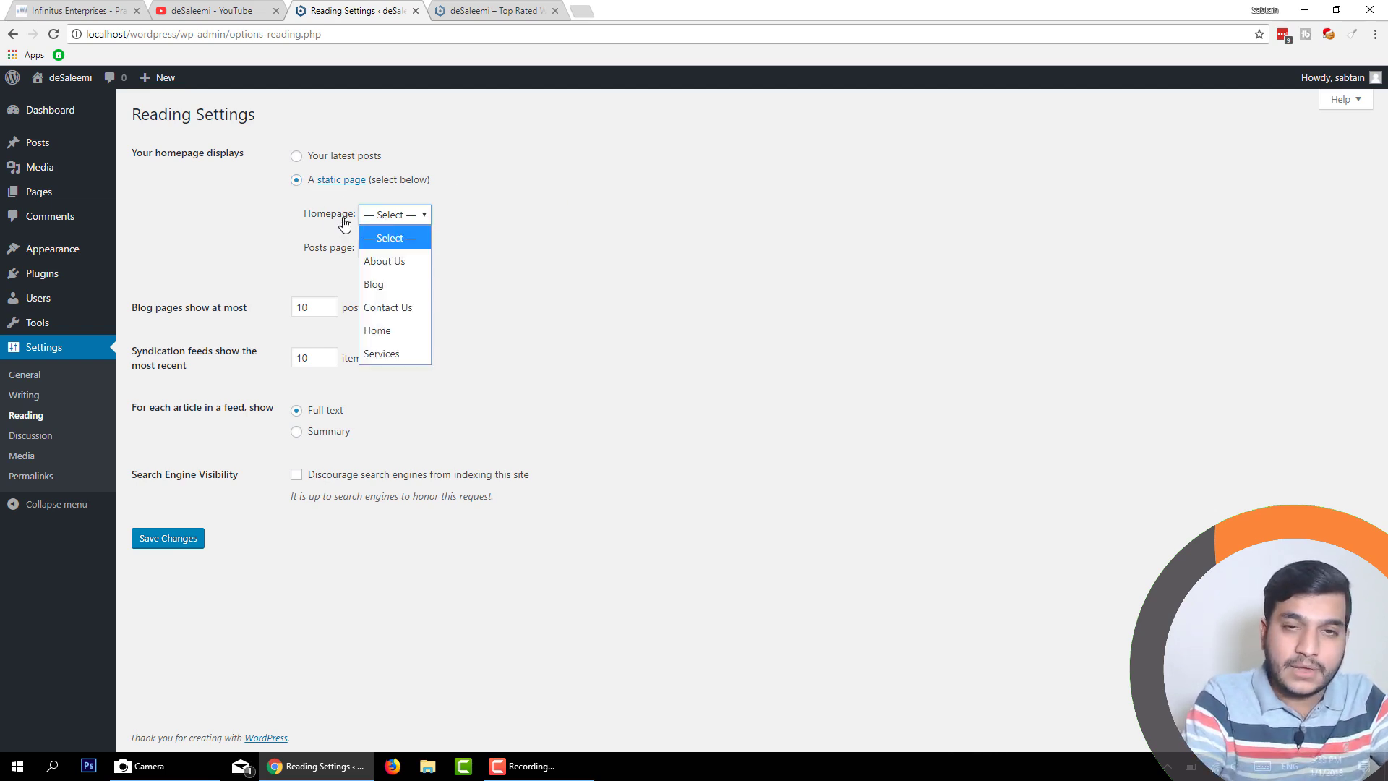
left_click(397, 333)
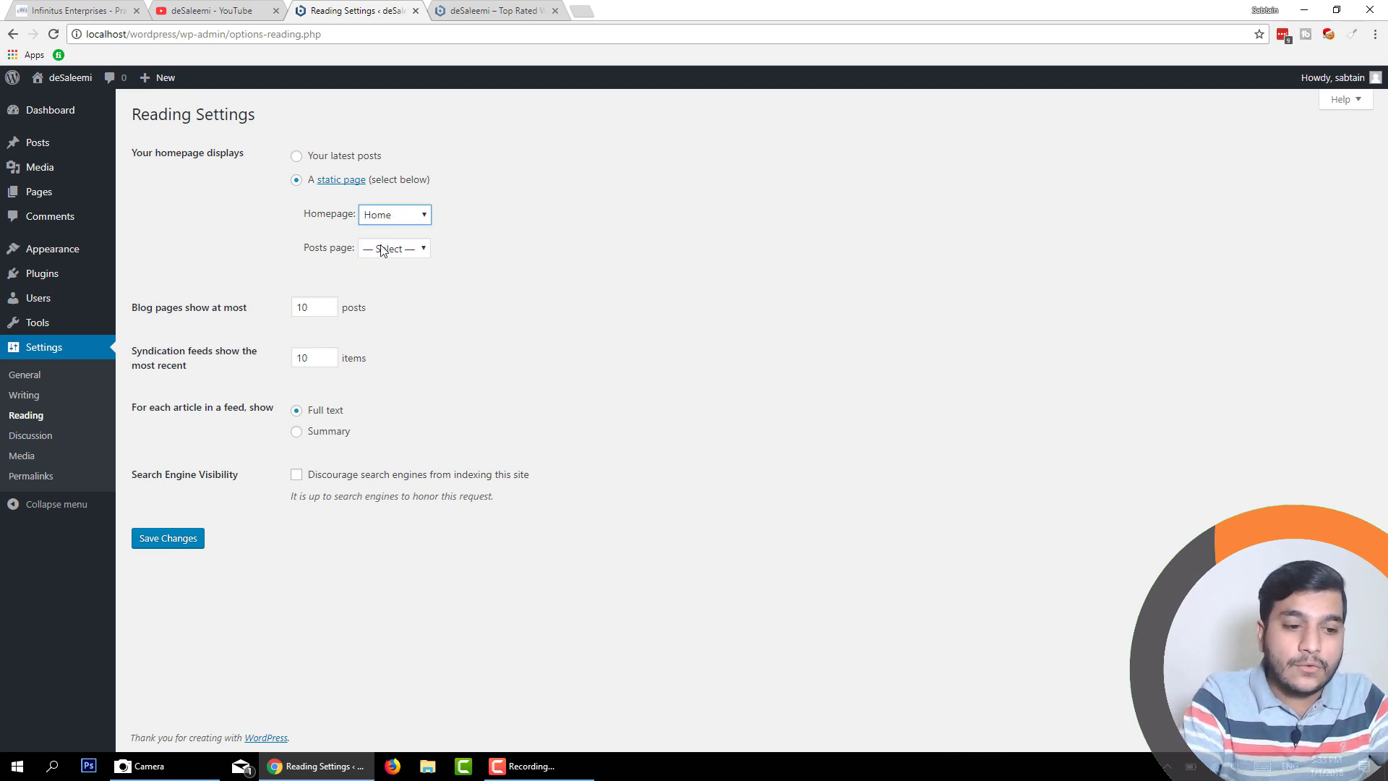
left_click(173, 542)
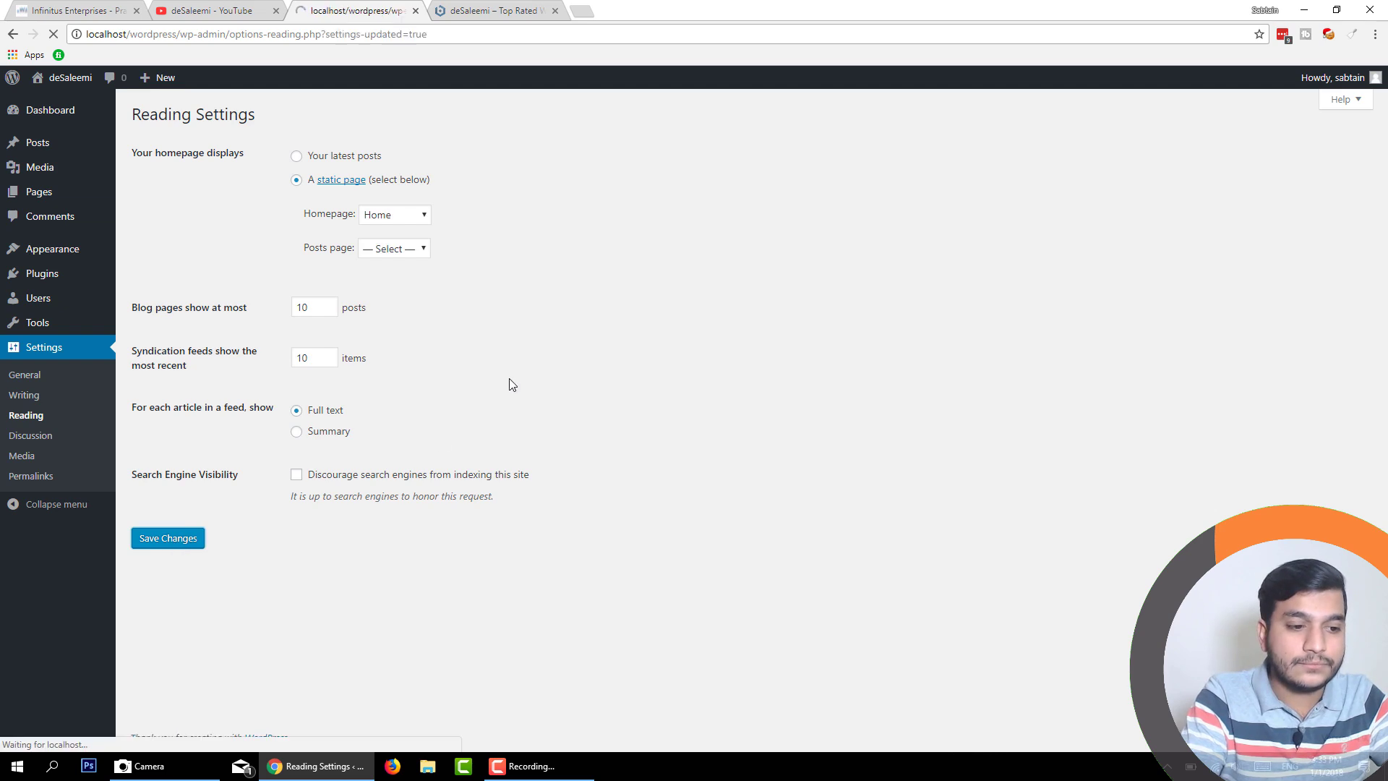
Reload the live front page to check its content, and view the Blog page from the site menu
left_click(529, 10)
left_click(518, 33)
key("Return")
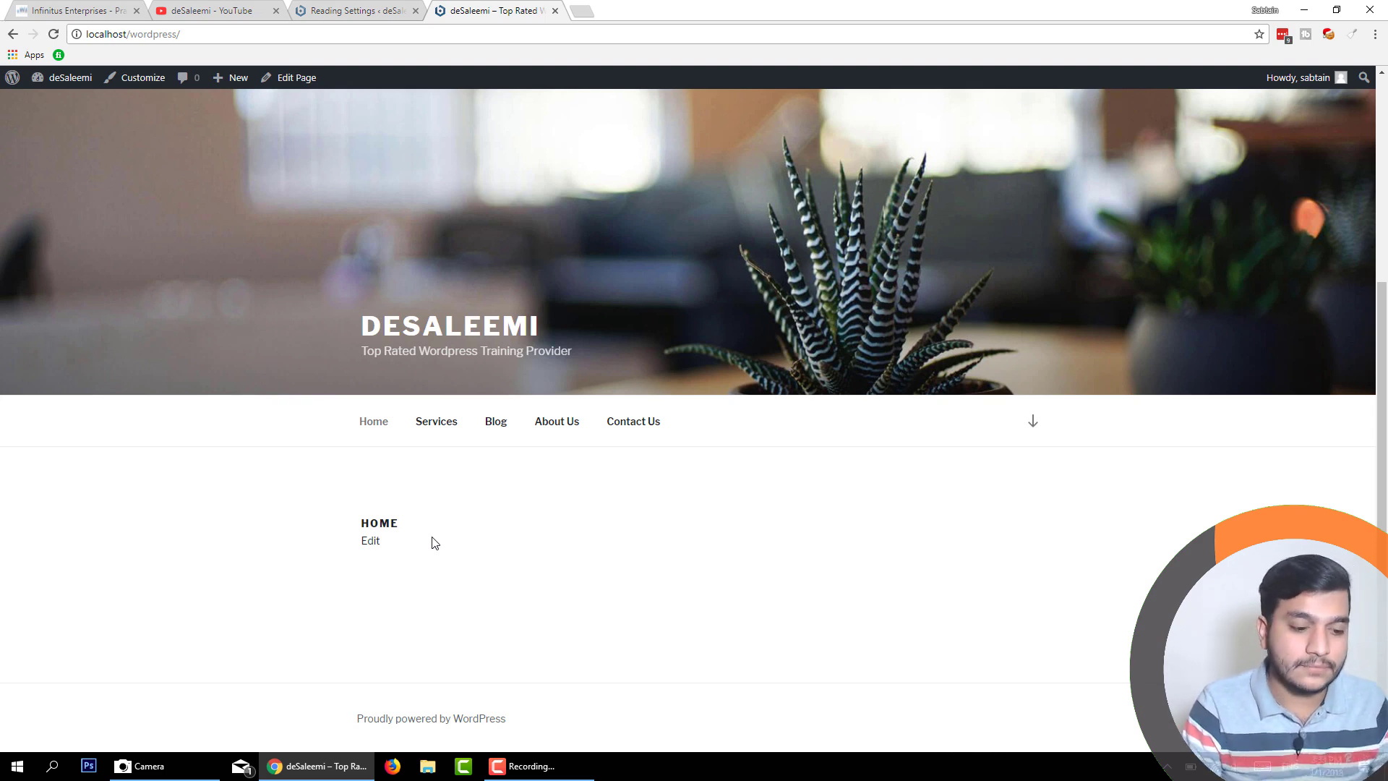
left_click(494, 432)
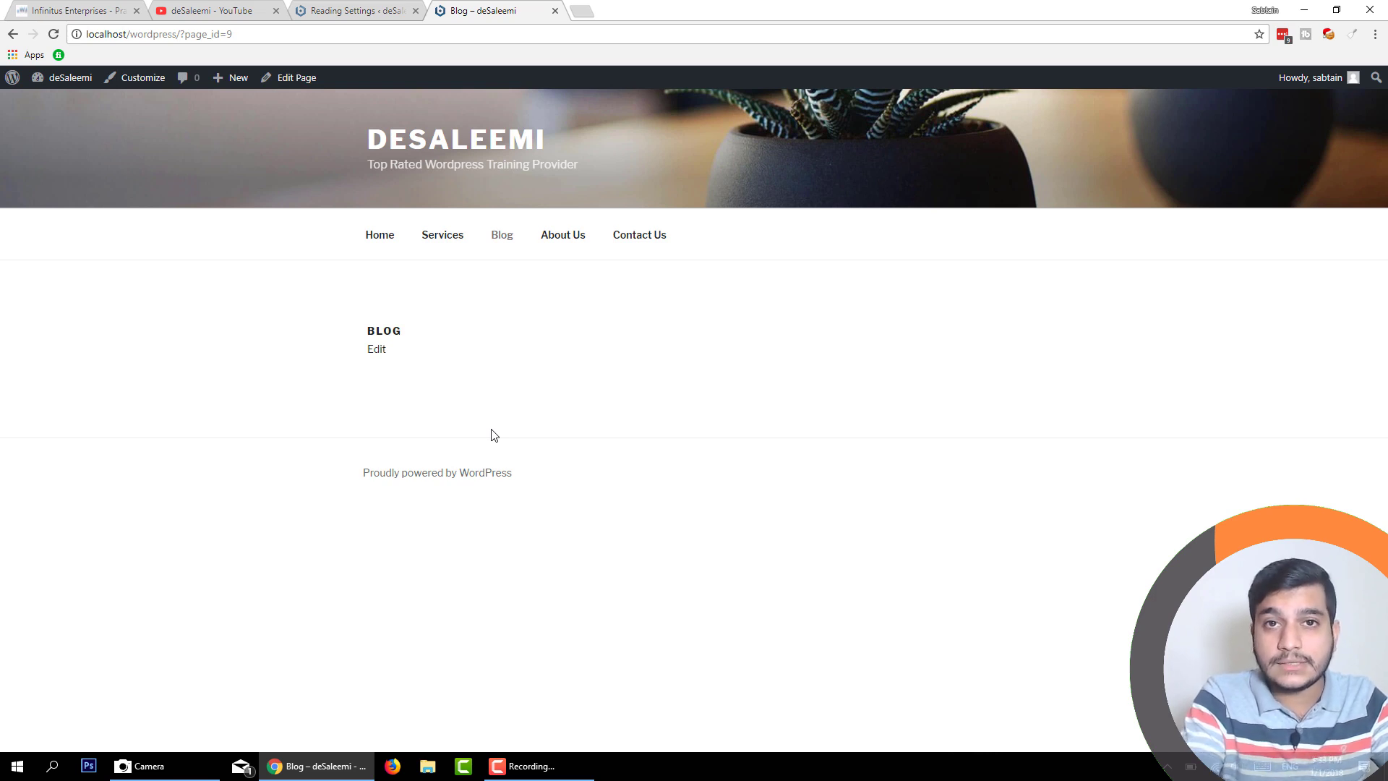
Set the posts page to Blog in the Reading settings and save the changes
left_click(382, 18)
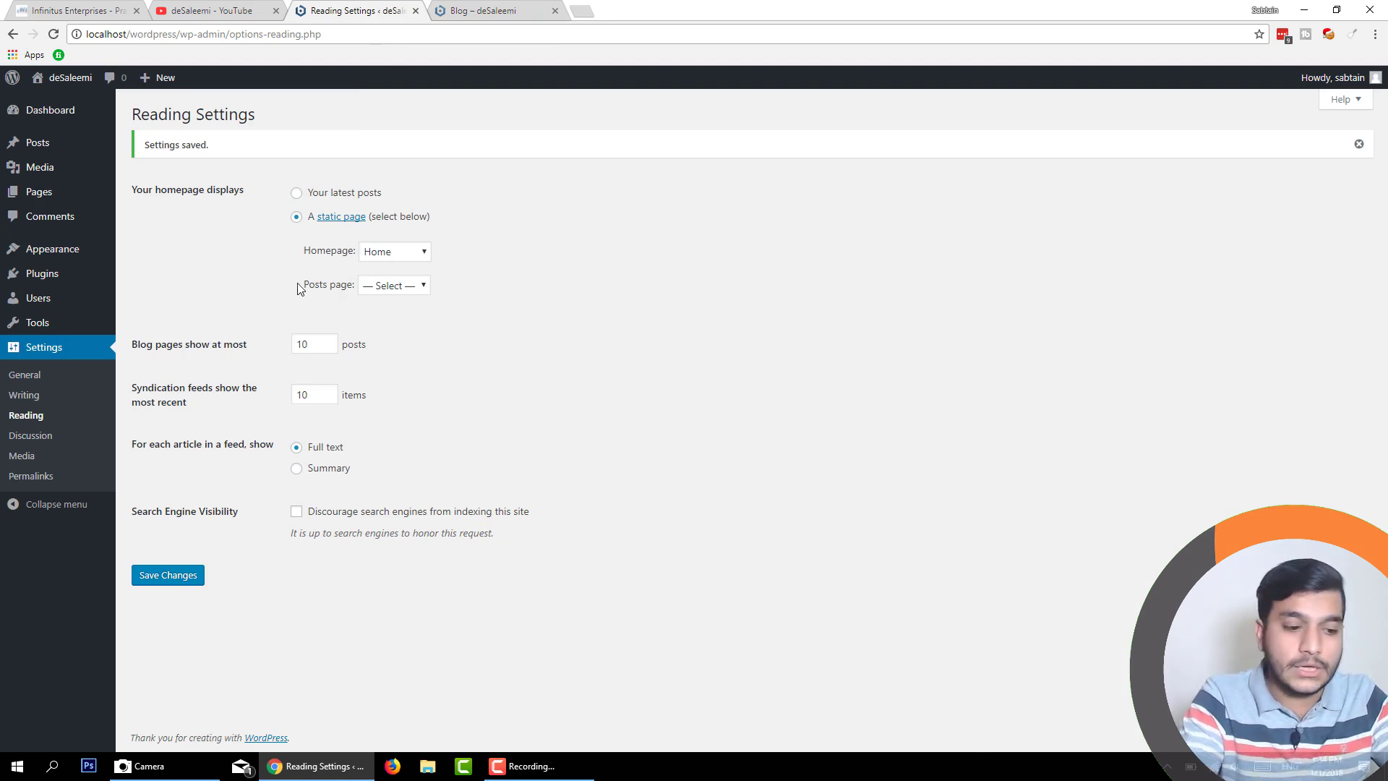
left_click(394, 285)
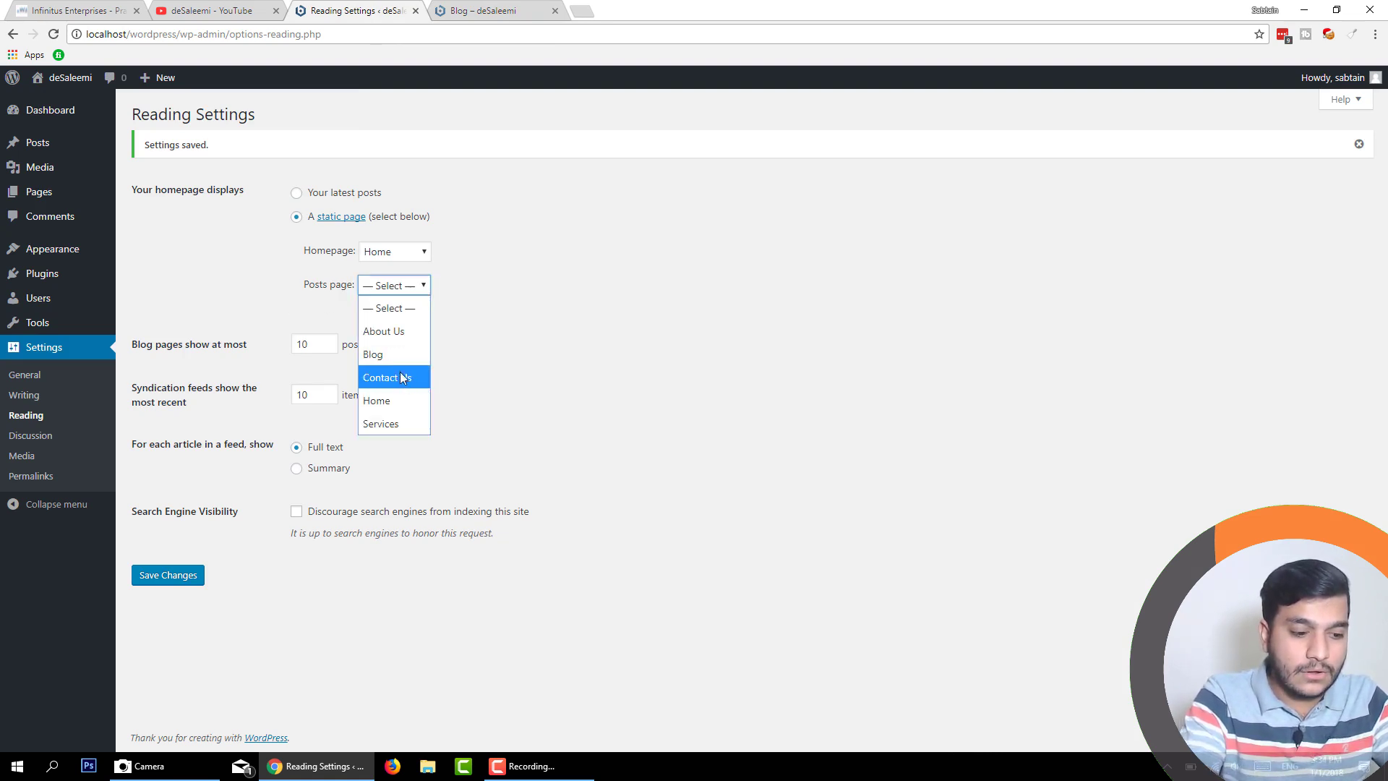
left_click(389, 354)
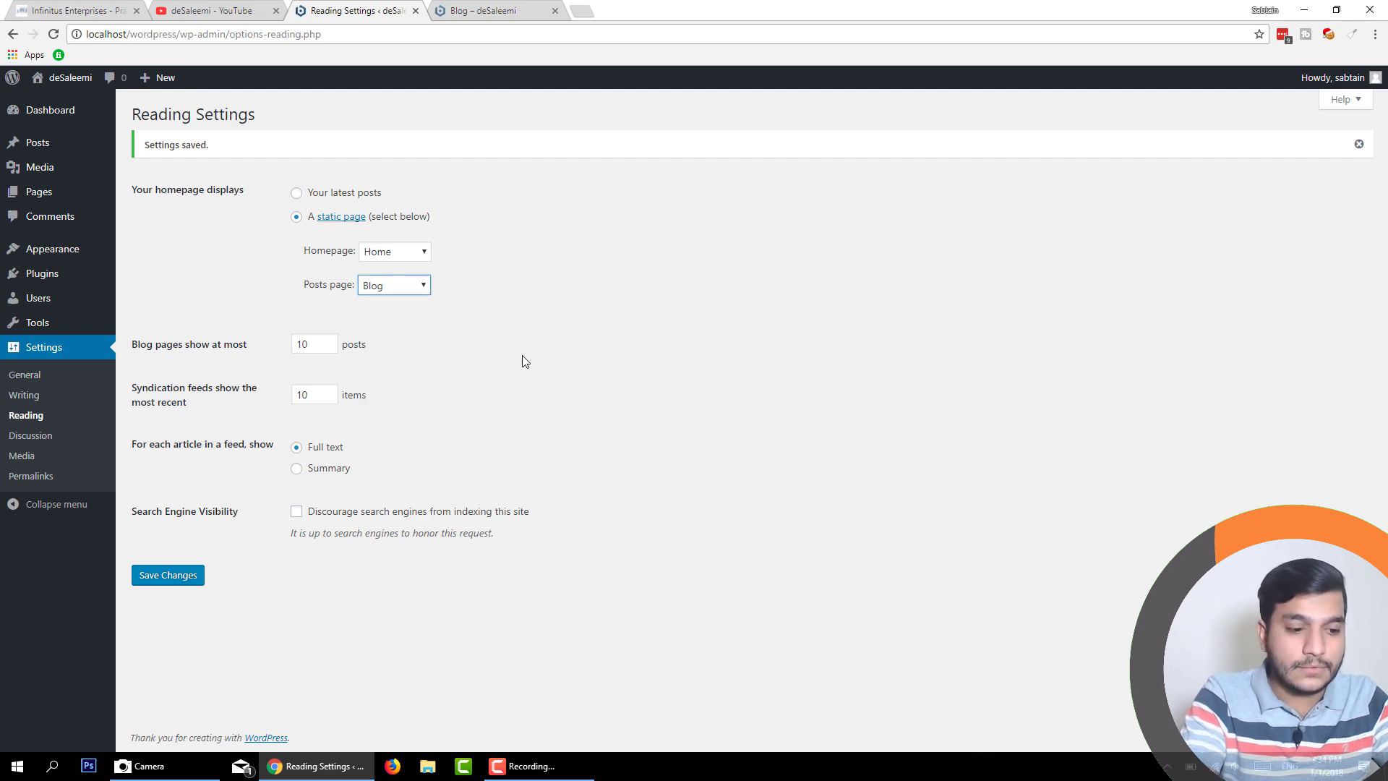
left_click(154, 582)
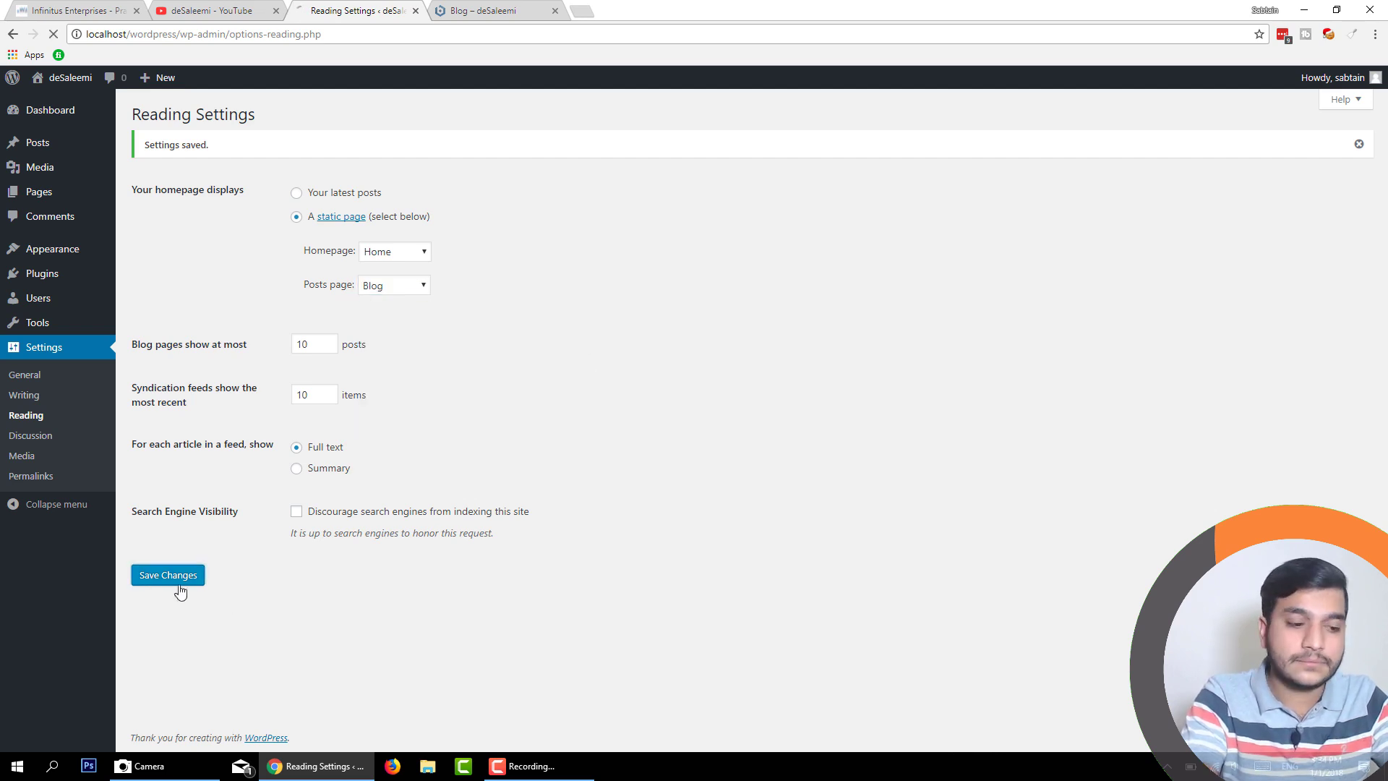
Reload the Blog page on the live site to check its posts, and view the Home page
left_click(490, 7)
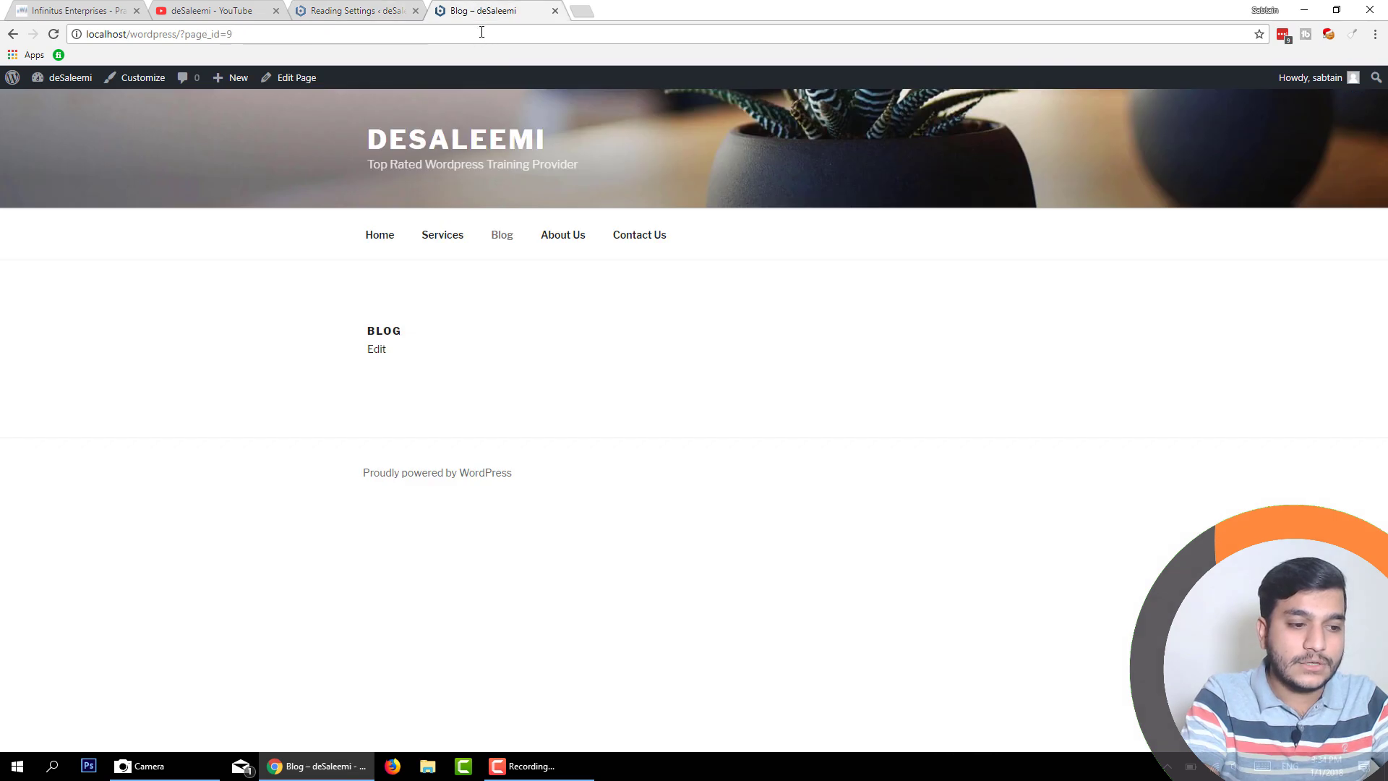
left_click(481, 34)
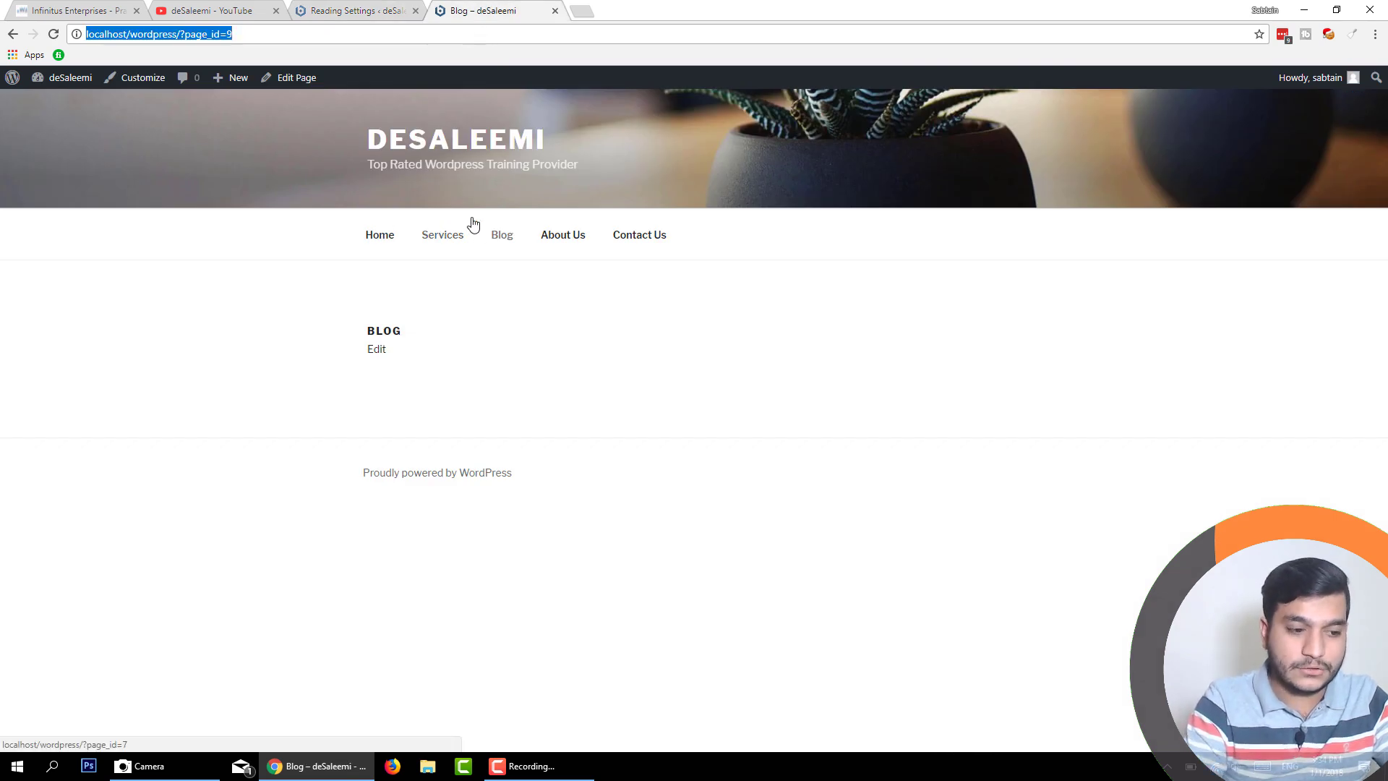
left_click(504, 236)
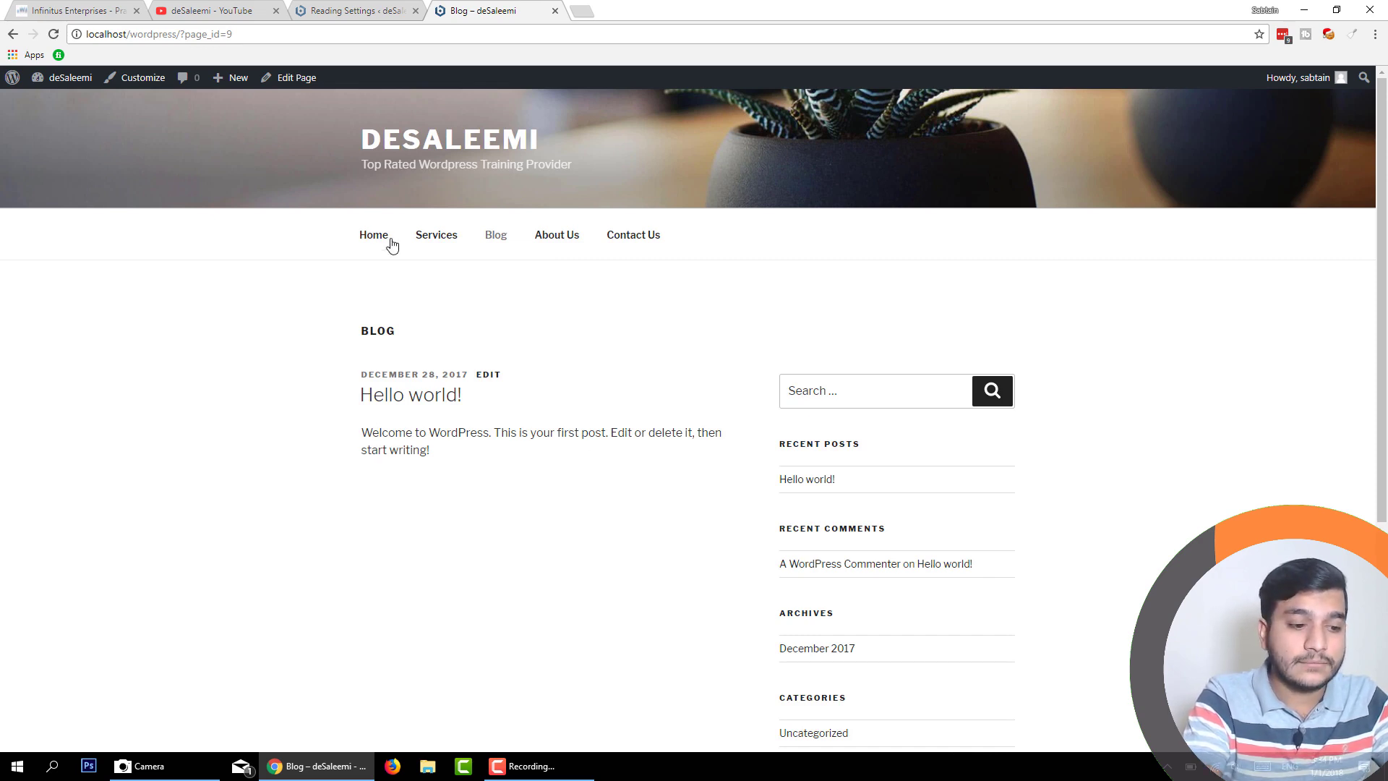
left_click(367, 235)
scroll(366, 385, "down", 4)
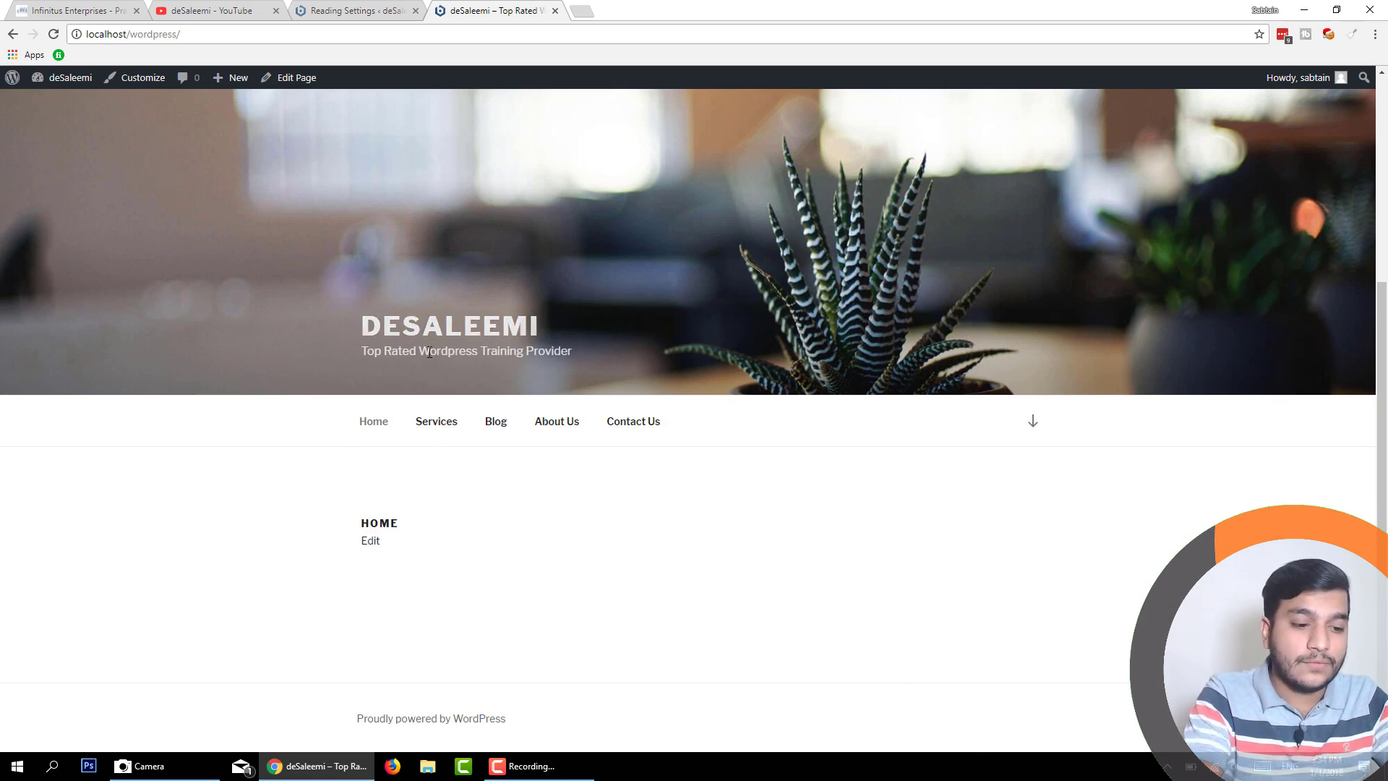
key("Return")
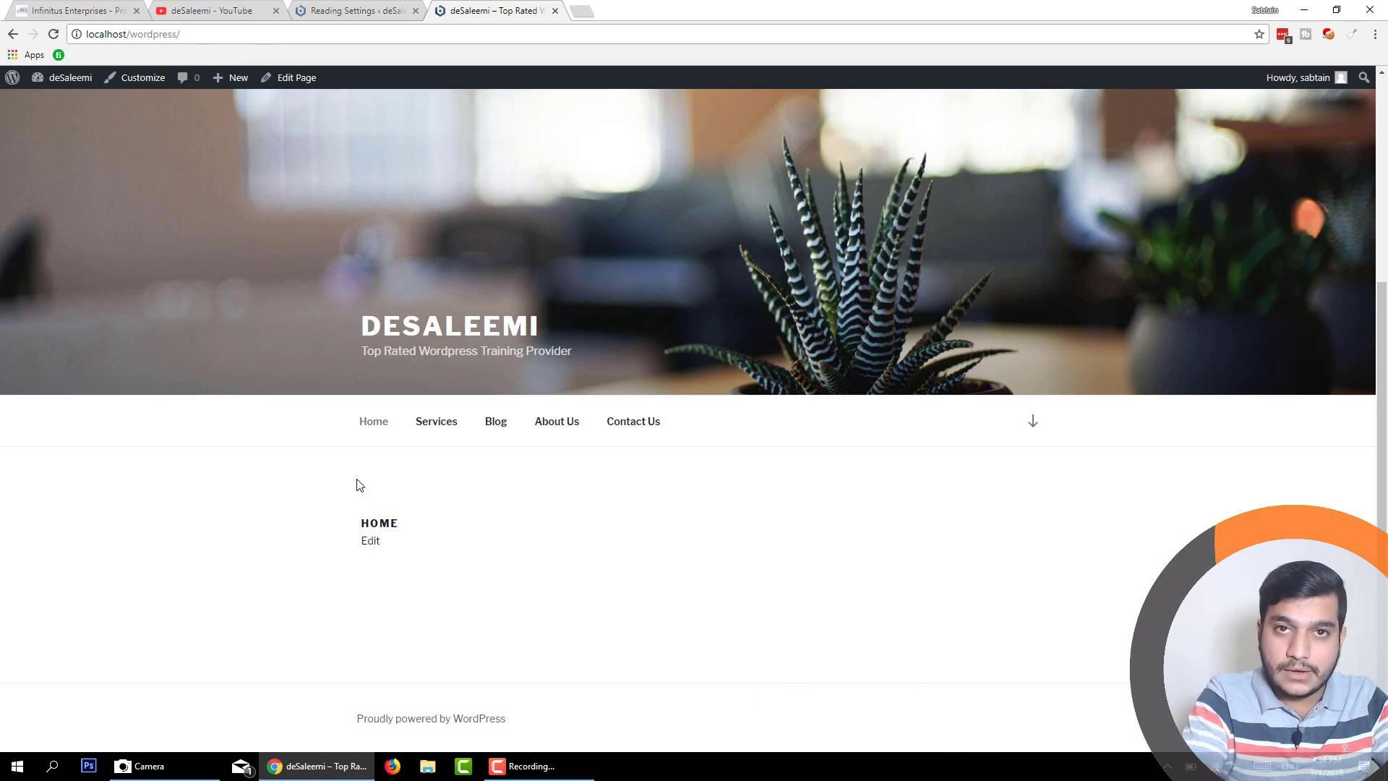
Review the Infinitus Enterprises home page and its Thoughts and Insights page as an example, and return to the live site
left_click(116, 10)
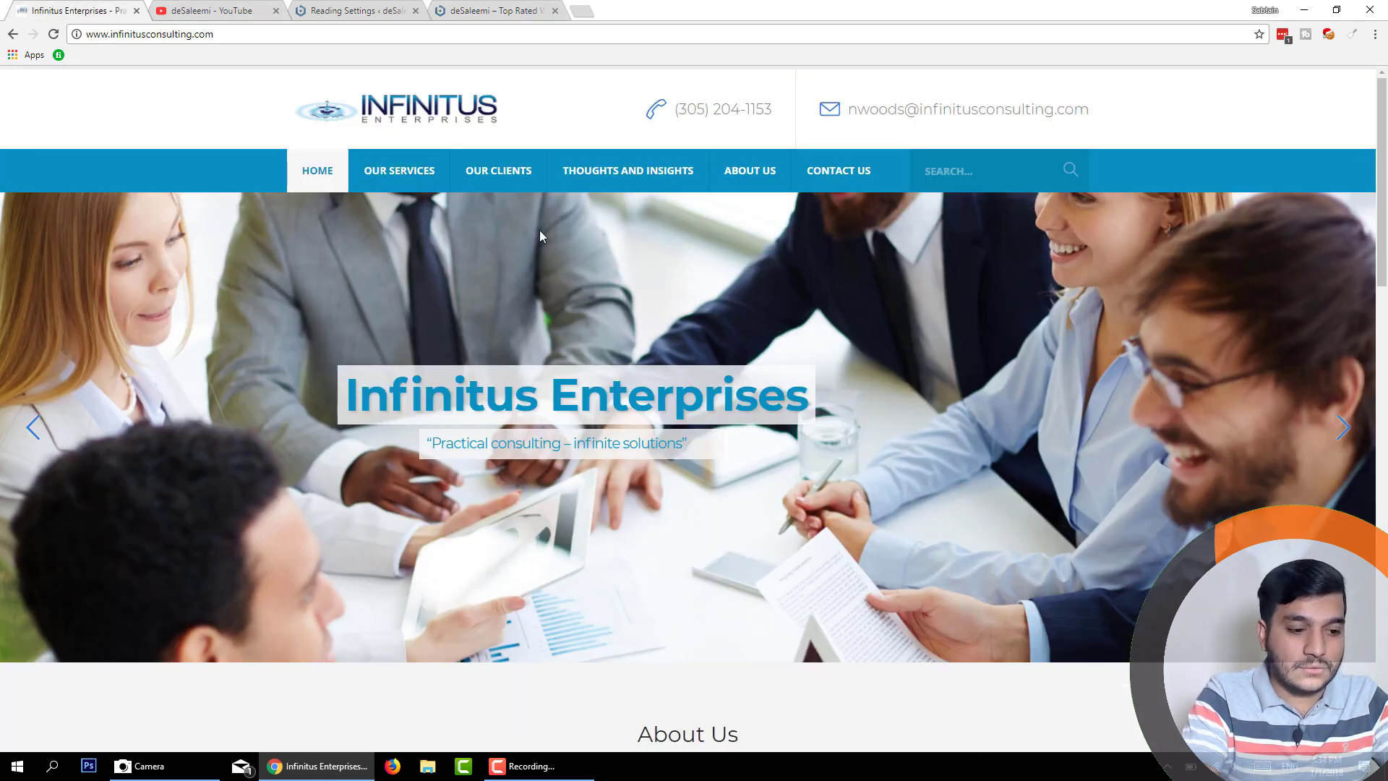
scroll(674, 519, "down", 10)
scroll(675, 519, "up", 5)
scroll(676, 509, "up", 9)
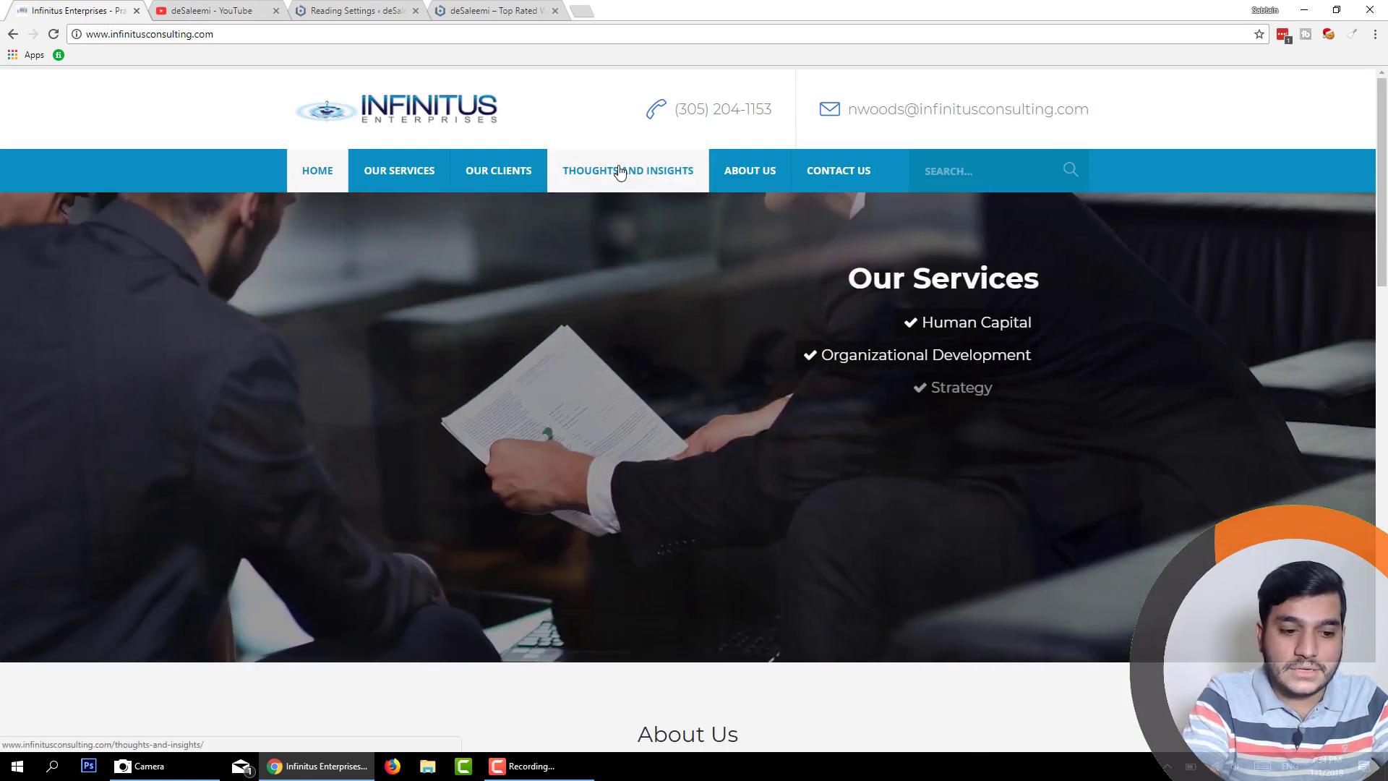
left_click(627, 172)
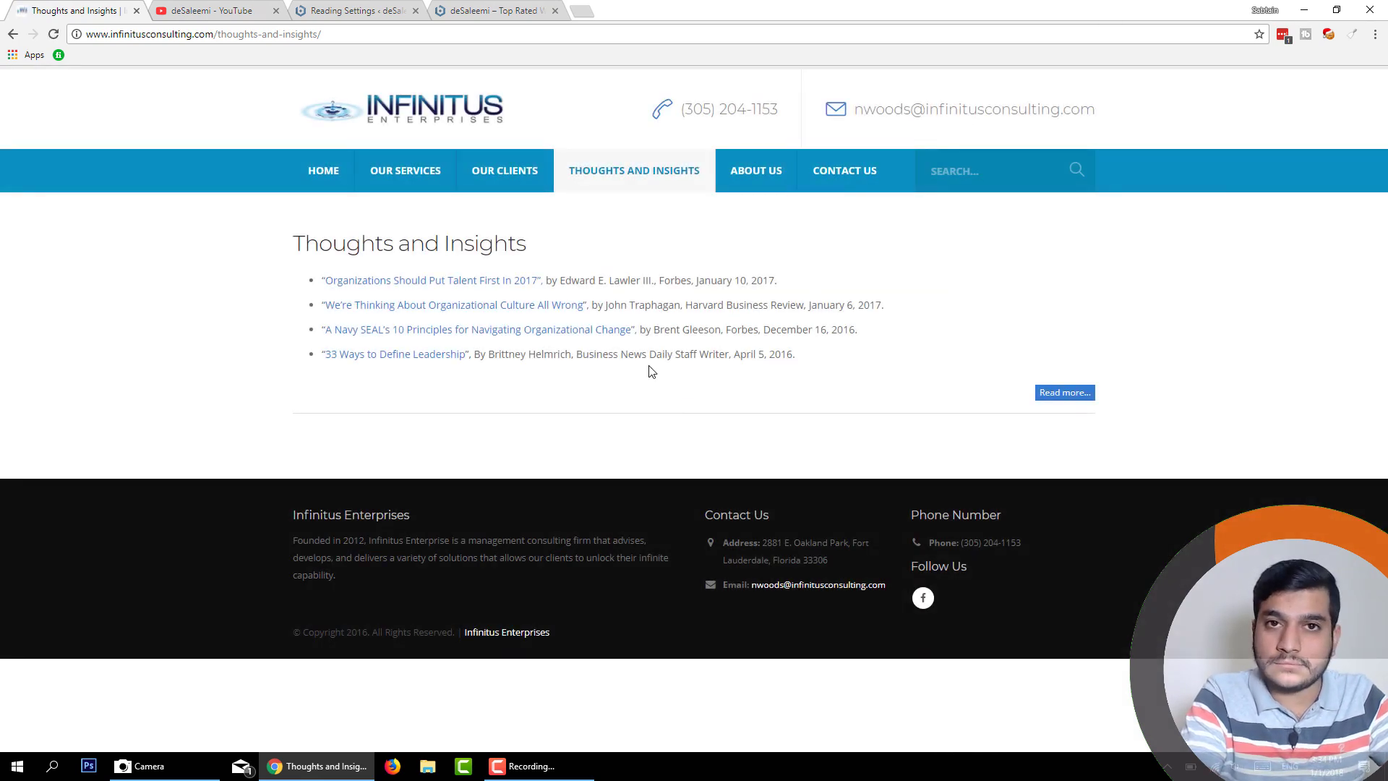
left_click(495, 16)
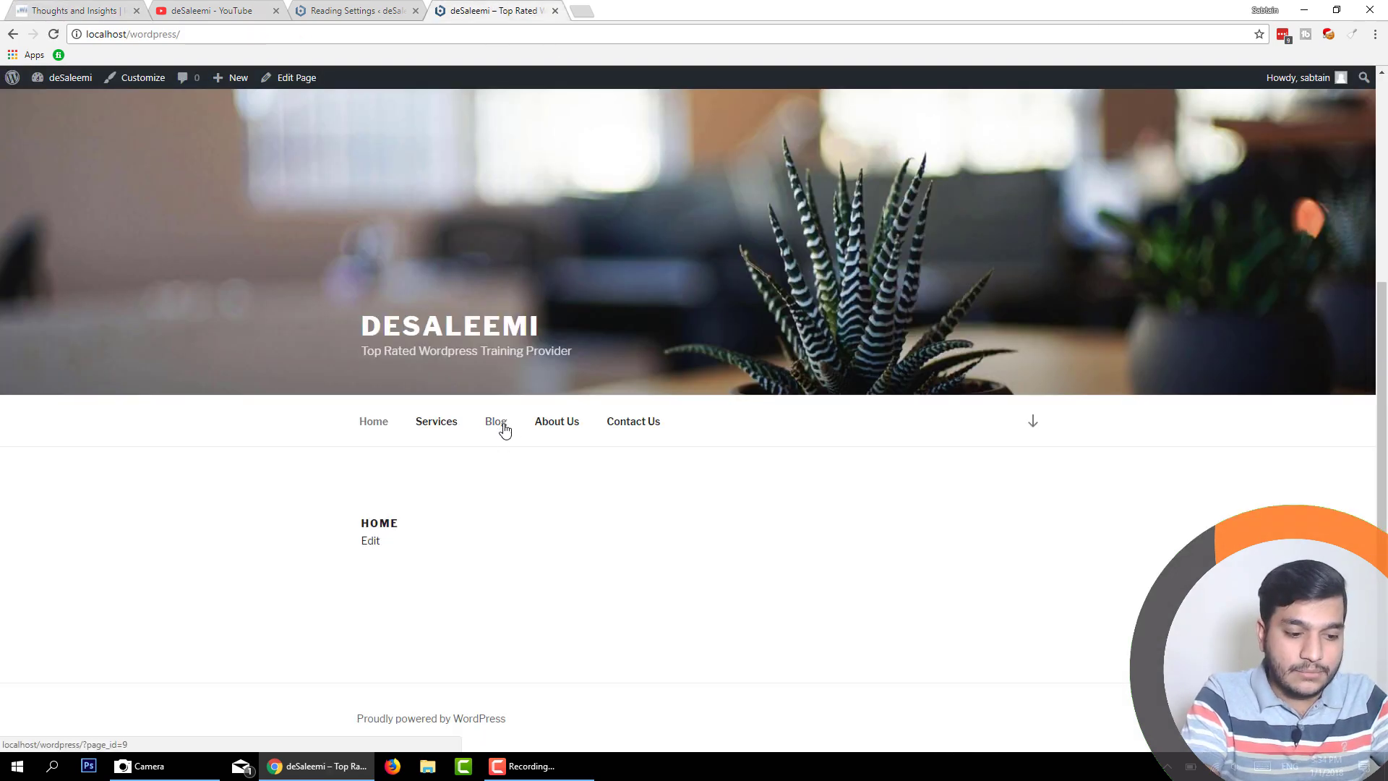
View the posts on the live Blog page, and return to the Reading settings to check the posts page assignment
left_click(501, 424)
scroll(412, 375, "down", 3)
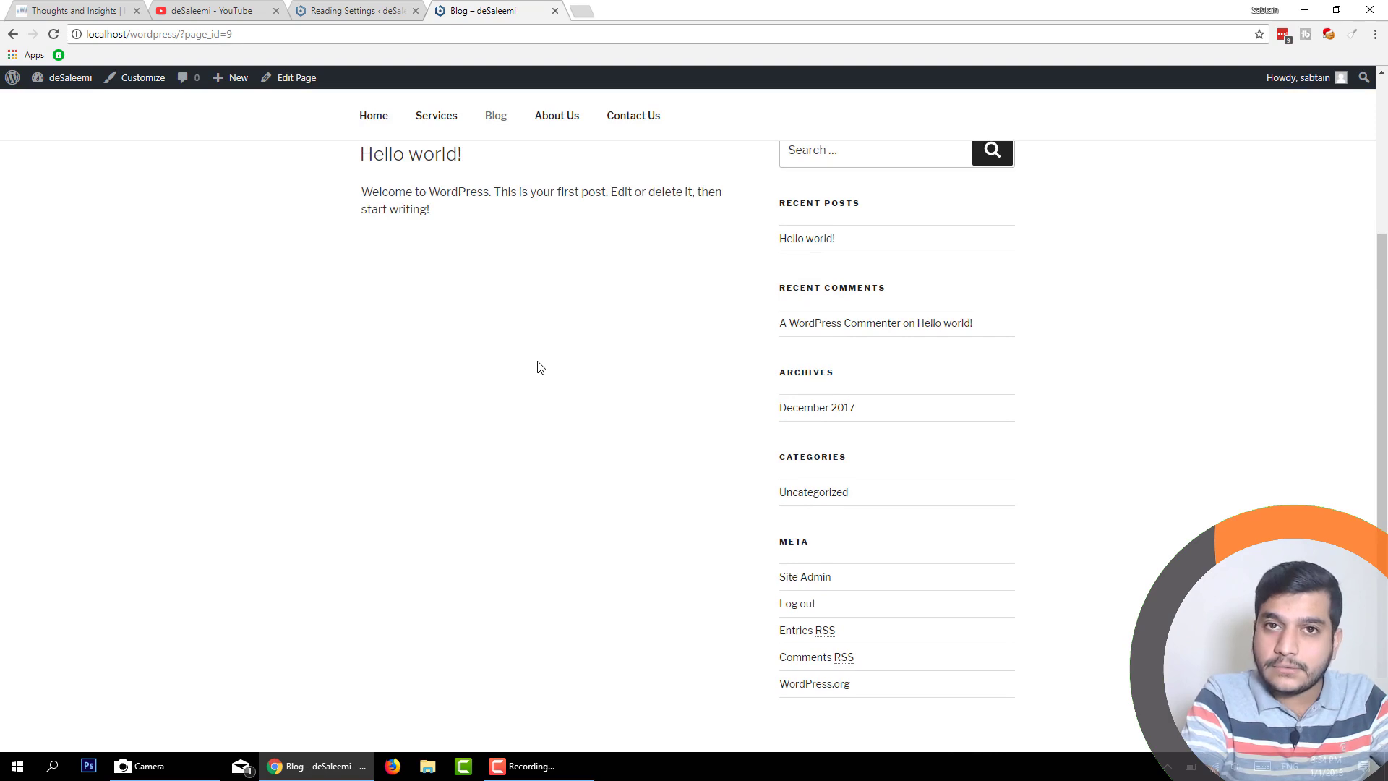
key("ctrl+shift+Tab")
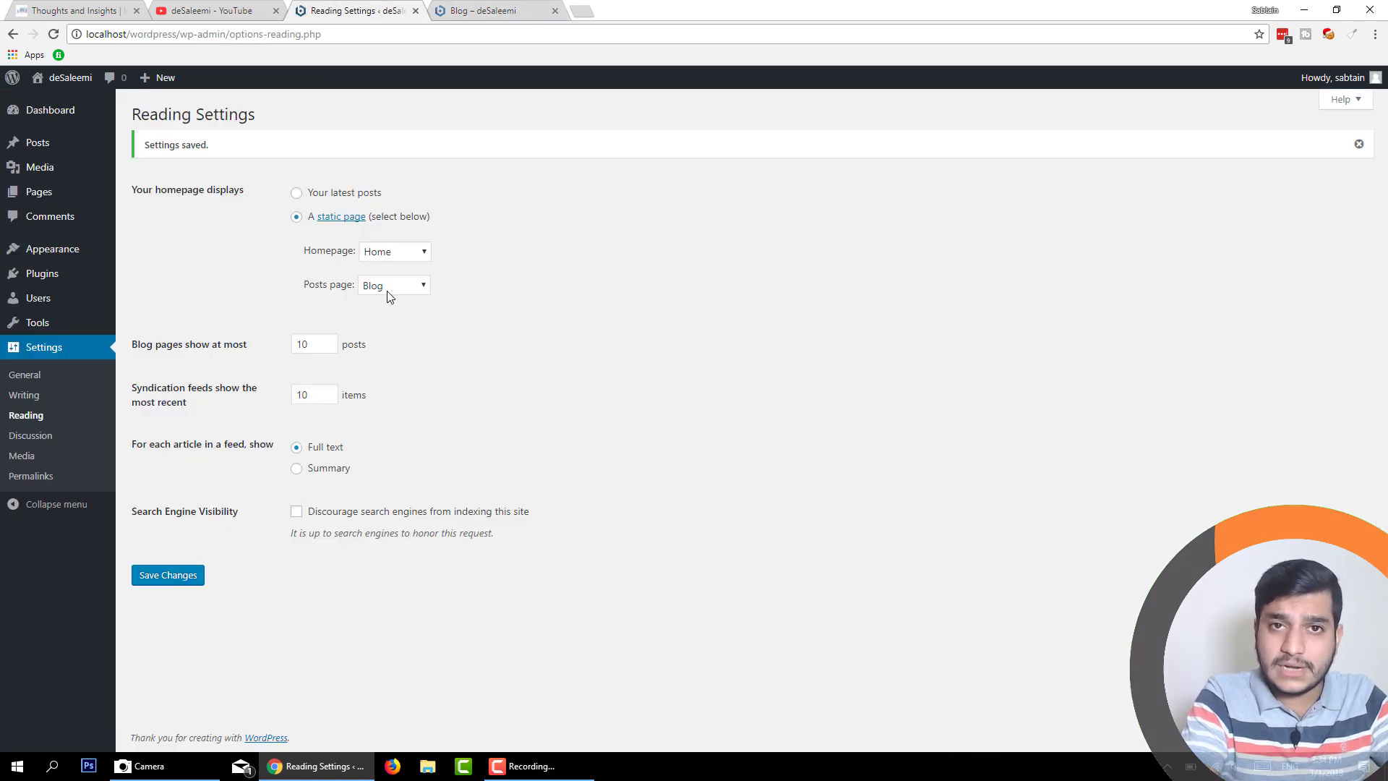
Show the list of all pages in a separate browser tab, and open the Blog page for editing to read its notice
middle_click(54, 191)
left_click(487, 15)
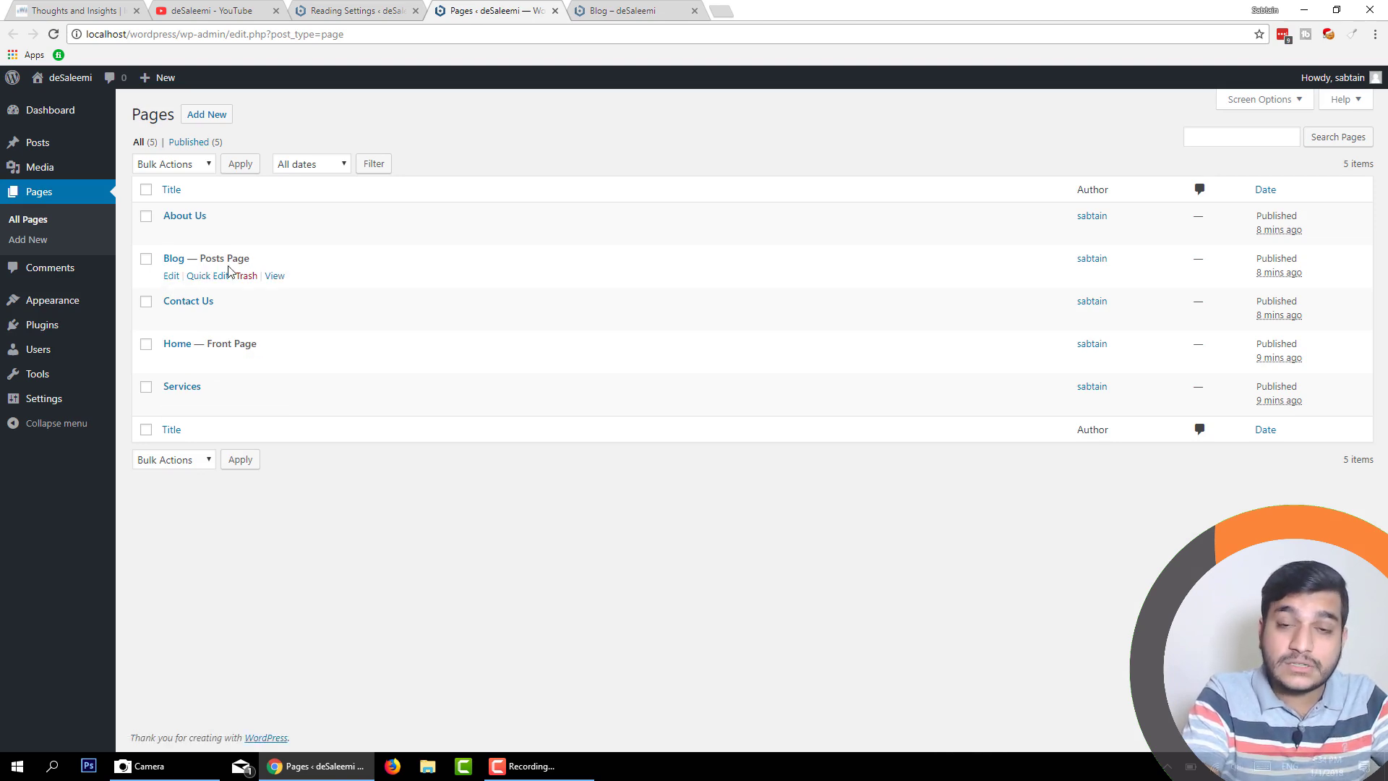
left_click(172, 276)
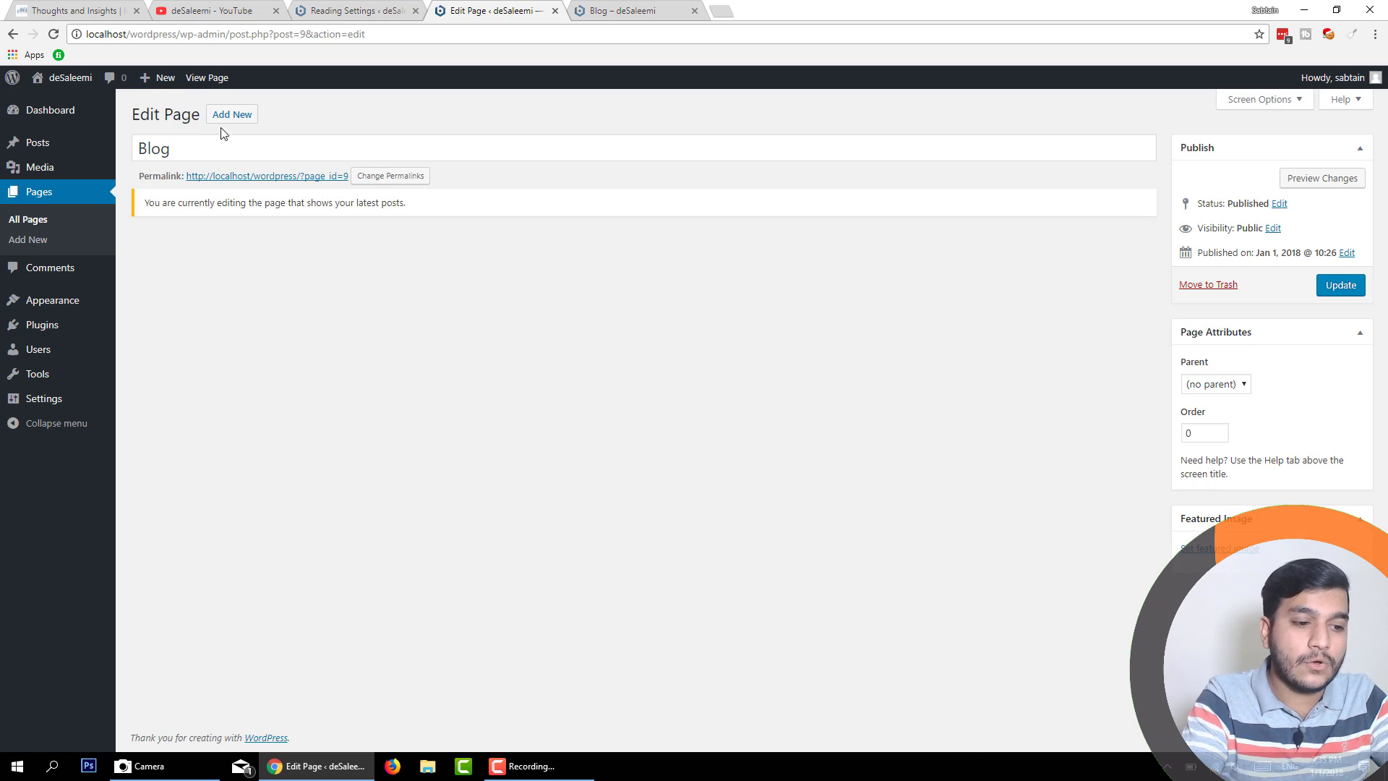
left_click_drag(148, 203, 415, 206)
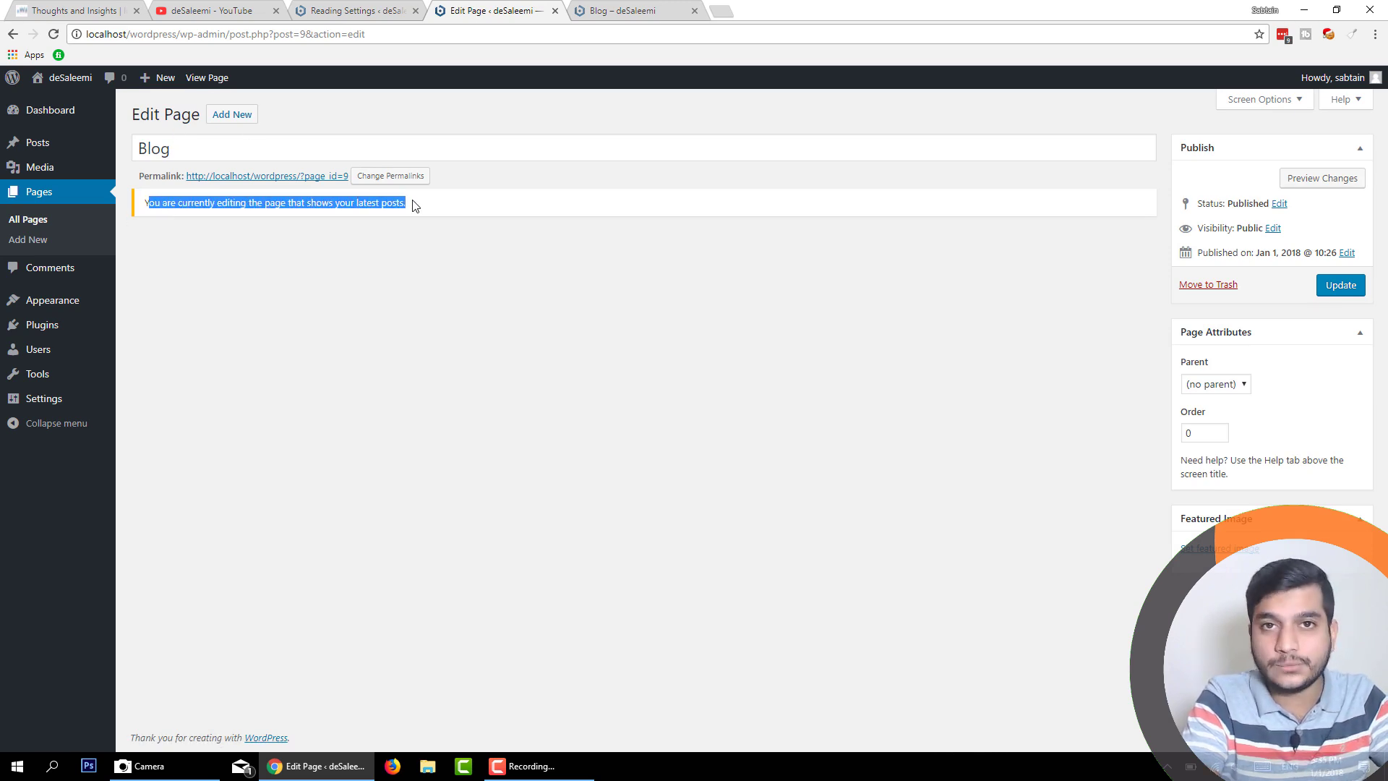
left_click(431, 277)
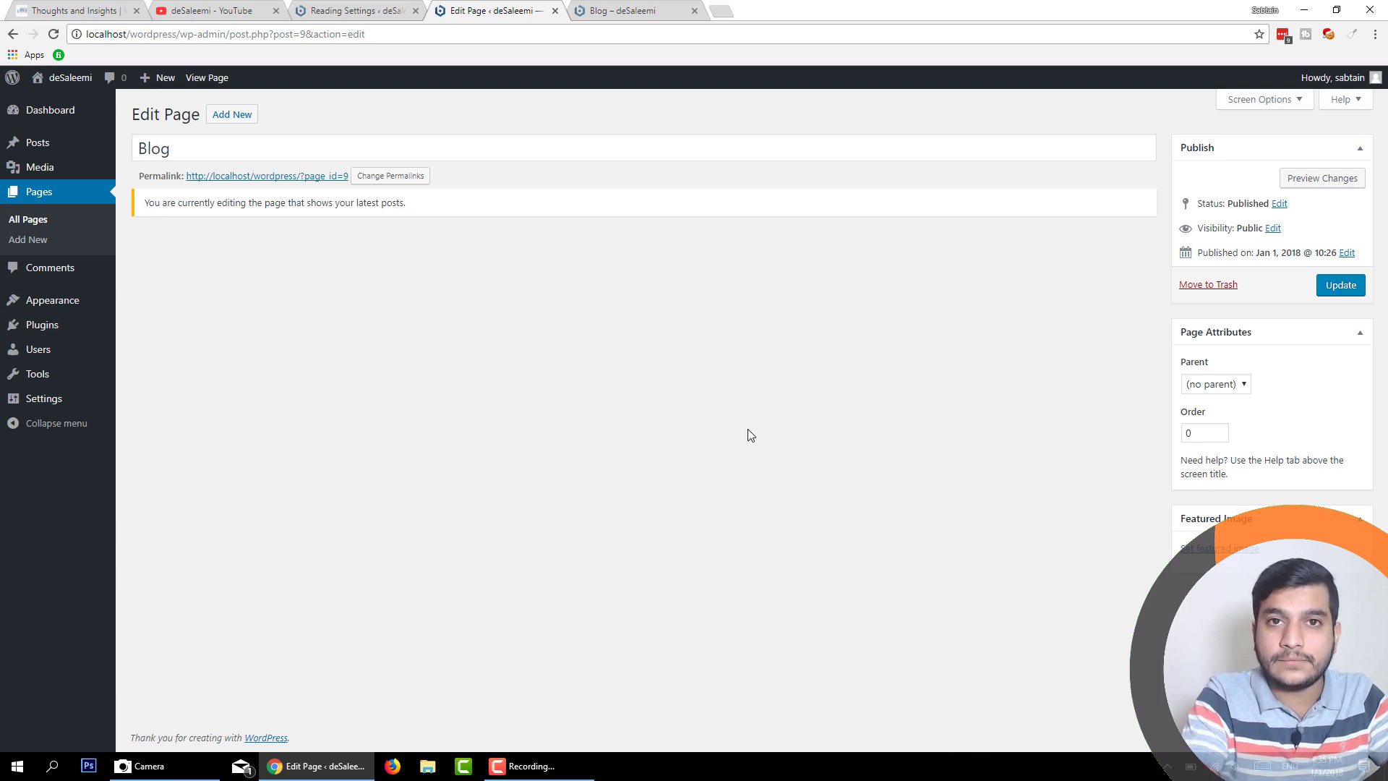
Compare the live Blog page with its page editor and the Posts section of the dashboard
left_click(637, 13)
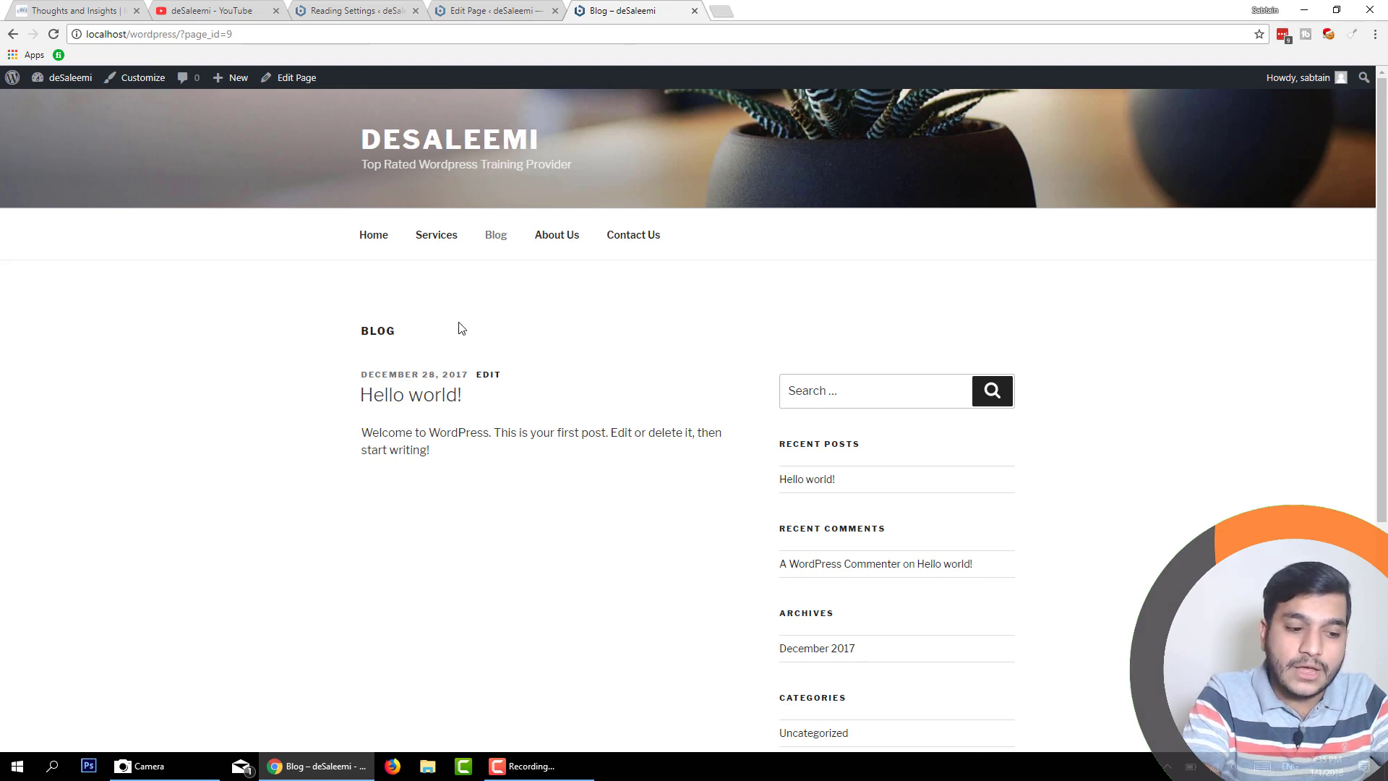
left_click(498, 11)
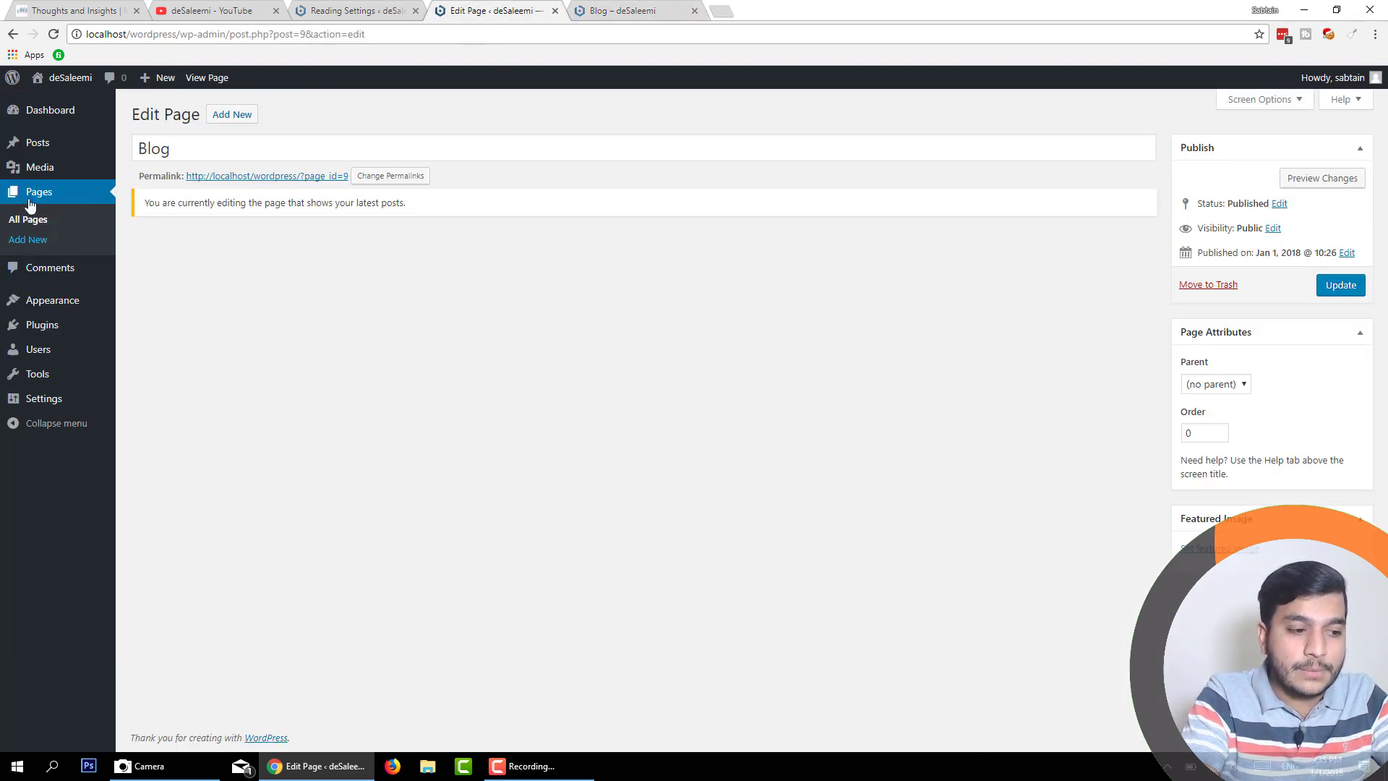
mouse_move(42, 154)
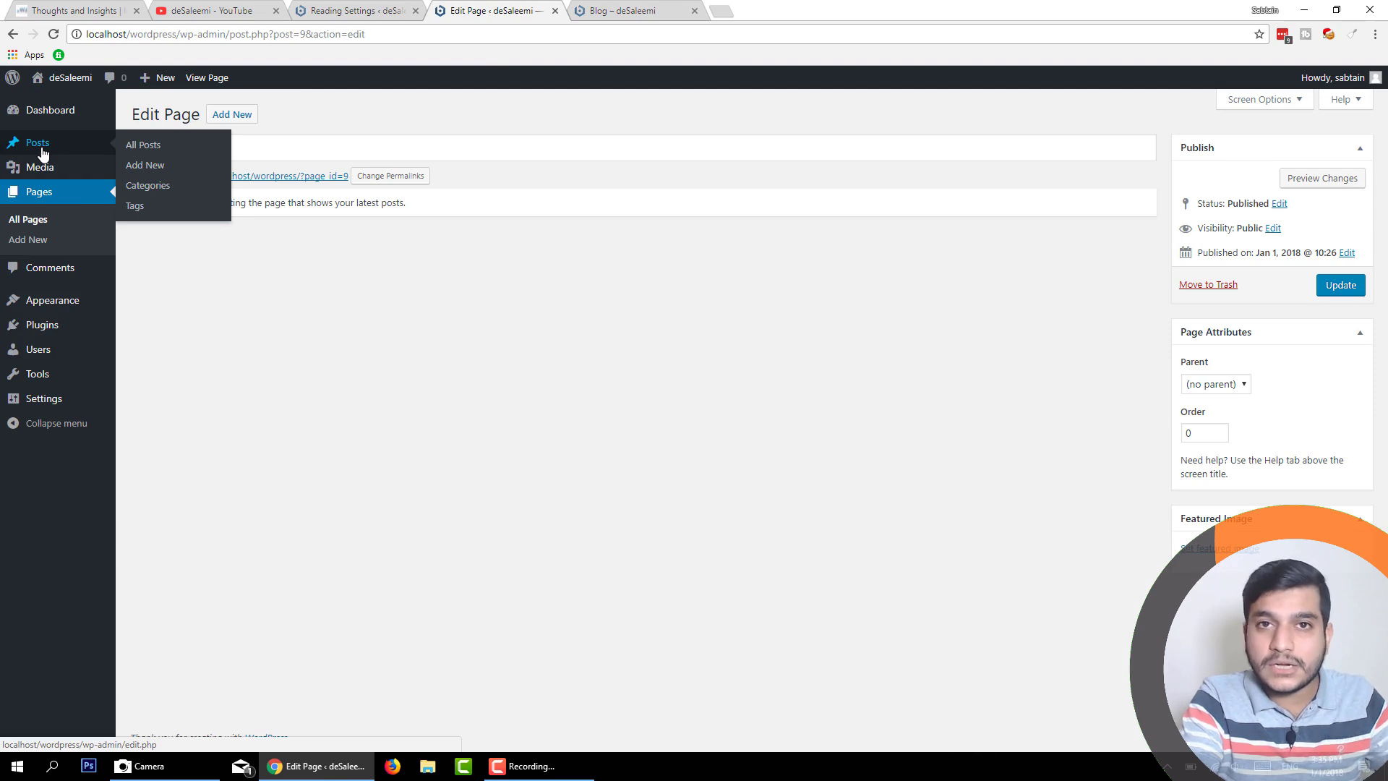
left_click(621, 10)
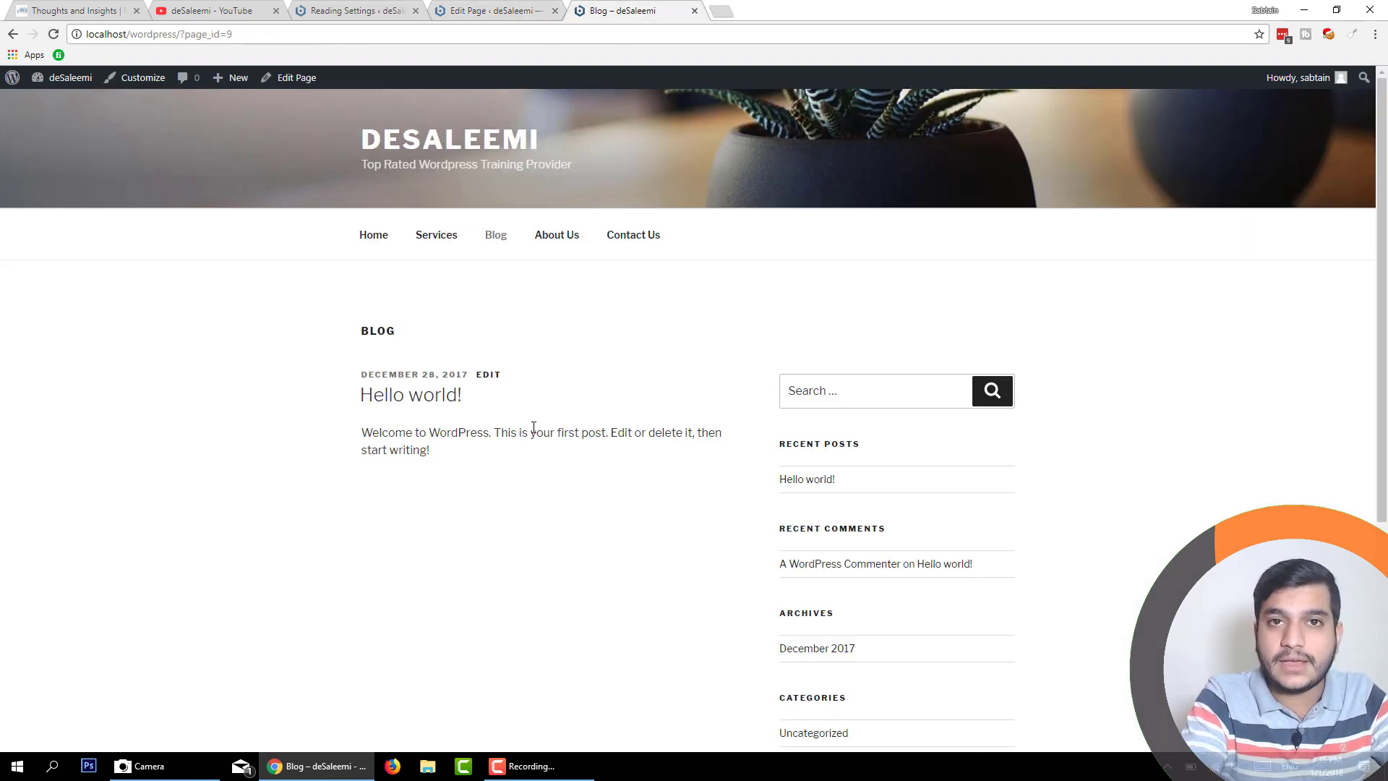
View the live Home page and compare it with the homepage and posts page choices in the Reading settings
left_click(361, 239)
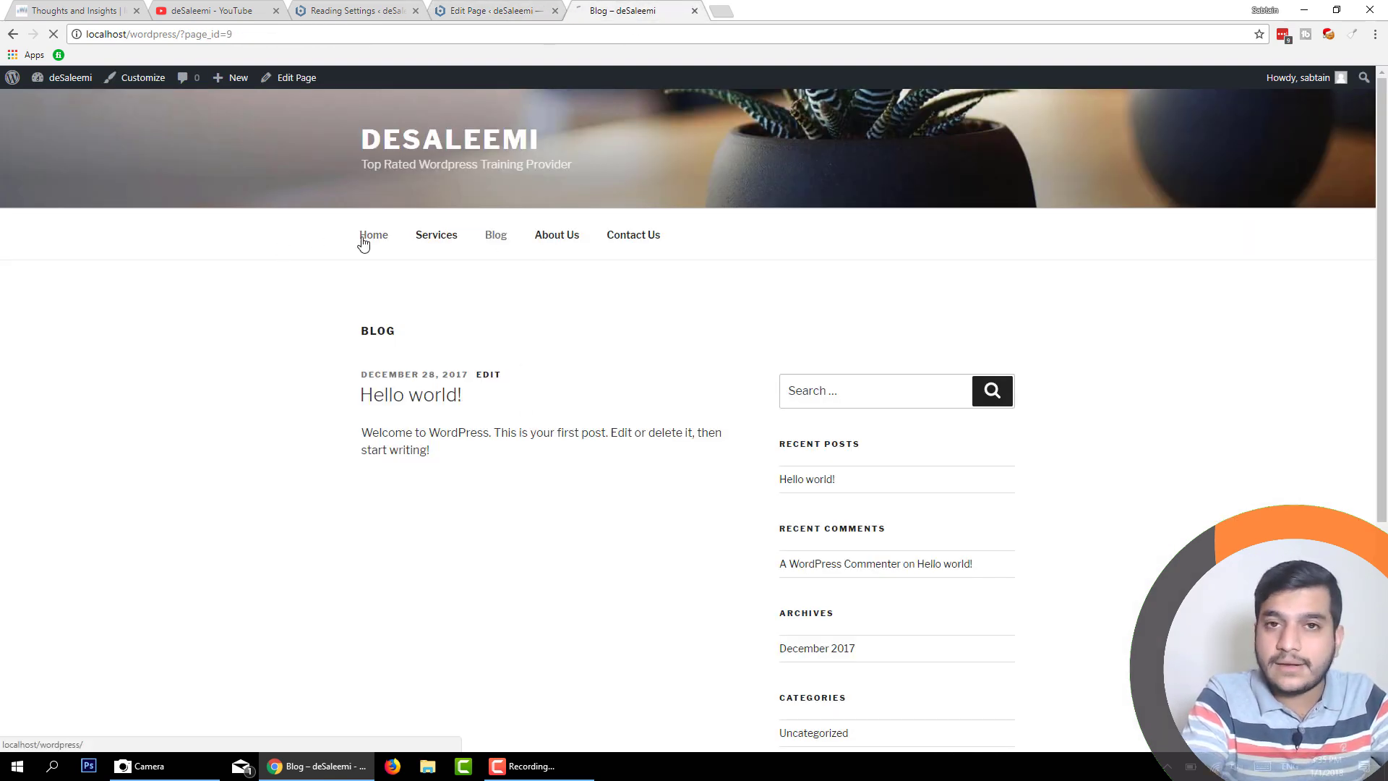
scroll(337, 307, "down", 3)
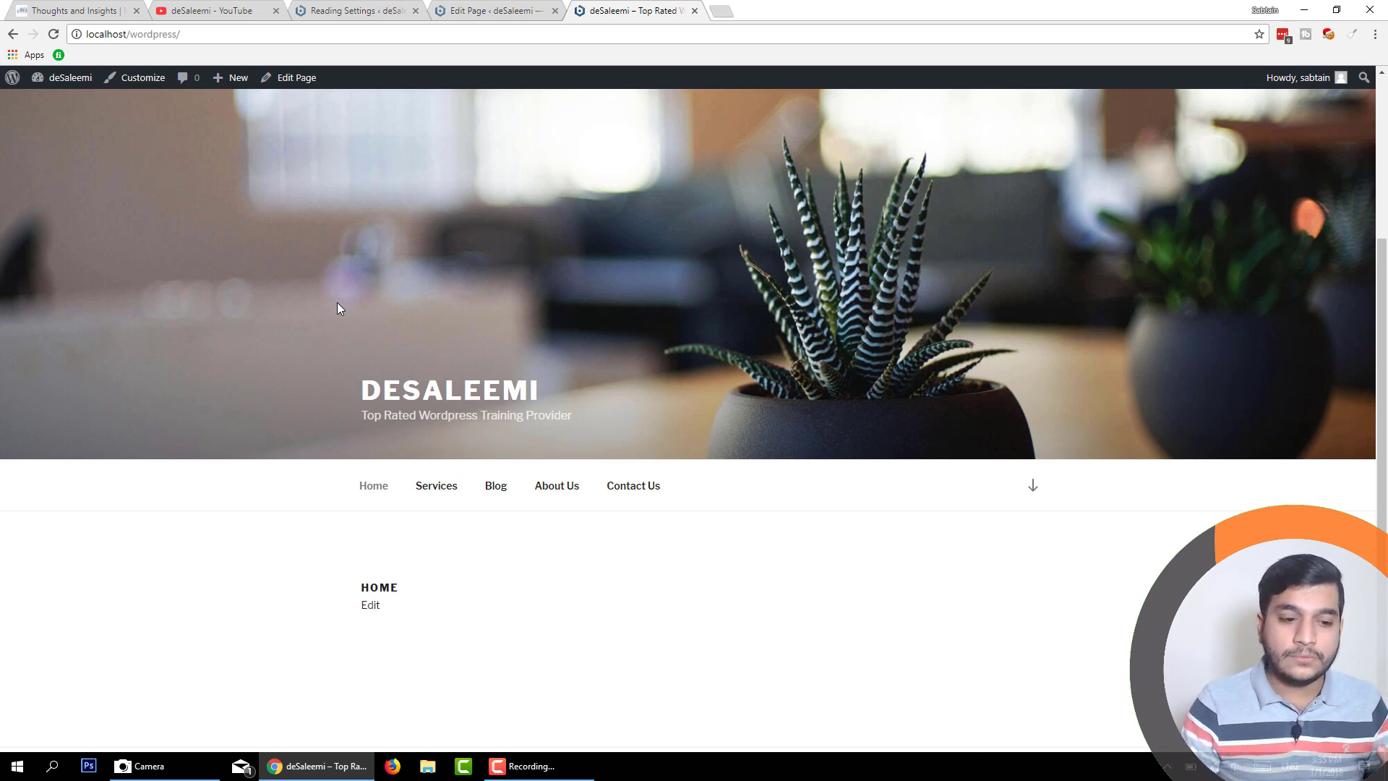
left_click(306, 9)
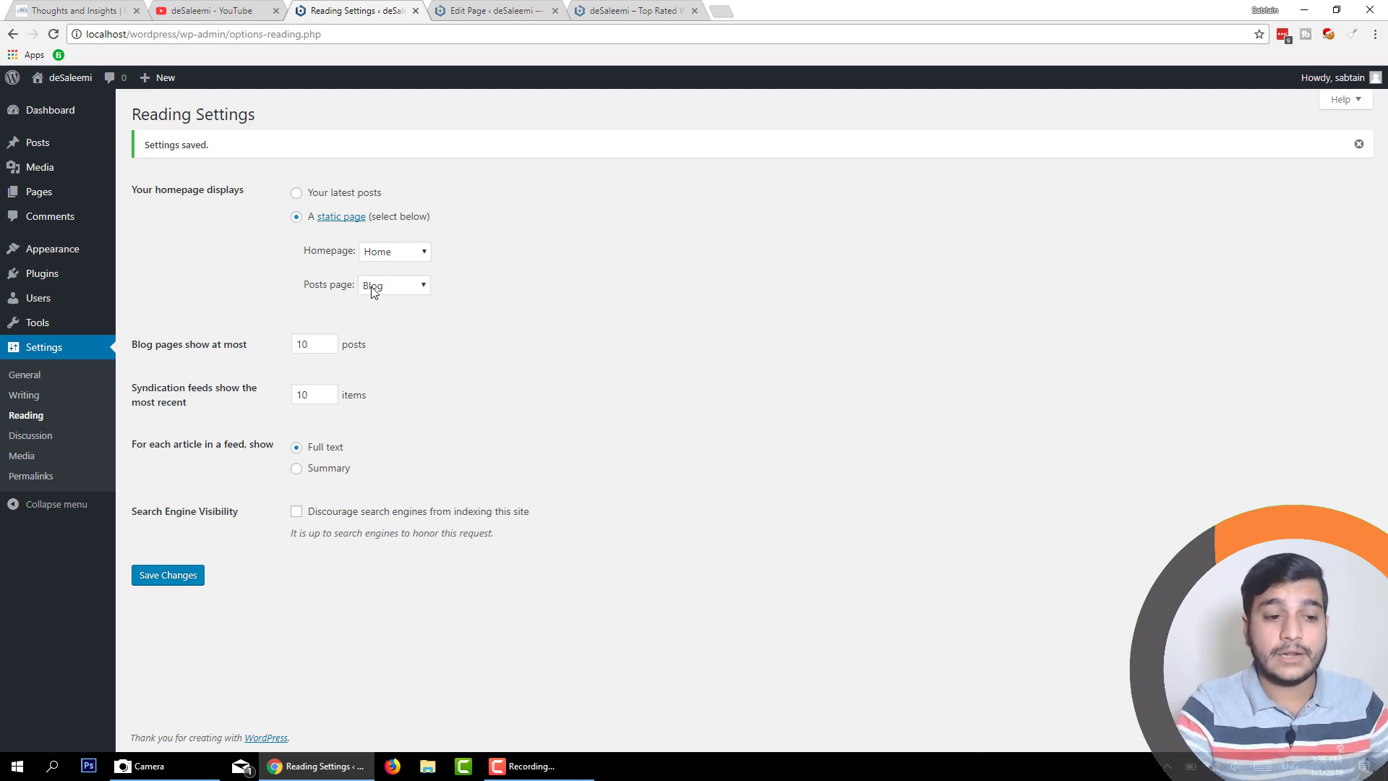
left_click(621, 10)
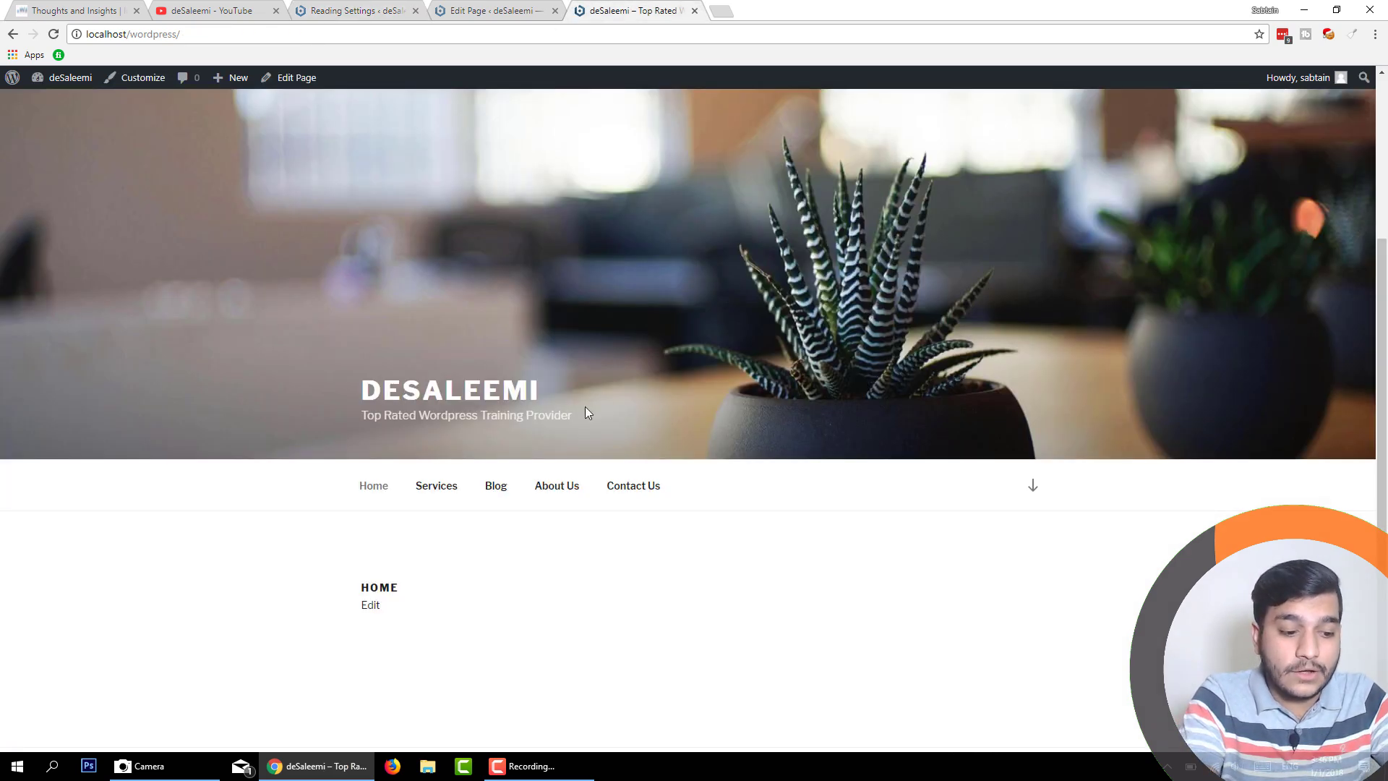